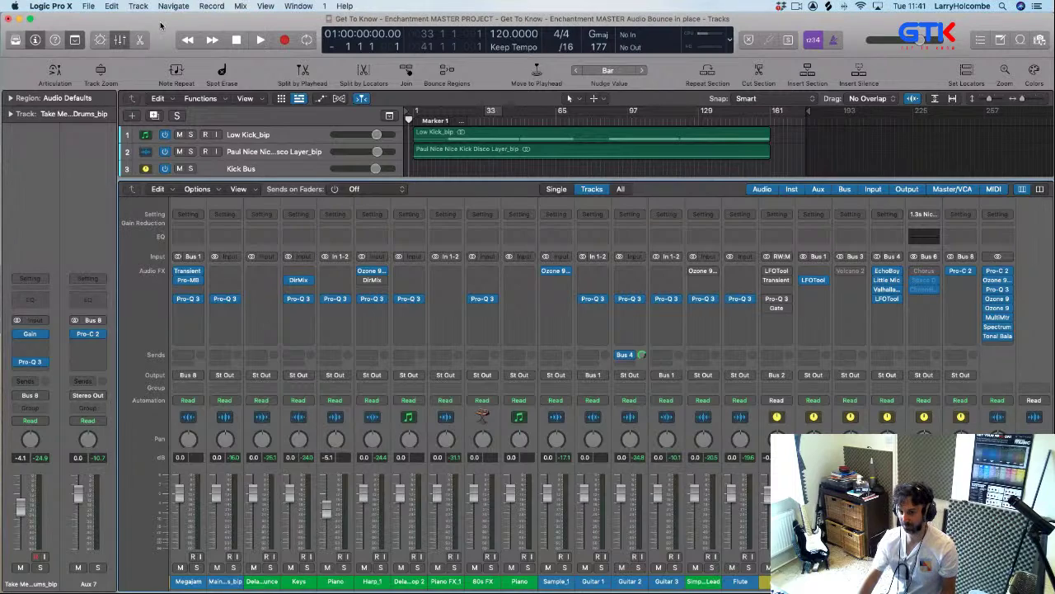
- Fit all 30 tracks into the Tracks area and look through the mixer's channel strips from the kicks to Stereo Out
{"action": "key", "text": "x"}
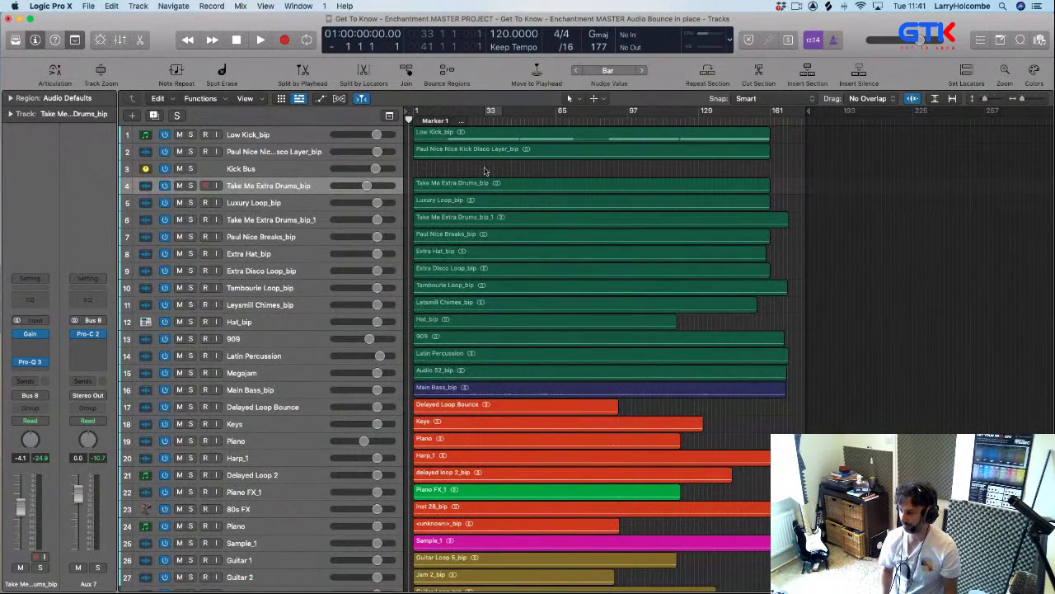
{"action": "key", "text": "z"}
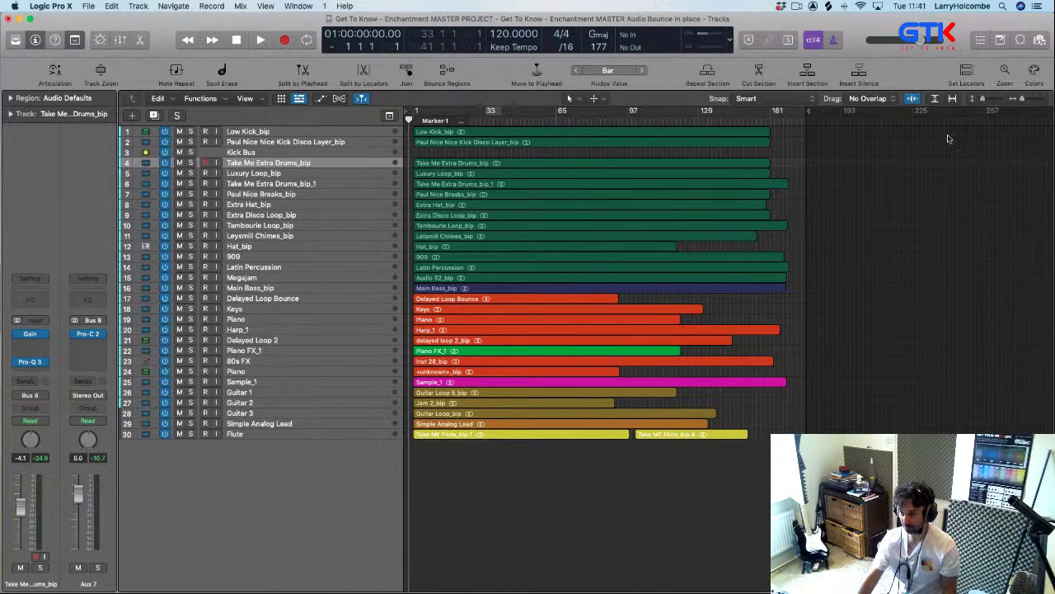
{"action": "key", "text": "x"}
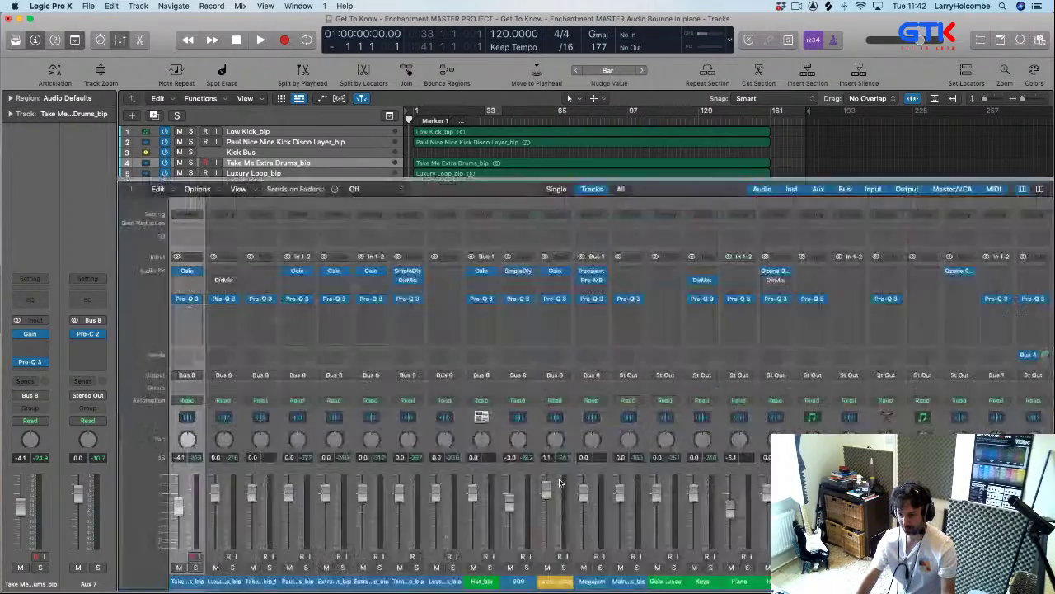
{"action": "scroll", "coordinate": [590, 462], "scroll_direction": "right", "scroll_amount": 3}
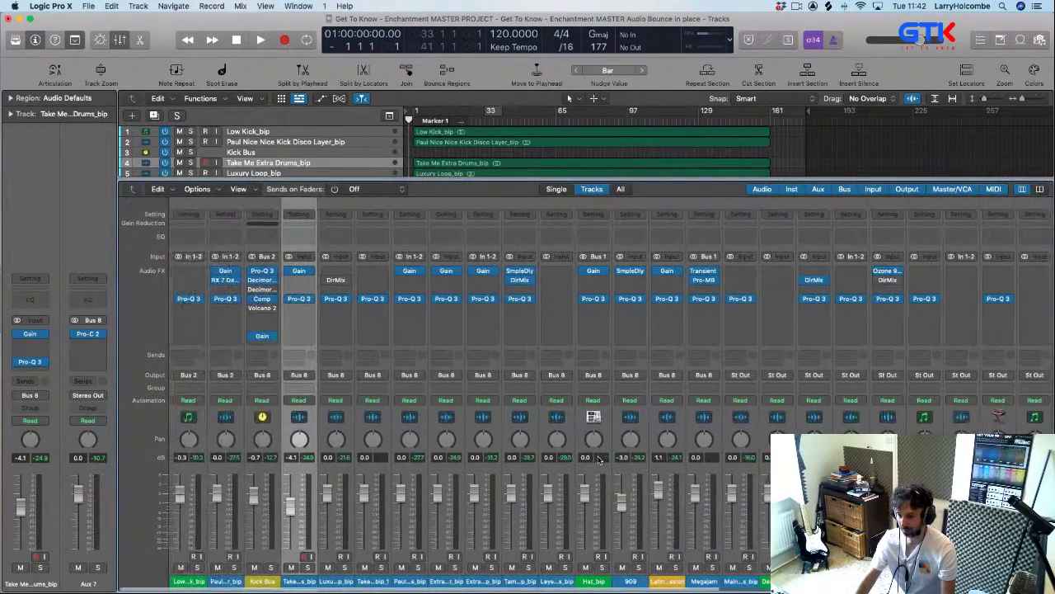
{"action": "scroll", "coordinate": [600, 459], "scroll_direction": "right", "scroll_amount": 15}
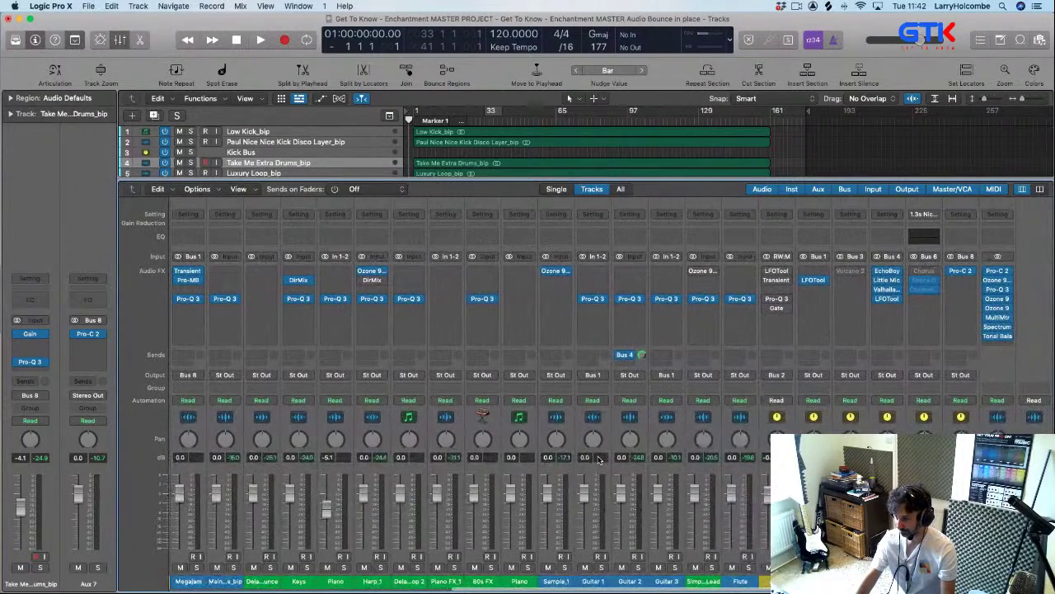
{"action": "scroll", "coordinate": [600, 459], "scroll_direction": "left", "scroll_amount": 15}
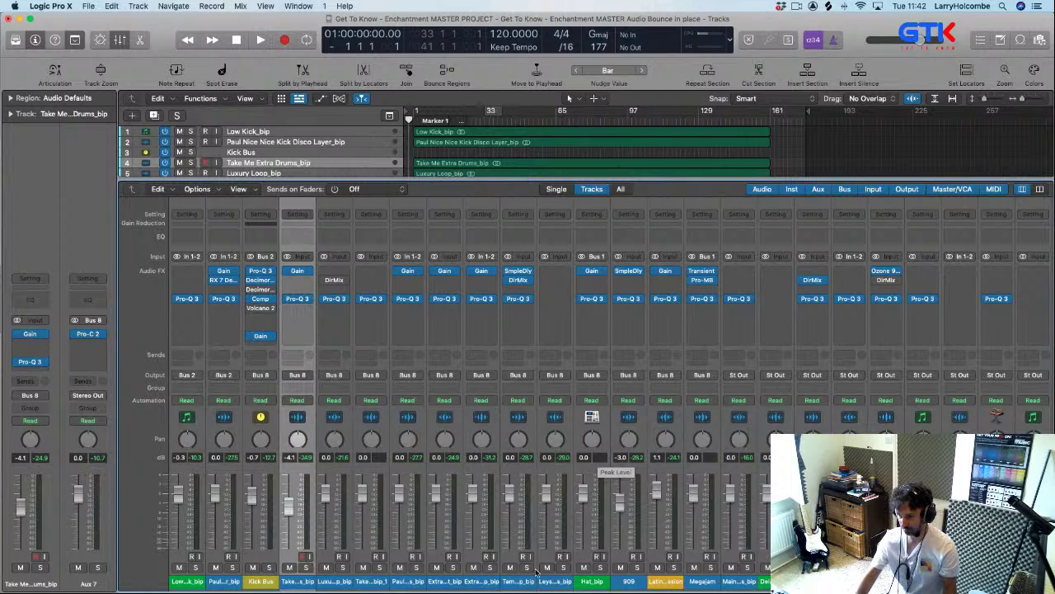
{"action": "key", "text": "x"}
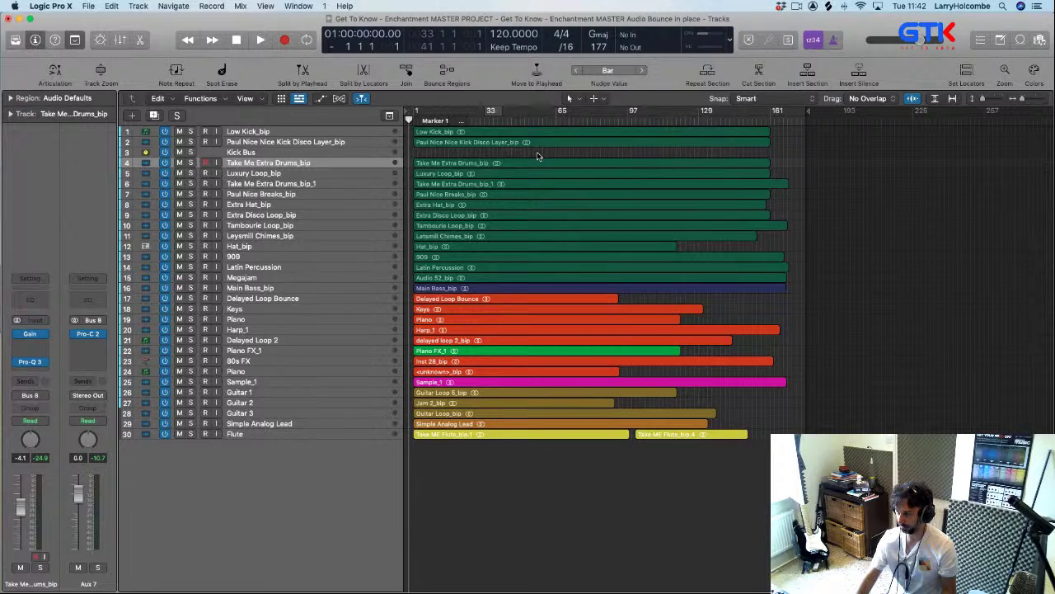
- Play the project and reduce the Tape band of the Stereo Out's Ozone 9 Exciter to amount 4.3 and mix 28.1%
{"action": "double_click", "coordinate": [422, 118]}
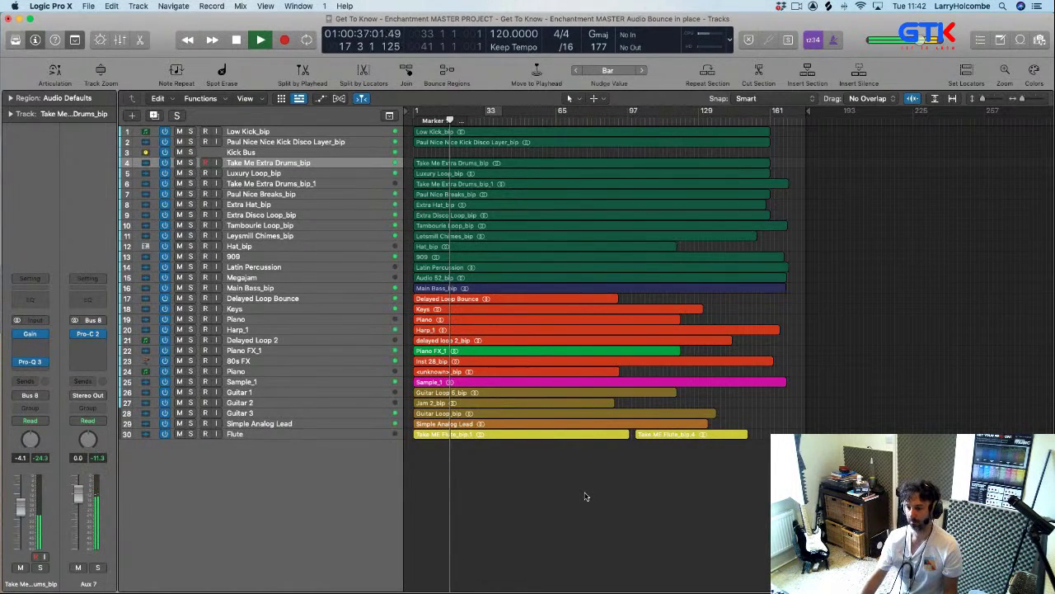
{"action": "key", "text": "x"}
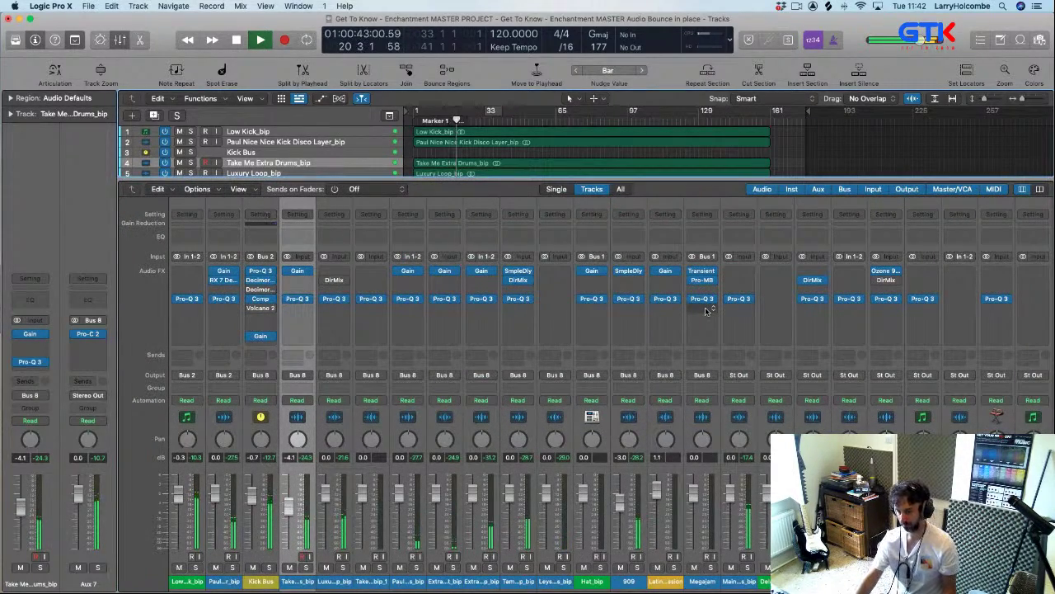
{"action": "scroll", "coordinate": [707, 310], "scroll_direction": "right", "scroll_amount": 10}
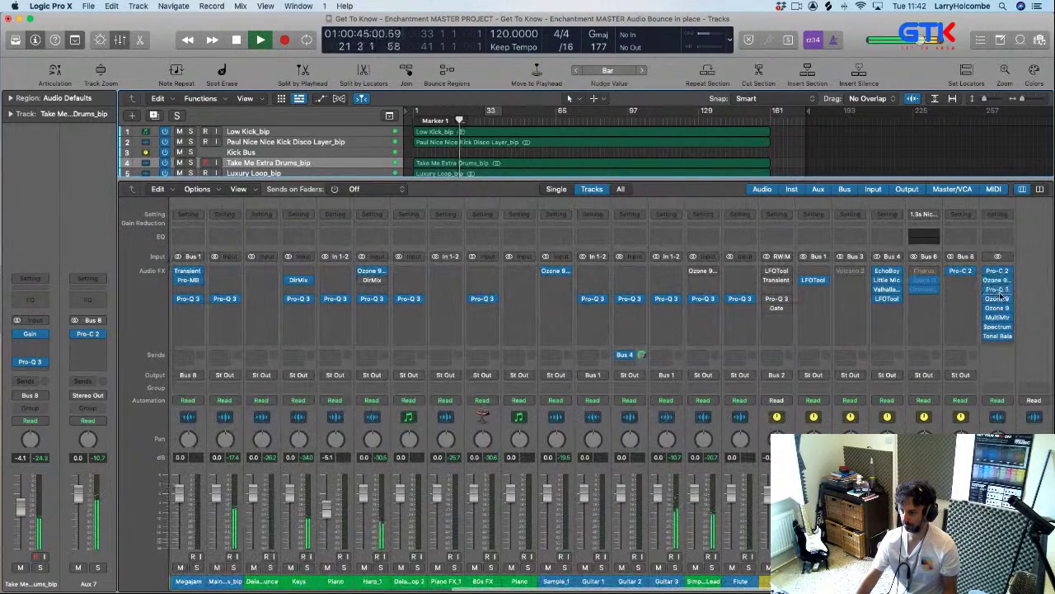
{"action": "double_click", "coordinate": [997, 297]}
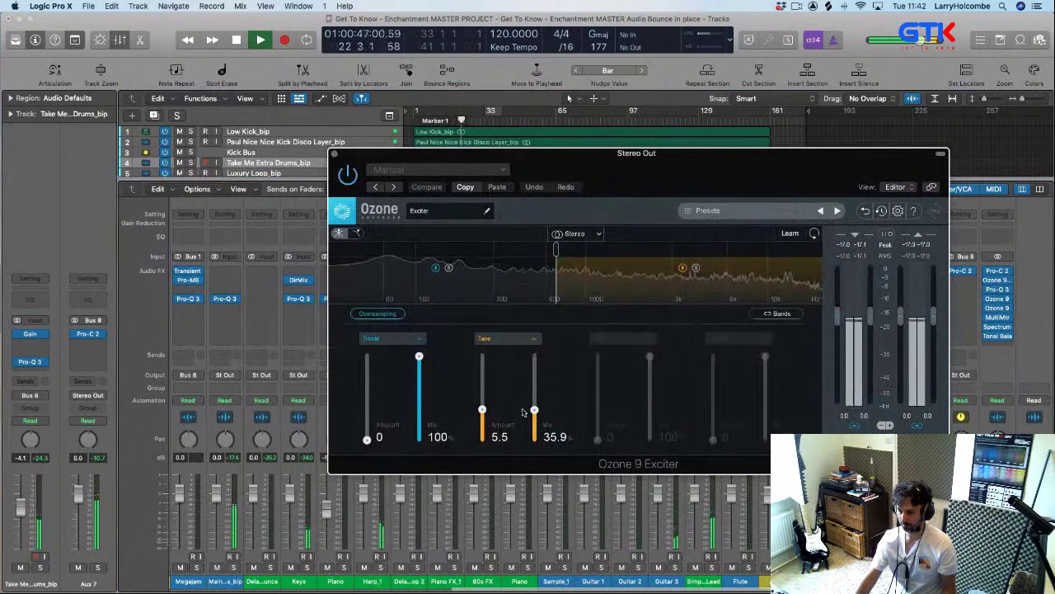
{"action": "mouse_move", "coordinate": [482, 409]}
{"action": "left_mouse_down"}
{"action": "mouse_move", "coordinate": [536, 420]}
{"action": "mouse_move", "coordinate": [483, 418]}
{"action": "left_mouse_up"}
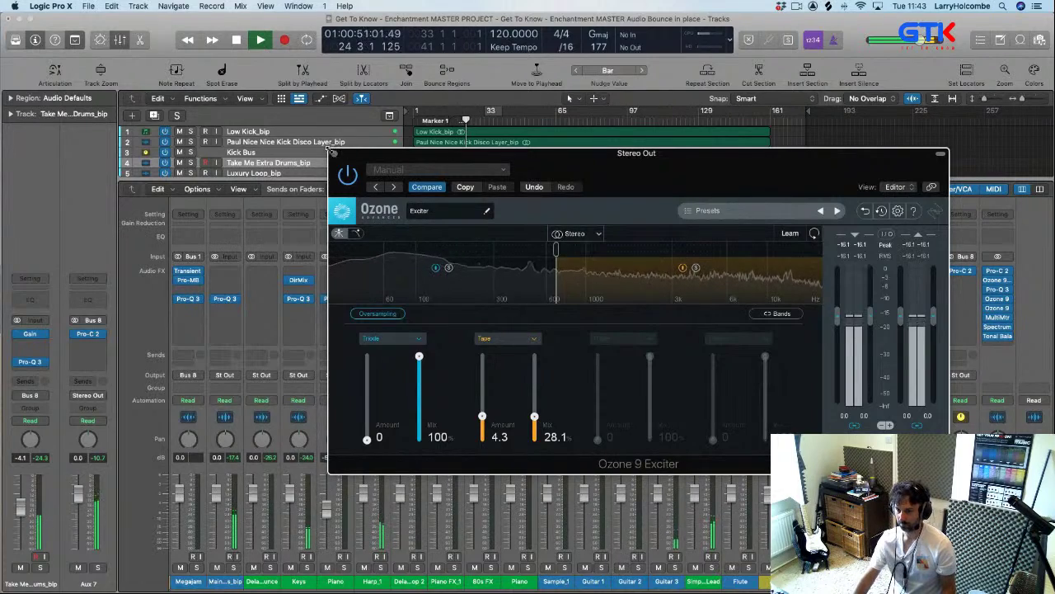
{"action": "left_click", "coordinate": [334, 154]}
- Briefly solo Take Me Extra Drums_bip, then lower its fader to -4.9 dB and the Luxury Loop_bip fader to -1.3 dB
{"action": "scroll", "coordinate": [370, 554], "scroll_direction": "left", "scroll_amount": 10}
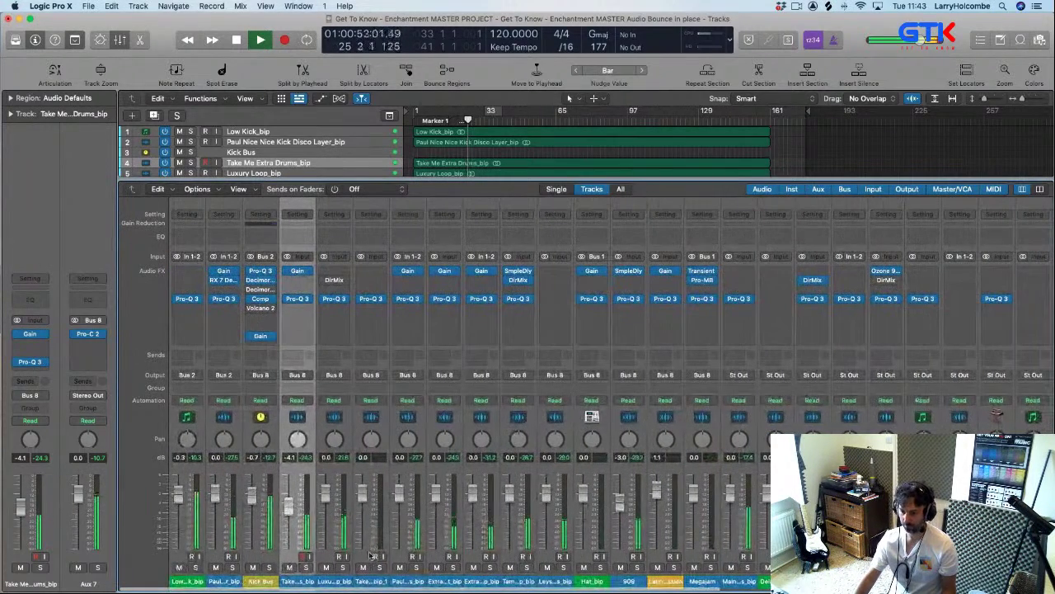
{"action": "left_click", "coordinate": [306, 567]}
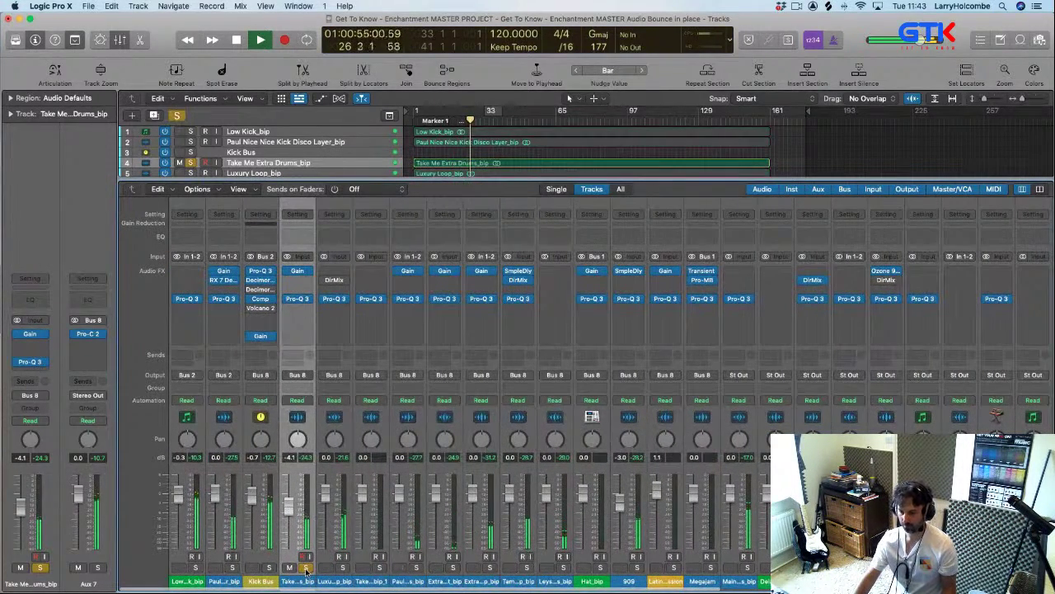
{"action": "left_click", "coordinate": [306, 567]}
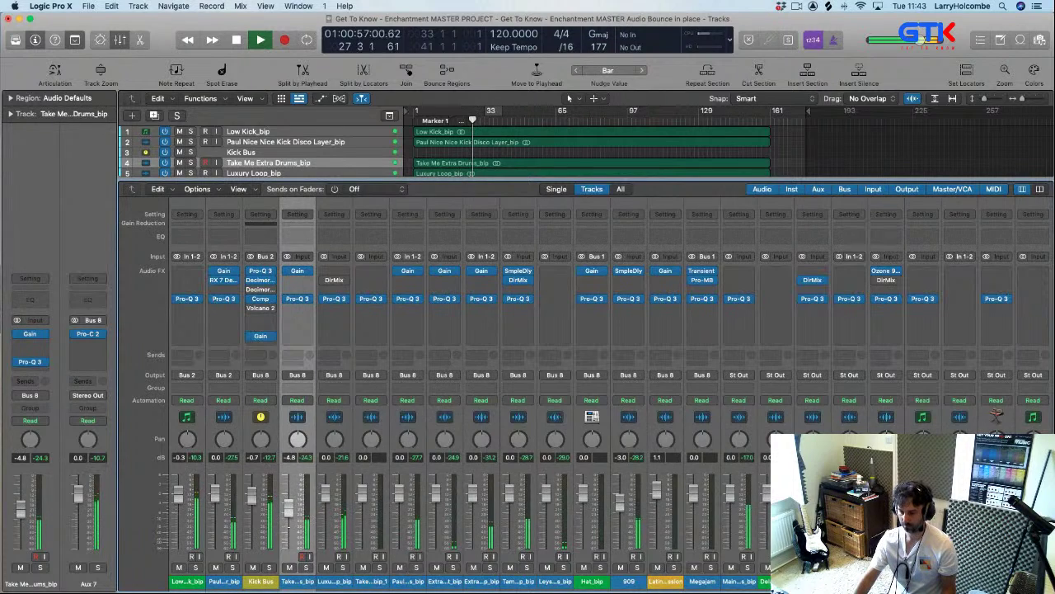
{"action": "left_click_drag", "start_coordinate": [290, 518], "coordinate": [327, 503]}
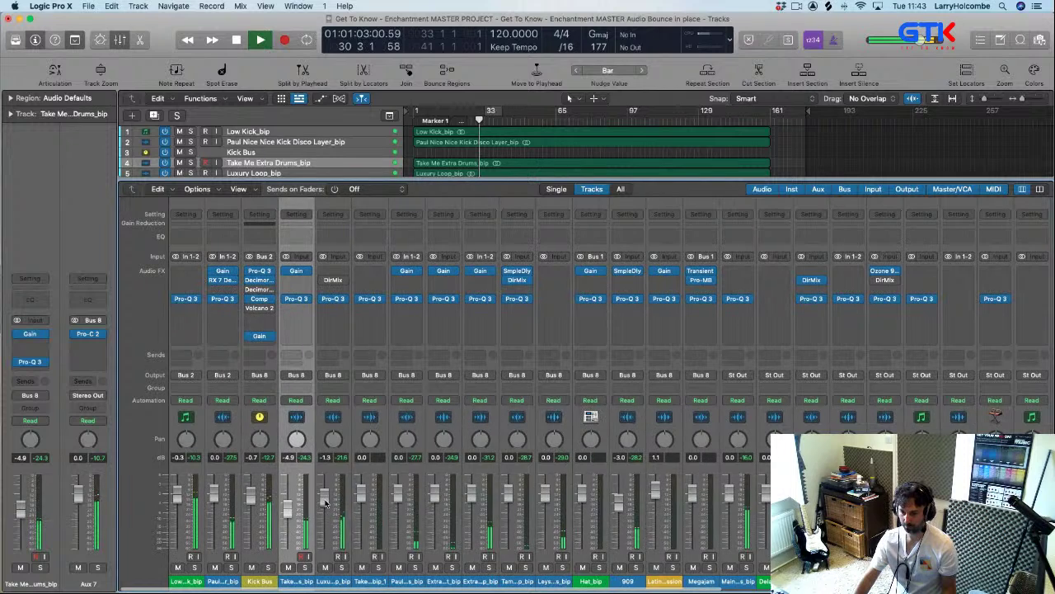
{"action": "left_click_drag", "start_coordinate": [324, 501], "coordinate": [324, 500]}
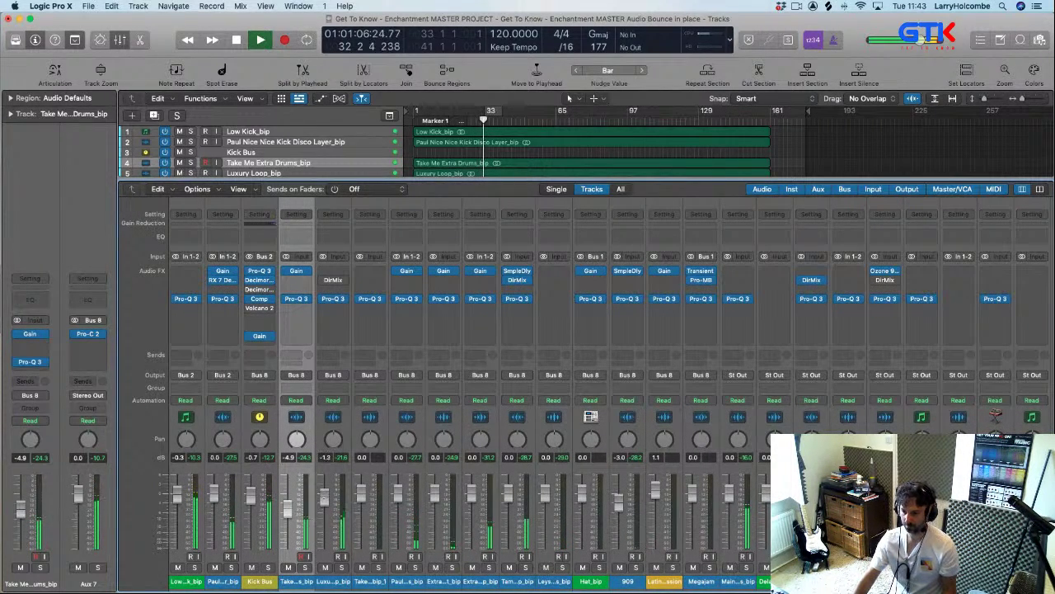
- Lower the 909 channel's fader to -3.4 dB and stop playback
{"action": "scroll", "coordinate": [742, 541], "scroll_direction": "right", "scroll_amount": 5}
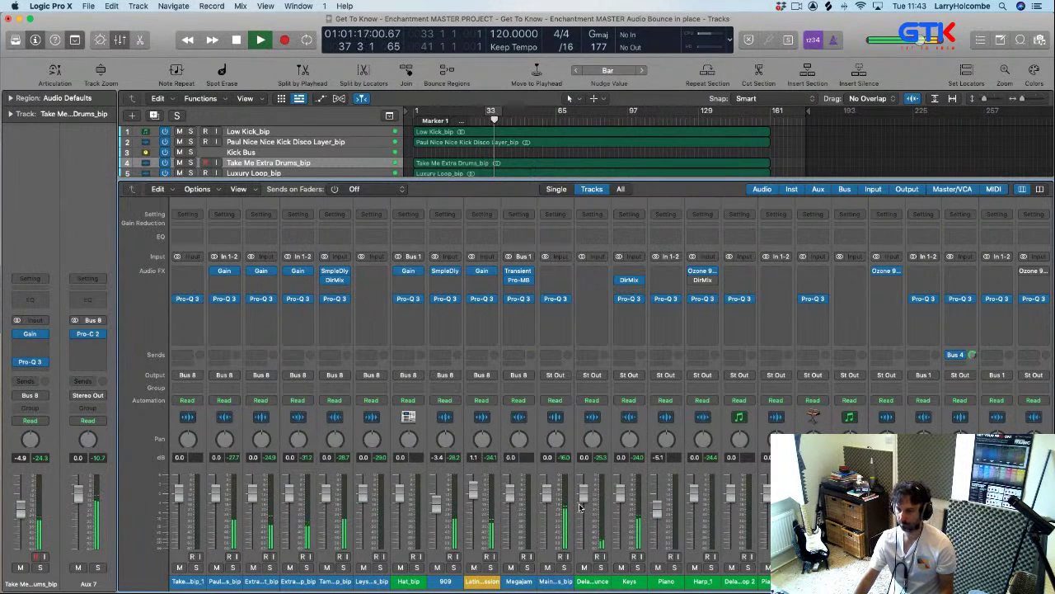
{"action": "key", "text": "space"}
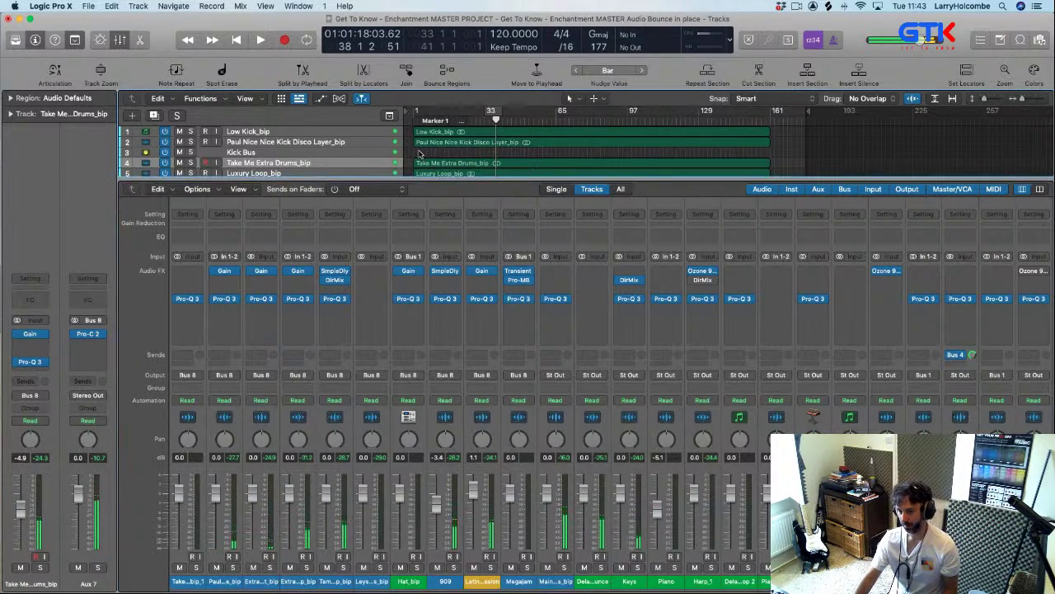
{"action": "key", "text": "x"}
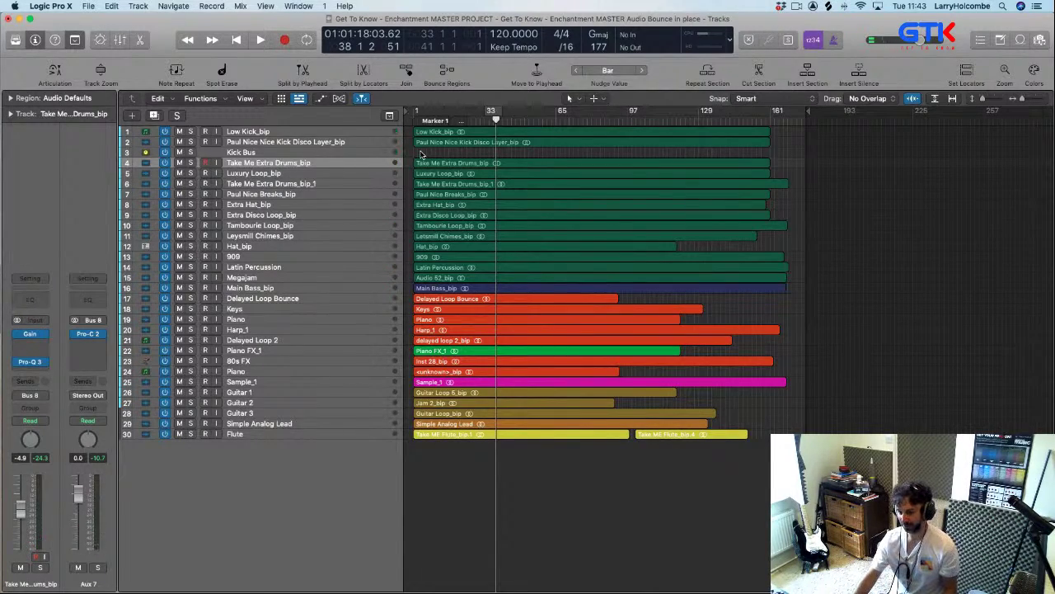
- Look through the mixer channels and inspect the Pro-Q 3 and Ozone 9 plug-ins on the Stereo Out
{"action": "key", "text": "x"}
{"action": "scroll", "coordinate": [540, 302], "scroll_direction": "right", "scroll_amount": 3}
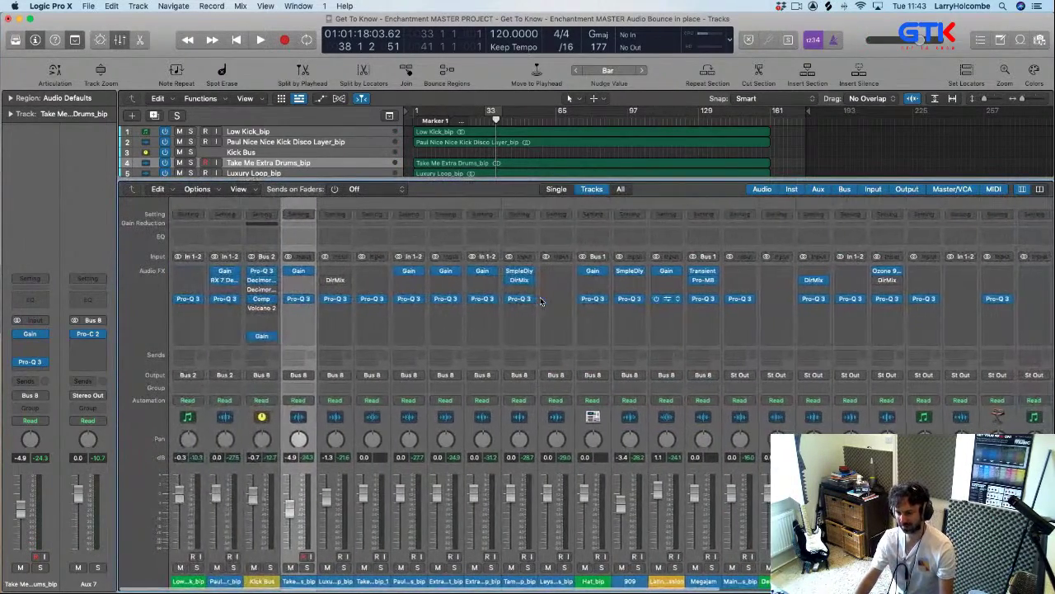
{"action": "scroll", "coordinate": [540, 301], "scroll_direction": "right", "scroll_amount": 10}
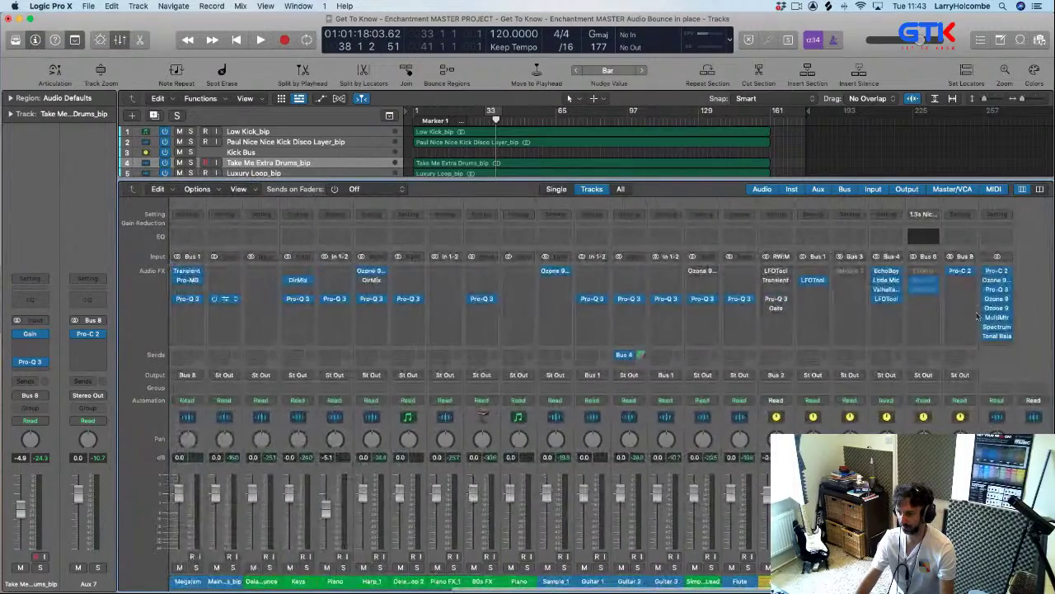
{"action": "scroll", "coordinate": [806, 330], "scroll_direction": "left", "scroll_amount": 5}
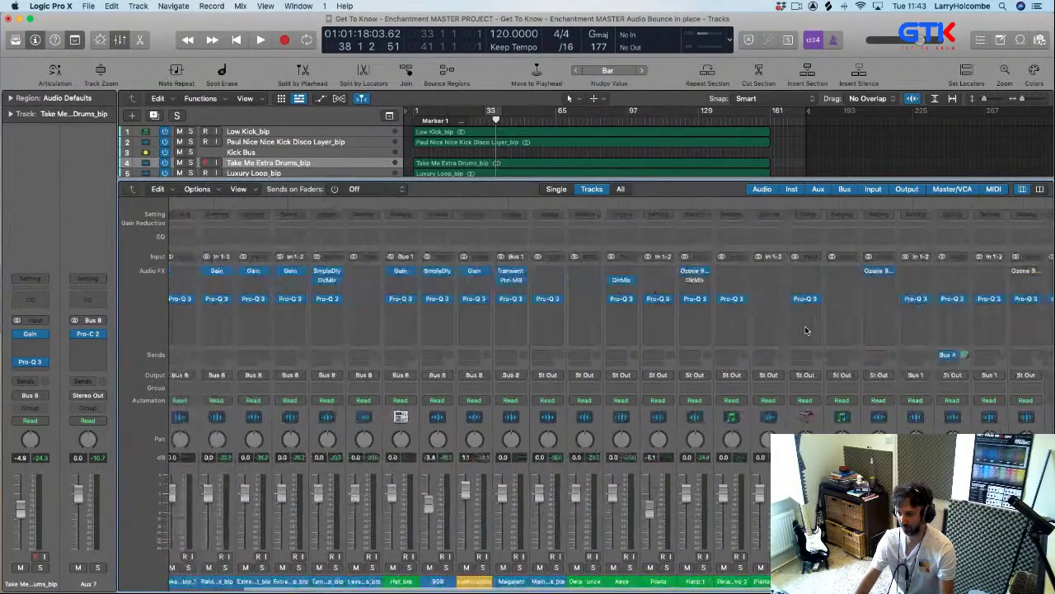
{"action": "scroll", "coordinate": [806, 330], "scroll_direction": "left", "scroll_amount": 3}
{"action": "scroll", "coordinate": [807, 329], "scroll_direction": "right", "scroll_amount": 3}
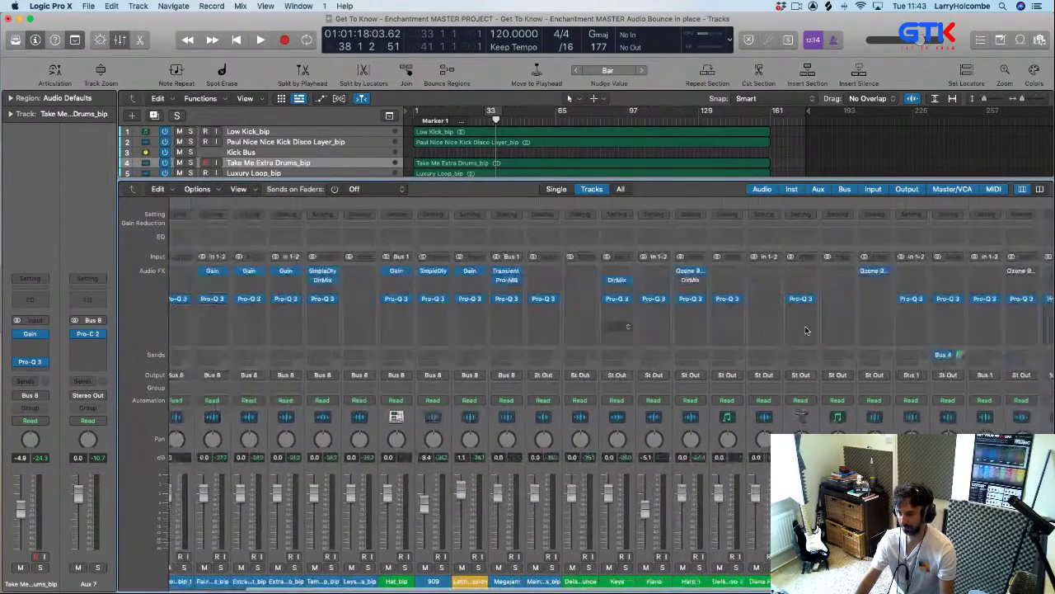
{"action": "scroll", "coordinate": [806, 330], "scroll_direction": "right", "scroll_amount": 5}
{"action": "left_click", "coordinate": [999, 289]}
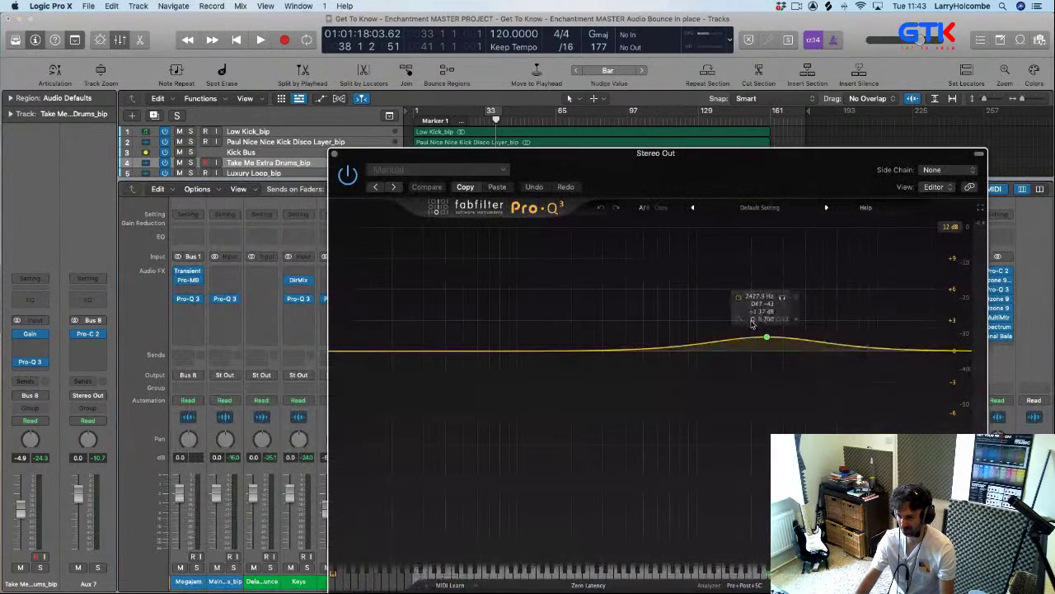
{"action": "left_click", "coordinate": [334, 154]}
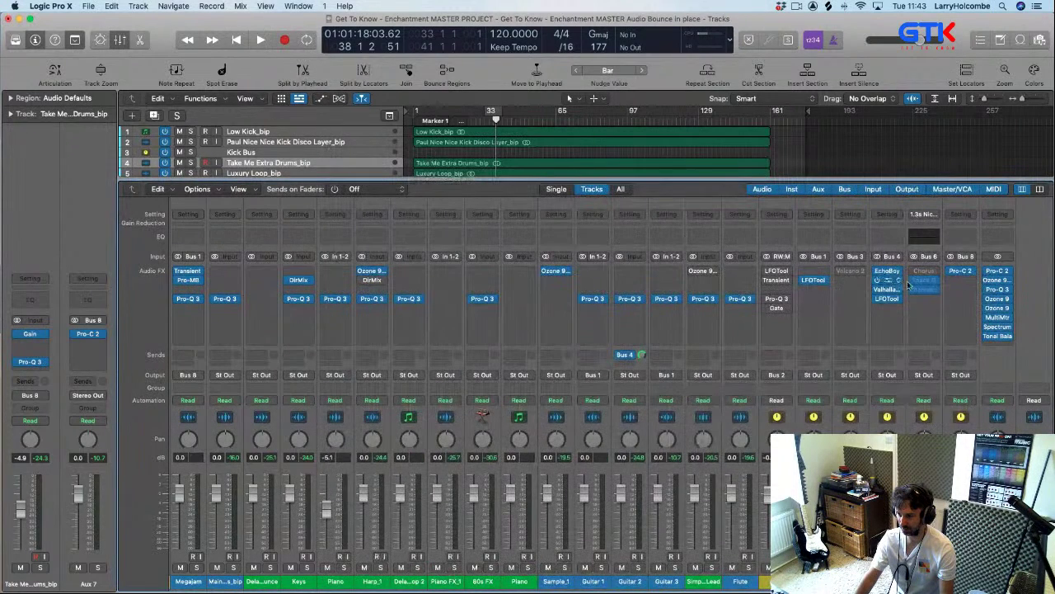
{"action": "left_click", "coordinate": [997, 299]}
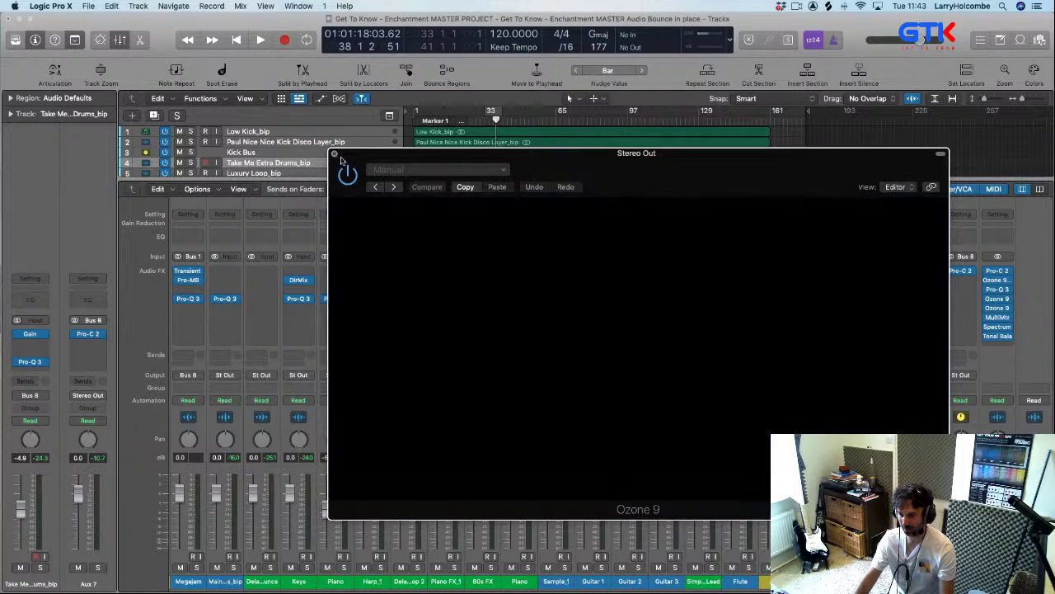
{"action": "left_click", "coordinate": [334, 154]}
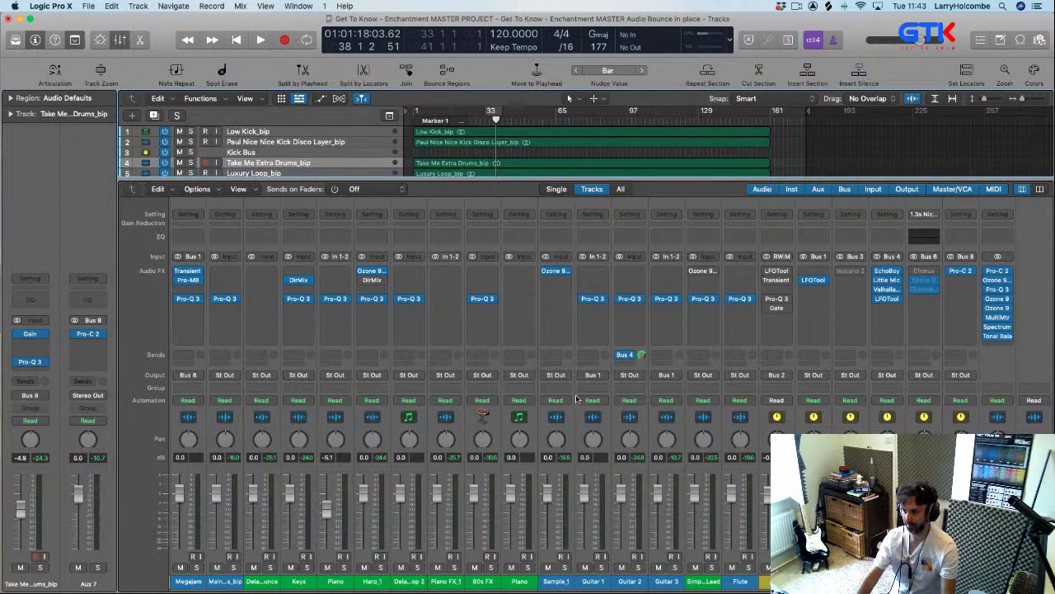
- Open the Pro-C 2 compressor on the Aux 7 bus, move its window fully into view, and check its attack time
{"action": "scroll", "coordinate": [578, 400], "scroll_direction": "left", "scroll_amount": 15}
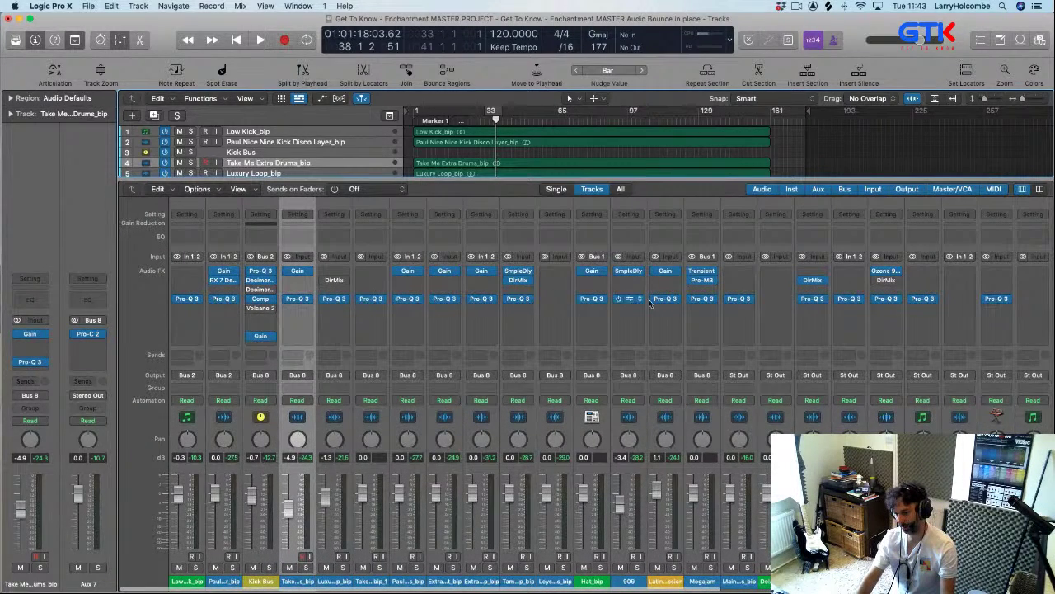
{"action": "scroll", "coordinate": [651, 303], "scroll_direction": "right", "scroll_amount": 10}
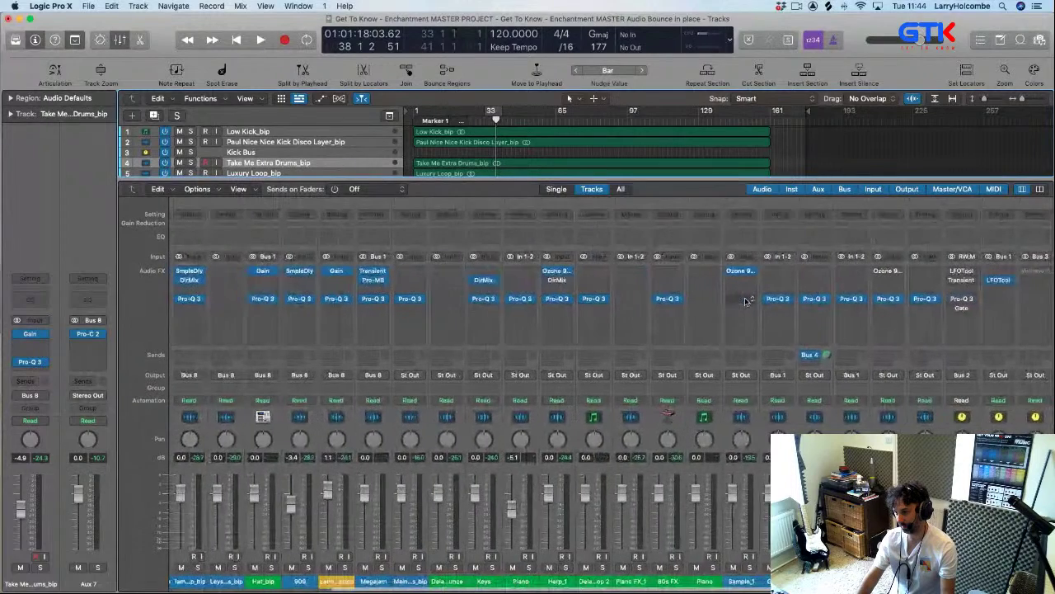
{"action": "scroll", "coordinate": [746, 301], "scroll_direction": "right", "scroll_amount": 5}
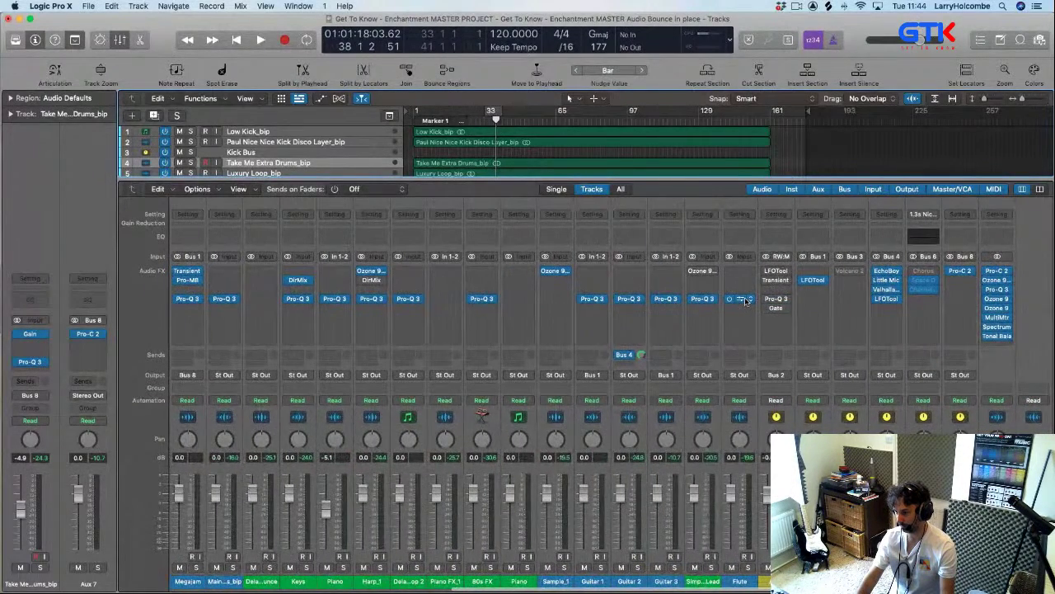
{"action": "left_click", "coordinate": [960, 272]}
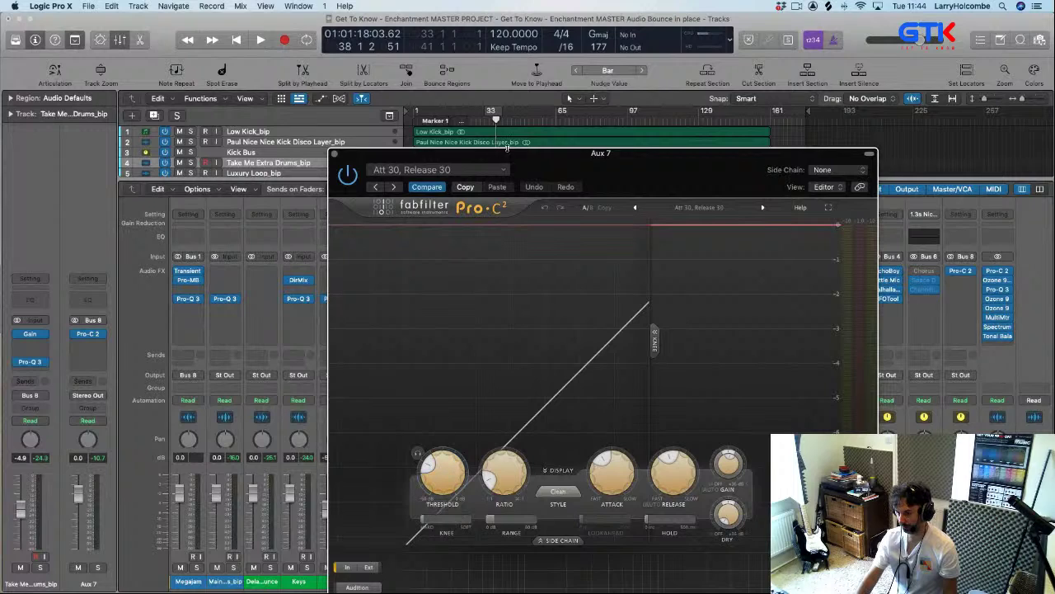
{"action": "left_click_drag", "start_coordinate": [532, 165], "coordinate": [447, 70]}
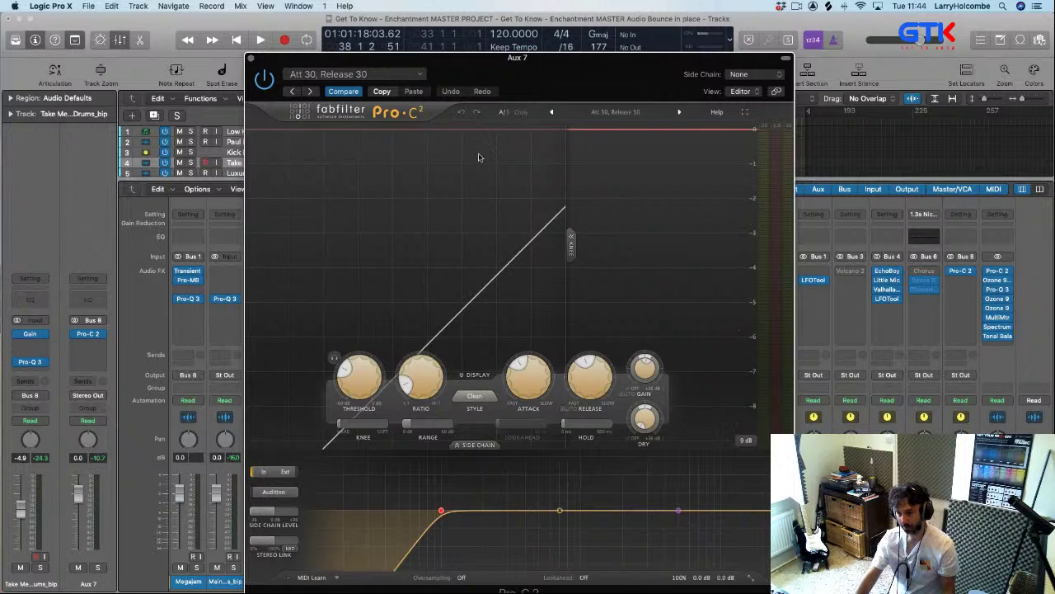
{"action": "left_click_drag", "start_coordinate": [520, 74], "coordinate": [480, 49]}
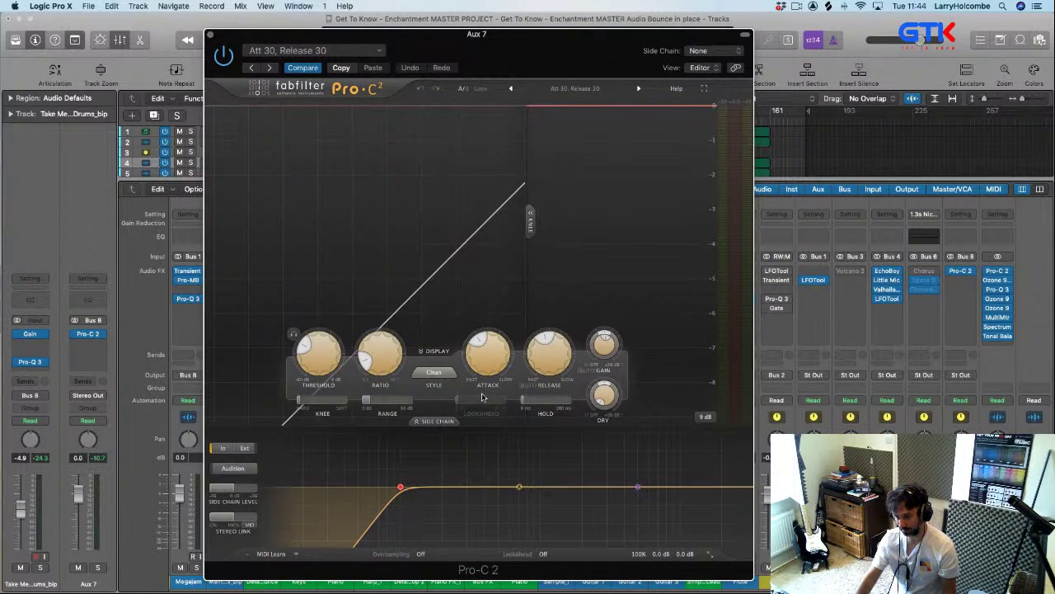
{"action": "mouse_move", "coordinate": [487, 368]}
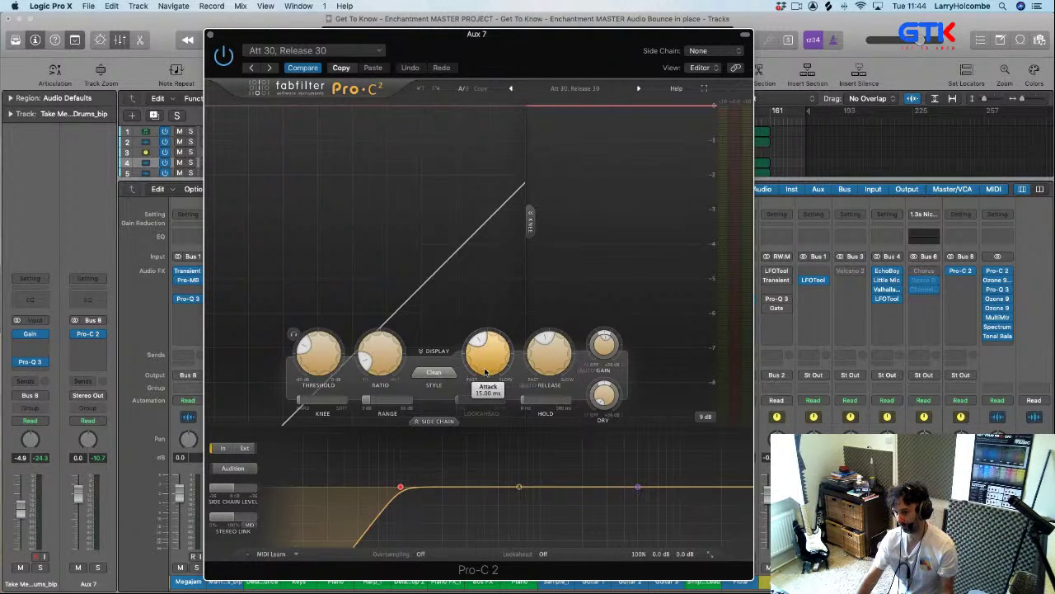
- Check the Aux 7 compressor's attack and release times, close its window and switch to the musicMath calculator
{"action": "mouse_move", "coordinate": [483, 350]}
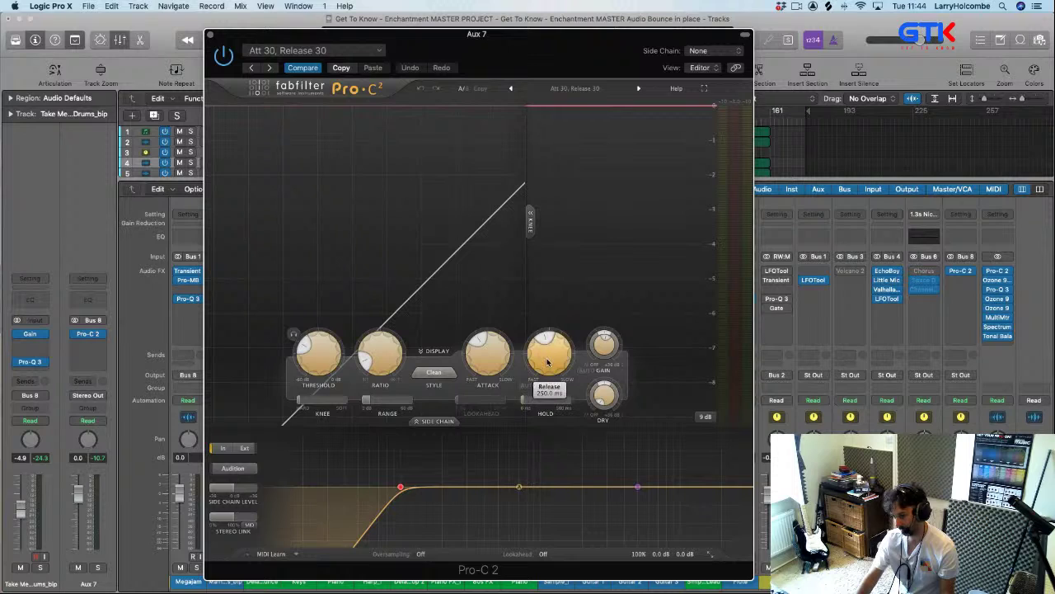
{"action": "mouse_move", "coordinate": [536, 577]}
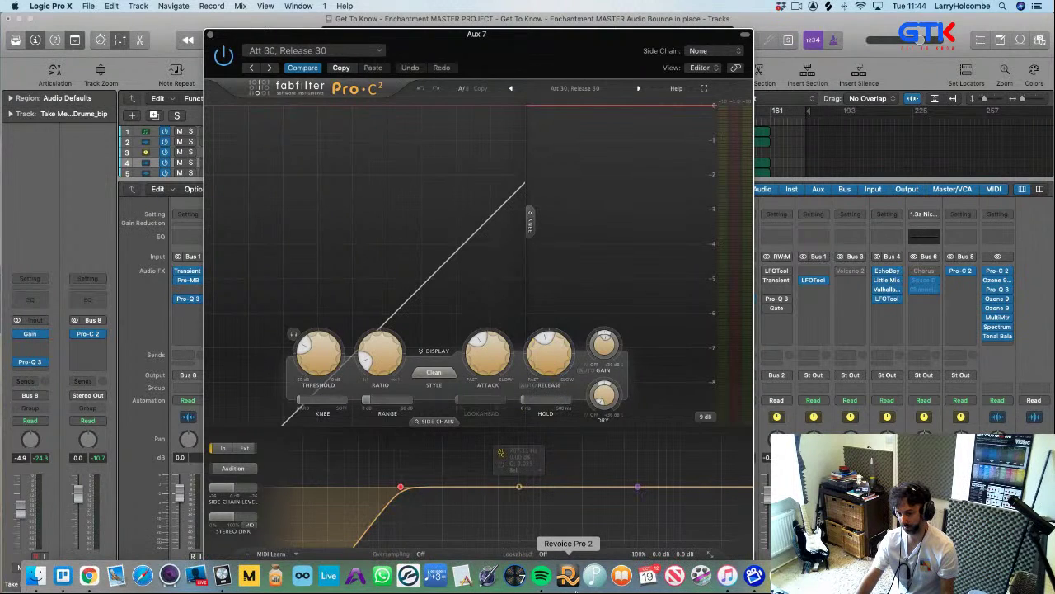
{"action": "left_click", "coordinate": [432, 573]}
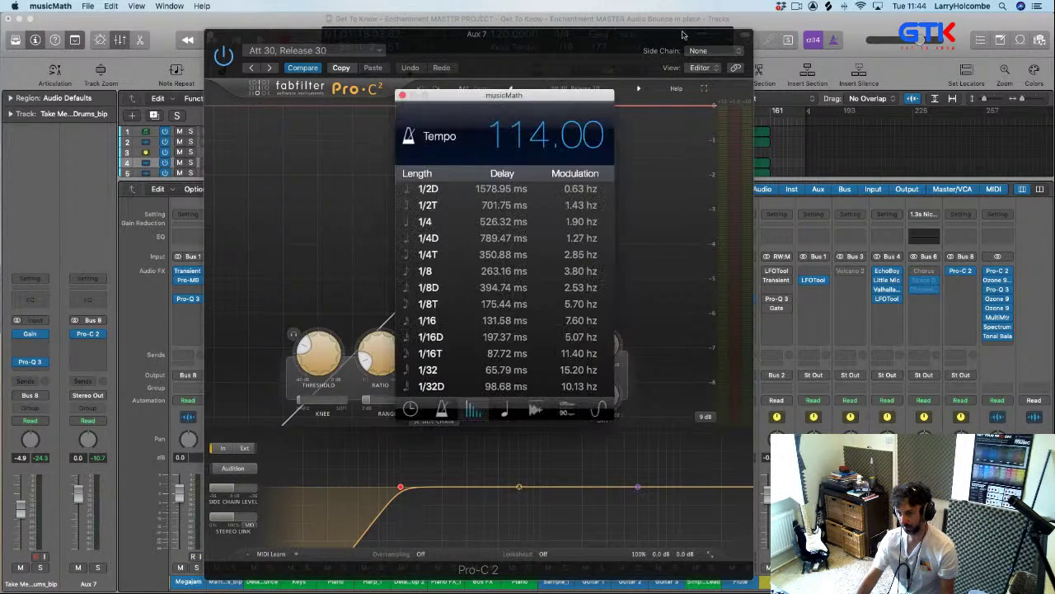
{"action": "left_click", "coordinate": [488, 31]}
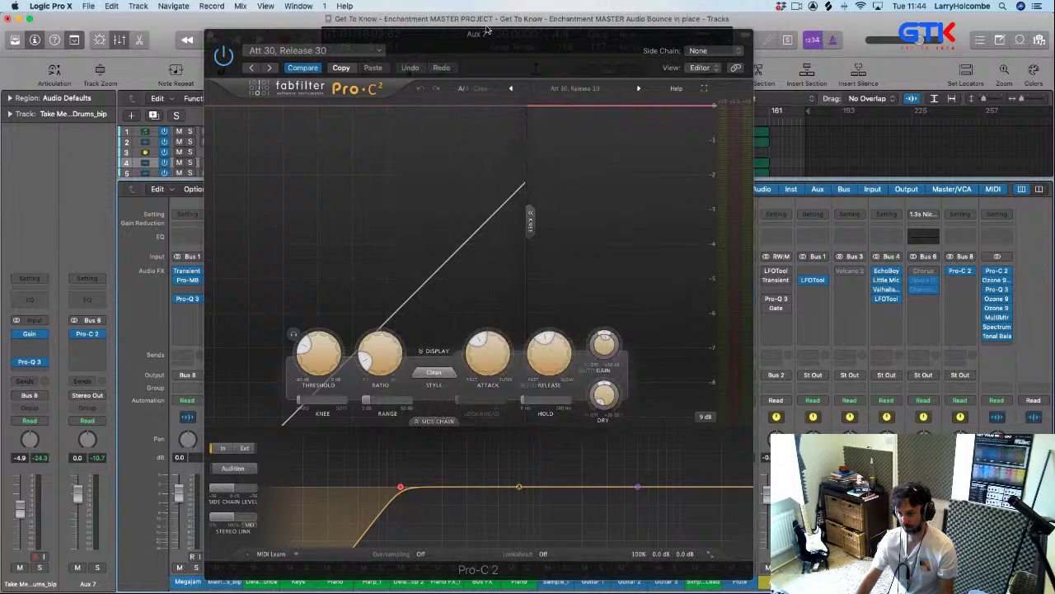
{"action": "left_click", "coordinate": [211, 35]}
{"action": "key", "text": "super+Tab"}
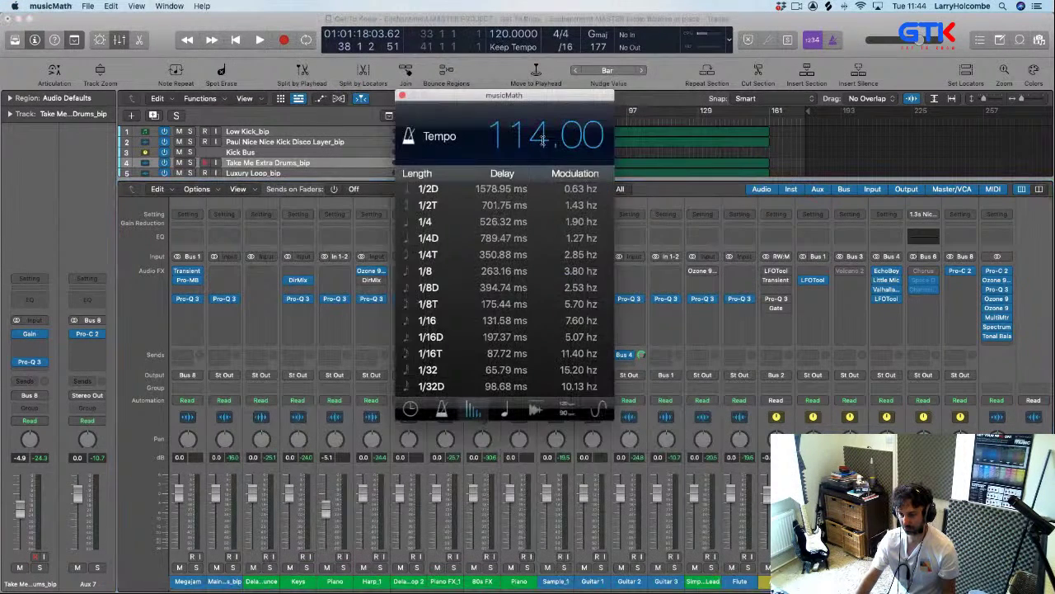
- Set the musicMath tempo to 120 to calculate the note-length delay times
{"action": "left_click", "coordinate": [542, 140]}
{"action": "type", "text": "1"}
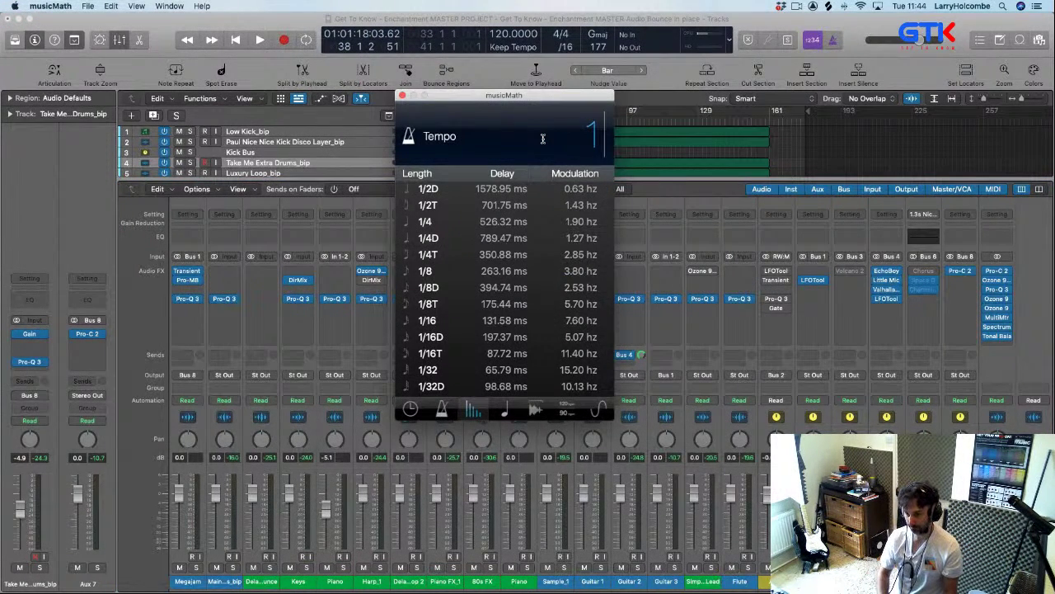
{"action": "type", "text": "20"}
{"action": "key", "text": "Return"}
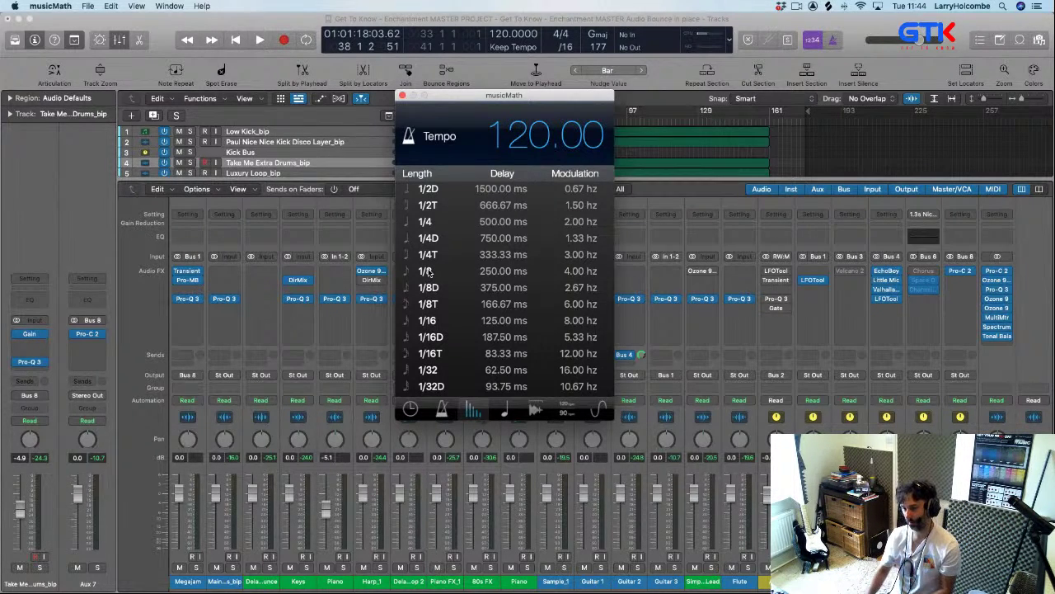
- Return to Logic Pro X, copy the settings of the Pro-C 2 on Aux 7, close it and bypass that plug-in
{"action": "left_click", "coordinate": [162, 29]}
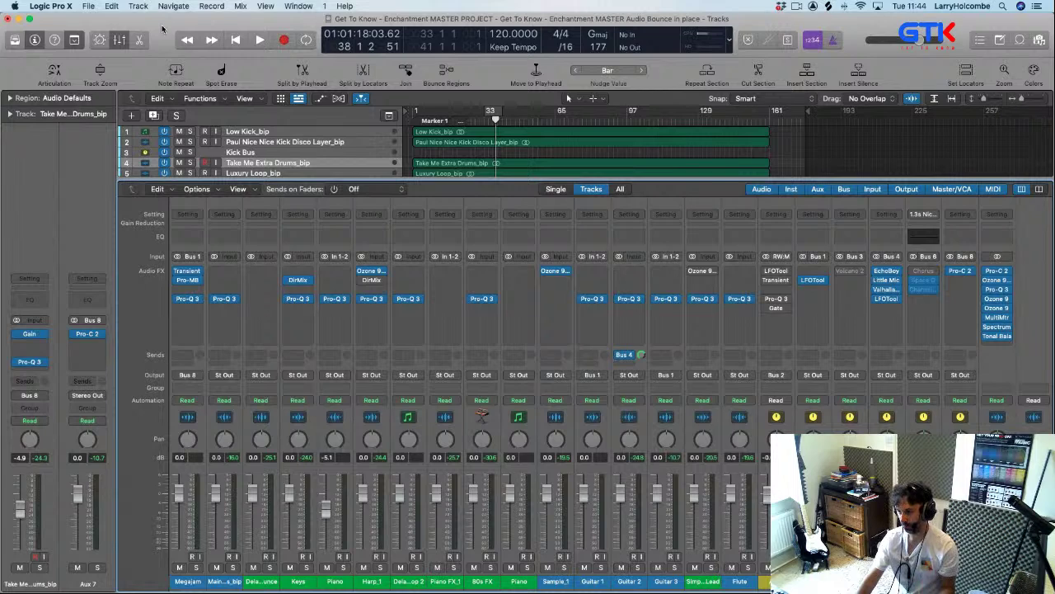
{"action": "left_click", "coordinate": [960, 273]}
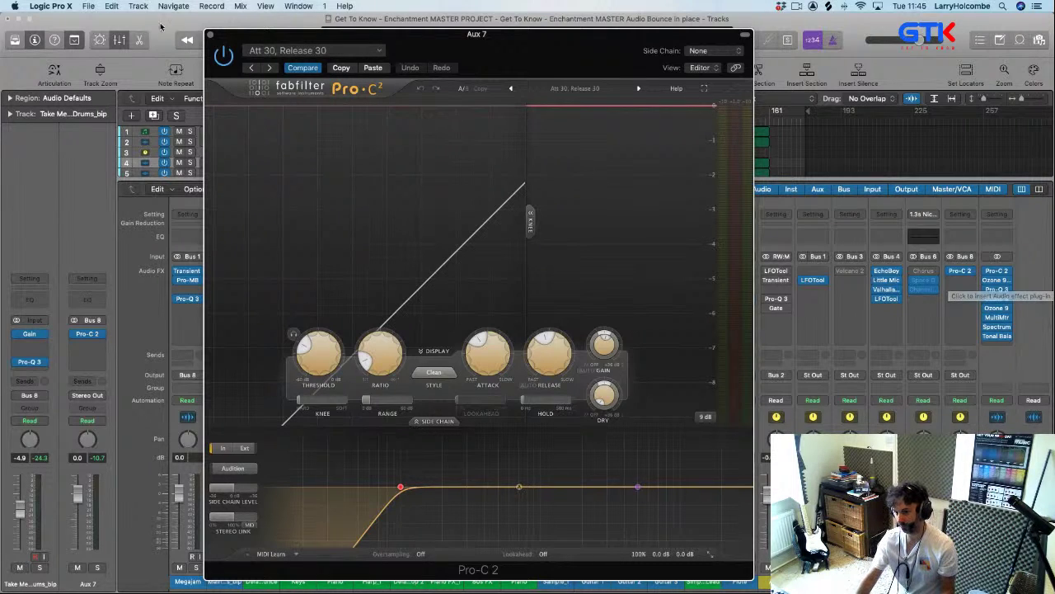
{"action": "left_click", "coordinate": [211, 35]}
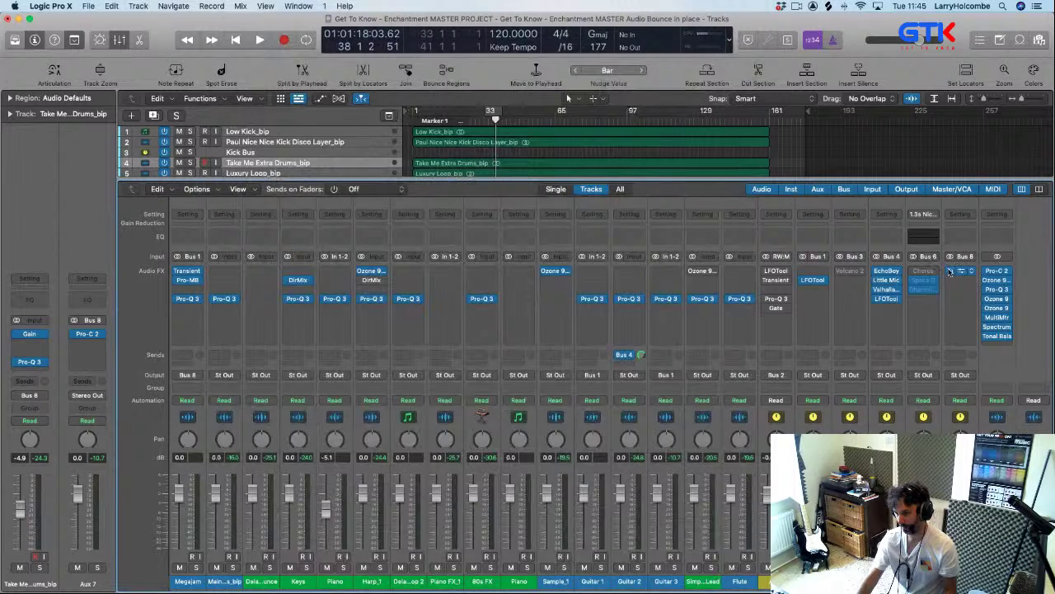
{"action": "left_click", "coordinate": [950, 272]}
- Insert a stereo Pro-C 2 below the Pro-Q 3 on the Low Kick_bip channel and paste the copied compressor settings into it
{"action": "scroll", "coordinate": [961, 291], "scroll_direction": "left", "scroll_amount": 10}
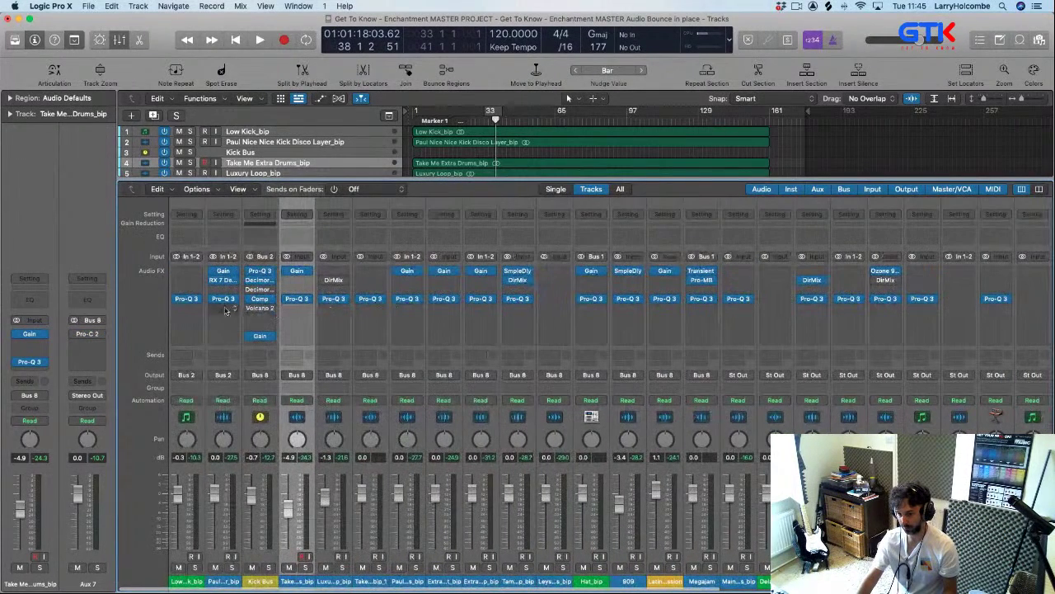
{"action": "left_click", "coordinate": [183, 318]}
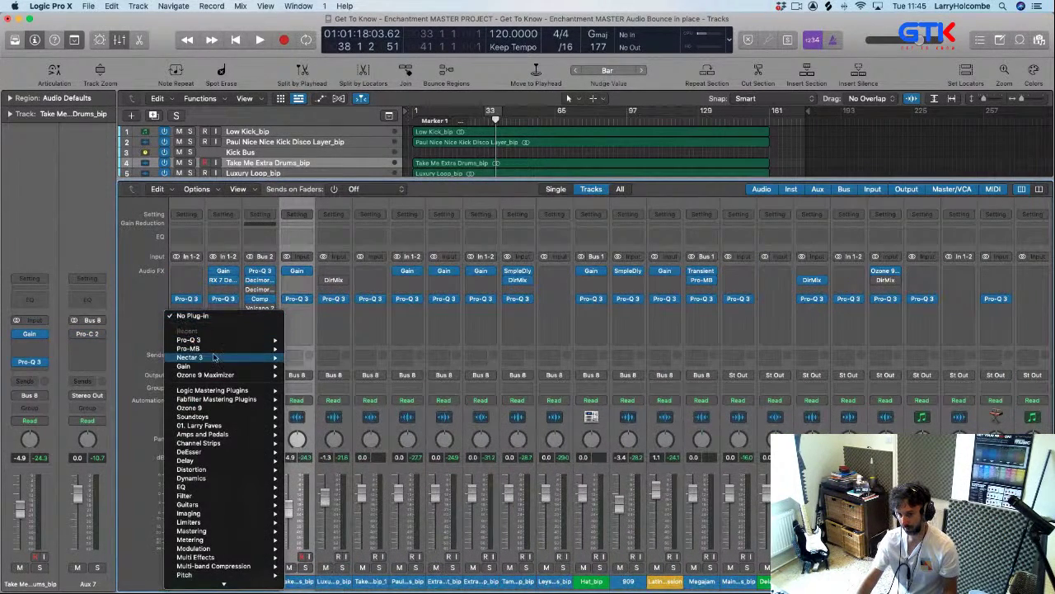
{"action": "mouse_move", "coordinate": [223, 478]}
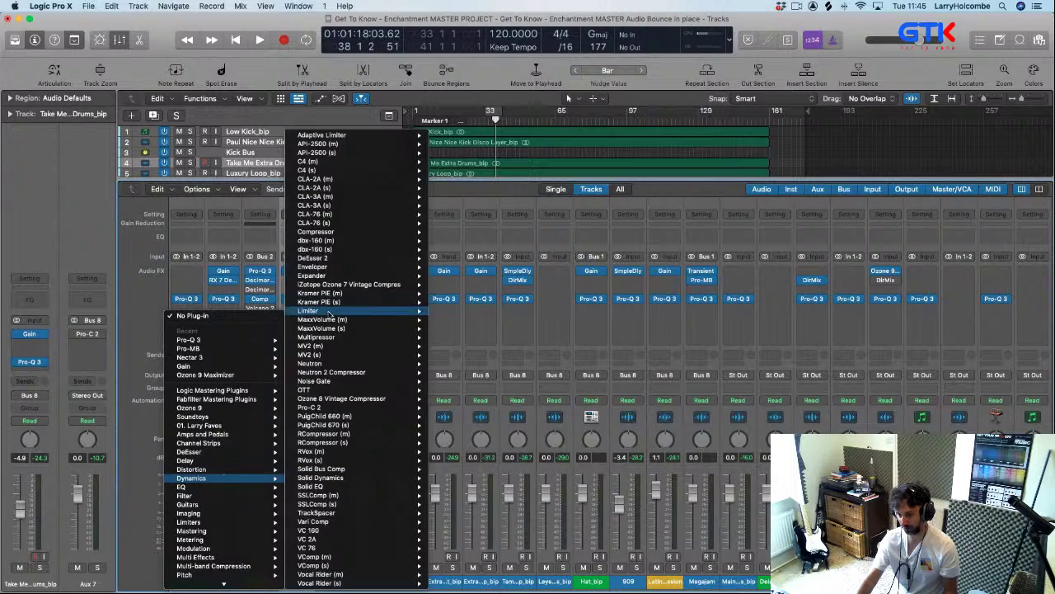
{"action": "mouse_move", "coordinate": [343, 234]}
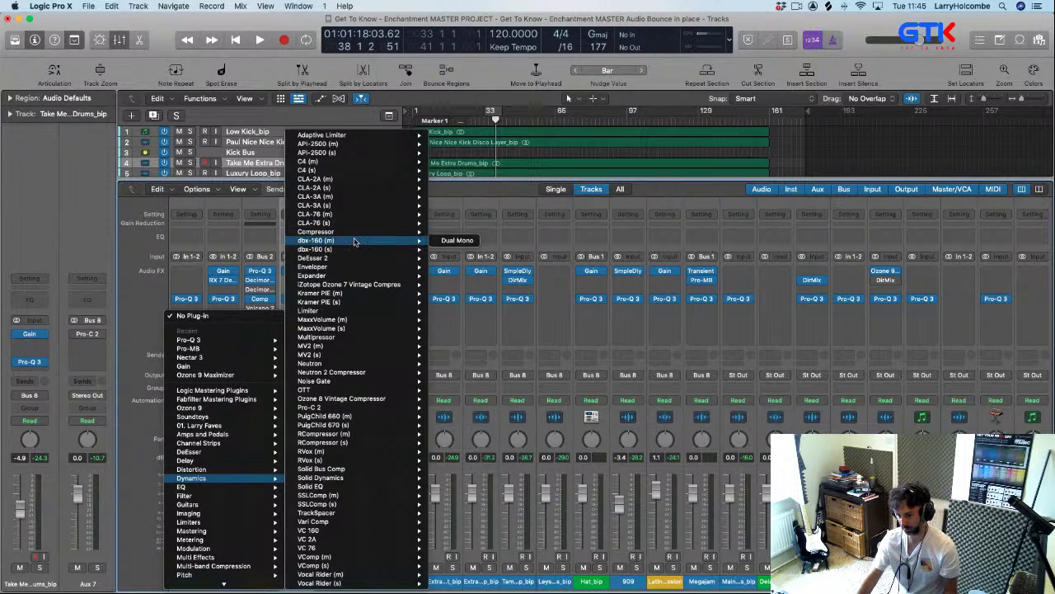
{"action": "mouse_move", "coordinate": [405, 413]}
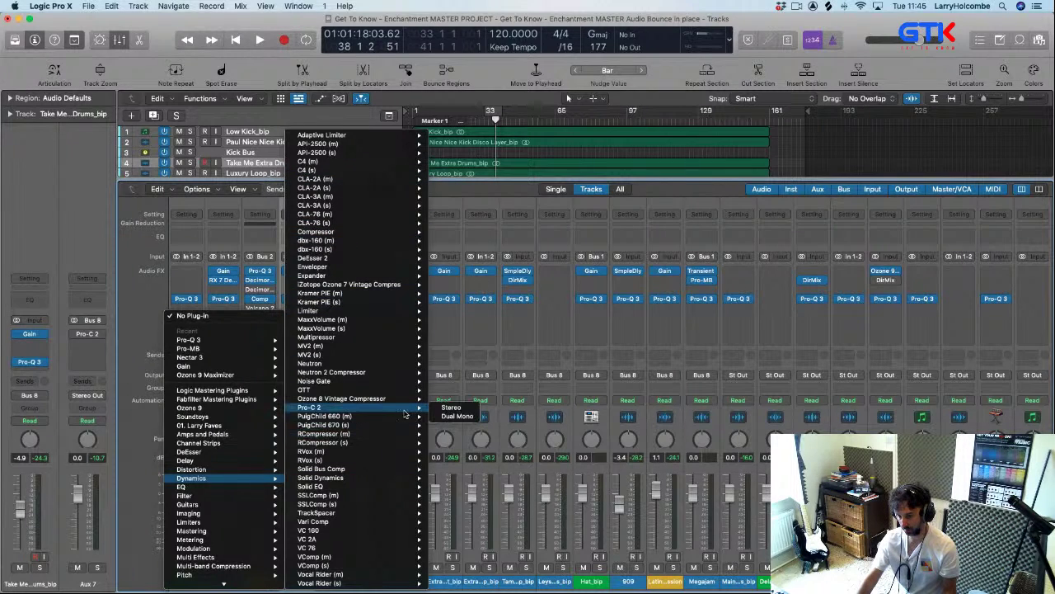
{"action": "left_click", "coordinate": [450, 408]}
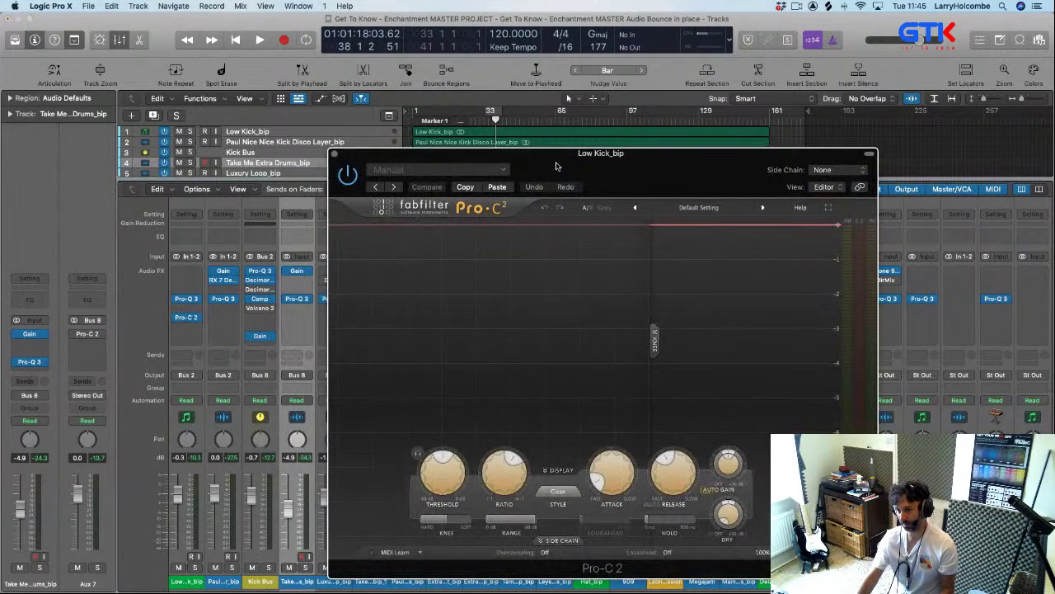
{"action": "left_click_drag", "start_coordinate": [556, 167], "coordinate": [485, 116]}
{"action": "left_click", "coordinate": [427, 137]}
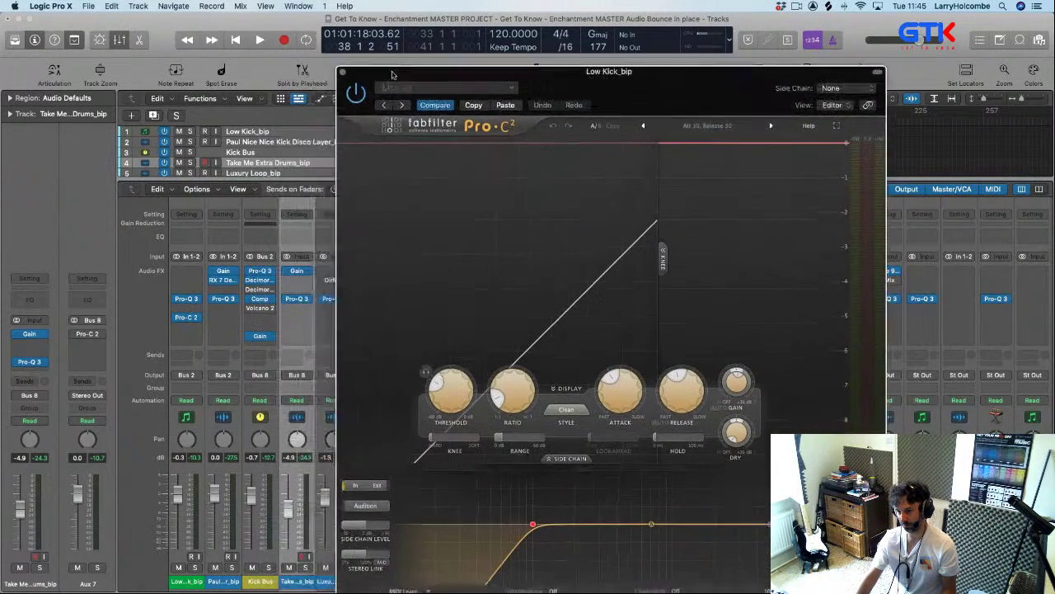
- Turn on the cycle range at bar 33, solo Low Kick_bip and play it with the compressor's gain reduction in view
{"action": "left_click_drag", "start_coordinate": [399, 74], "coordinate": [524, 241]}
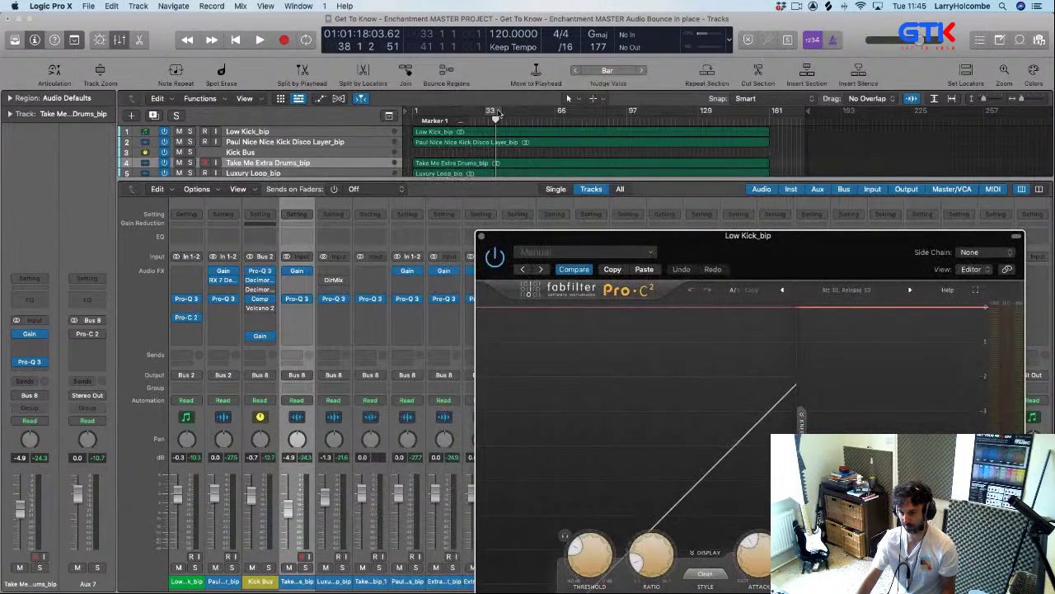
{"action": "left_click", "coordinate": [496, 111]}
{"action": "left_click", "coordinate": [196, 569]}
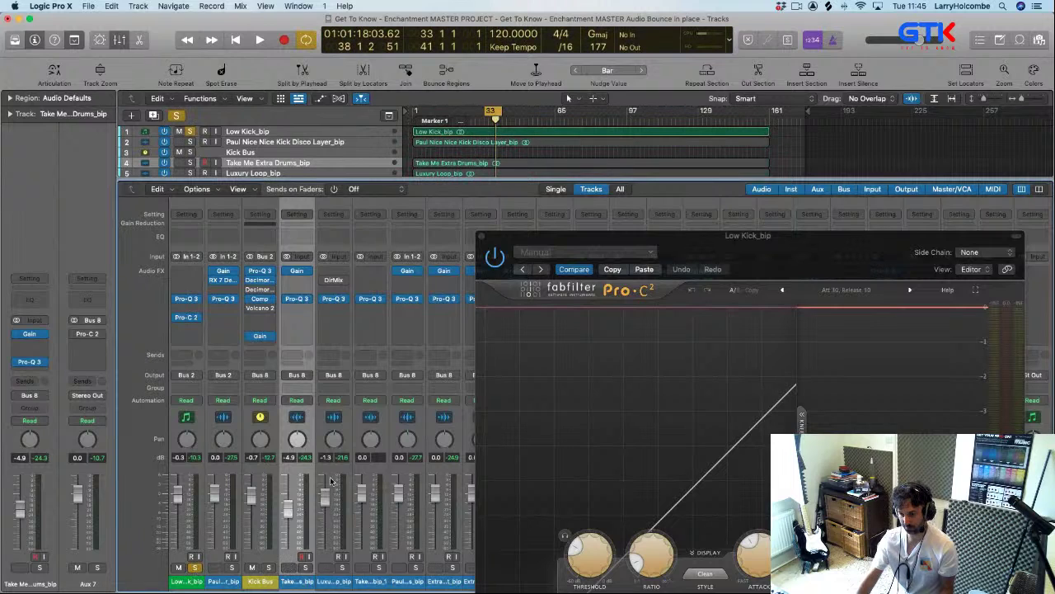
{"action": "key", "text": "space"}
{"action": "left_click_drag", "start_coordinate": [615, 237], "coordinate": [433, 111]}
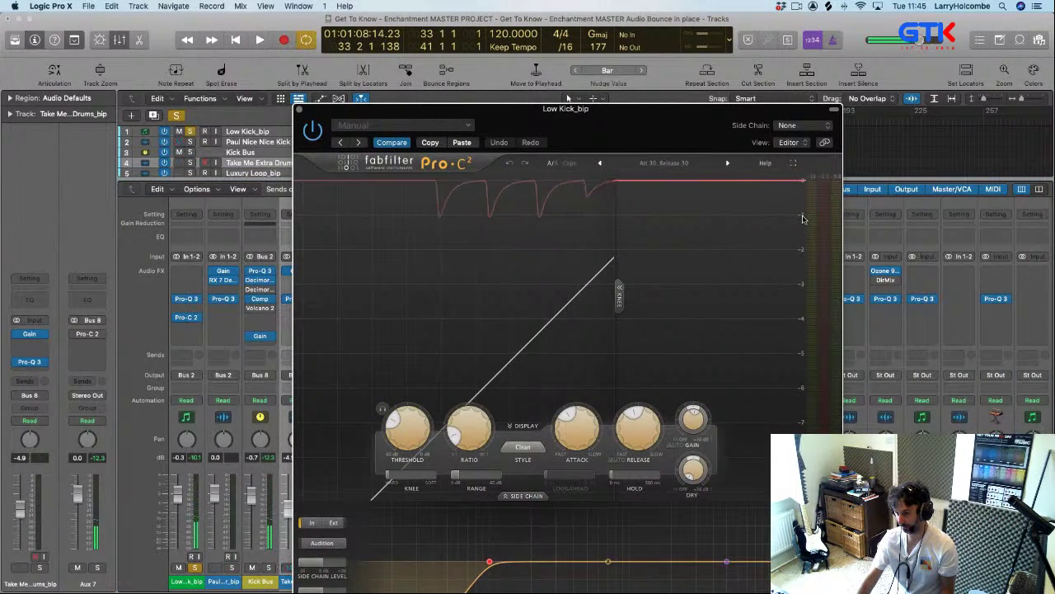
{"action": "key", "text": "space"}
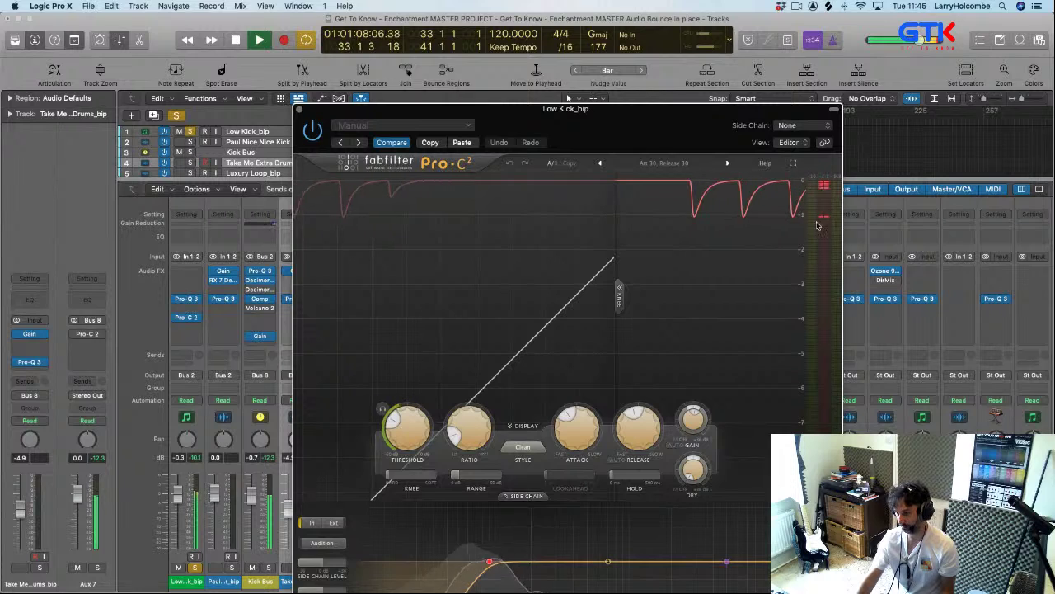
- Set the Low Kick_bip compressor's threshold to -30.22 dB, then stop playback, close the plug-in and unsolo the channel
{"action": "left_click_drag", "start_coordinate": [407, 422], "coordinate": [412, 424]}
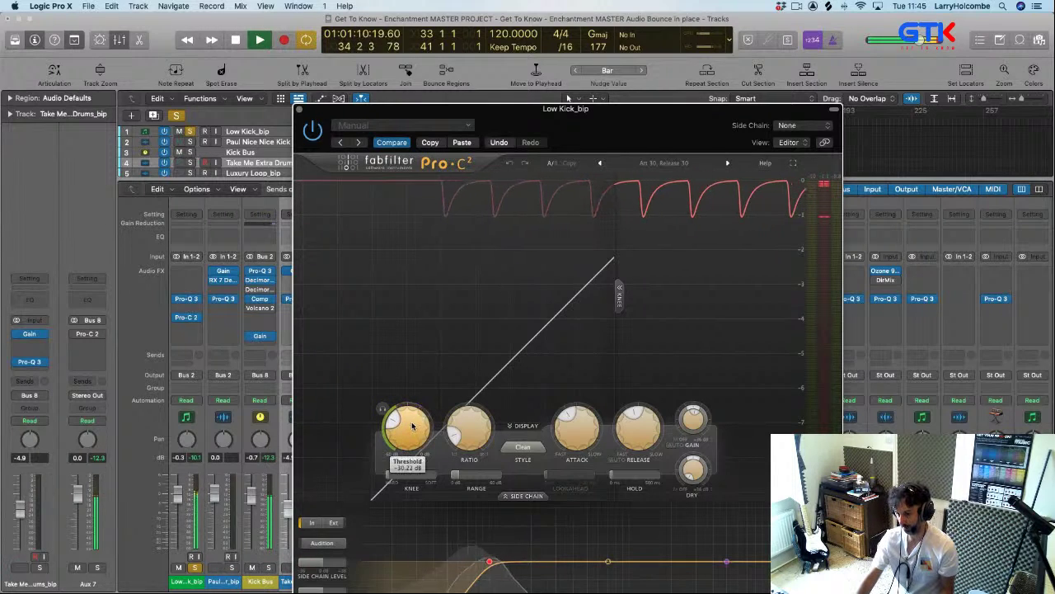
{"action": "key", "text": "space"}
{"action": "left_click", "coordinate": [299, 109]}
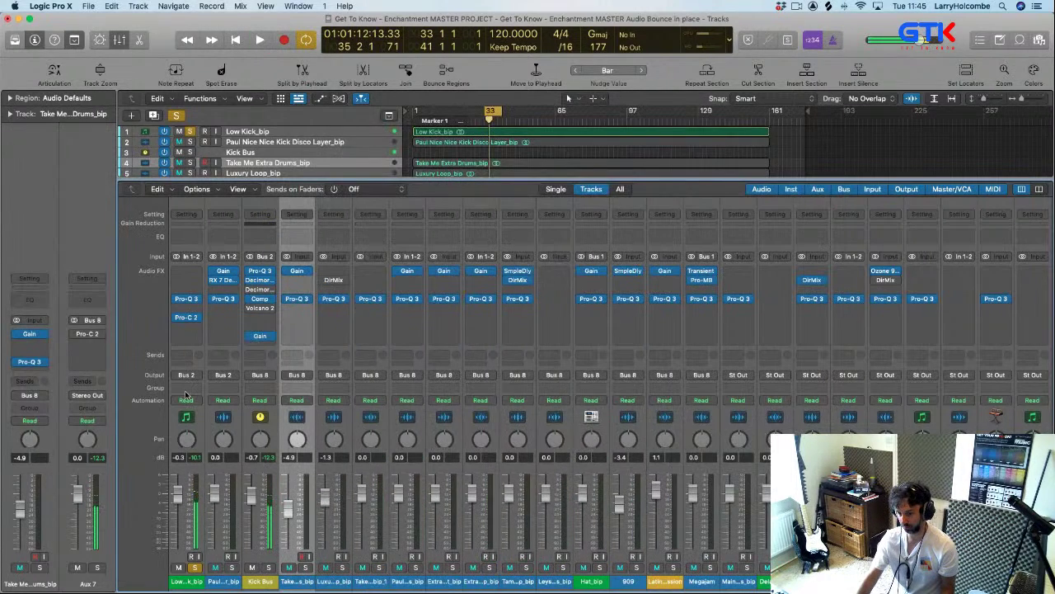
{"action": "left_click", "coordinate": [194, 567]}
- Solo and play Paul Nice Nice Kick Disco Layer_bip, then copy Low Kick_bip's Pro-C 2 onto its channel and open it
{"action": "left_click", "coordinate": [231, 568]}
{"action": "key", "text": "space"}
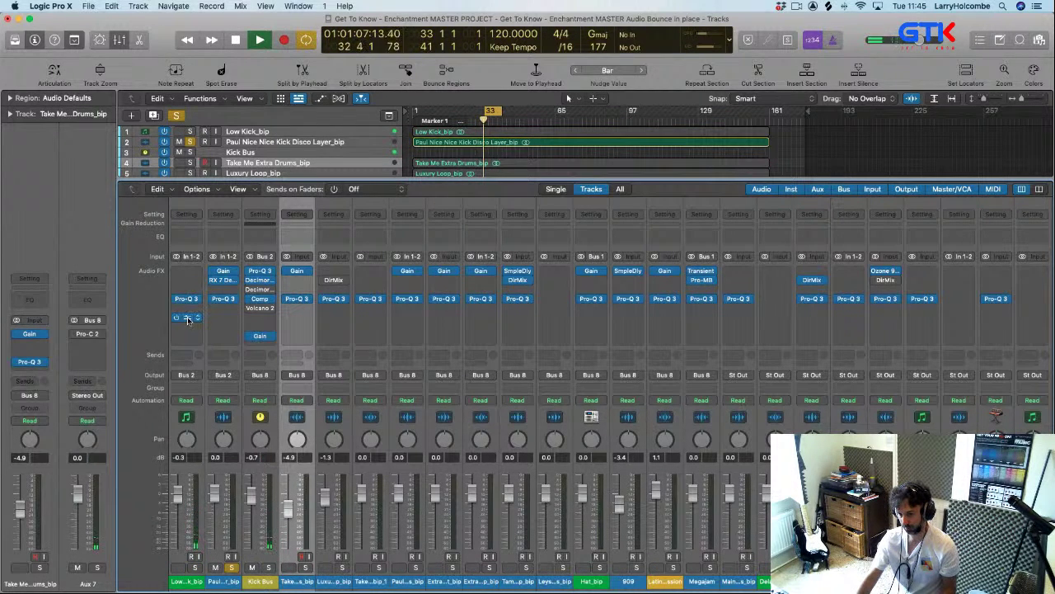
{"action": "left_click_drag", "start_coordinate": [187, 320], "coordinate": [223, 318]}
{"action": "left_click", "coordinate": [222, 316]}
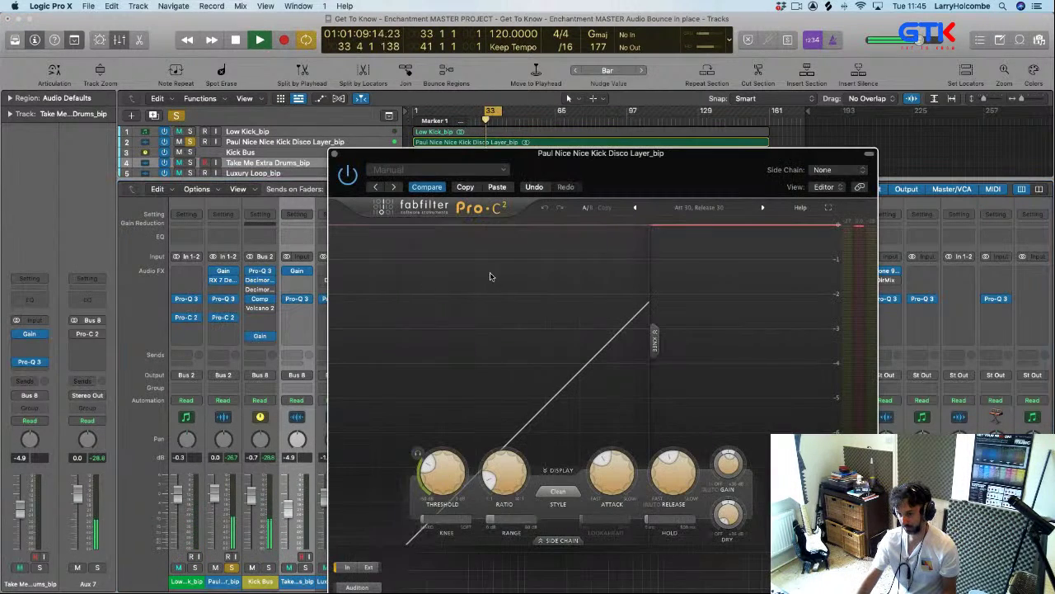
- Set the Kick Disco Layer compressor's threshold to -42.03 dB and ratio to 1.39:1, then close it, stop playback and unsolo the channel
{"action": "left_click_drag", "start_coordinate": [580, 155], "coordinate": [529, 68]}
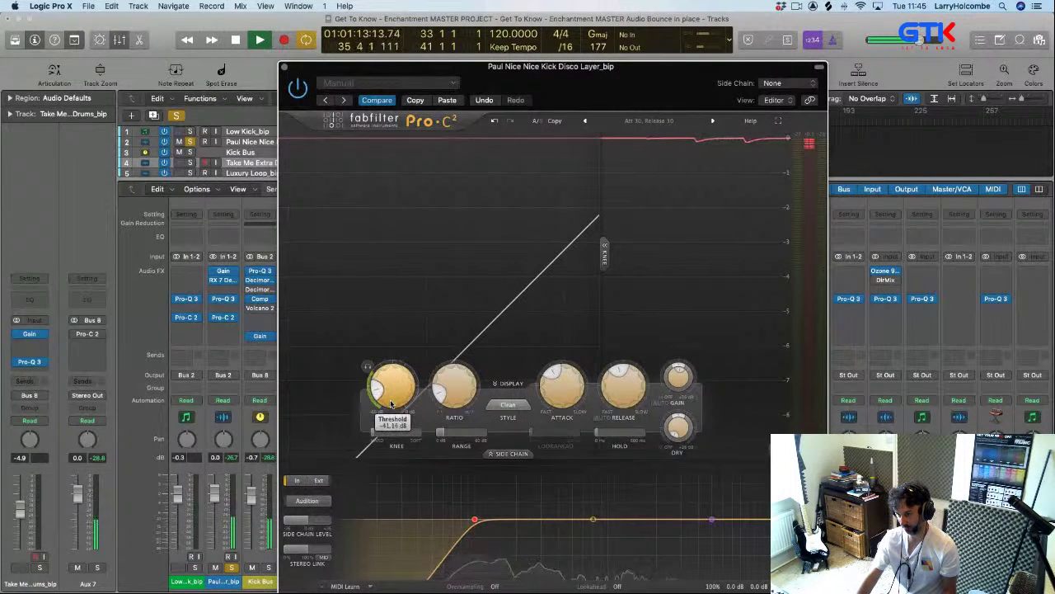
{"action": "mouse_move", "coordinate": [454, 391]}
{"action": "left_mouse_down"}
{"action": "mouse_move", "coordinate": [454, 380]}
{"action": "mouse_move", "coordinate": [439, 383]}
{"action": "mouse_move", "coordinate": [456, 386]}
{"action": "left_mouse_up"}
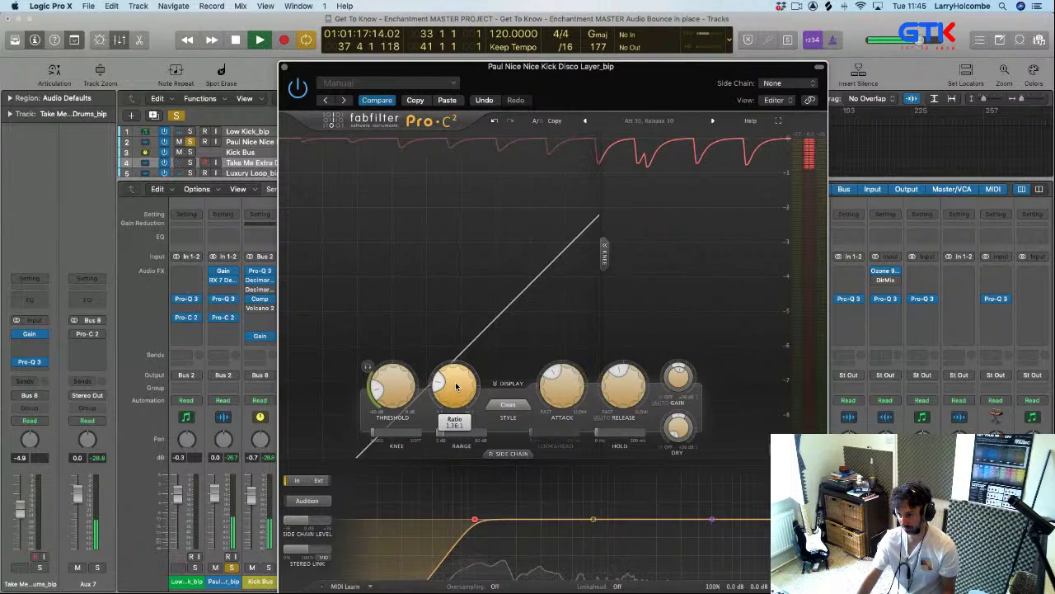
{"action": "key", "text": "space"}
{"action": "mouse_move", "coordinate": [396, 390]}
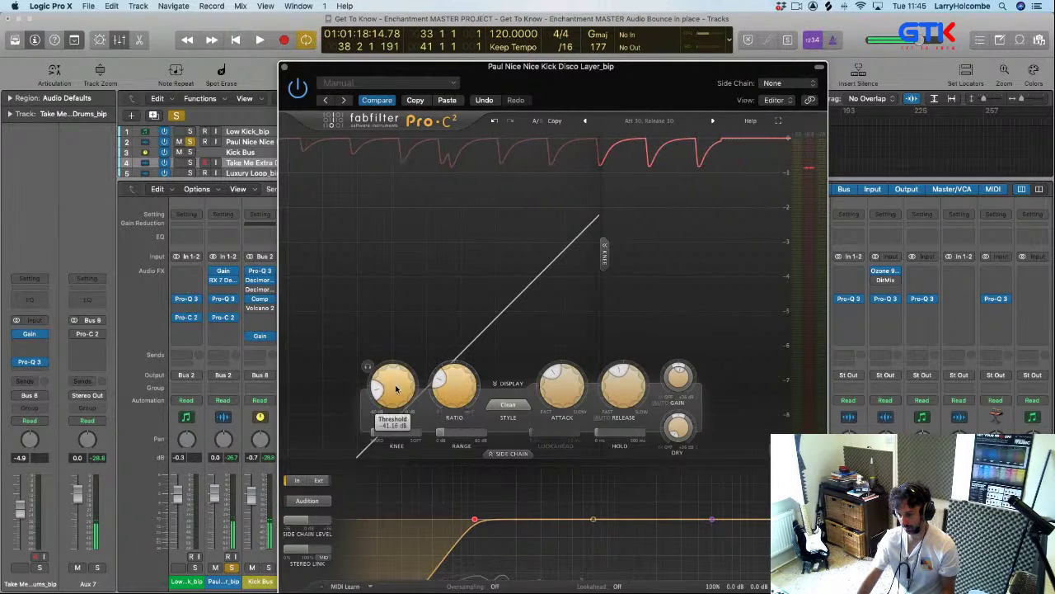
{"action": "key", "text": "space"}
{"action": "scroll", "coordinate": [396, 391], "scroll_direction": "down", "scroll_amount": 1}
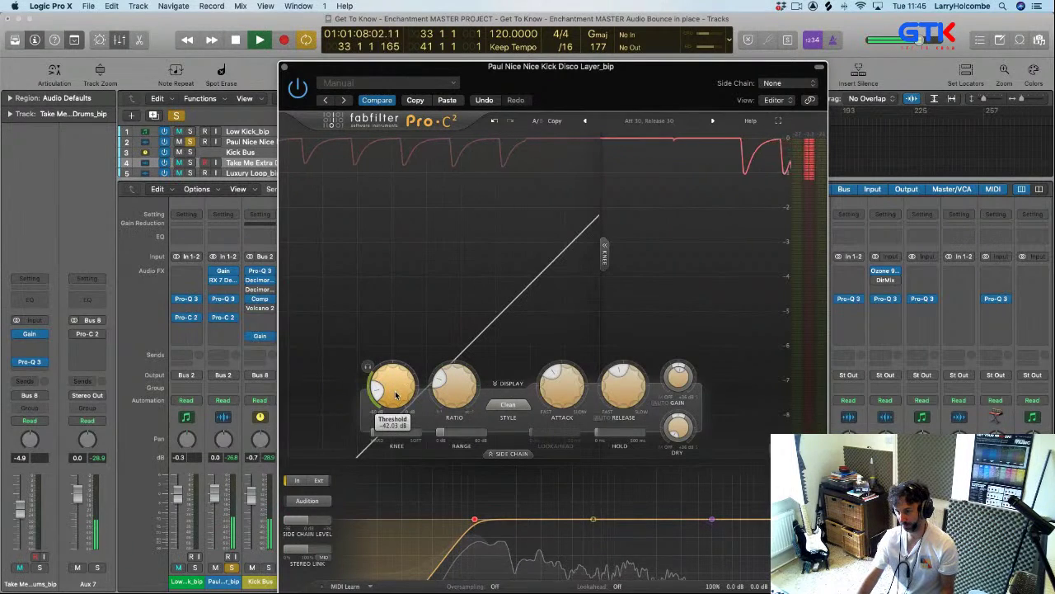
{"action": "mouse_move", "coordinate": [466, 403]}
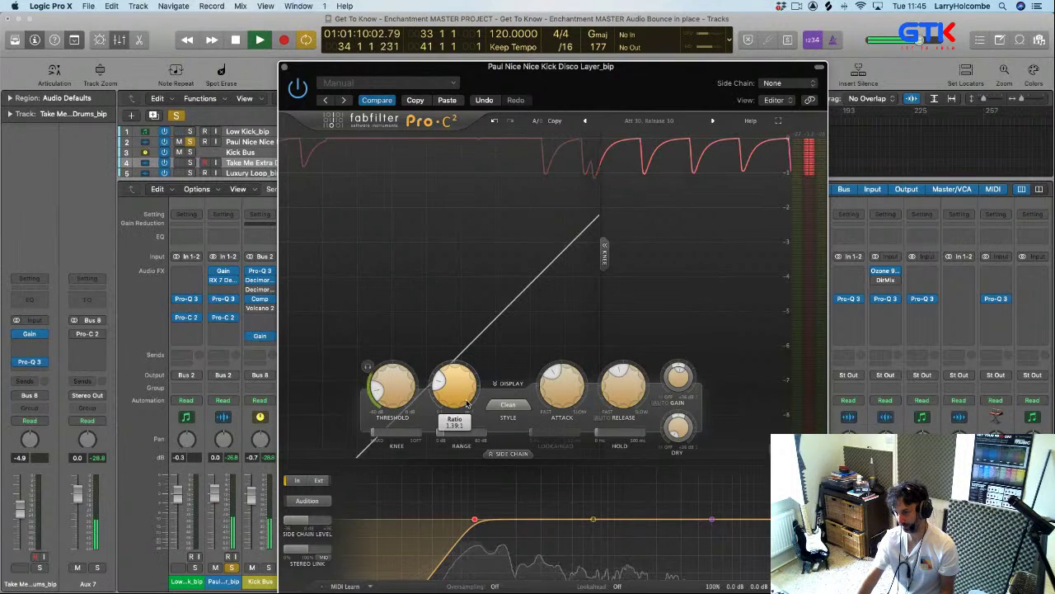
{"action": "left_click", "coordinate": [284, 67]}
{"action": "key", "text": "space"}
{"action": "left_click", "coordinate": [231, 568]}
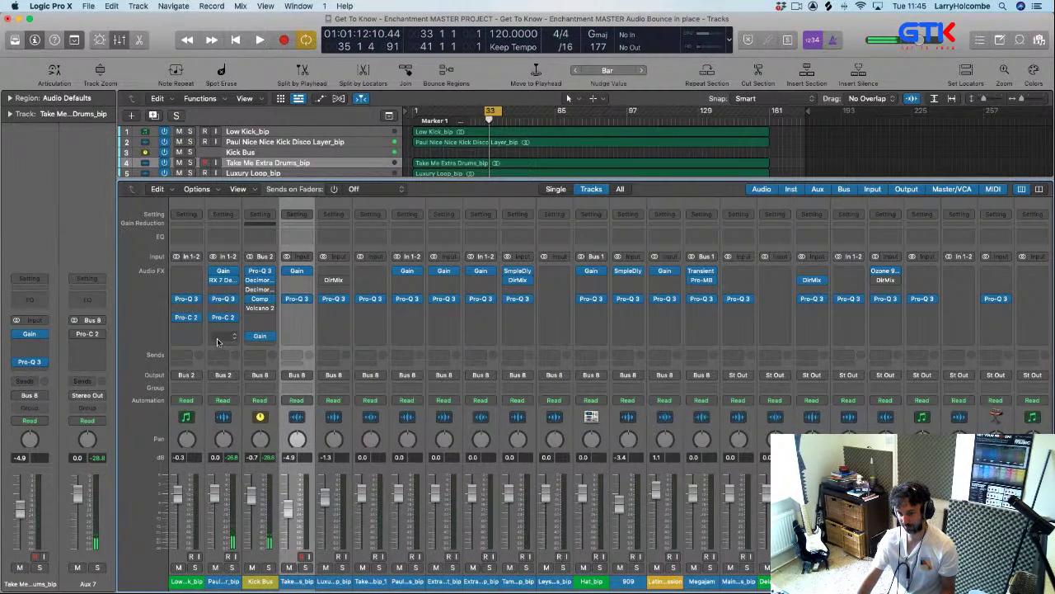
- Copy the Pro-C 2 onto the Take Me Extra Drums_bip channel, then select the Luxury Loop_bip track in the arrangement and reopen the mixer
{"action": "left_click_drag", "start_coordinate": [295, 317], "coordinate": [297, 317]}
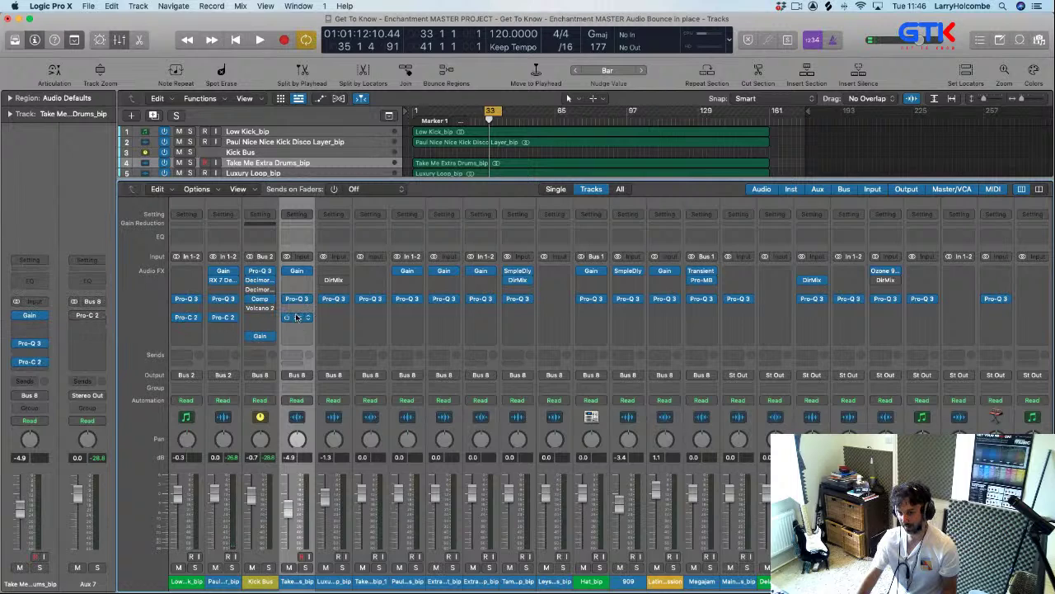
{"action": "key", "text": "x"}
{"action": "left_click_drag", "start_coordinate": [458, 160], "coordinate": [571, 292]}
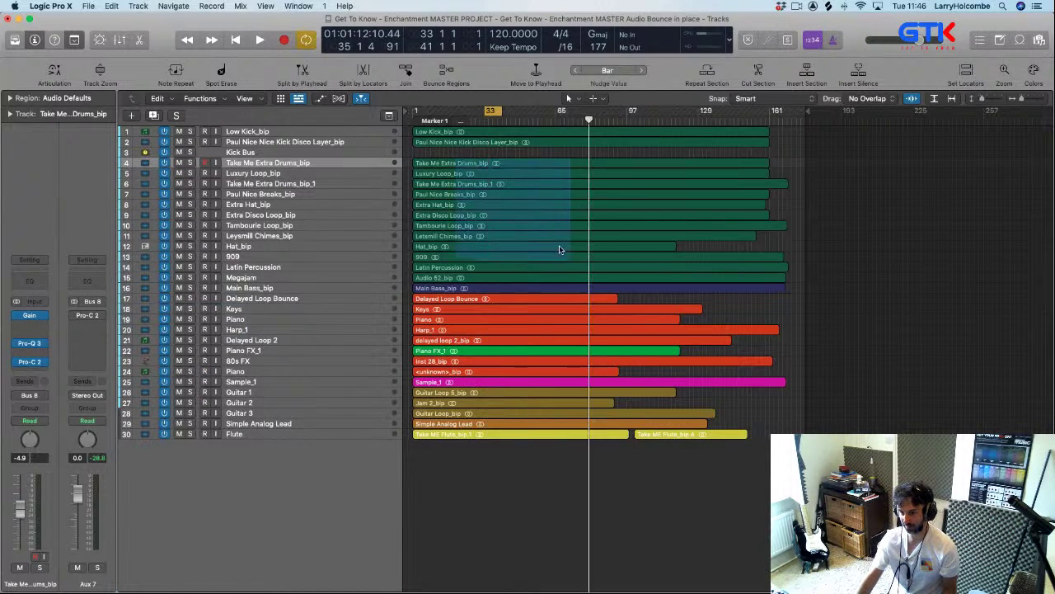
{"action": "scroll", "coordinate": [520, 208], "scroll_direction": "up", "scroll_amount": 3}
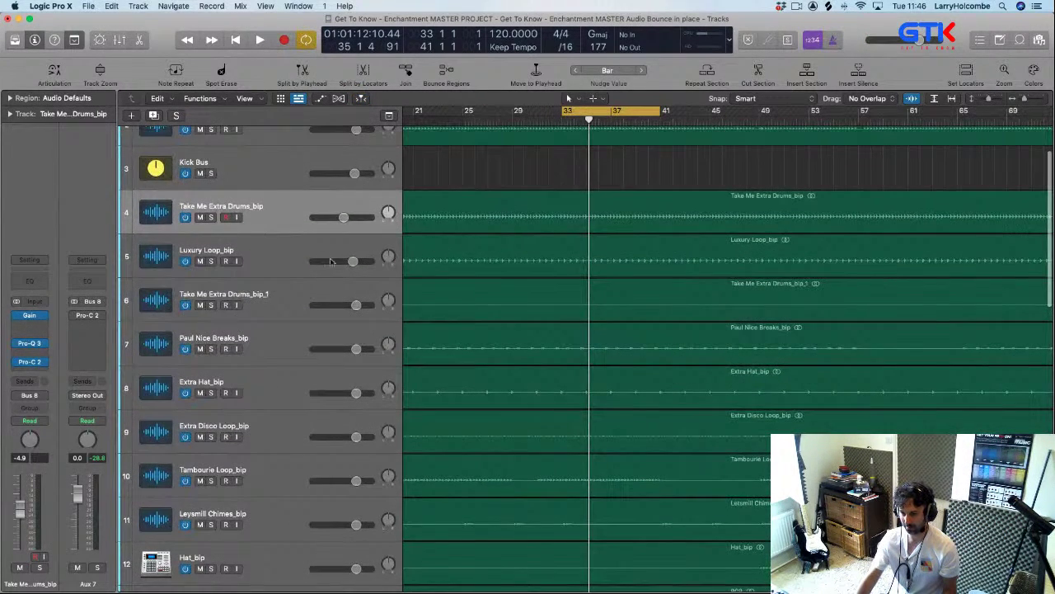
{"action": "left_click", "coordinate": [301, 251]}
{"action": "key", "text": "x"}
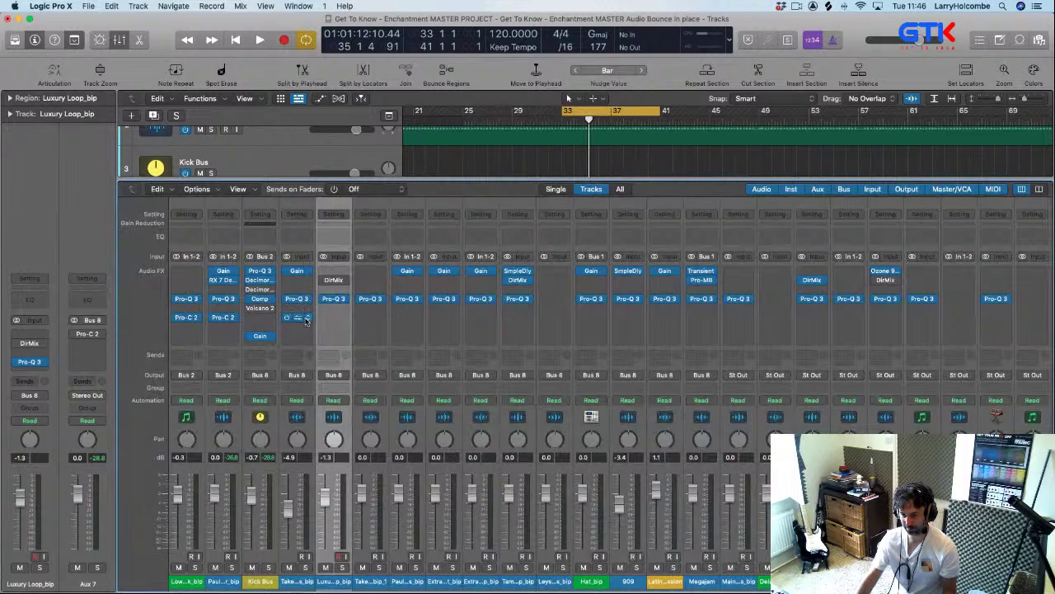
- Copy the Pro-C 2 onto the Luxury Loop_bip channel, open it and start playback
{"action": "left_click_drag", "start_coordinate": [333, 321], "coordinate": [335, 323]}
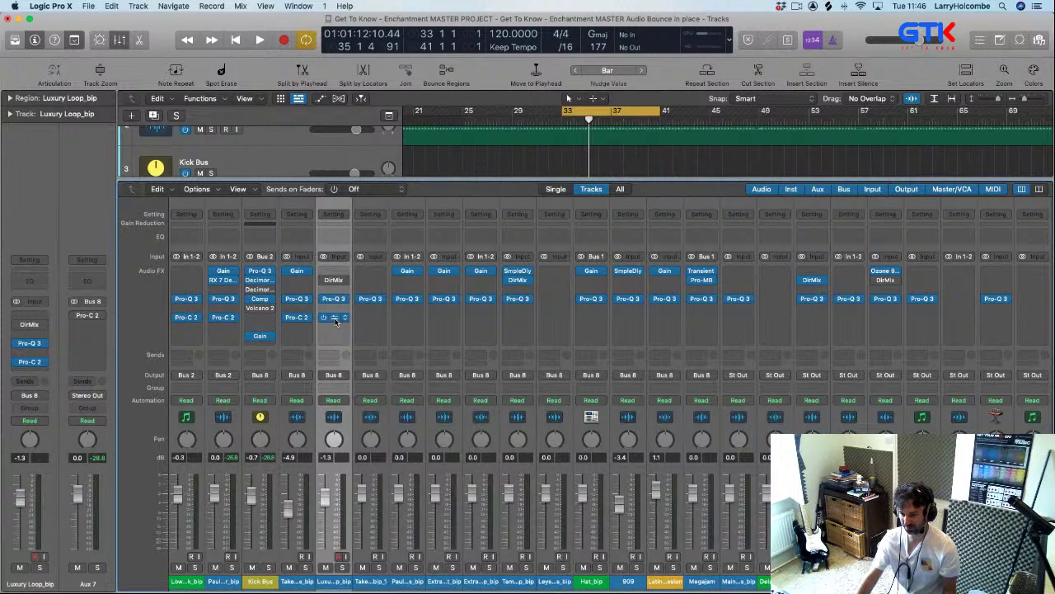
{"action": "left_click", "coordinate": [336, 322]}
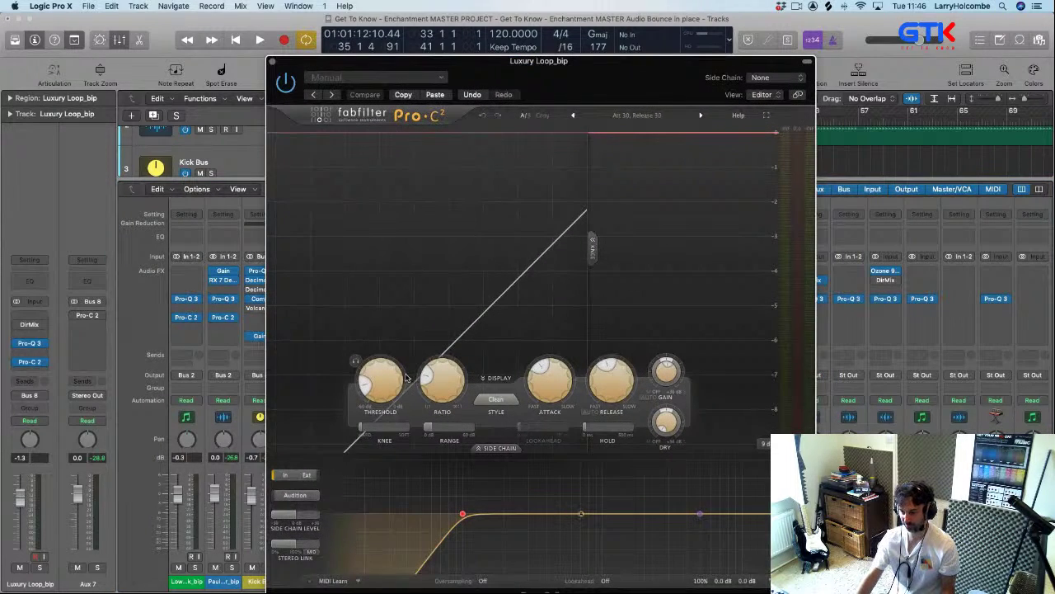
{"action": "key", "text": "space"}
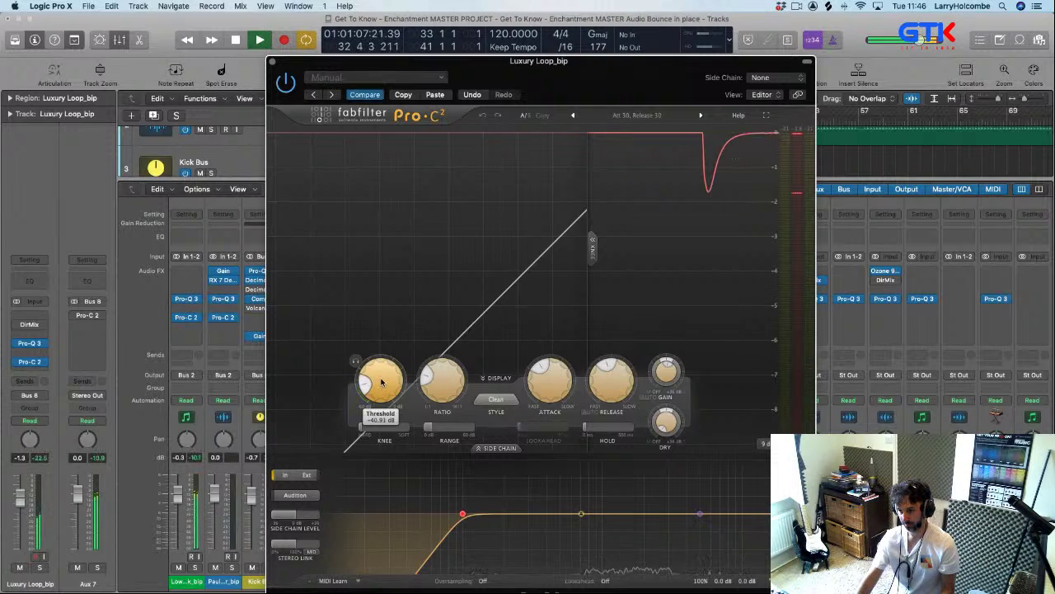
- Solo Luxury Loop_bip and slightly reduce its compressor's range, then close the plug-in, stop playback and unsolo the channel
{"action": "left_click_drag", "start_coordinate": [350, 65], "coordinate": [547, 55]}
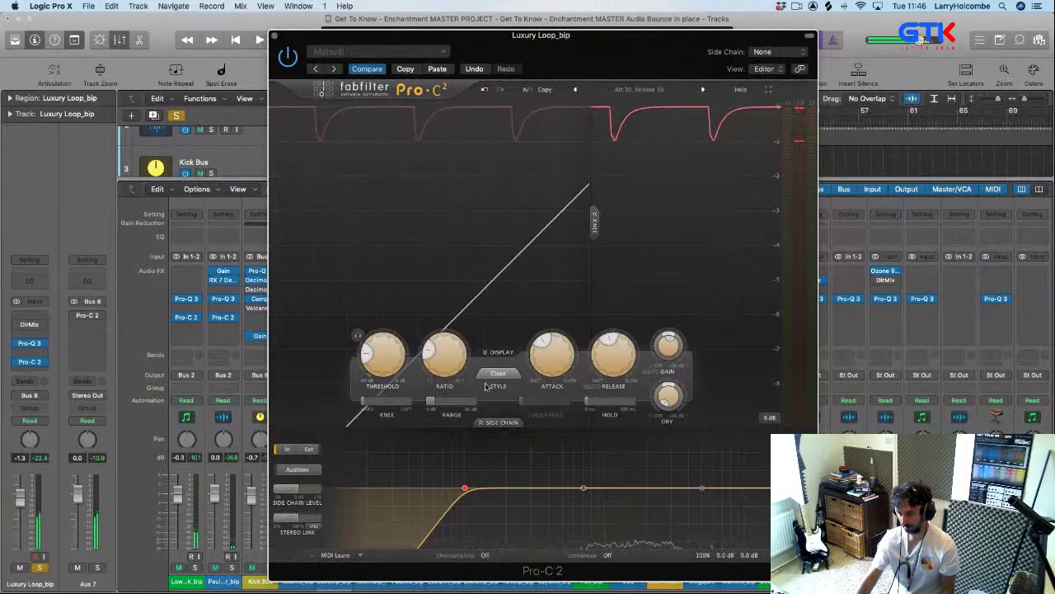
{"action": "mouse_move", "coordinate": [432, 407]}
{"action": "left_click_drag", "start_coordinate": [432, 406], "coordinate": [422, 407]}
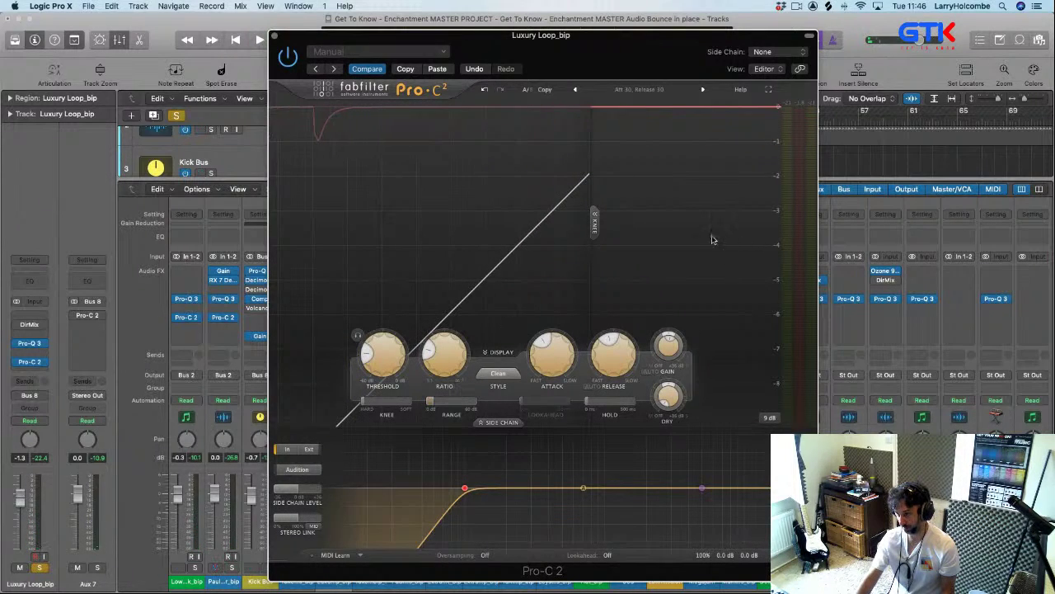
{"action": "left_click", "coordinate": [260, 40]}
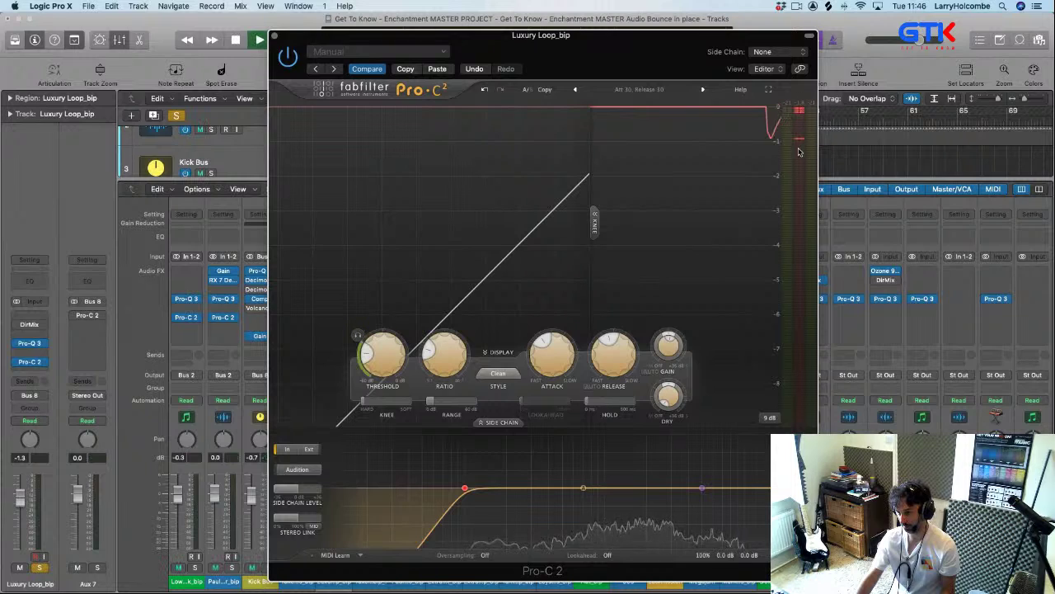
{"action": "left_click", "coordinate": [274, 35]}
{"action": "key", "text": "space"}
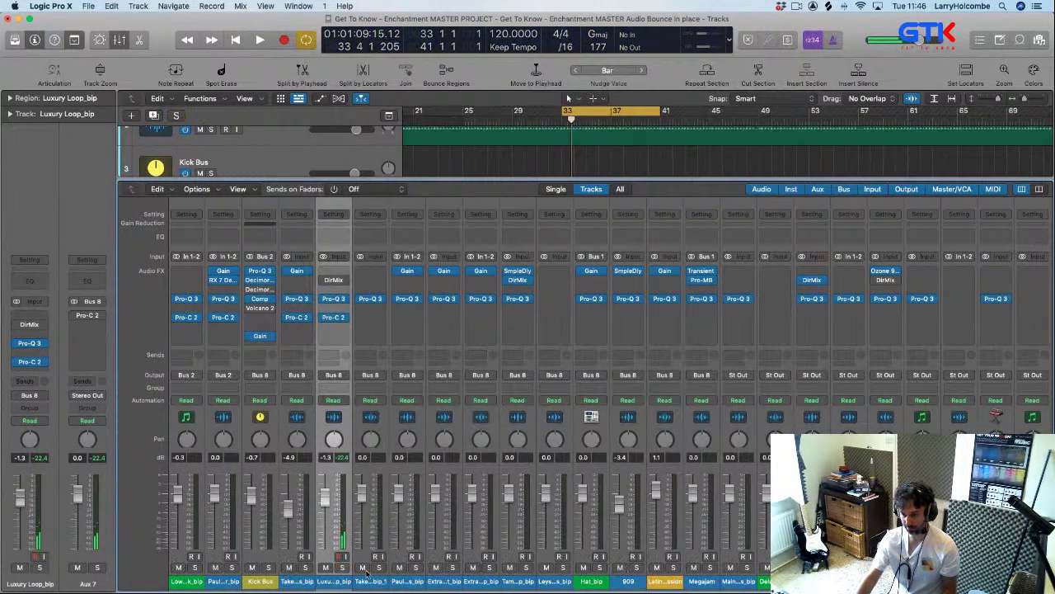
- Solo Take Me Extra Drums_bip_1, set the cycle range from bar 165 to bar 167 near its region's end, and select the region
{"action": "key", "text": "space"}
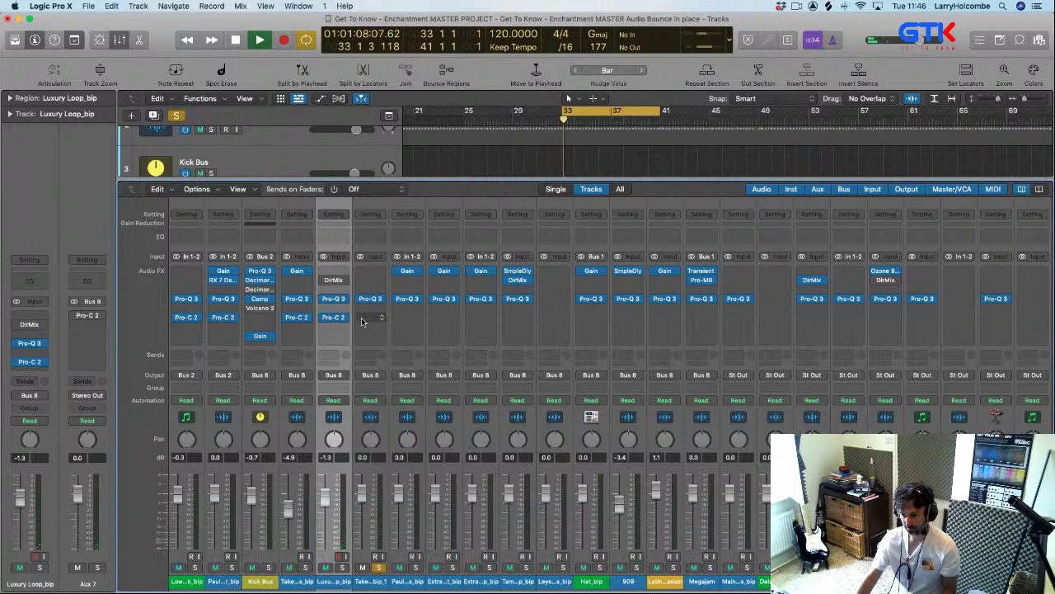
{"action": "key", "text": "x"}
{"action": "scroll", "coordinate": [575, 240], "scroll_direction": "down", "scroll_amount": 5}
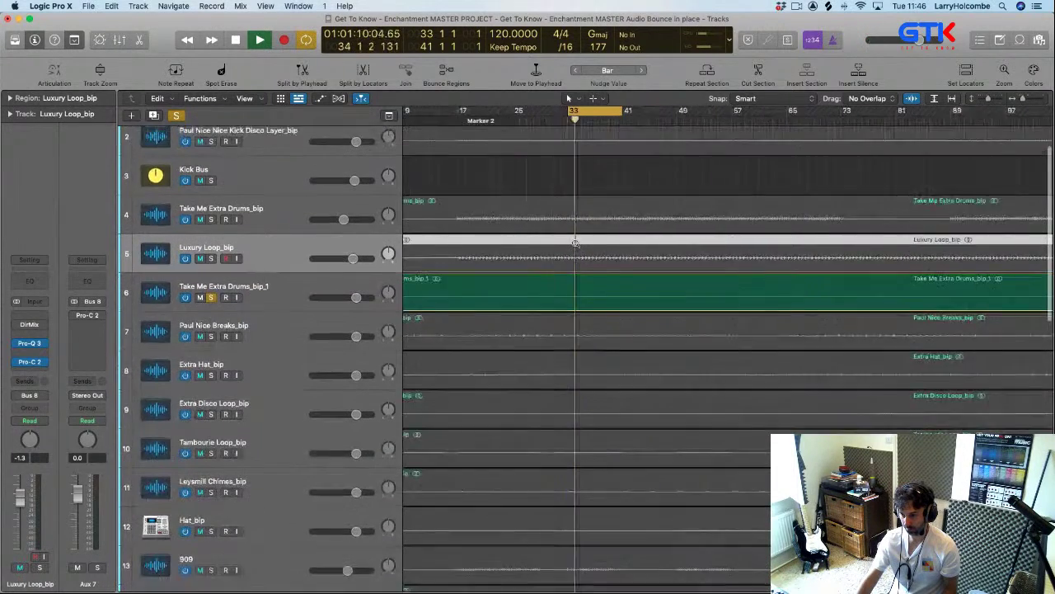
{"action": "left_click_drag", "start_coordinate": [693, 240], "coordinate": [862, 337]}
{"action": "scroll", "coordinate": [799, 309], "scroll_direction": "down", "scroll_amount": 5}
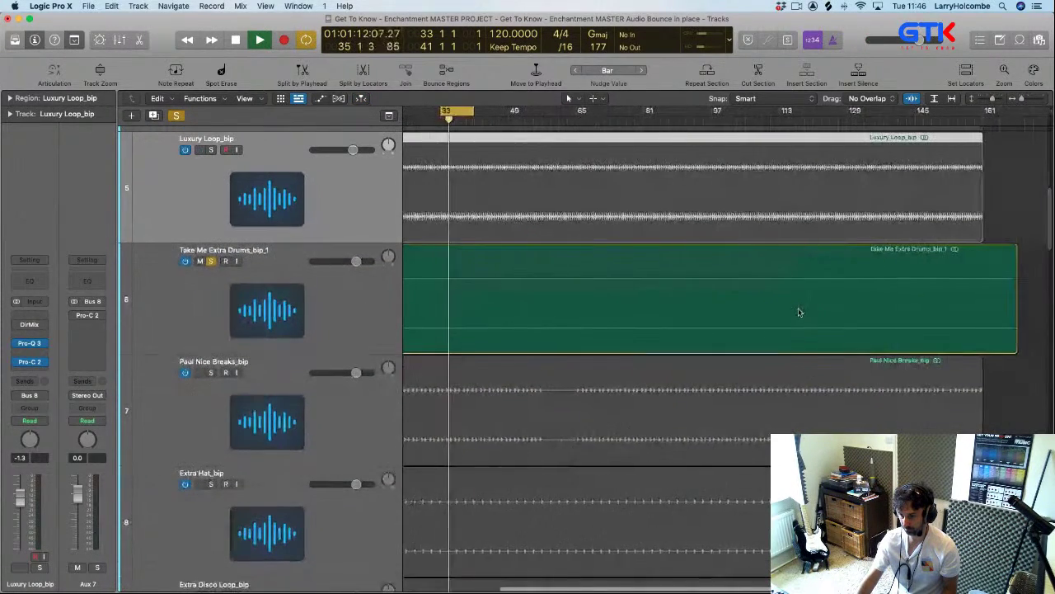
{"action": "left_click_drag", "start_coordinate": [487, 283], "coordinate": [528, 326]}
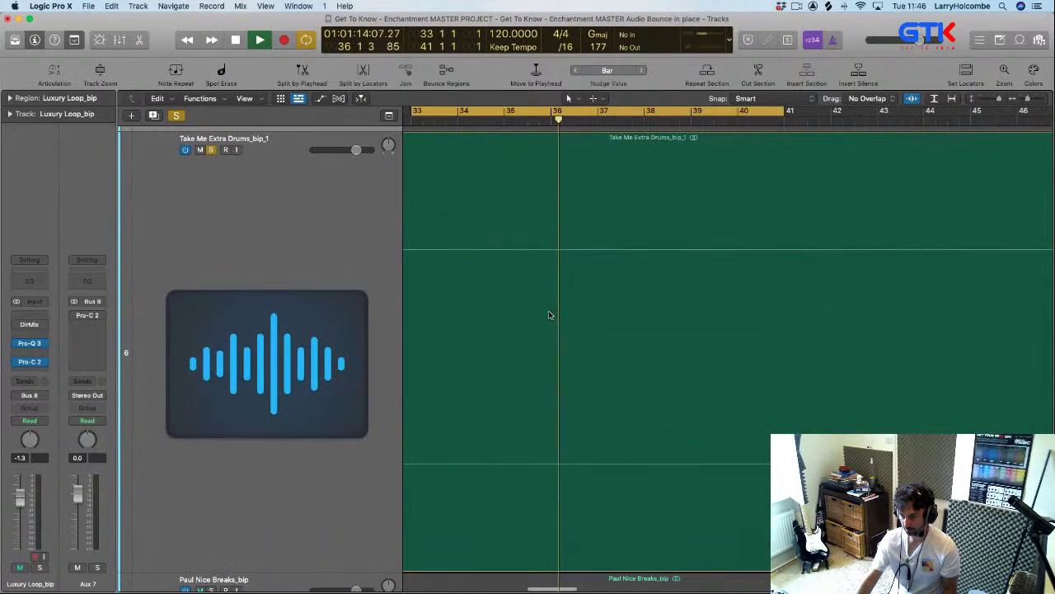
{"action": "scroll", "coordinate": [551, 315], "scroll_direction": "right", "scroll_amount": 15}
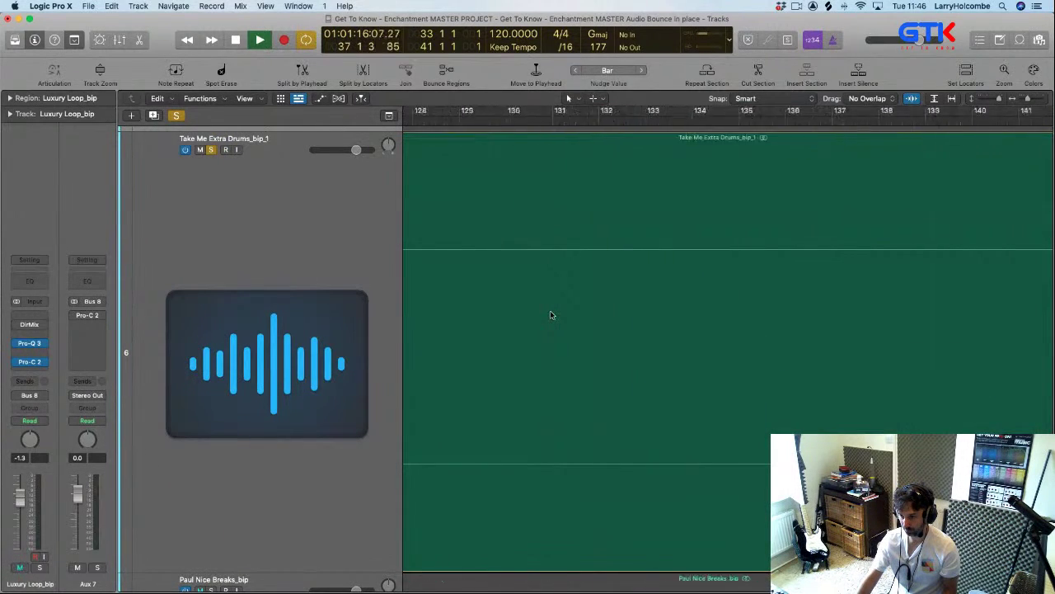
{"action": "scroll", "coordinate": [551, 315], "scroll_direction": "left", "scroll_amount": 3}
{"action": "key", "text": "space"}
{"action": "left_click_drag", "start_coordinate": [489, 110], "coordinate": [582, 111]}
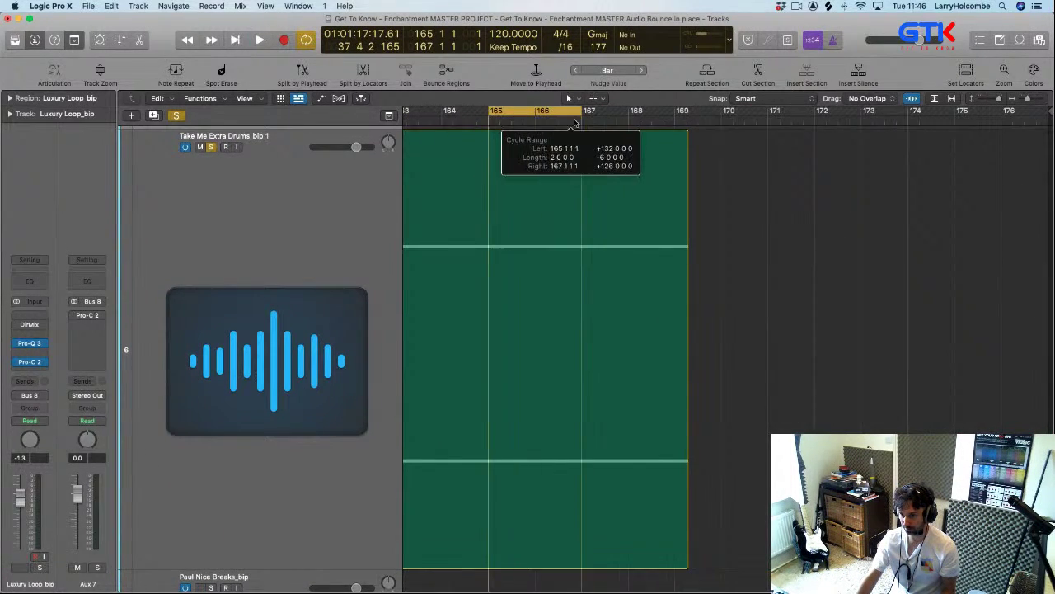
{"action": "left_click", "coordinate": [527, 230]}
- Reopen the mixer, play the cycled section, then copy the Pro-C 2 onto the Take Me Extra Drums_bip_1 channel and open it
{"action": "key", "text": "x"}
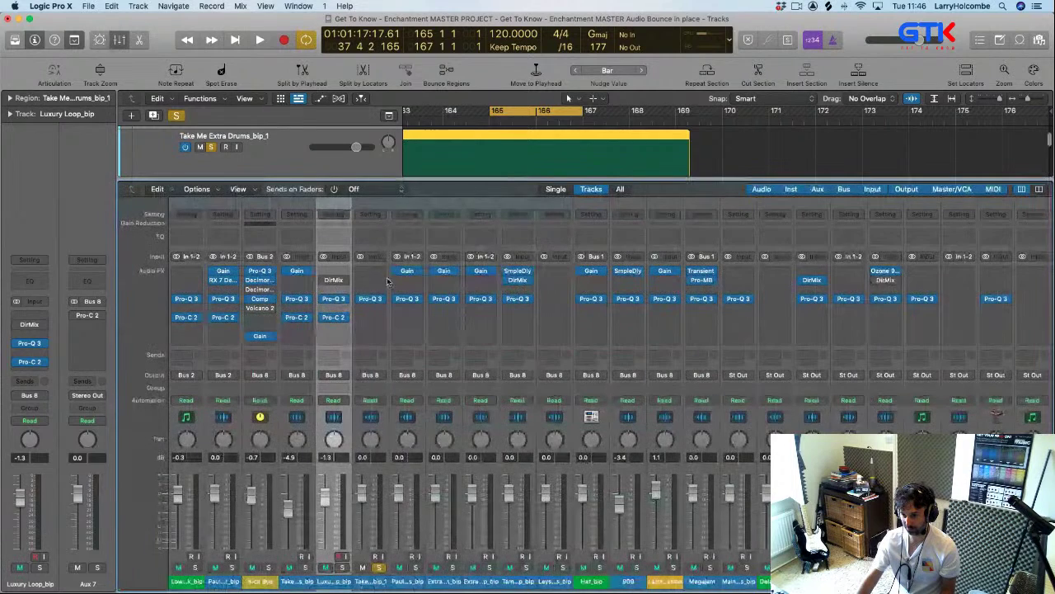
{"action": "key", "text": "space"}
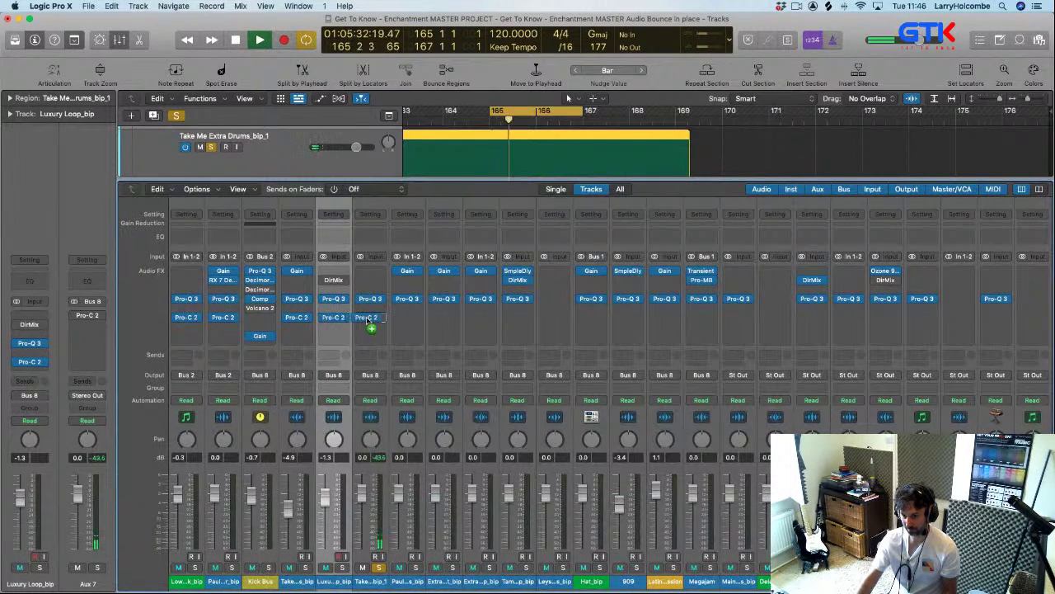
{"action": "left_click", "coordinate": [368, 317]}
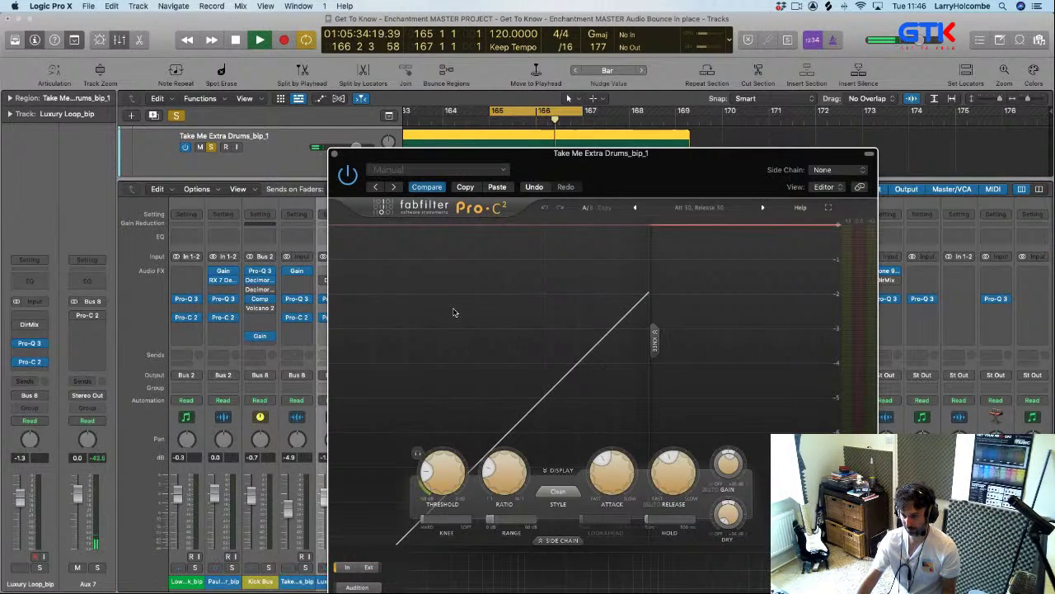
- Lower the Take Me Extra Drums_bip_1 compressor's threshold, set its input level to +2.0 dB and output level to -2.0 dB, then close it
{"action": "left_click_drag", "start_coordinate": [559, 154], "coordinate": [546, 53]}
{"action": "key", "text": "space"}
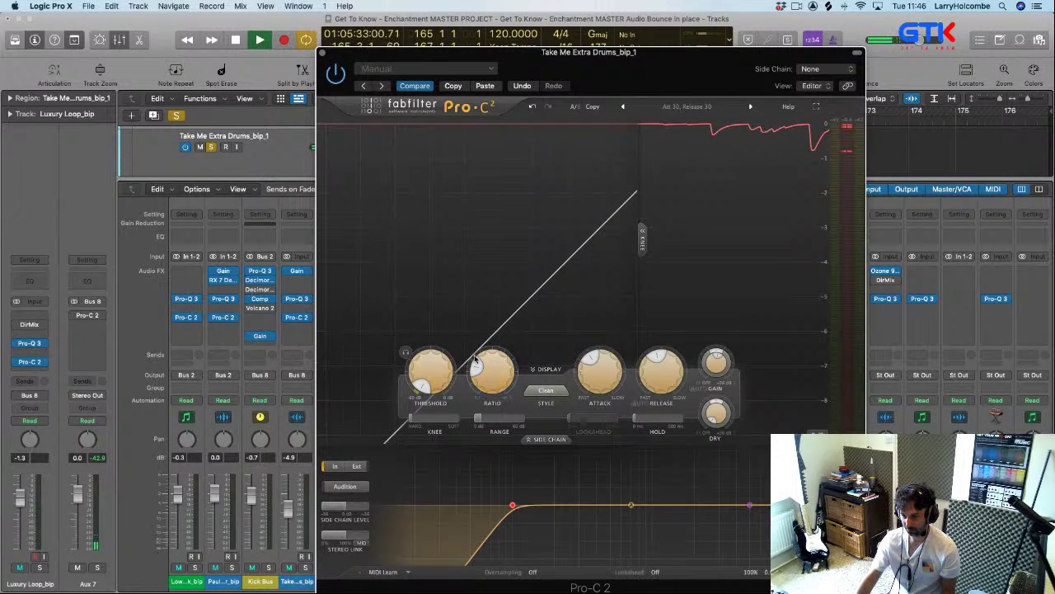
{"action": "left_click_drag", "start_coordinate": [639, 51], "coordinate": [569, 17]}
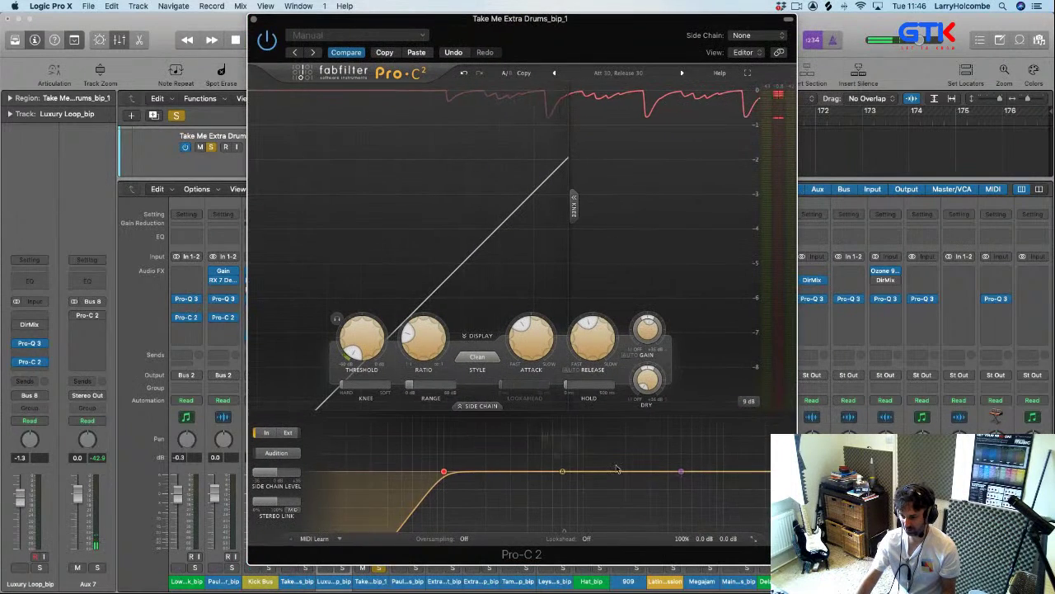
{"action": "left_click_drag", "start_coordinate": [705, 540], "coordinate": [707, 515]}
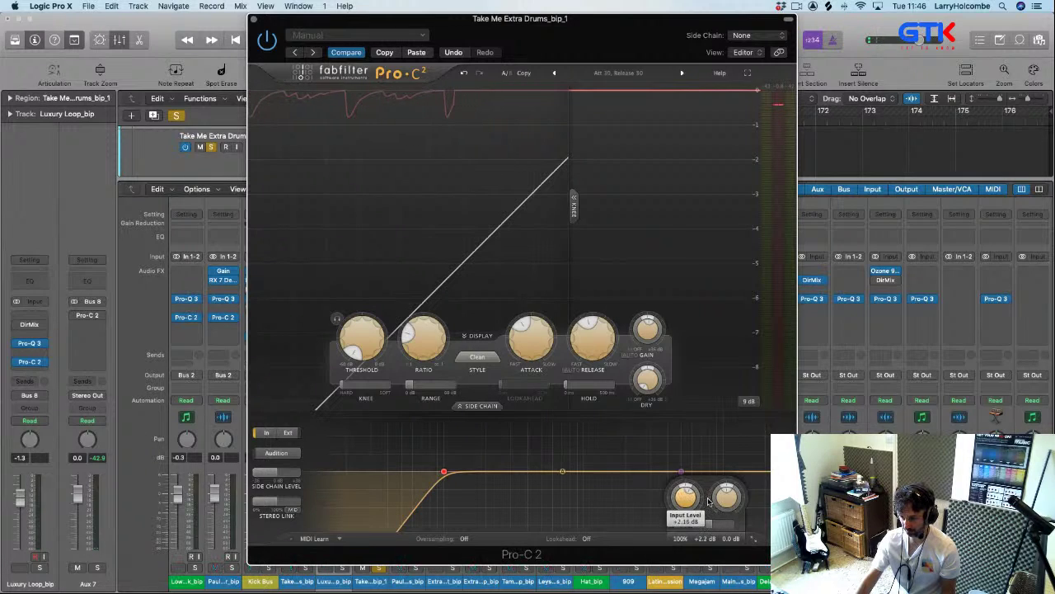
{"action": "left_click_drag", "start_coordinate": [707, 515], "coordinate": [730, 557]}
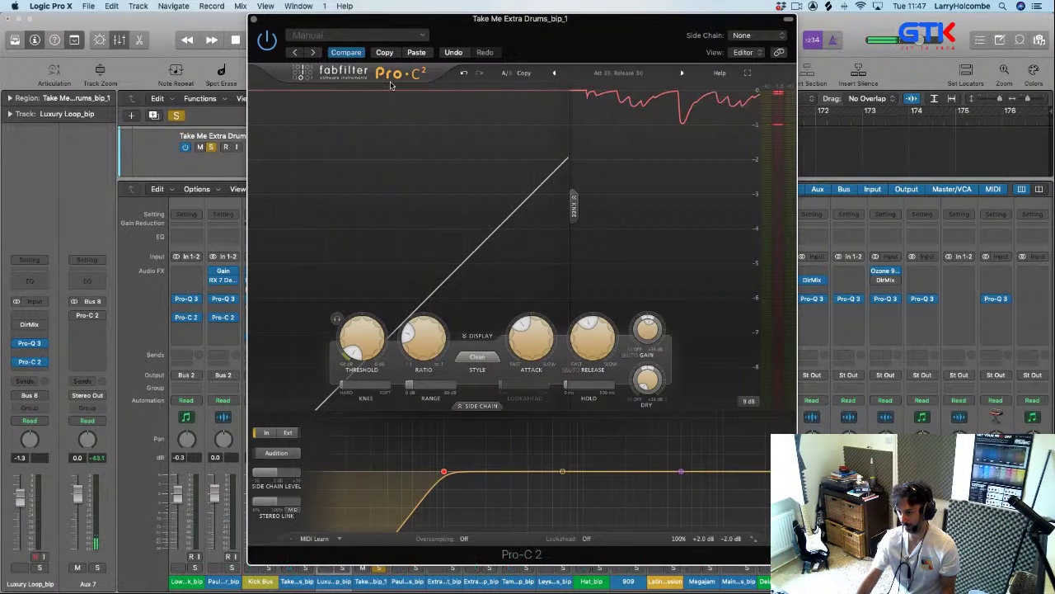
{"action": "left_click", "coordinate": [254, 19]}
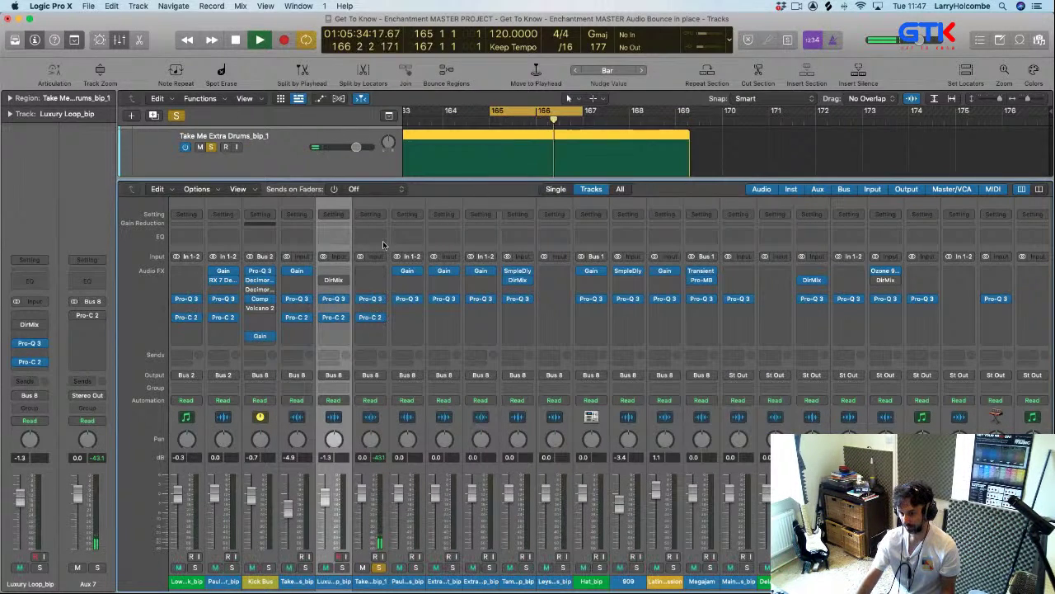
- Insert the stereo iZotope RX 7 De-click plug-in in the first effect slot of the Take Me Extra Drums_bip_1 channel
{"action": "left_click", "coordinate": [363, 270]}
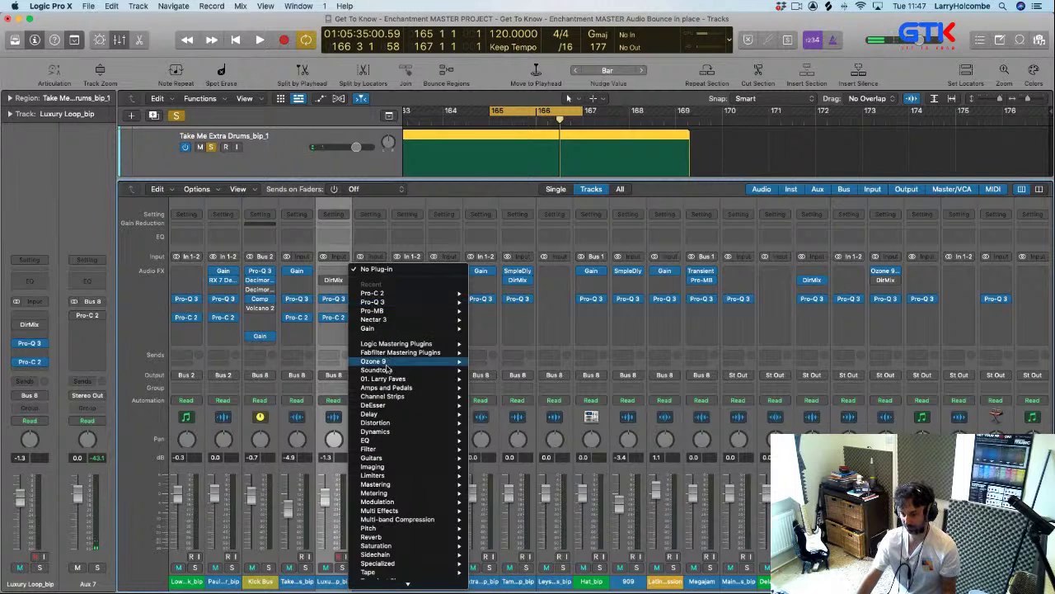
{"action": "mouse_move", "coordinate": [388, 371]}
{"action": "scroll", "coordinate": [392, 370], "scroll_direction": "down", "scroll_amount": 3}
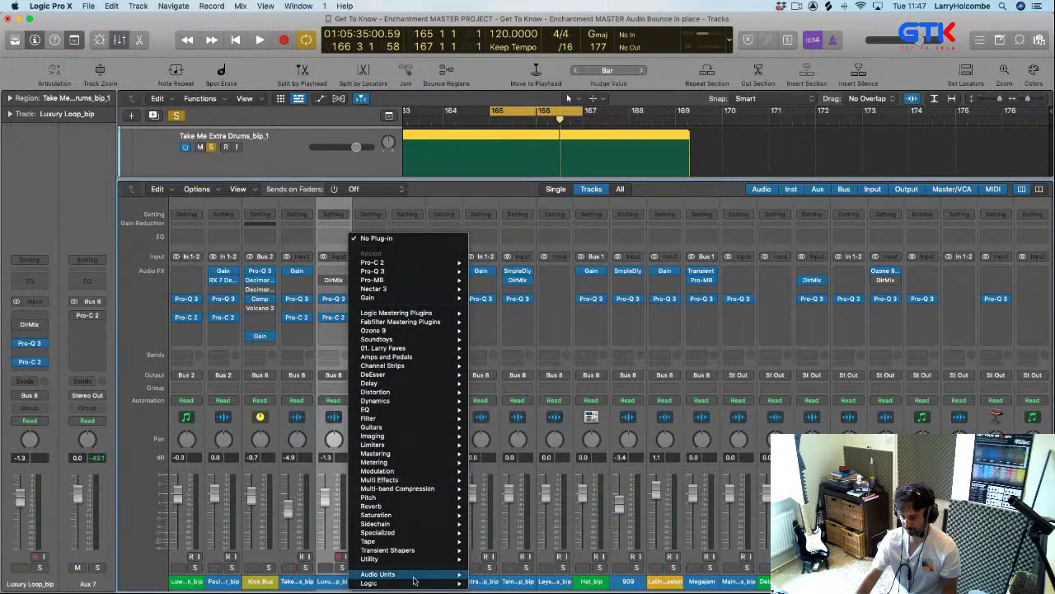
{"action": "mouse_move", "coordinate": [452, 573]}
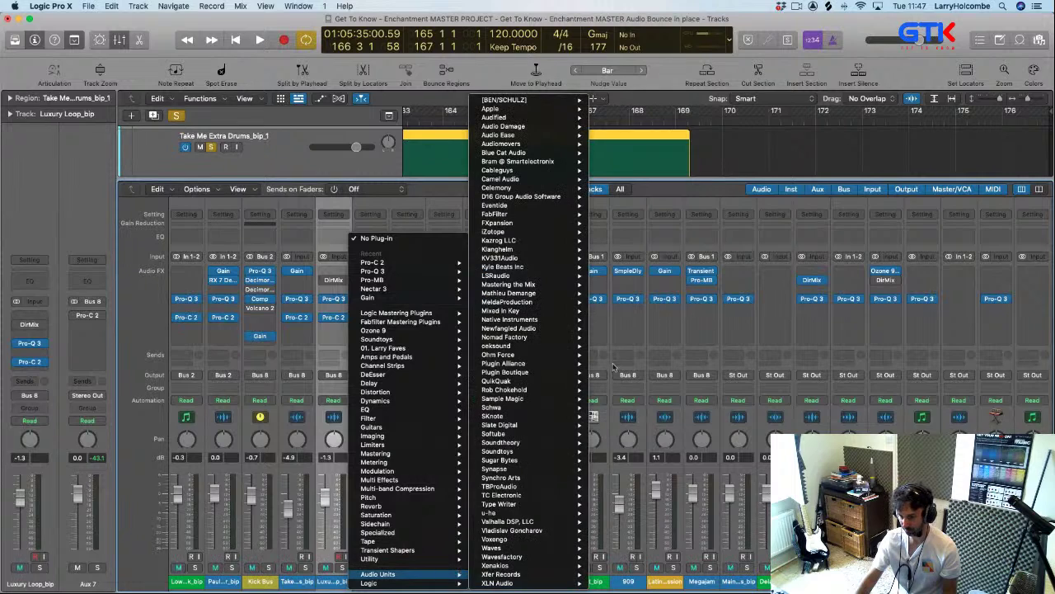
{"action": "mouse_move", "coordinate": [542, 234]}
{"action": "mouse_move", "coordinate": [669, 383]}
{"action": "scroll", "coordinate": [669, 382], "scroll_direction": "down", "scroll_amount": 10}
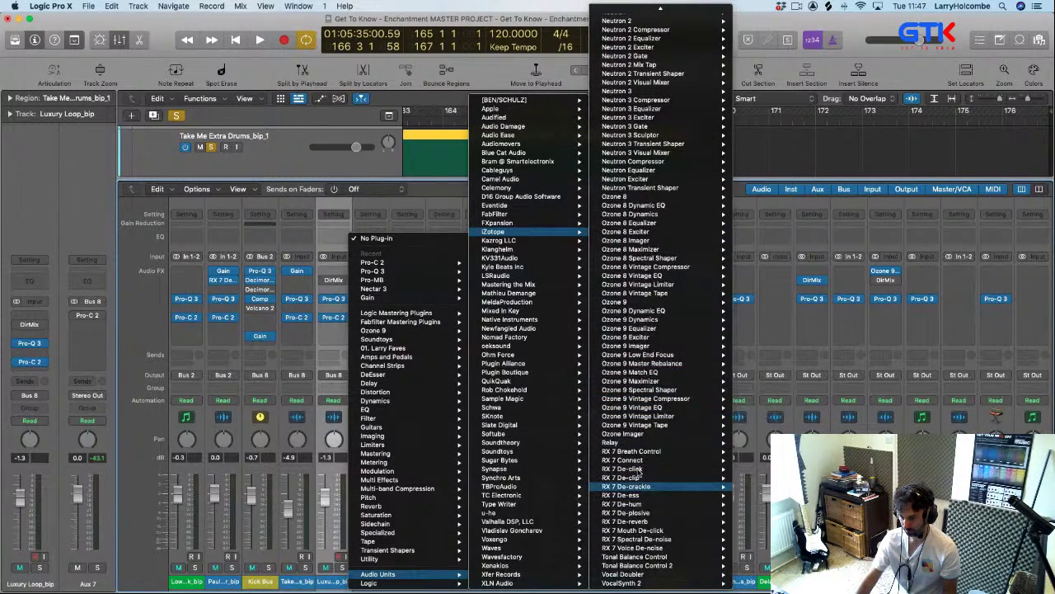
{"action": "mouse_move", "coordinate": [639, 470]}
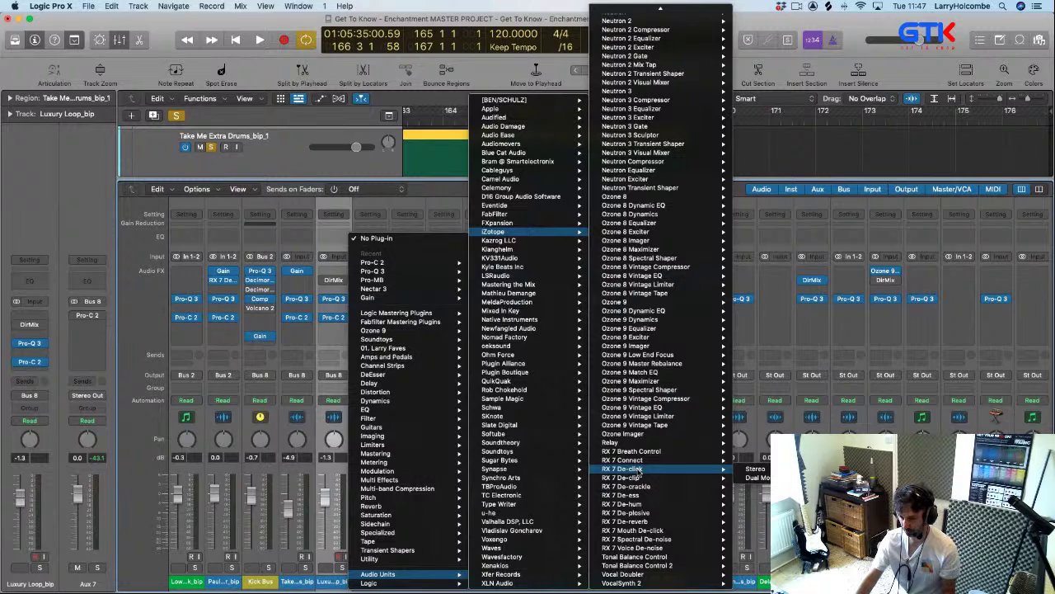
{"action": "left_click", "coordinate": [752, 469]}
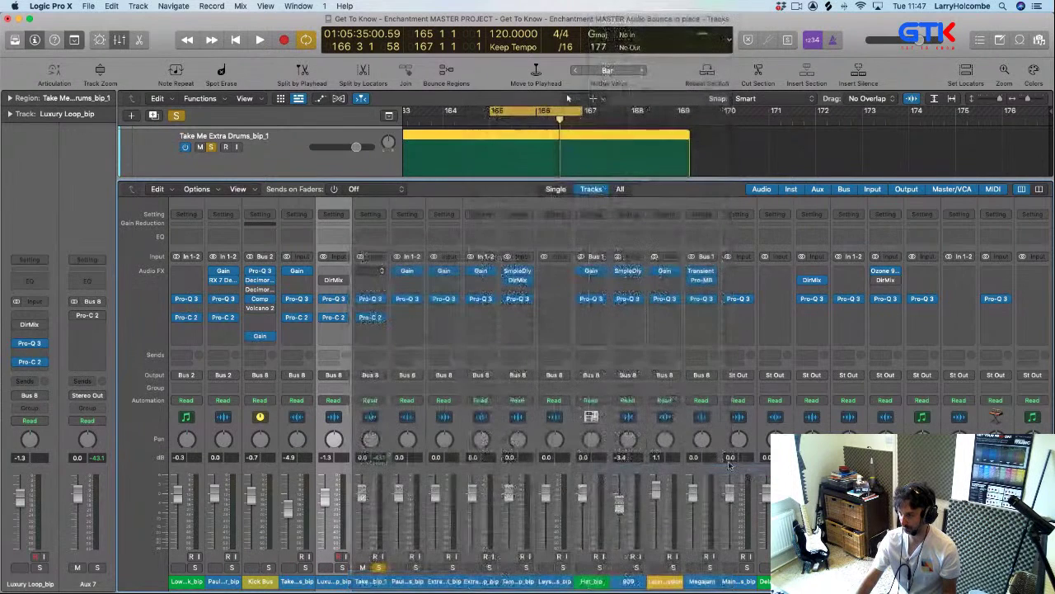
- Play the section and audition only the clicks removed by De-click, then restore the normal output and close the plug-in
{"action": "left_click_drag", "start_coordinate": [441, 158], "coordinate": [421, 108]}
{"action": "key", "text": "space"}
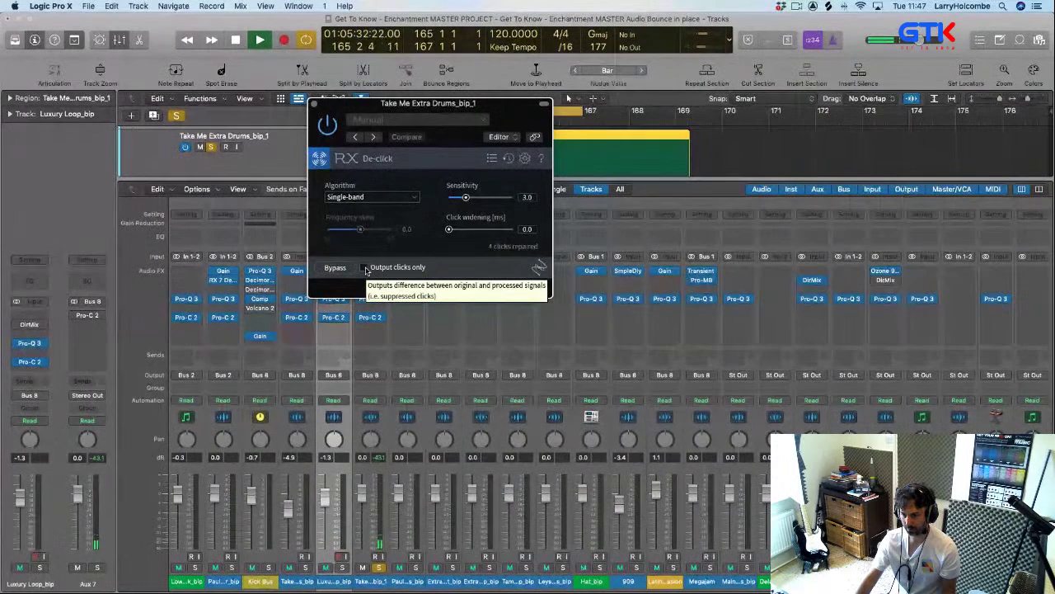
{"action": "left_click", "coordinate": [363, 268]}
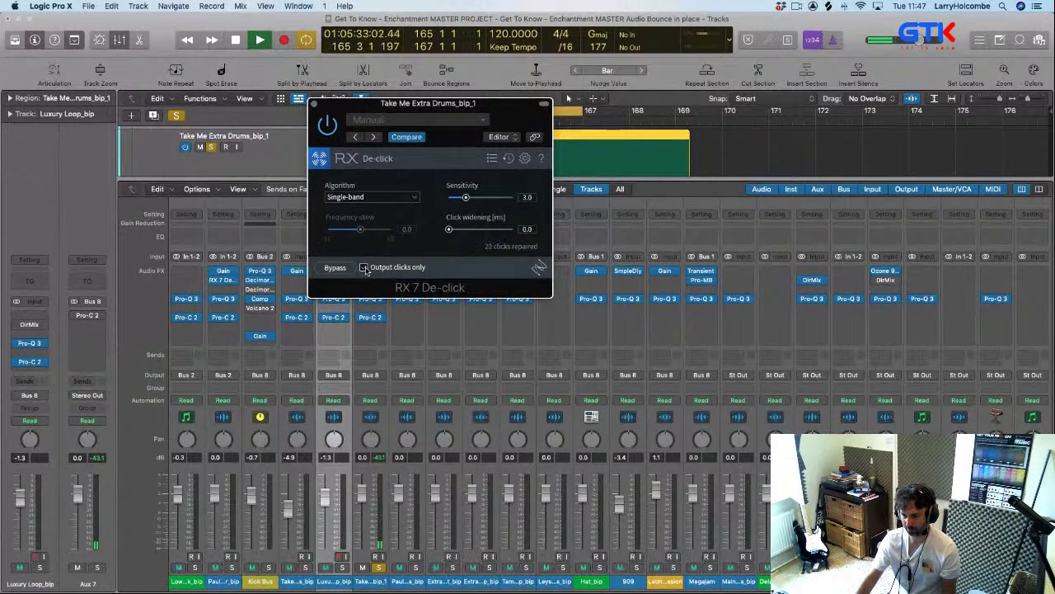
{"action": "key", "text": "space"}
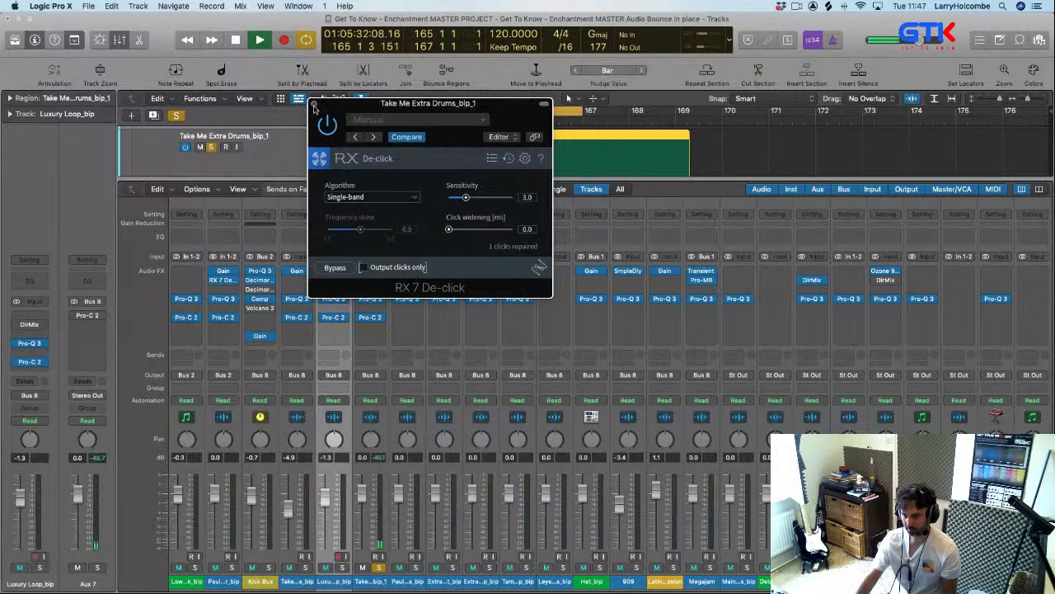
{"action": "left_click", "coordinate": [314, 105]}
- Return to the arrangement, stop playback, unsolo Take Me Extra Drums_bip_1 and show the full length of the tracks
{"action": "key", "text": "x"}
{"action": "scroll", "coordinate": [577, 289], "scroll_direction": "left", "scroll_amount": 5}
{"action": "key", "text": "space"}
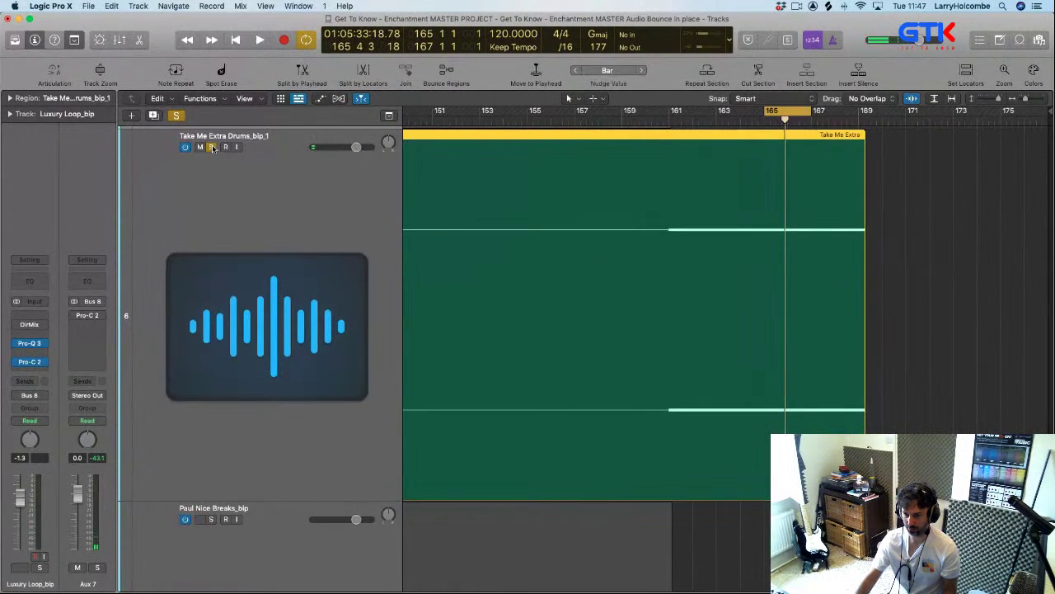
{"action": "key", "text": "z"}
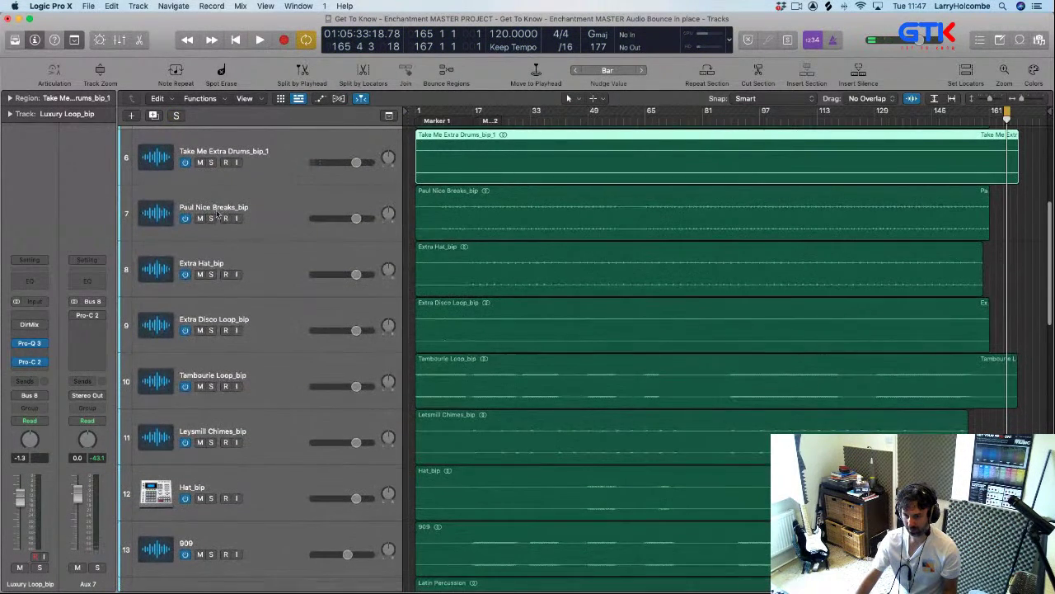
- Solo and select Paul Nice Breaks_bip, set the cycle range from bar 17 to bar 33, and play it with the mixer open
{"action": "left_click", "coordinate": [211, 217]}
{"action": "mouse_move", "coordinate": [487, 118]}
{"action": "left_mouse_down"}
{"action": "mouse_move", "coordinate": [536, 116]}
{"action": "mouse_move", "coordinate": [472, 115]}
{"action": "left_mouse_up"}
{"action": "left_click", "coordinate": [299, 206]}
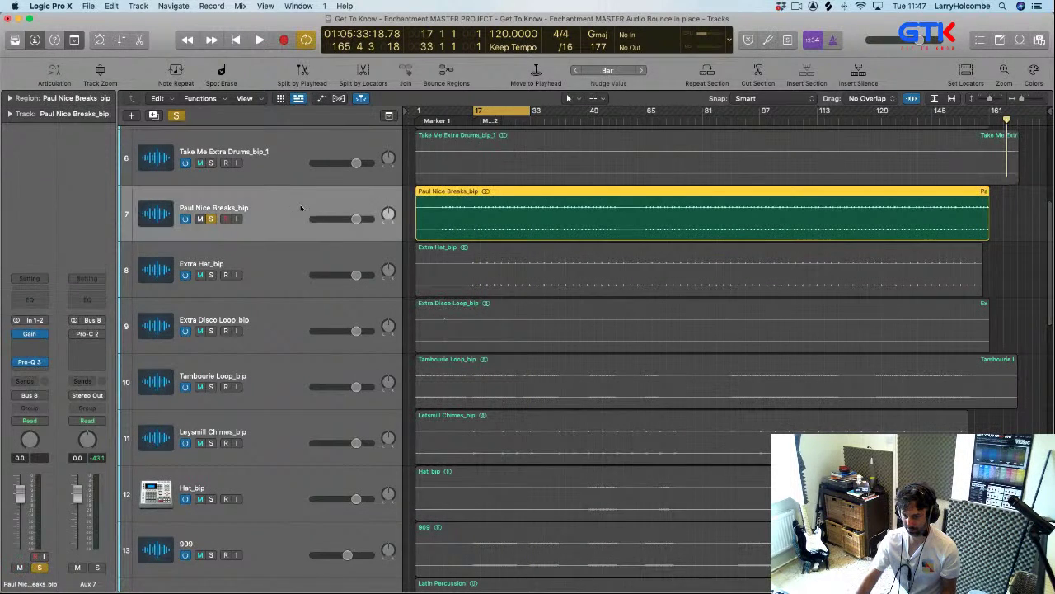
{"action": "key", "text": "x"}
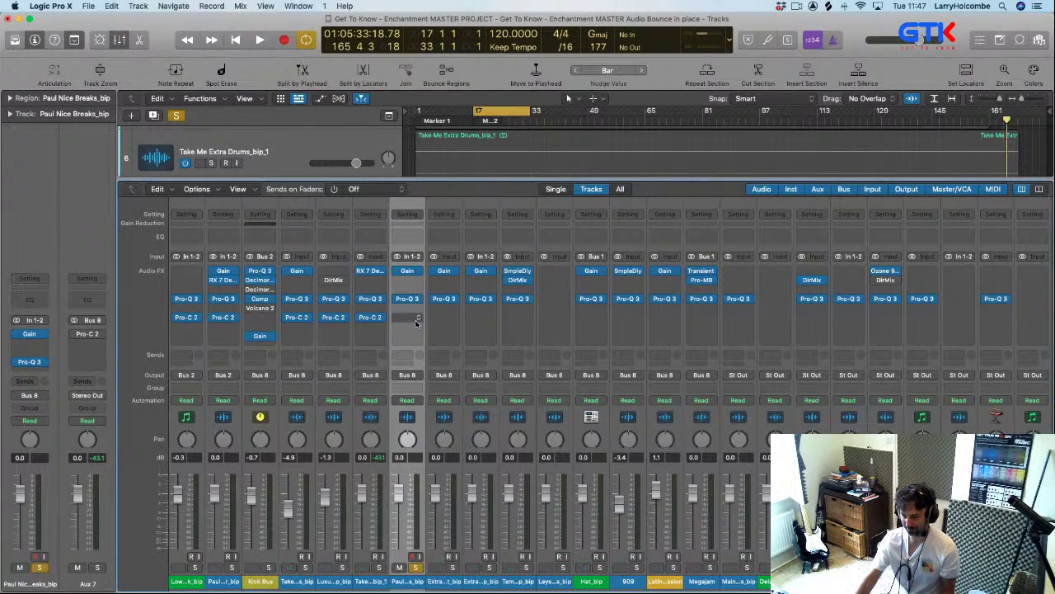
{"action": "key", "text": "space"}
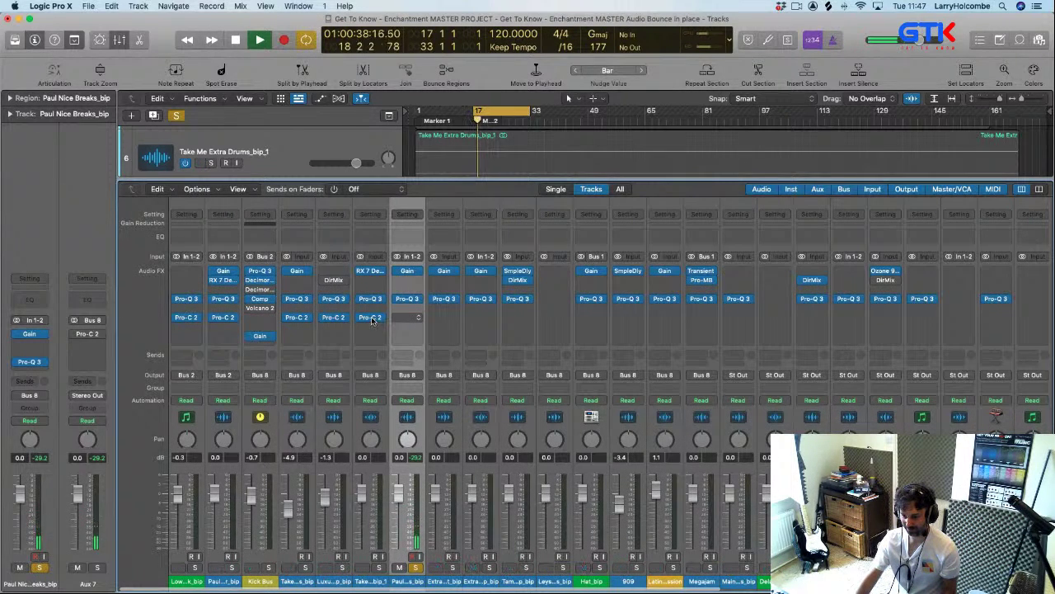
{"action": "left_click_drag", "start_coordinate": [404, 320], "coordinate": [404, 319]}
{"action": "left_click", "coordinate": [402, 317]}
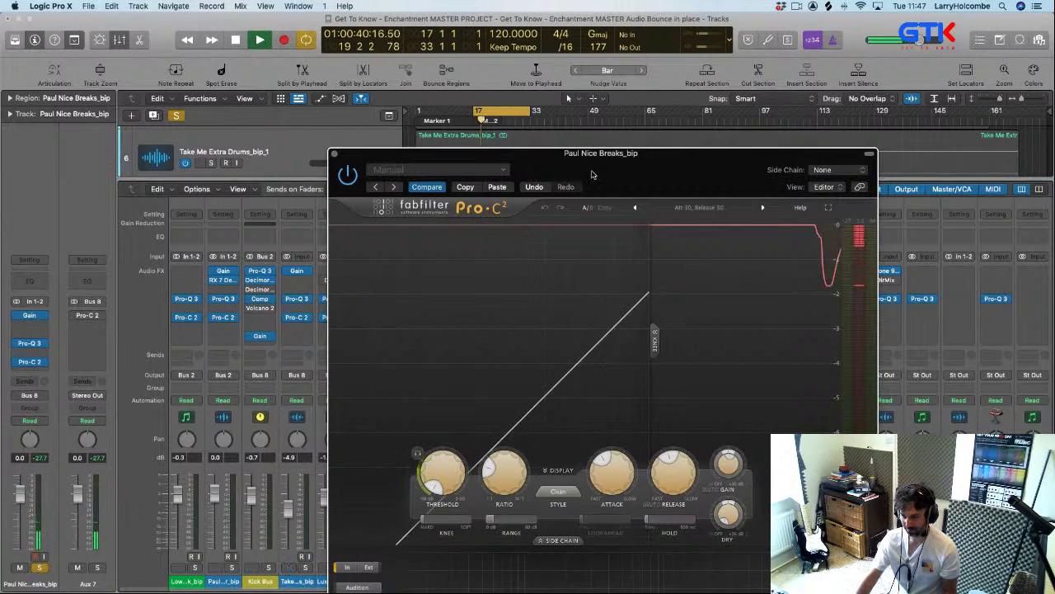
{"action": "left_click_drag", "start_coordinate": [370, 394], "coordinate": [371, 384]}
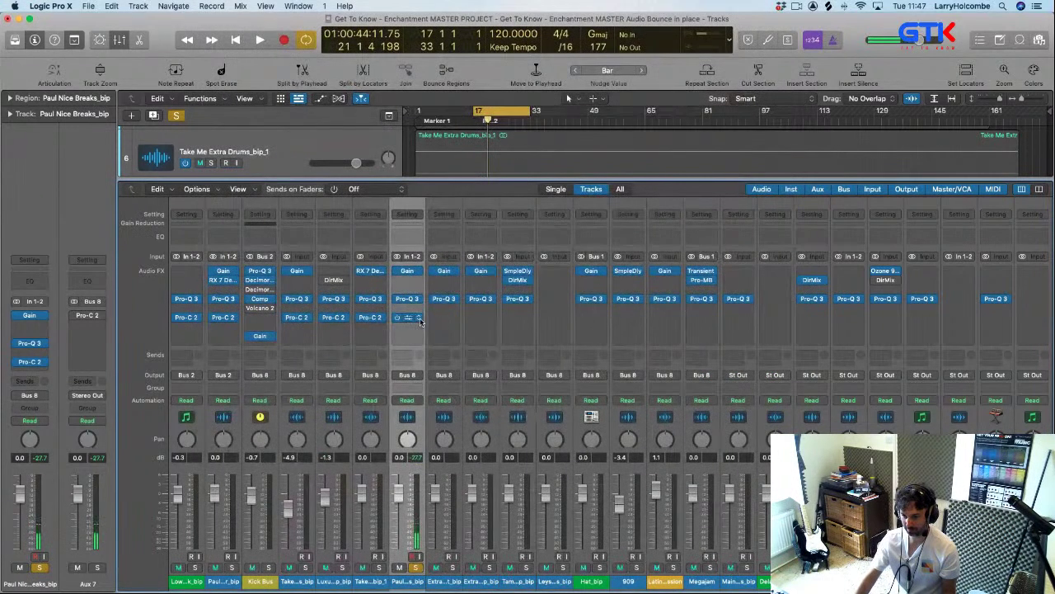
{"action": "left_click", "coordinate": [419, 319]}
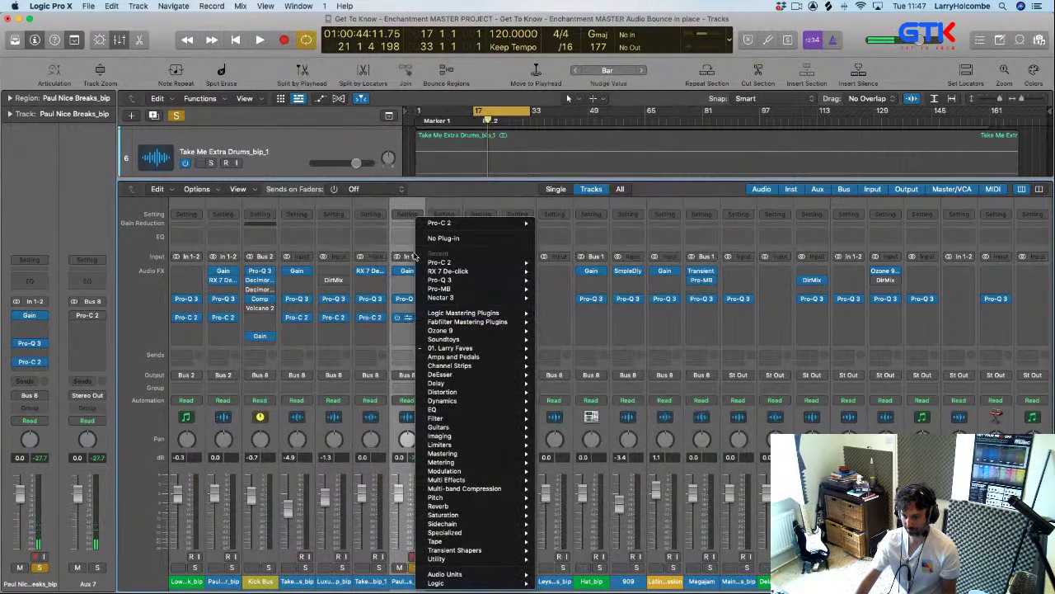
{"action": "left_click", "coordinate": [428, 239]}
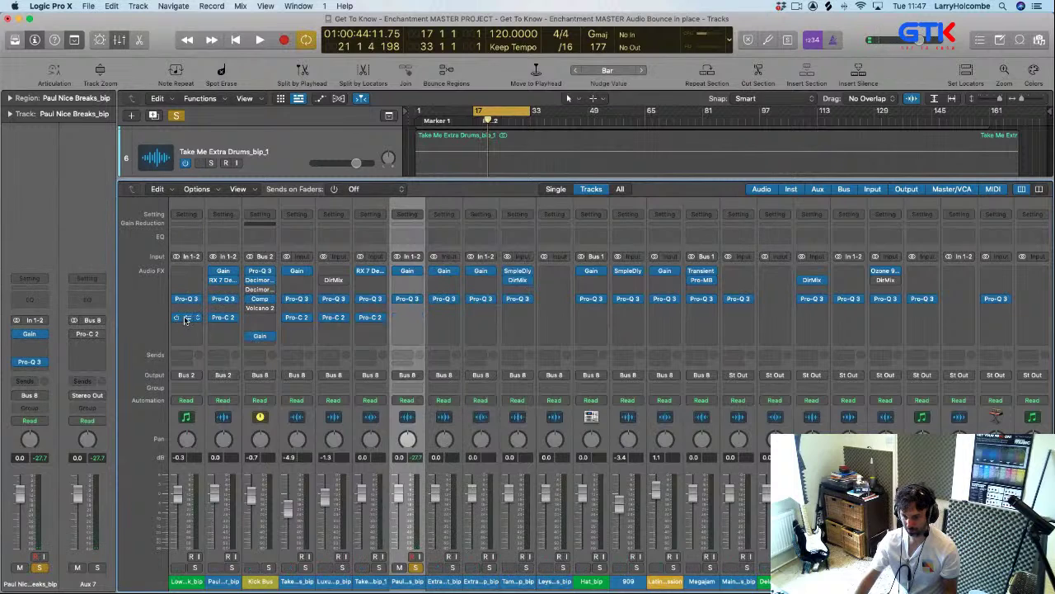
- Copy a Pro-C 2 from another drum channel onto Paul Nice Breaks_bip, open it and play the section
{"action": "left_click_drag", "start_coordinate": [333, 318], "coordinate": [406, 321]}
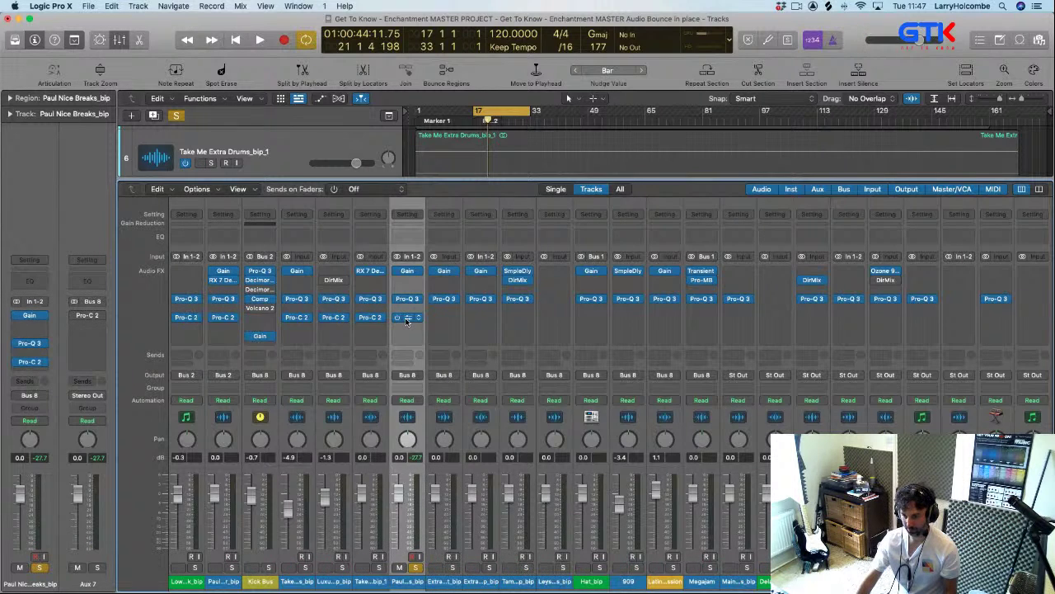
{"action": "left_click", "coordinate": [406, 320]}
{"action": "left_click_drag", "start_coordinate": [489, 155], "coordinate": [430, 66]}
{"action": "key", "text": "space"}
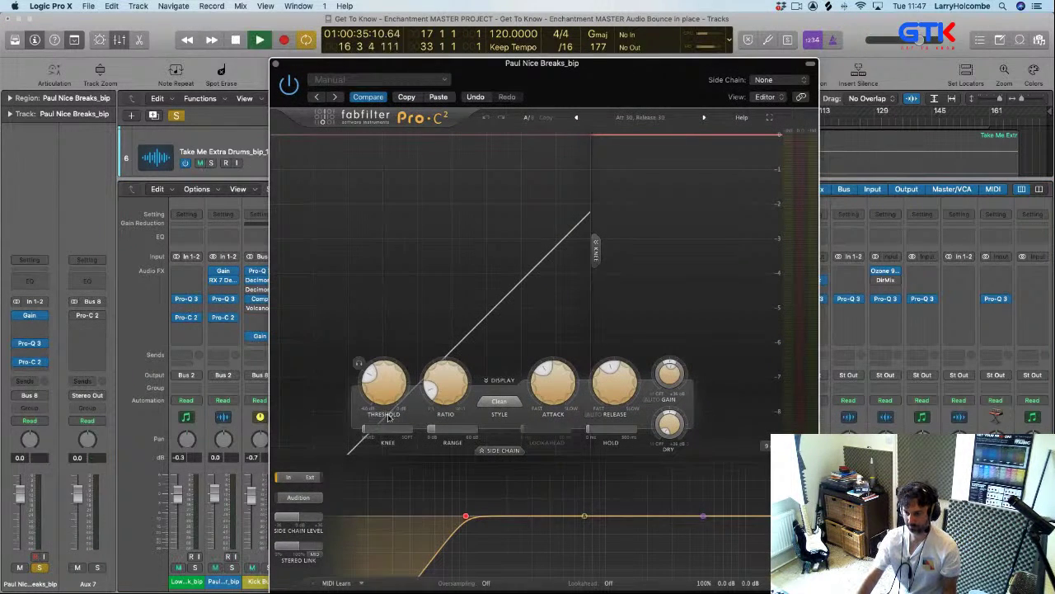
- Adjust the Pro-C 2 threshold and ratio on Paul Nice Breaks_bip during playback, then close the plug-in, unsolo the channel and return to the arrangement
{"action": "mouse_move", "coordinate": [384, 392]}
{"action": "left_click_drag", "start_coordinate": [384, 385], "coordinate": [384, 421]}
{"action": "mouse_move", "coordinate": [447, 370]}
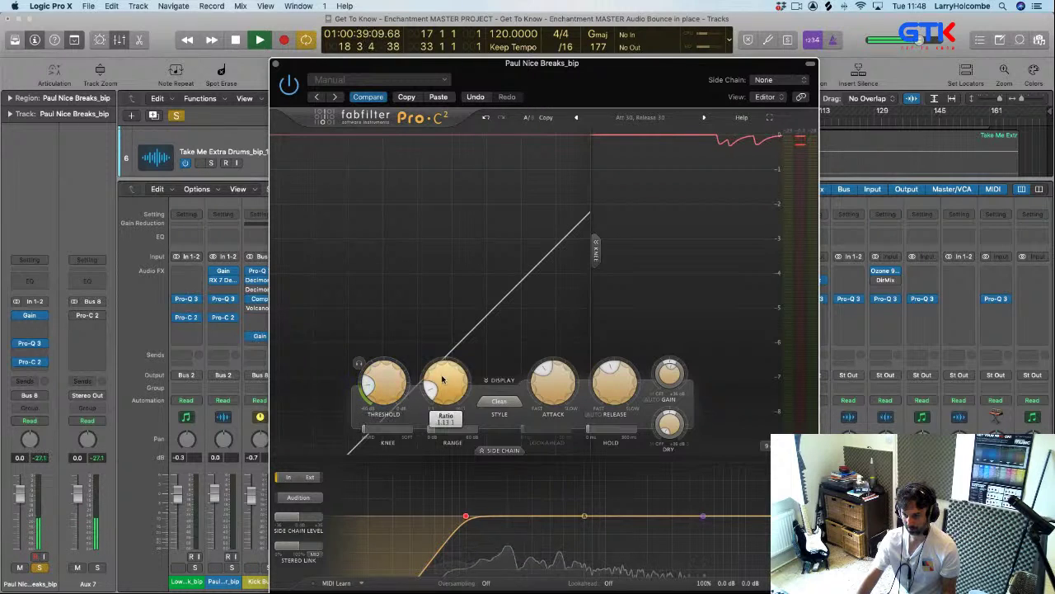
{"action": "mouse_move", "coordinate": [366, 370]}
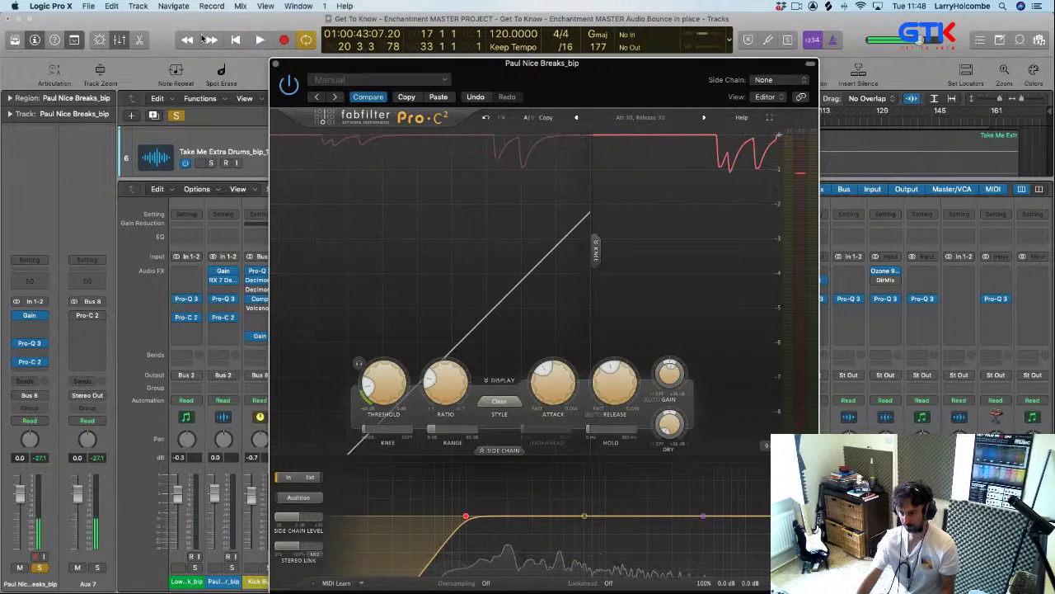
{"action": "left_click", "coordinate": [276, 63]}
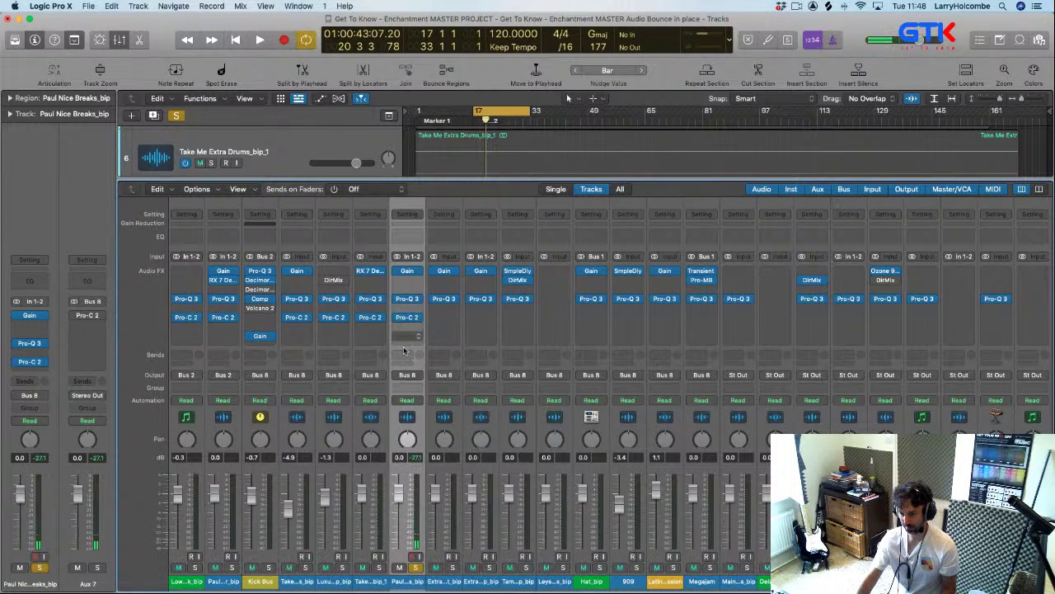
{"action": "left_click", "coordinate": [415, 565]}
{"action": "key", "text": "x"}
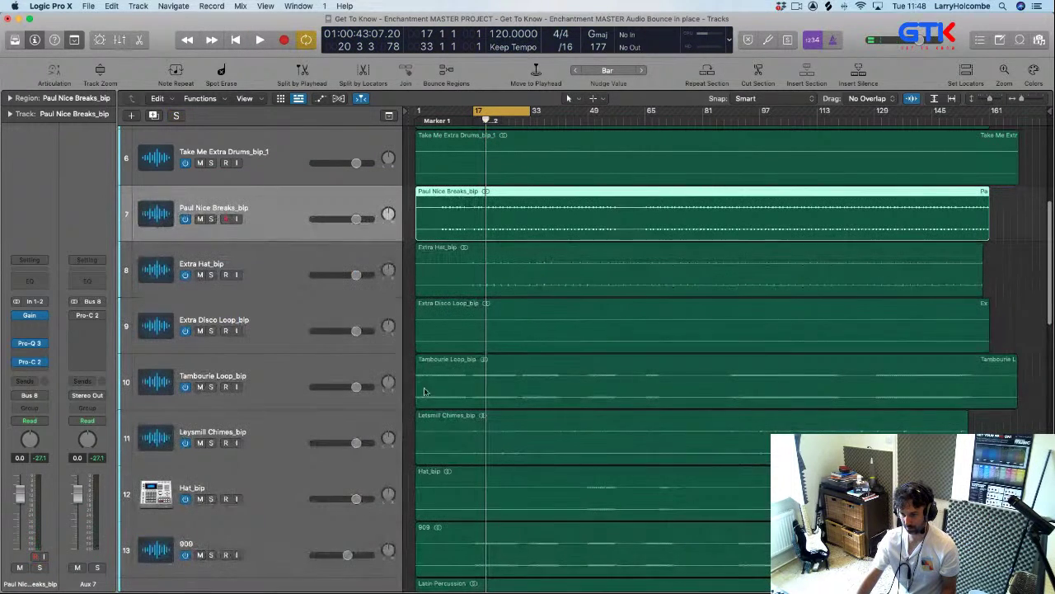
- Select Extra Hat_bip, copy the Pro-C 2 from Paul Nice Breaks_bip onto its channel and open the copied compressor
{"action": "left_click", "coordinate": [291, 257]}
{"action": "key", "text": "x"}
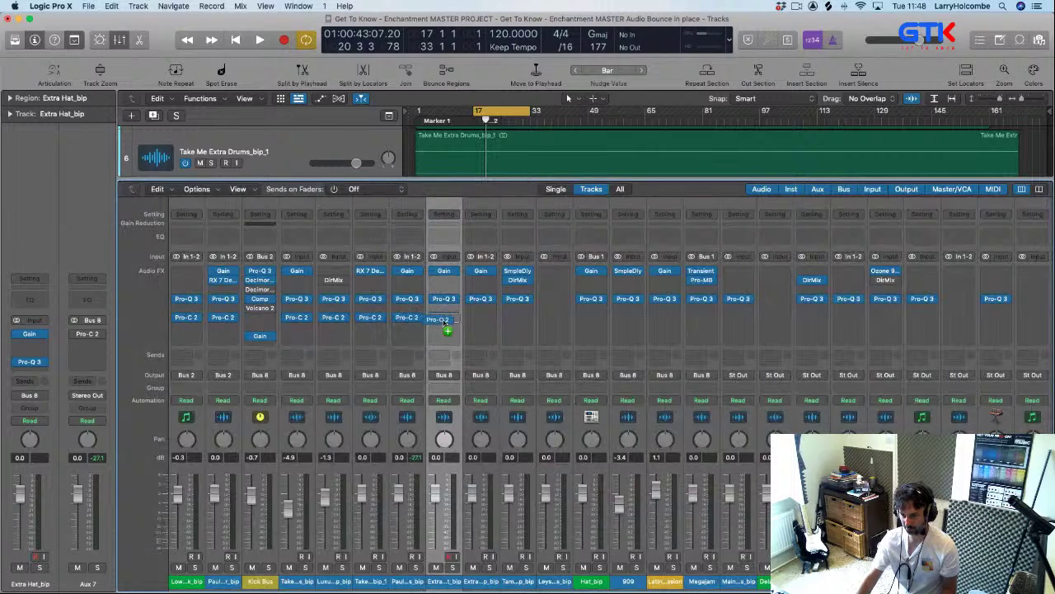
{"action": "left_click_drag", "start_coordinate": [444, 324], "coordinate": [446, 322]}
{"action": "left_click", "coordinate": [446, 322]}
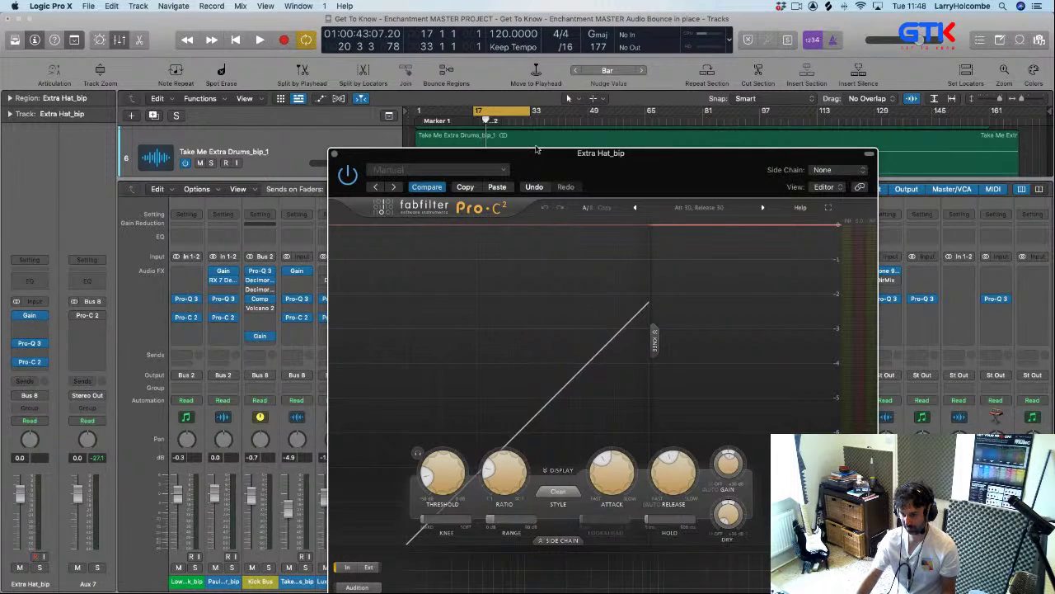
{"action": "left_click_drag", "start_coordinate": [539, 161], "coordinate": [497, 89]}
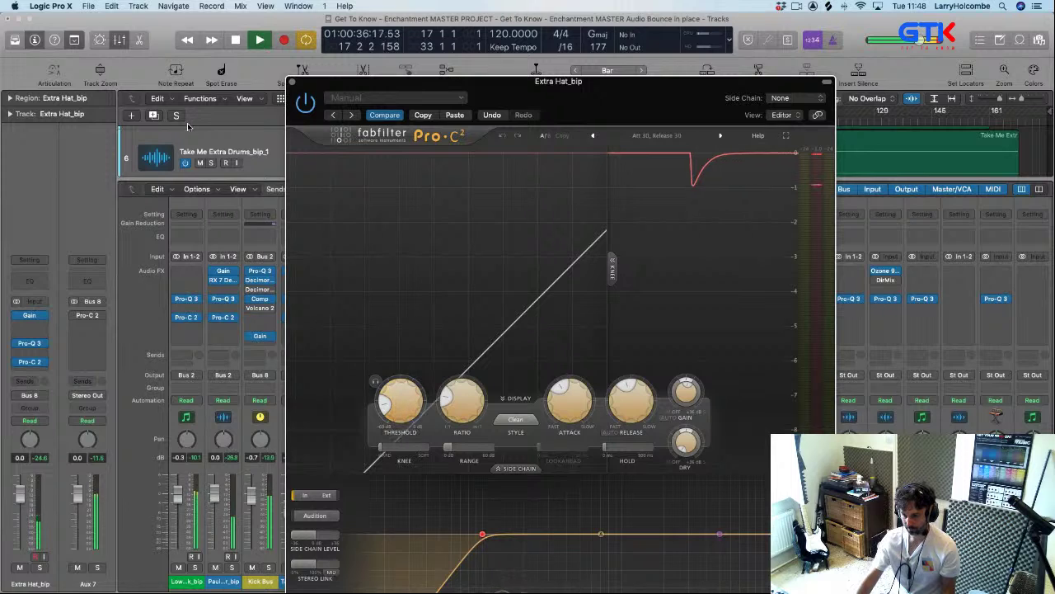
- Solo Extra Hat_bip during playback and check the gain reduction in its Pro-C 2, then close the plug-in and return to the arrangement
{"action": "left_click", "coordinate": [290, 83]}
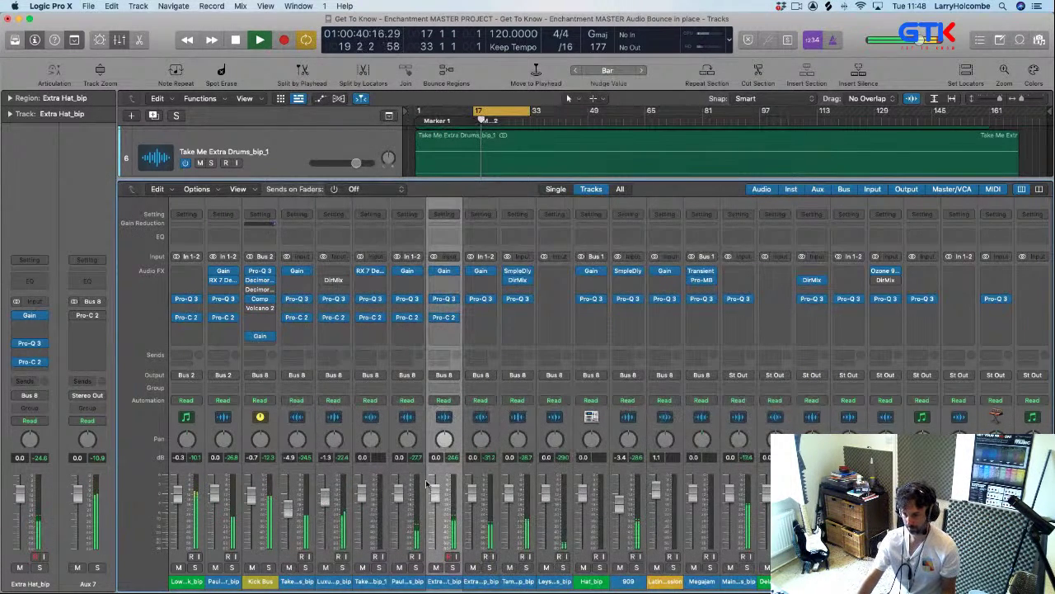
{"action": "left_click", "coordinate": [452, 568]}
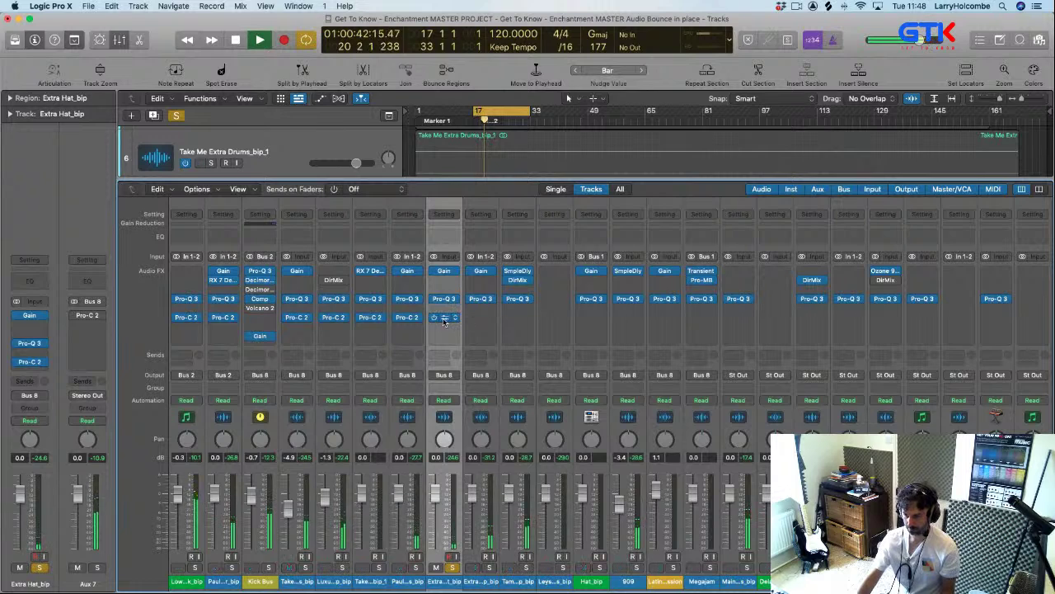
{"action": "left_click", "coordinate": [444, 318]}
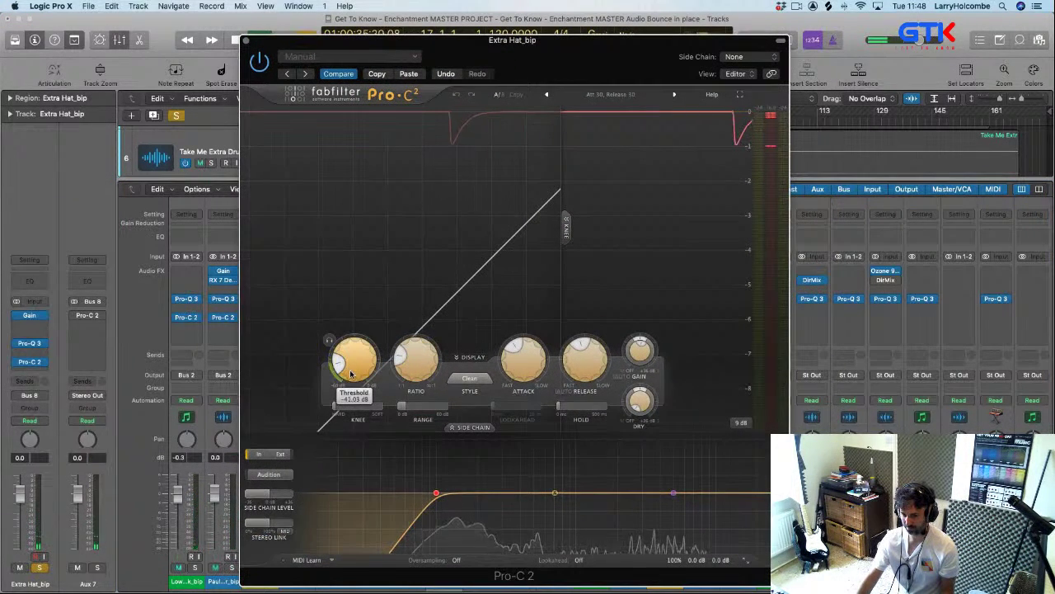
{"action": "key", "text": "super+w"}
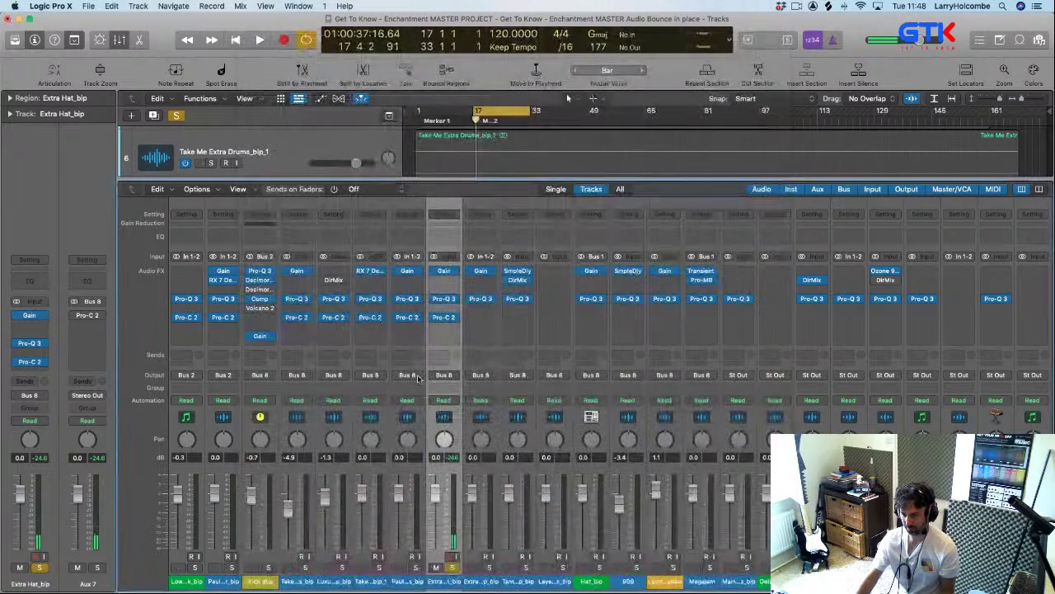
{"action": "key", "text": "x"}
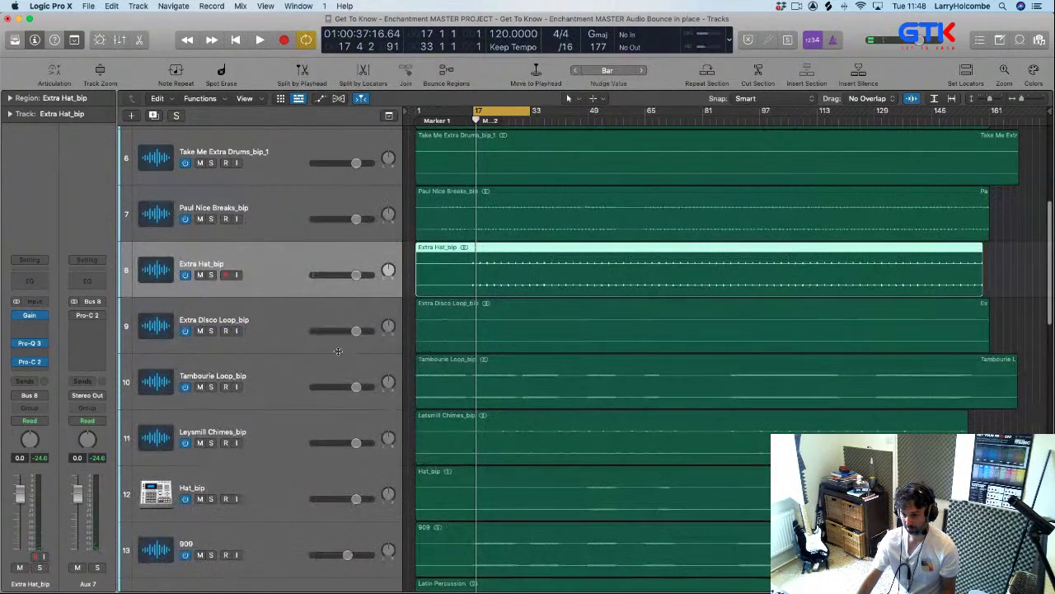
- Select and solo Extra Disco Loop_bip, then play the cycle section with the mixer open
{"action": "left_click", "coordinate": [286, 325]}
{"action": "key", "text": "x"}
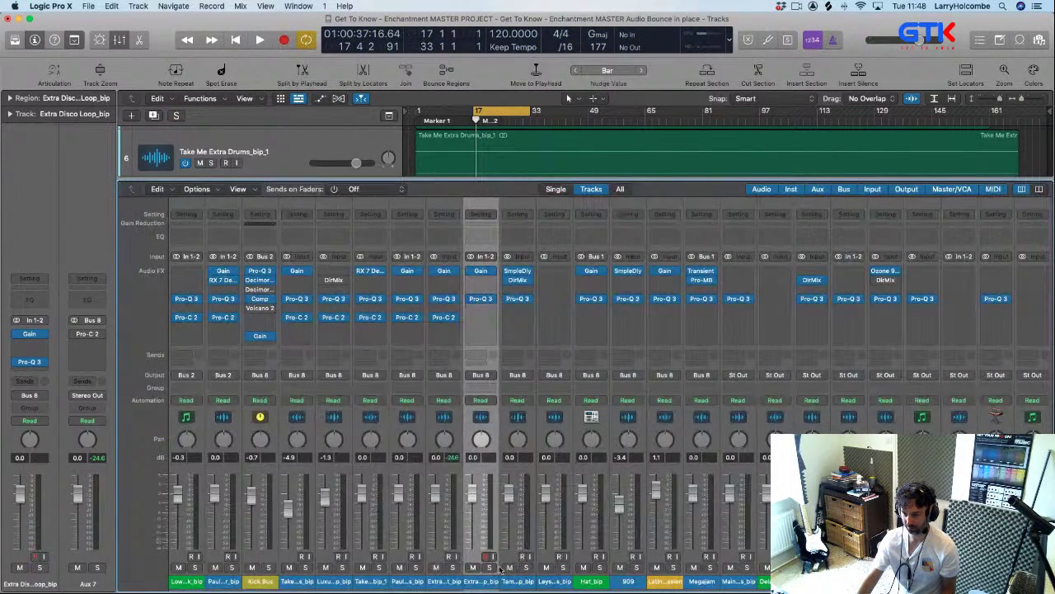
{"action": "left_click", "coordinate": [492, 568]}
{"action": "key", "text": "x"}
{"action": "left_click_drag", "start_coordinate": [475, 322], "coordinate": [612, 396]}
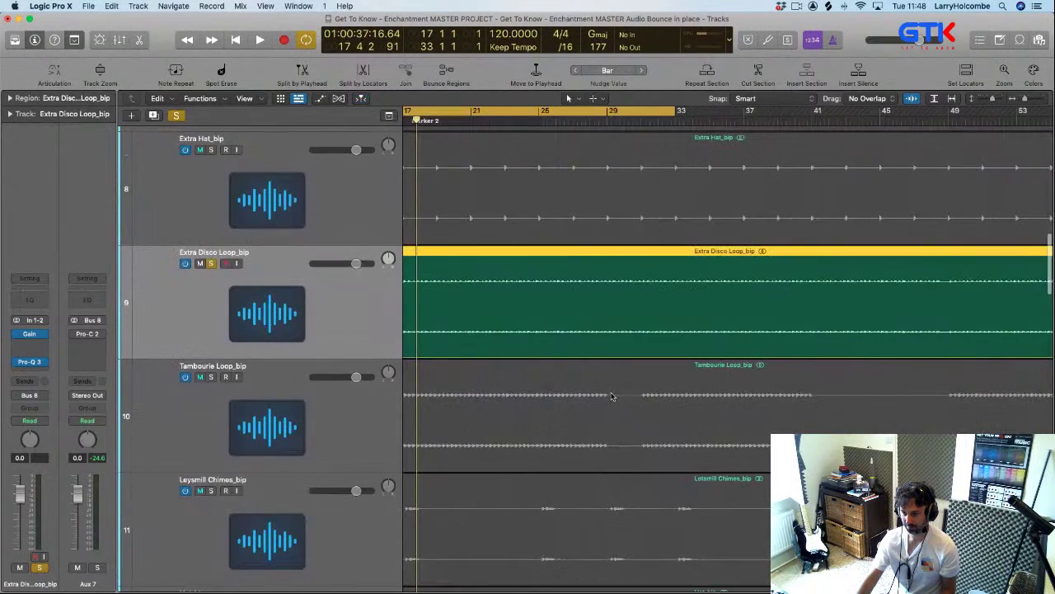
{"action": "scroll", "coordinate": [569, 330], "scroll_direction": "down", "scroll_amount": 3}
{"action": "key", "text": "space"}
{"action": "key", "text": "x"}
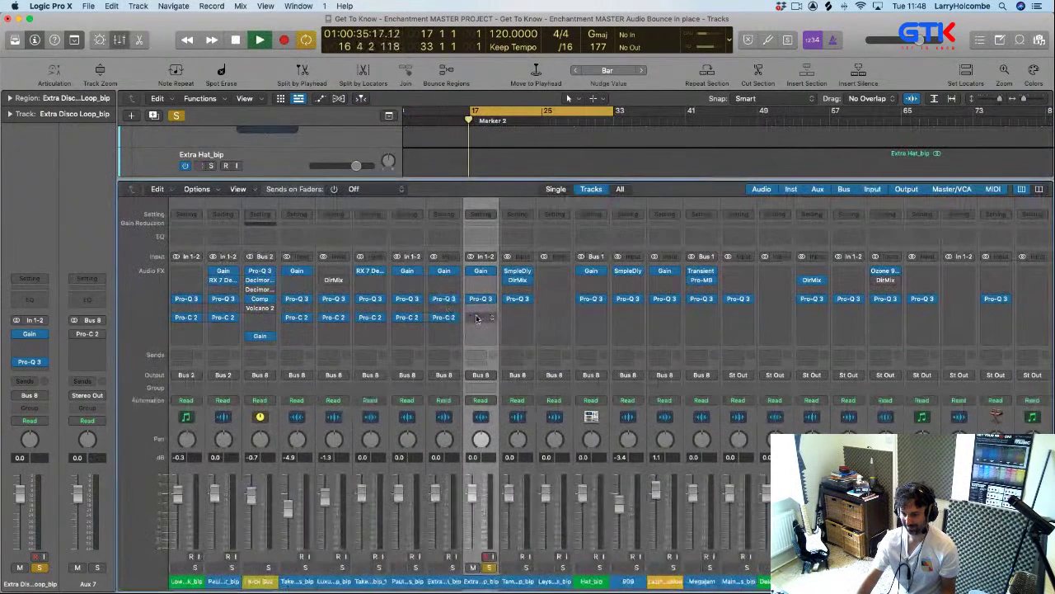
- Copy the Pro-C 2 from Extra Hat_bip onto the Extra Disco Loop_bip channel and open it
{"action": "left_click_drag", "start_coordinate": [447, 321], "coordinate": [482, 318]}
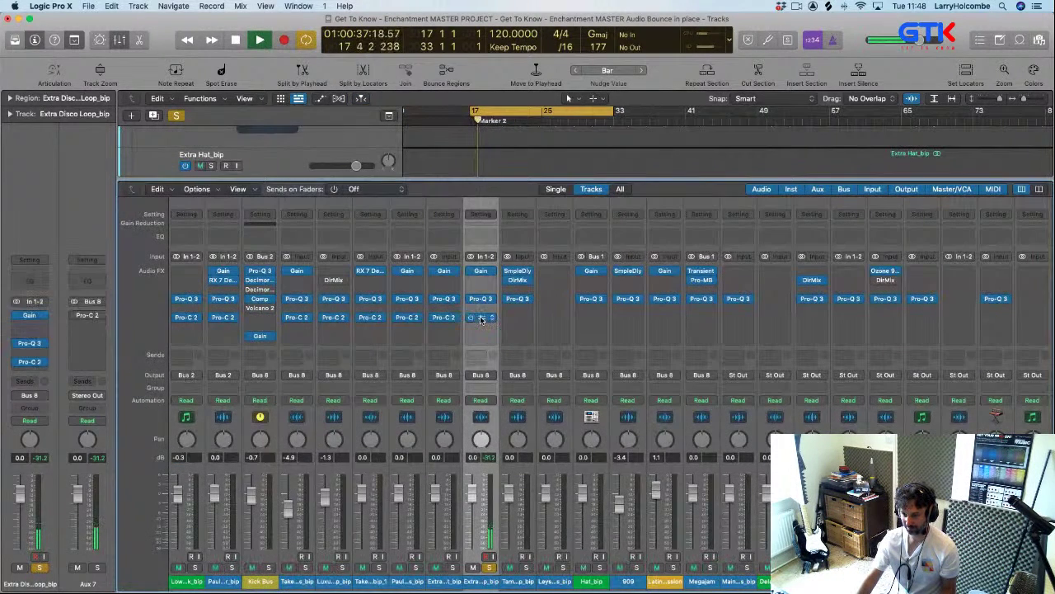
{"action": "left_click", "coordinate": [481, 318]}
{"action": "left_click_drag", "start_coordinate": [484, 153], "coordinate": [424, 59]}
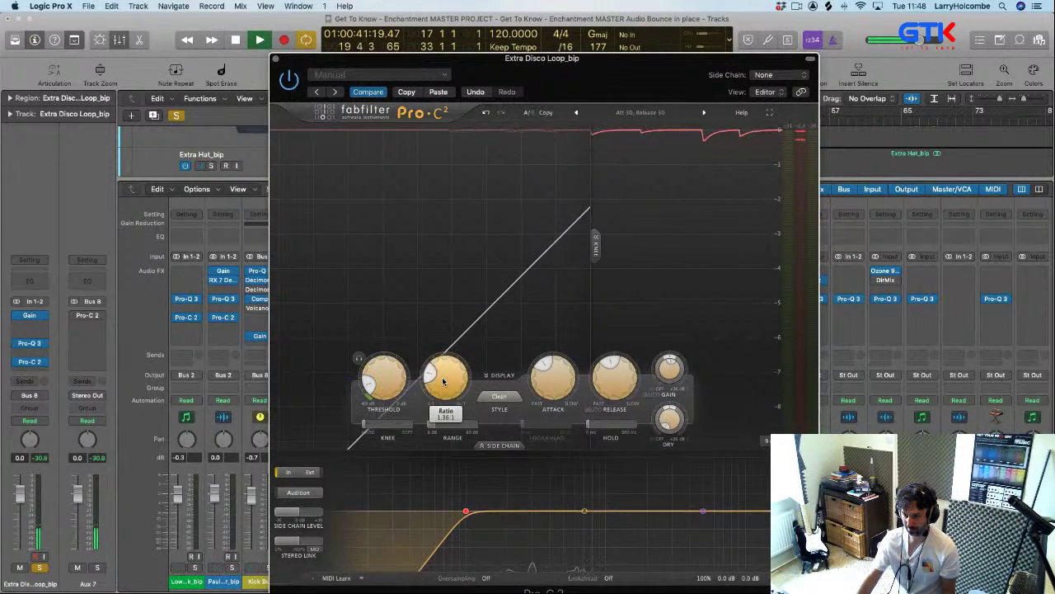
- Raise the Pro-C 2 ratio on Extra Disco Loop_bip during playback, then close the plug-in and unsolo the channel
{"action": "left_click_drag", "start_coordinate": [444, 399], "coordinate": [443, 392]}
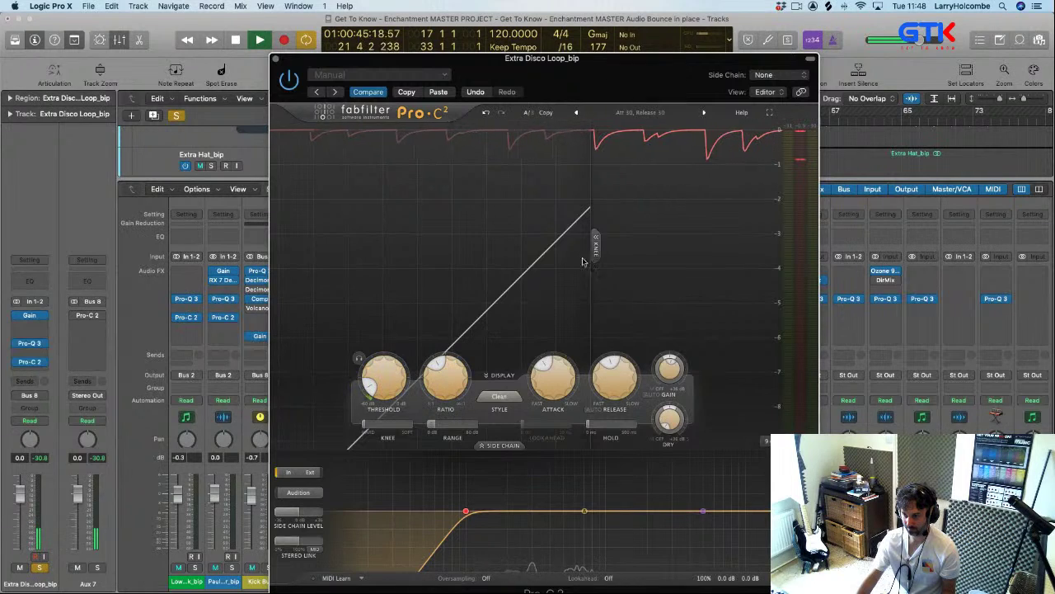
{"action": "left_click_drag", "start_coordinate": [462, 57], "coordinate": [440, 18]}
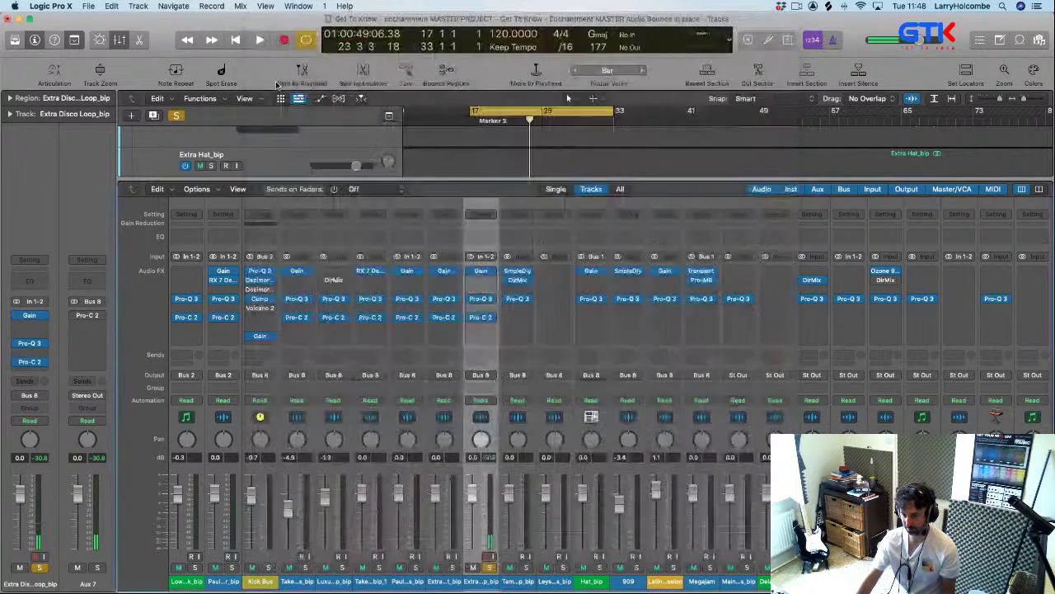
{"action": "left_click", "coordinate": [253, 18]}
{"action": "left_click", "coordinate": [489, 568]}
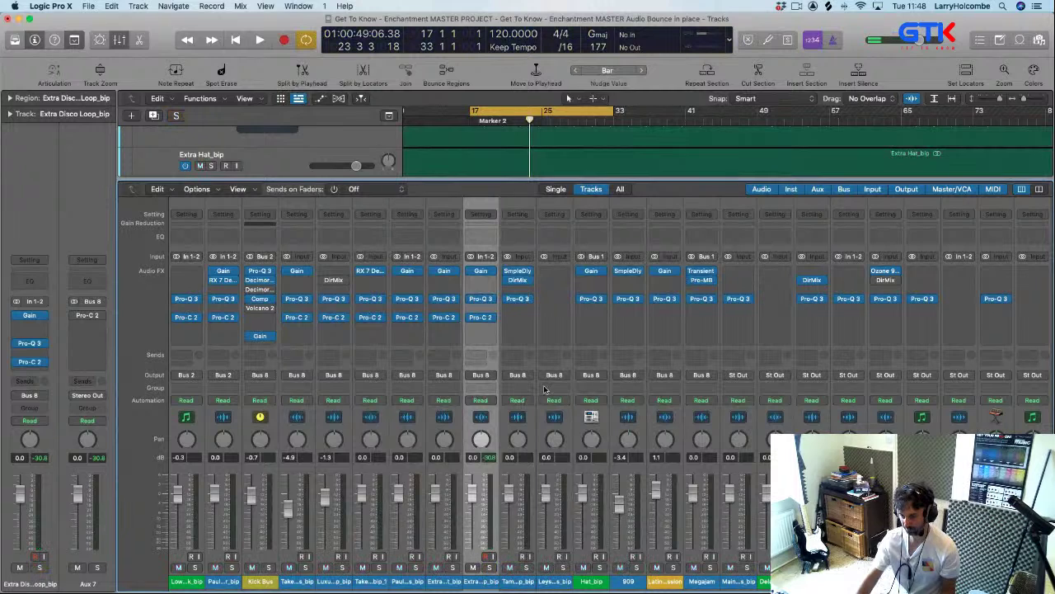
- Solo Tambourie Loop_bip and play the cycle section with the mixer open
{"action": "left_click", "coordinate": [526, 568]}
{"action": "key", "text": "x"}
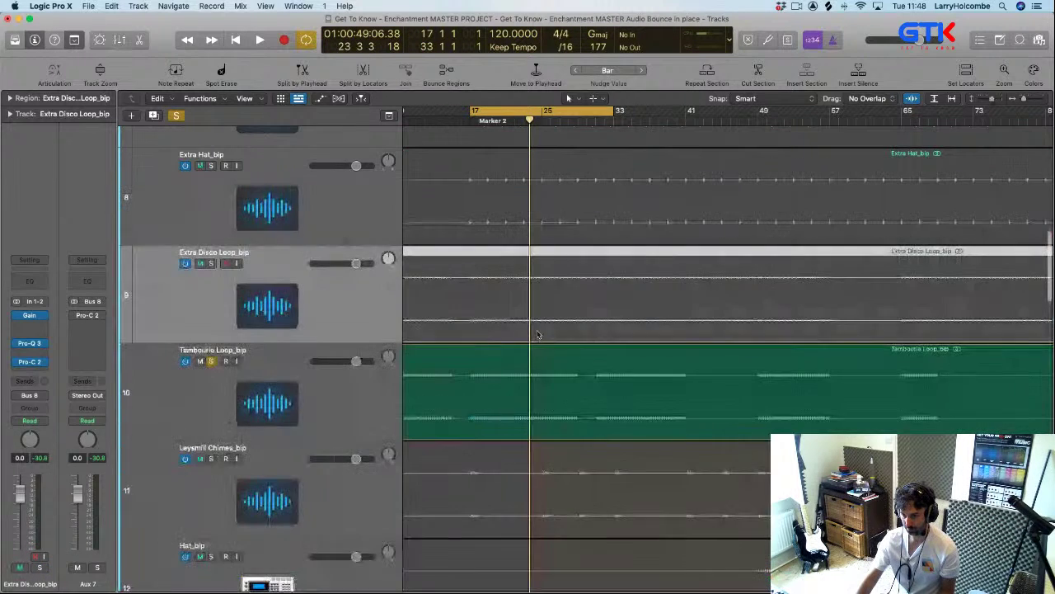
{"action": "key", "text": "space"}
{"action": "key", "text": "x"}
- Copy the Pro-C 2 from Extra Disco Loop_bip onto Tambourie Loop_bip, adjust its threshold and ratio during playback, then close it and stop playback
{"action": "mouse_move", "coordinate": [483, 317]}
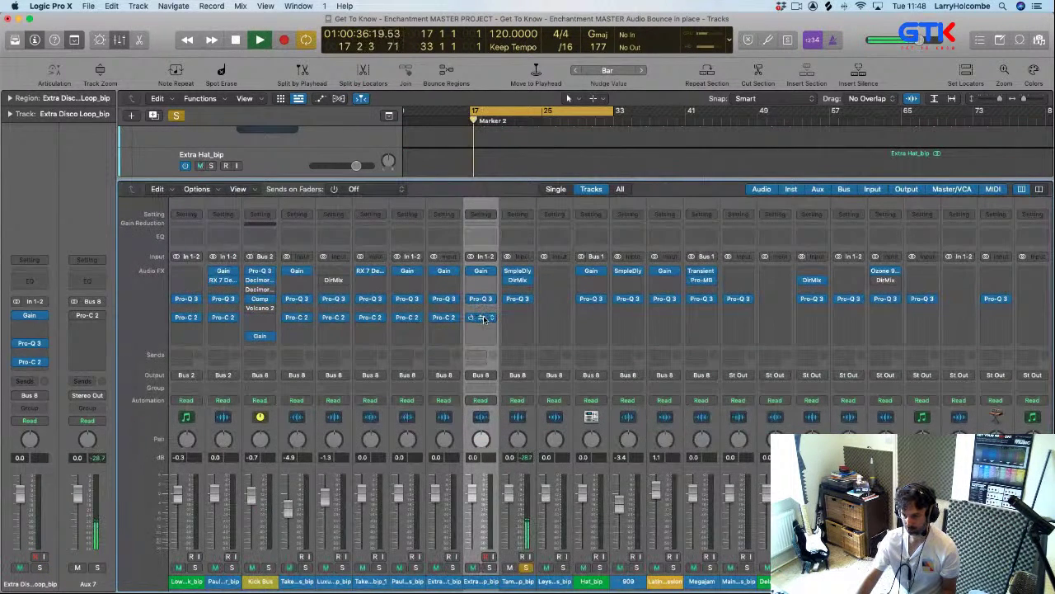
{"action": "left_click_drag", "start_coordinate": [484, 319], "coordinate": [518, 318]}
{"action": "left_click", "coordinate": [518, 318]}
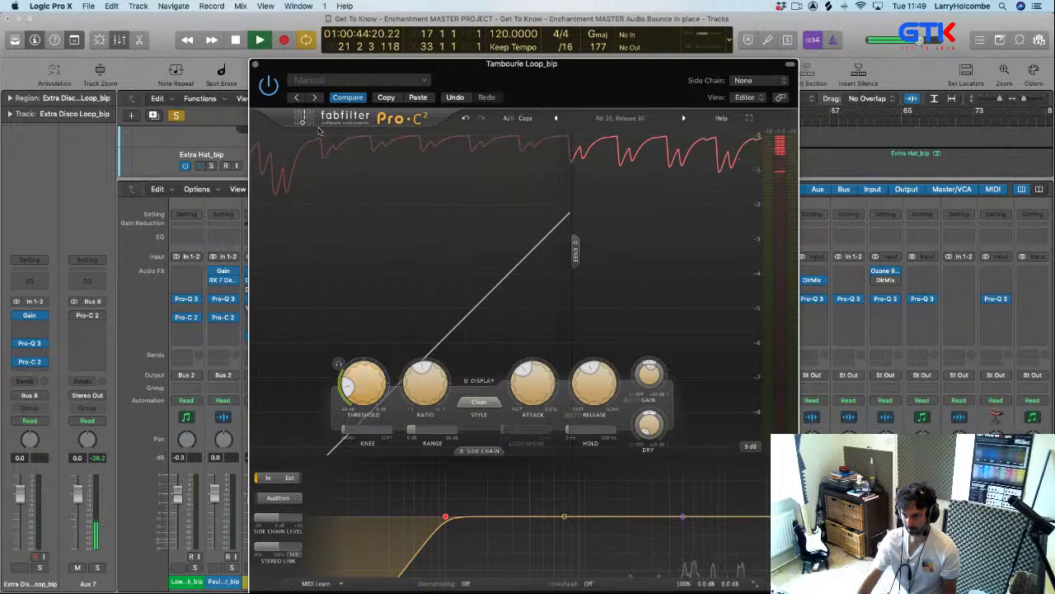
{"action": "left_click", "coordinate": [255, 64]}
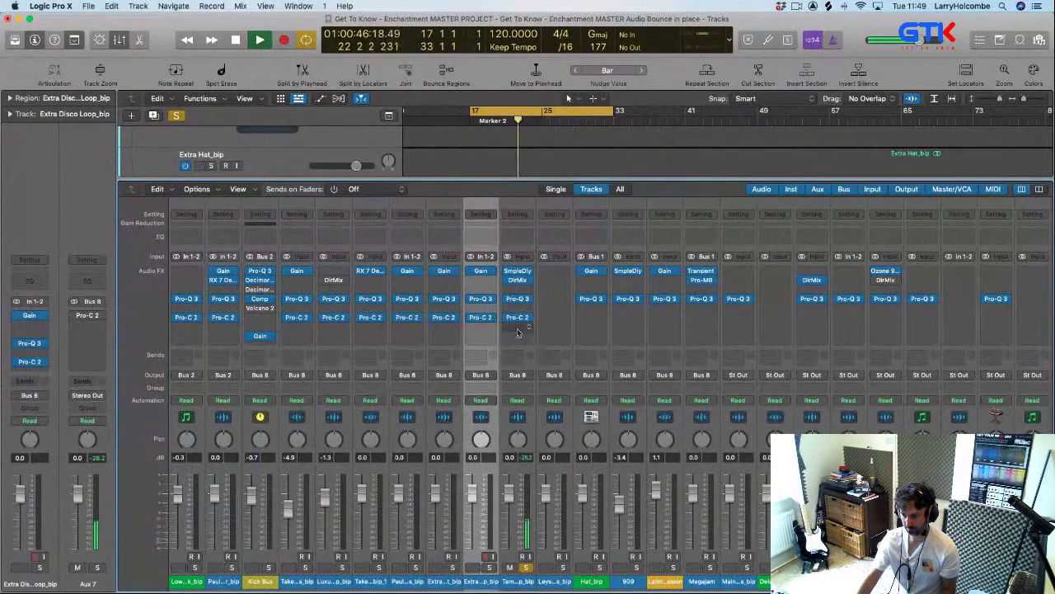
{"action": "key", "text": "space"}
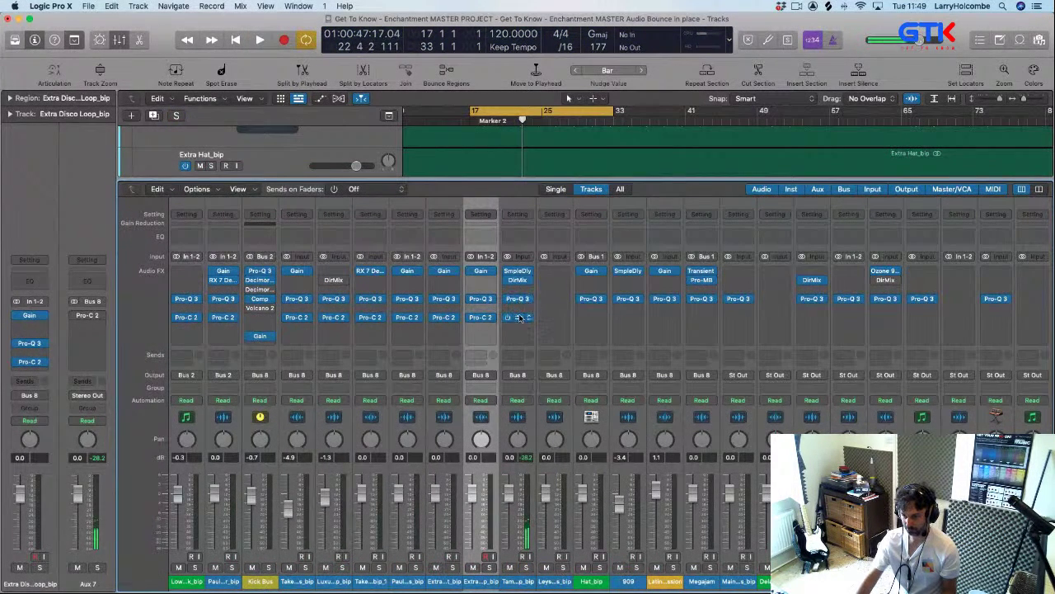
- Set the cycle range from bar 17 to bar 20 over the Leysmill Chimes_bip hit, solo that track and open the mixer
{"action": "key", "text": "x"}
{"action": "key", "text": "space"}
{"action": "scroll", "coordinate": [544, 288], "scroll_direction": "down", "scroll_amount": 3}
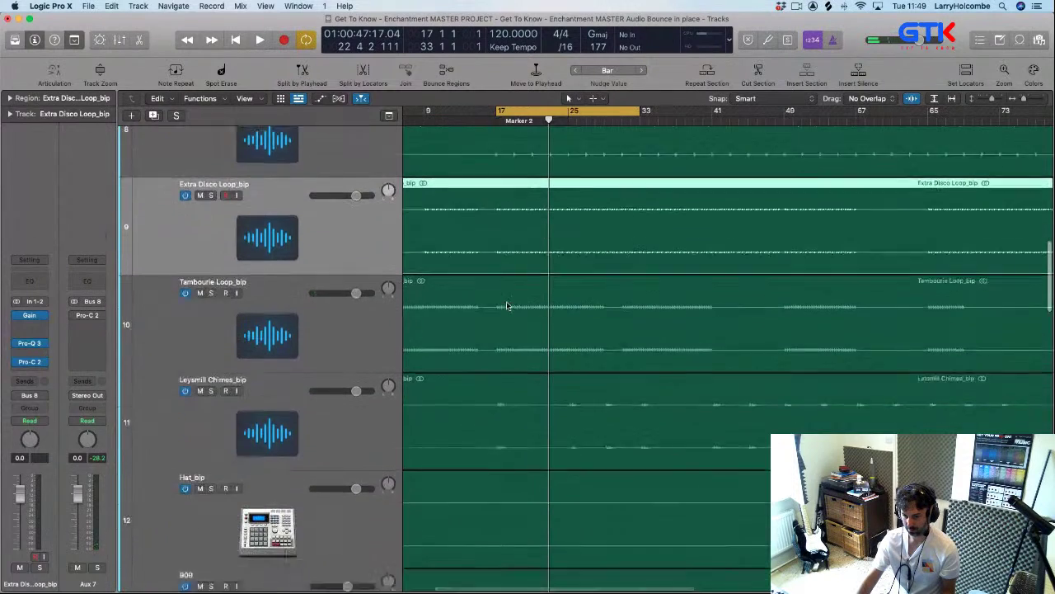
{"action": "left_click_drag", "start_coordinate": [472, 314], "coordinate": [548, 395]}
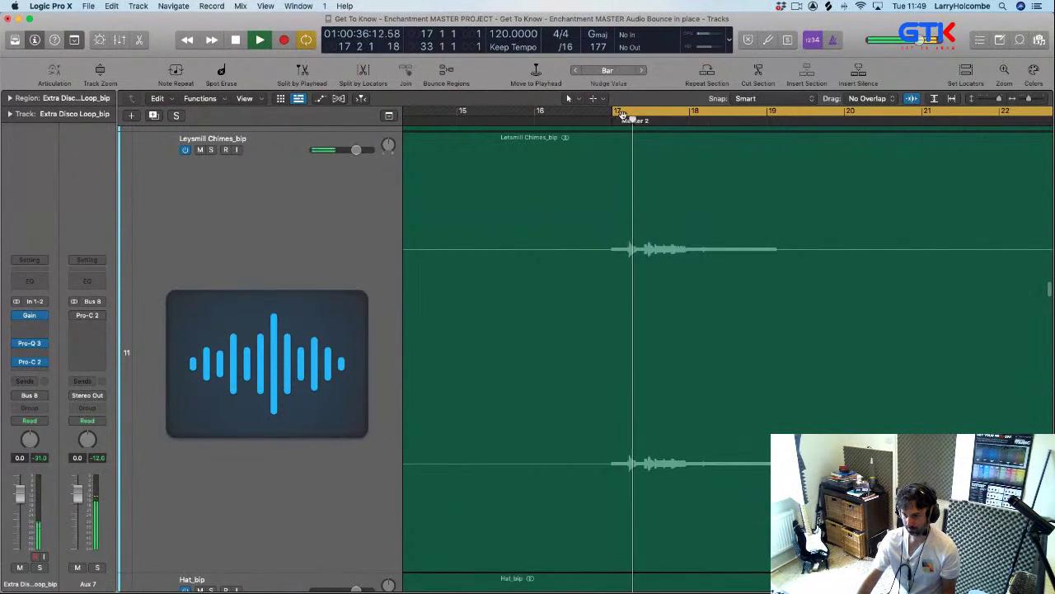
{"action": "left_click", "coordinate": [619, 113]}
{"action": "left_click_drag", "start_coordinate": [616, 113], "coordinate": [845, 113]}
{"action": "key", "text": "space"}
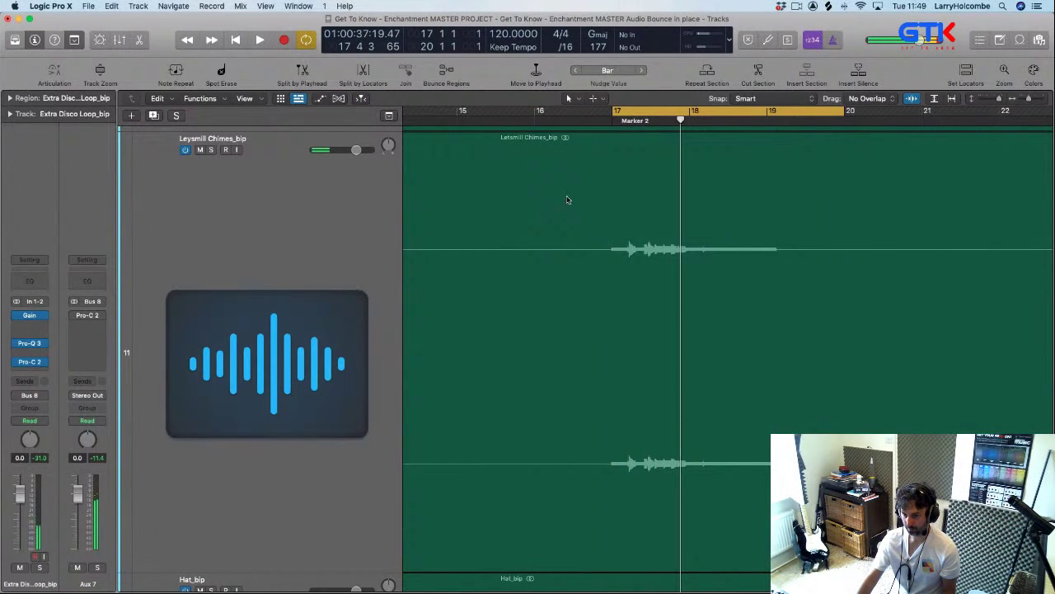
{"action": "left_click", "coordinate": [211, 150]}
{"action": "key", "text": "x"}
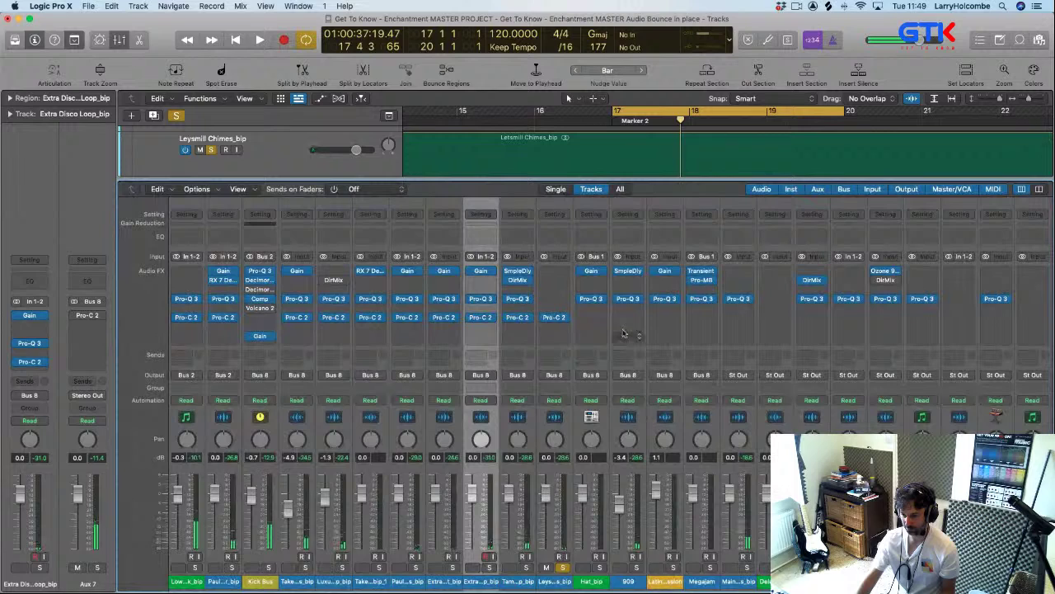
- Open the Pro-C 2 on Leysmill Chimes_bip, set its release to 500 ms and check musicMath's 120 BPM delay times, then close the plug-in
{"action": "left_click", "coordinate": [555, 320]}
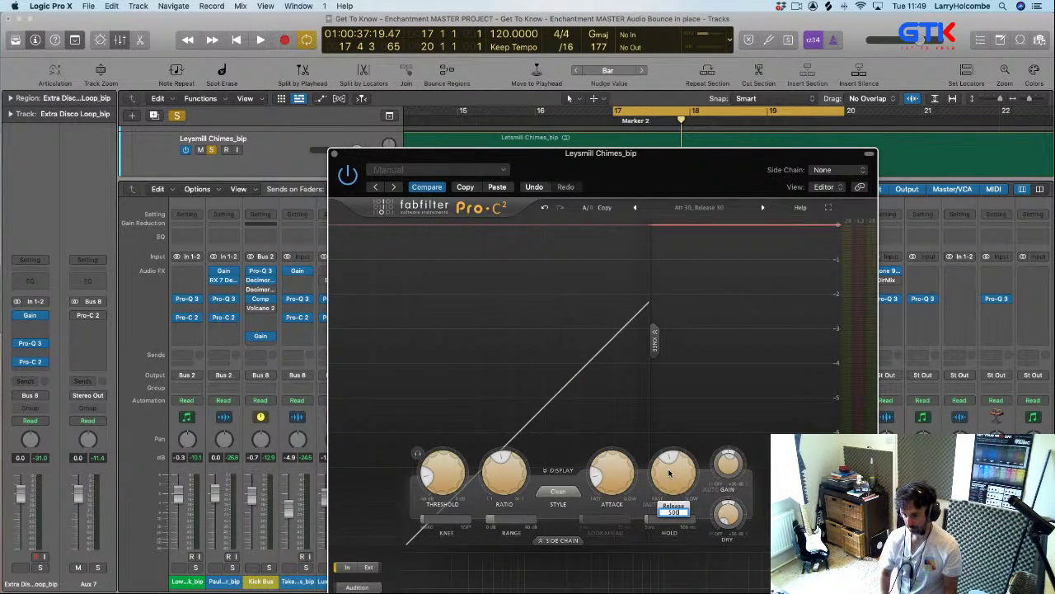
{"action": "key", "text": "super+Tab"}
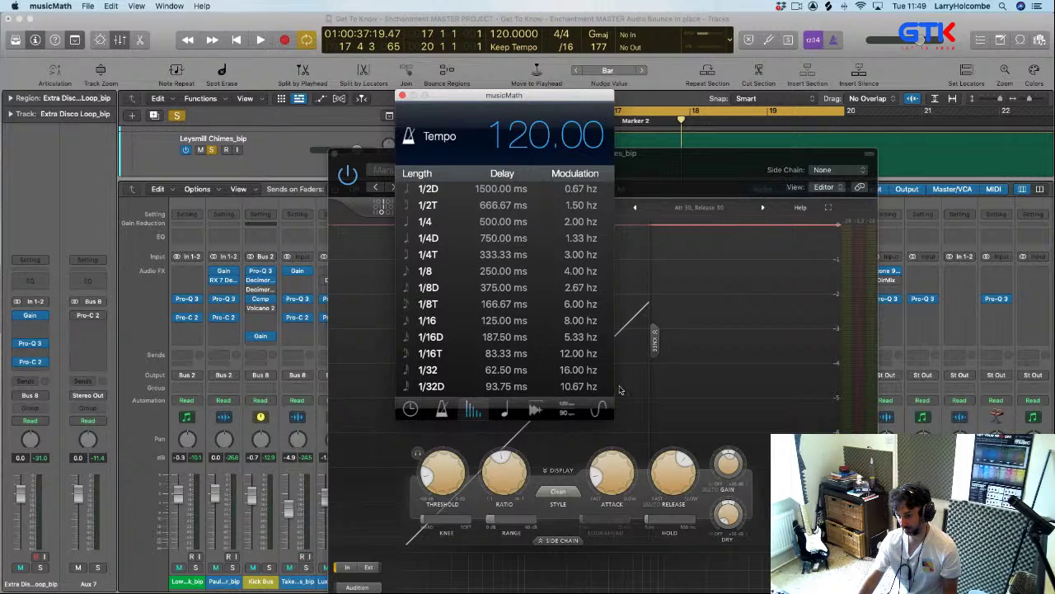
{"action": "mouse_move", "coordinate": [614, 478]}
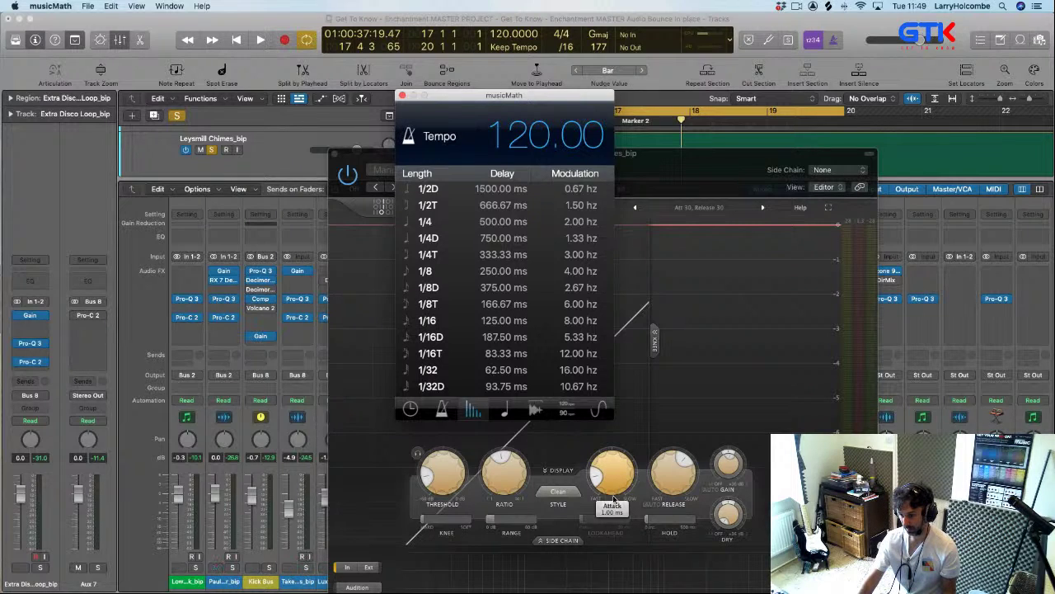
{"action": "left_click", "coordinate": [260, 19]}
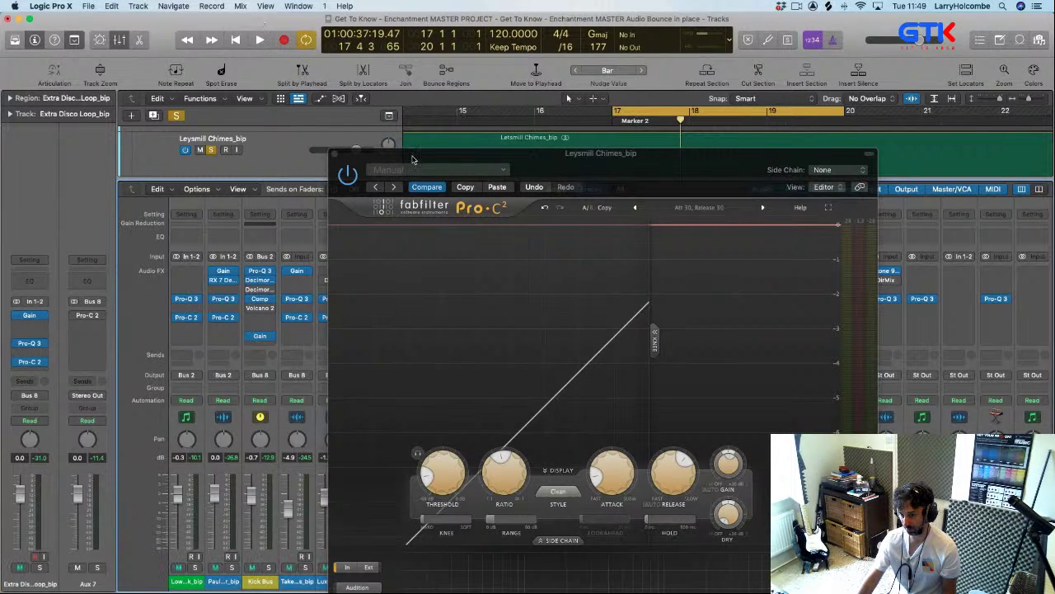
{"action": "left_click", "coordinate": [334, 155]}
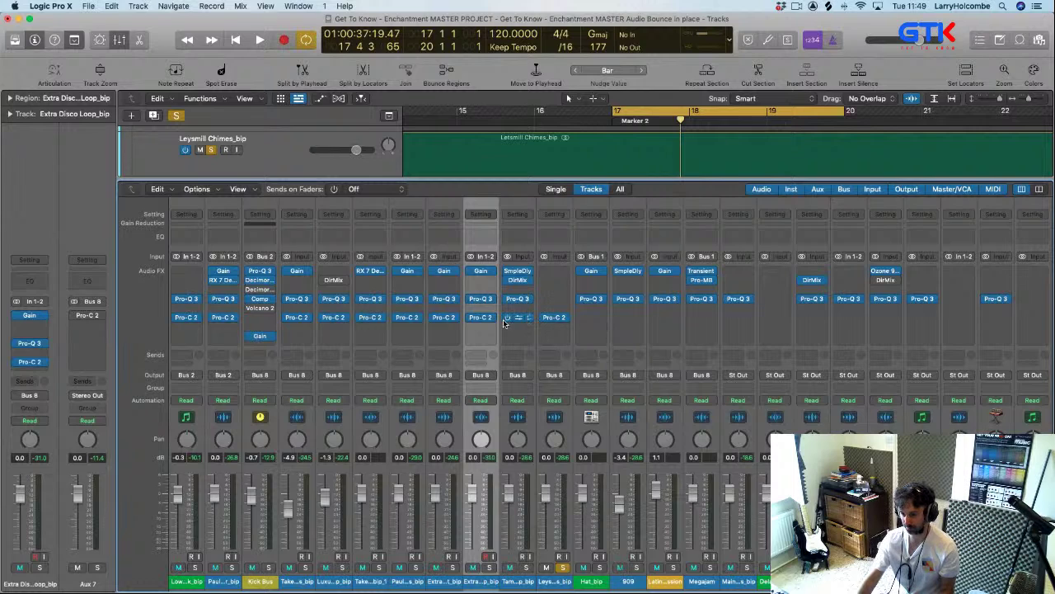
- Audition the cycle section with the Leysmill Chimes_bip Pro-C 2 open and set its release to 1000 ms
{"action": "left_click", "coordinate": [555, 318]}
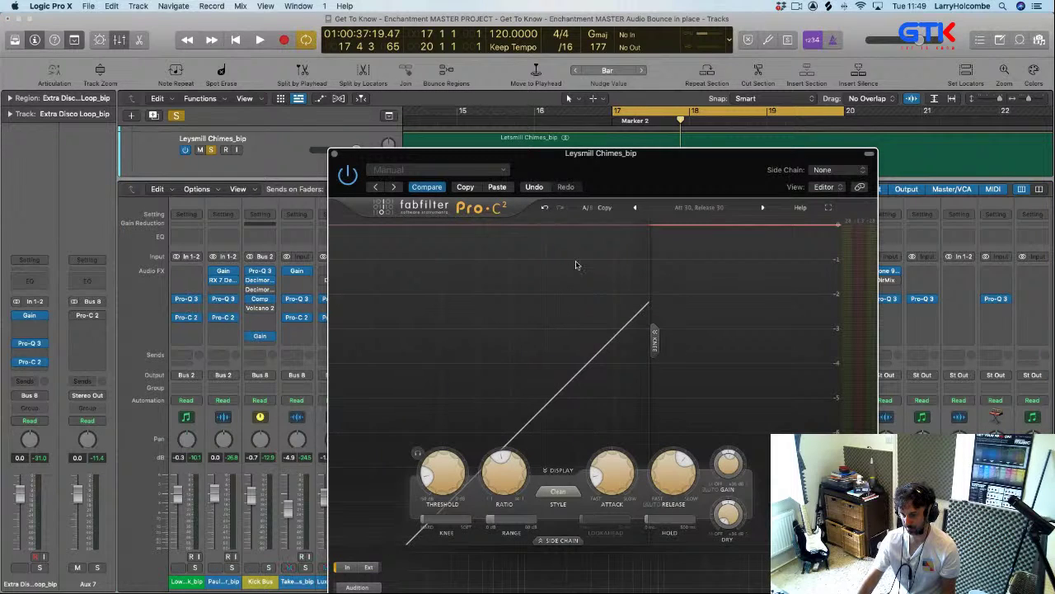
{"action": "key", "text": "space"}
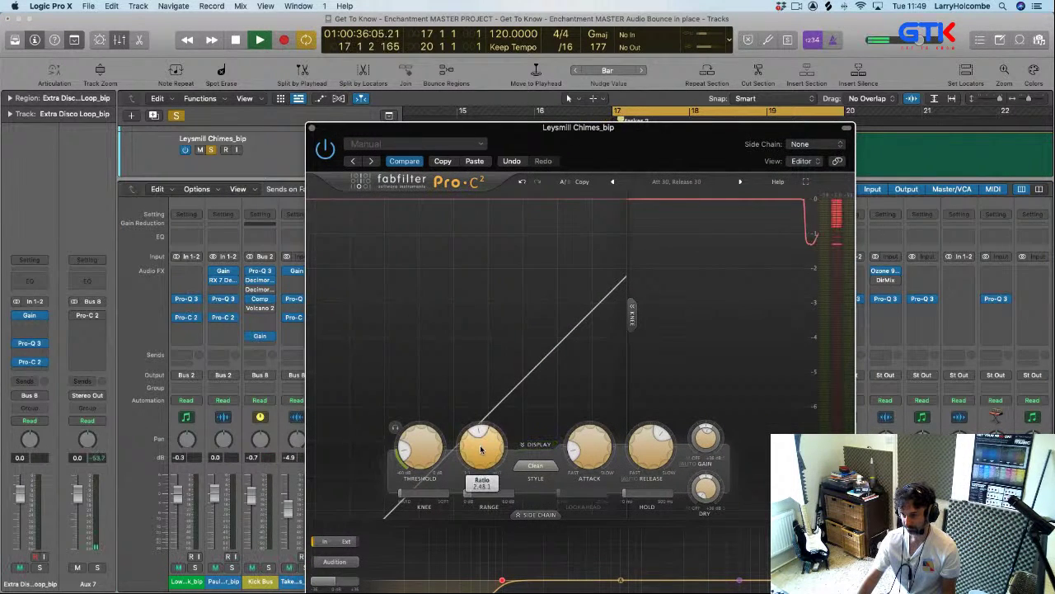
{"action": "mouse_move", "coordinate": [428, 457]}
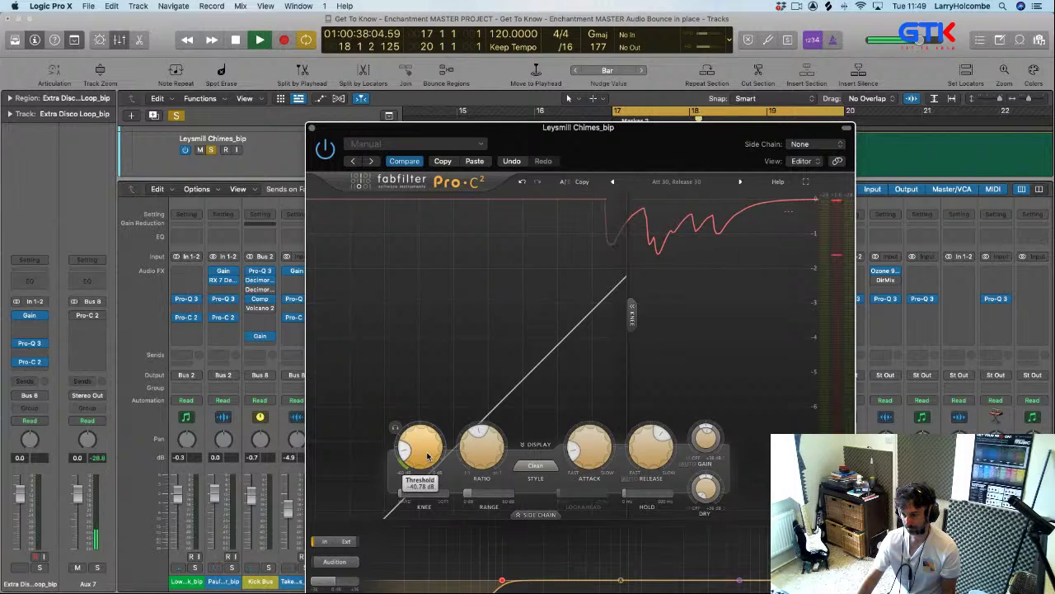
{"action": "key", "text": "space"}
{"action": "mouse_move", "coordinate": [483, 445]}
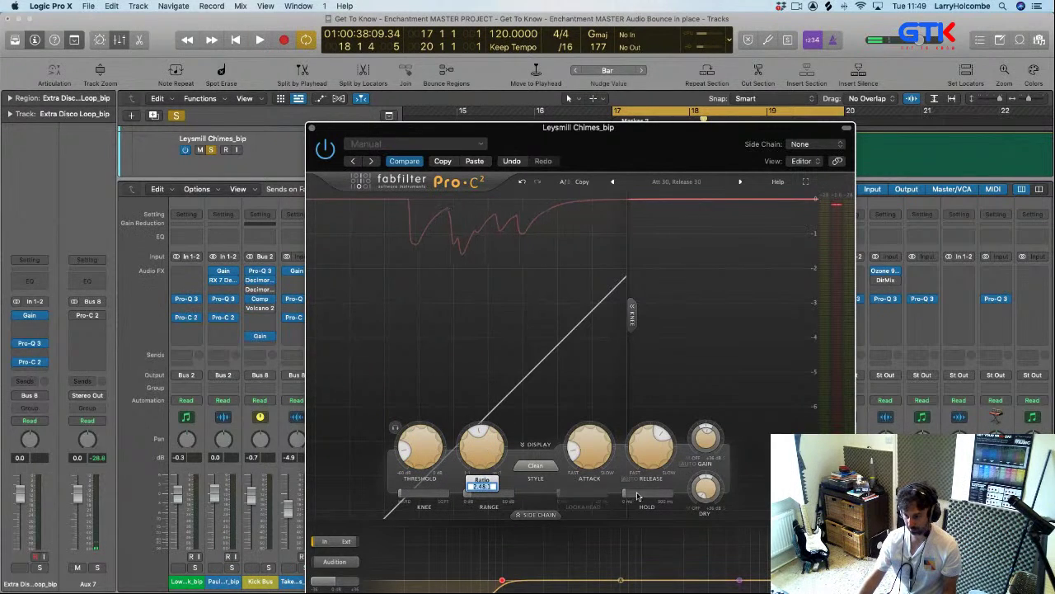
{"action": "mouse_move", "coordinate": [652, 449]}
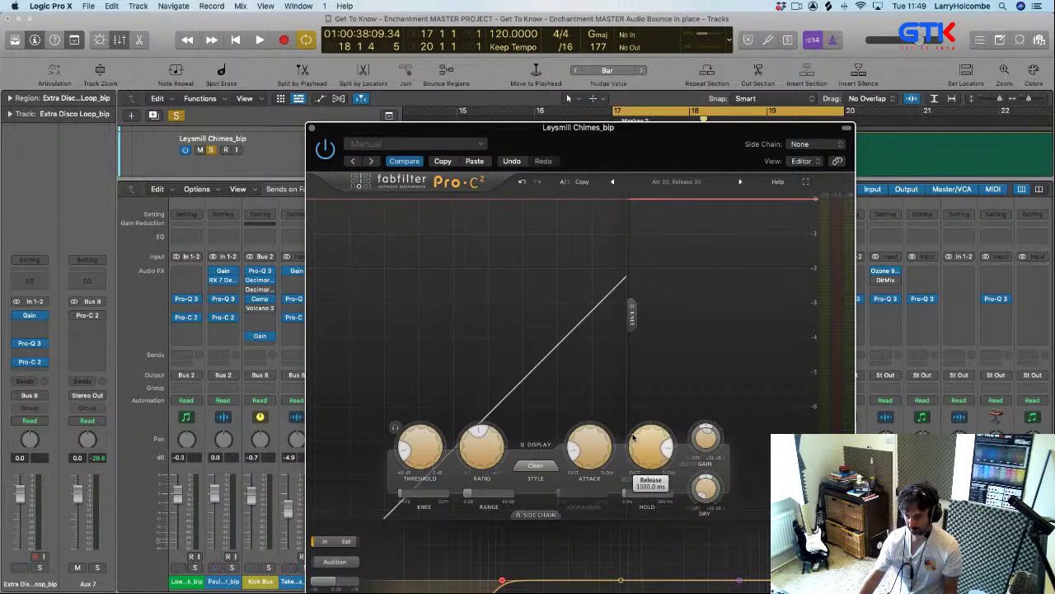
- Lower the Leysmill Chimes_bip compressor's ratio to about 1.92:1 during playback, then close the plug-in and unsolo the channel
{"action": "key", "text": "space"}
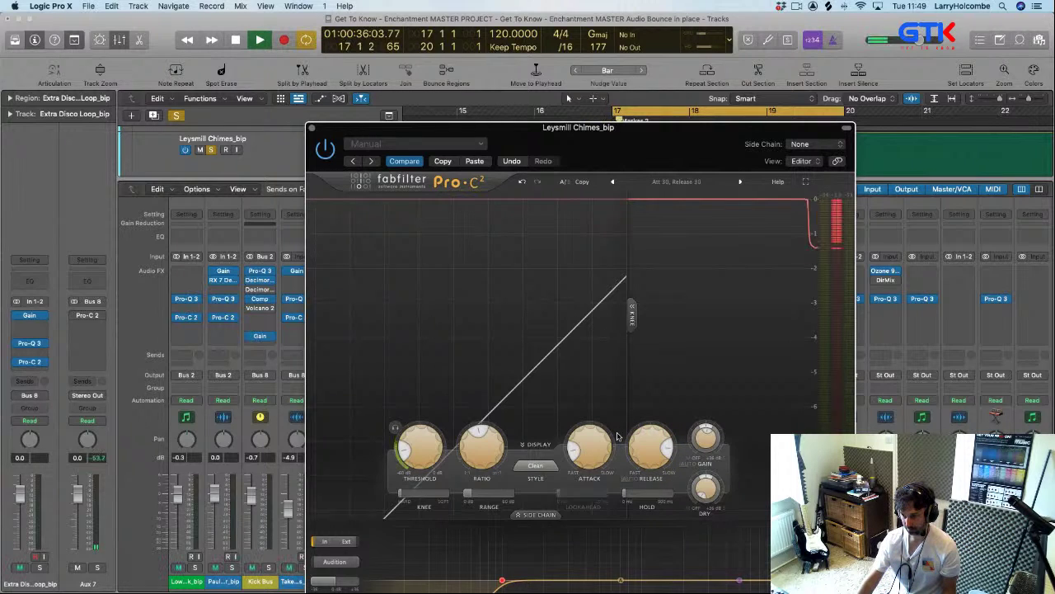
{"action": "mouse_move", "coordinate": [483, 468]}
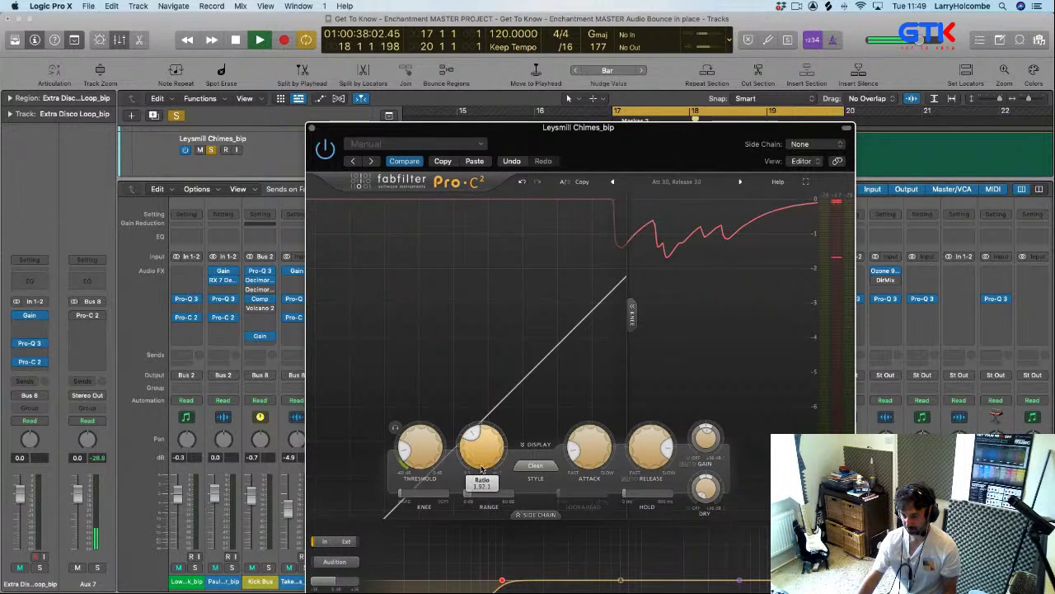
{"action": "left_click_drag", "start_coordinate": [637, 138], "coordinate": [541, 45]}
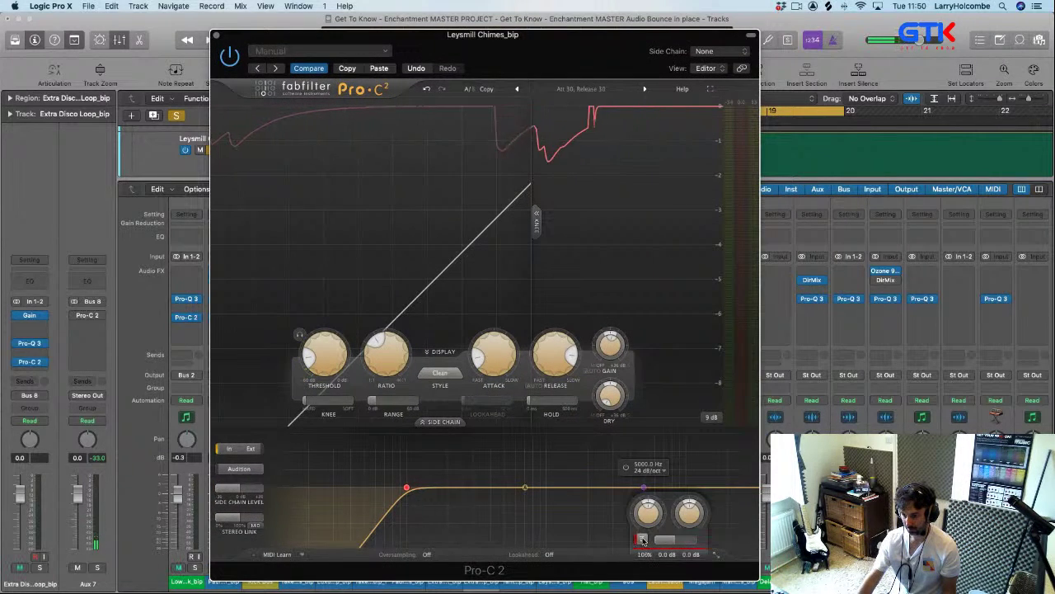
{"action": "left_click", "coordinate": [642, 540]}
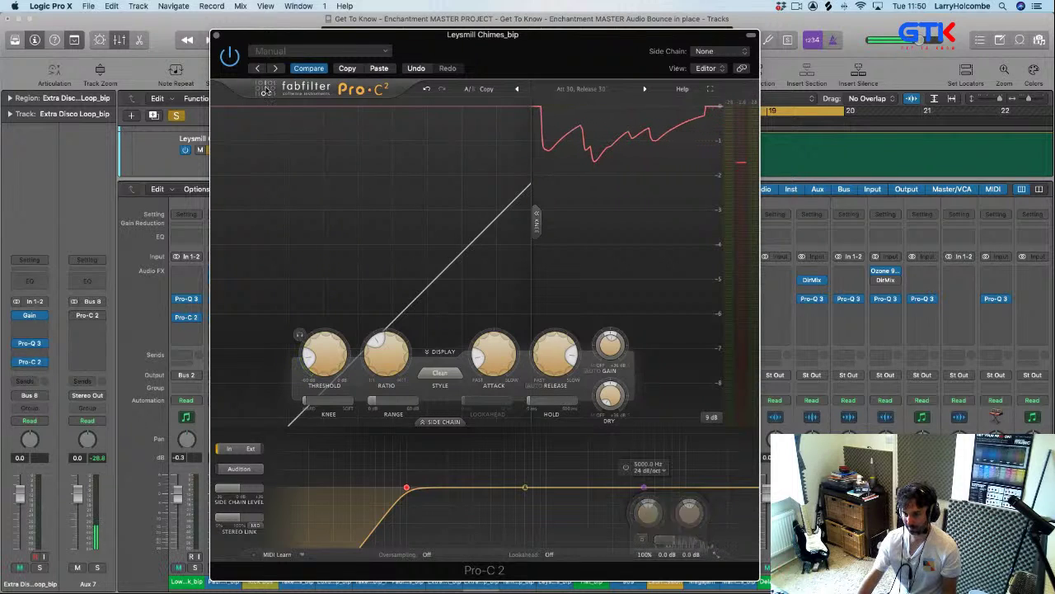
{"action": "left_click", "coordinate": [217, 37]}
{"action": "left_click", "coordinate": [564, 569]}
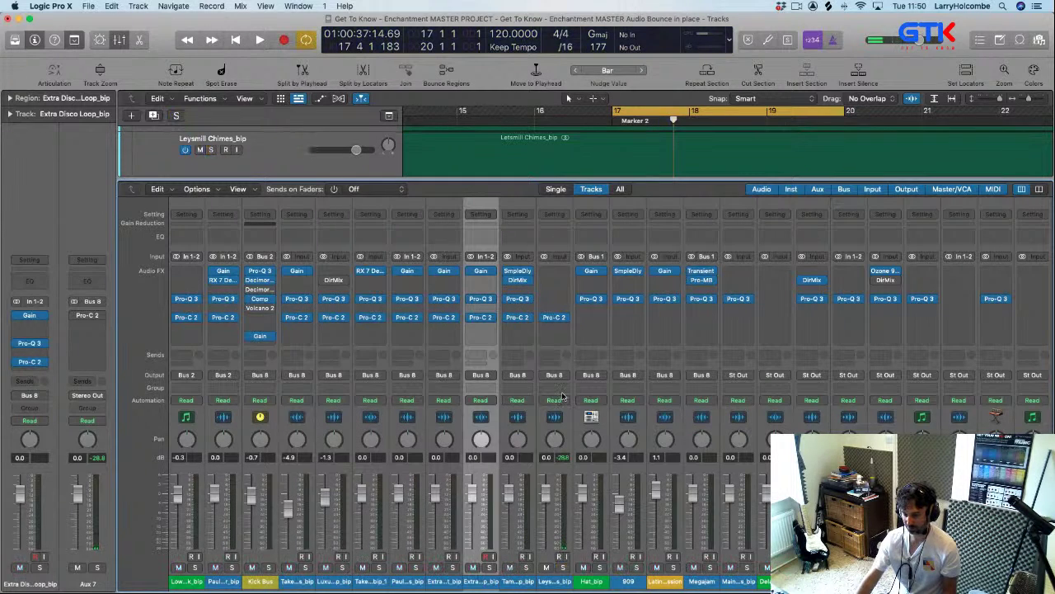
- Play the full mix from bar 17 and compare it with the Leysmill Chimes_bip Pro-C 2 bypassed and active
{"action": "key", "text": "x"}
{"action": "scroll", "coordinate": [559, 385], "scroll_direction": "down", "scroll_amount": 8}
{"action": "scroll", "coordinate": [560, 385], "scroll_direction": "down", "scroll_amount": 10}
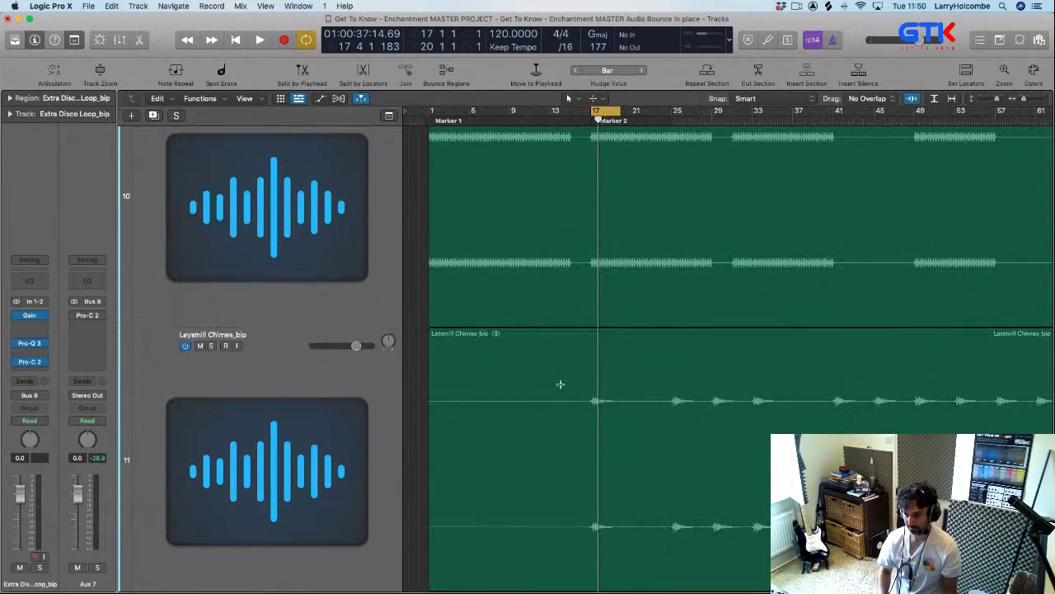
{"action": "scroll", "coordinate": [559, 385], "scroll_direction": "down", "scroll_amount": 8}
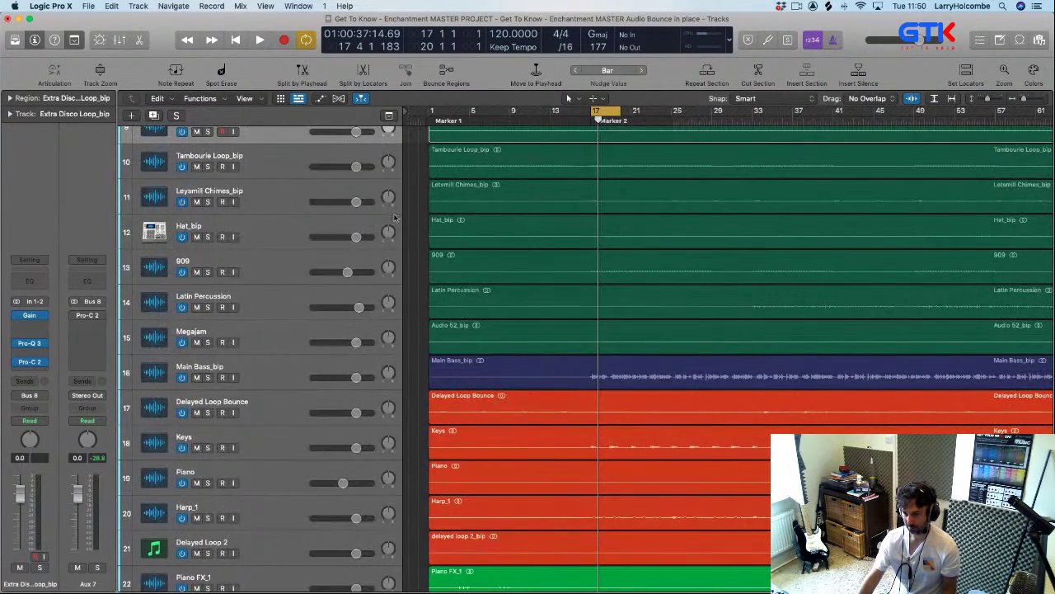
{"action": "key", "text": "x"}
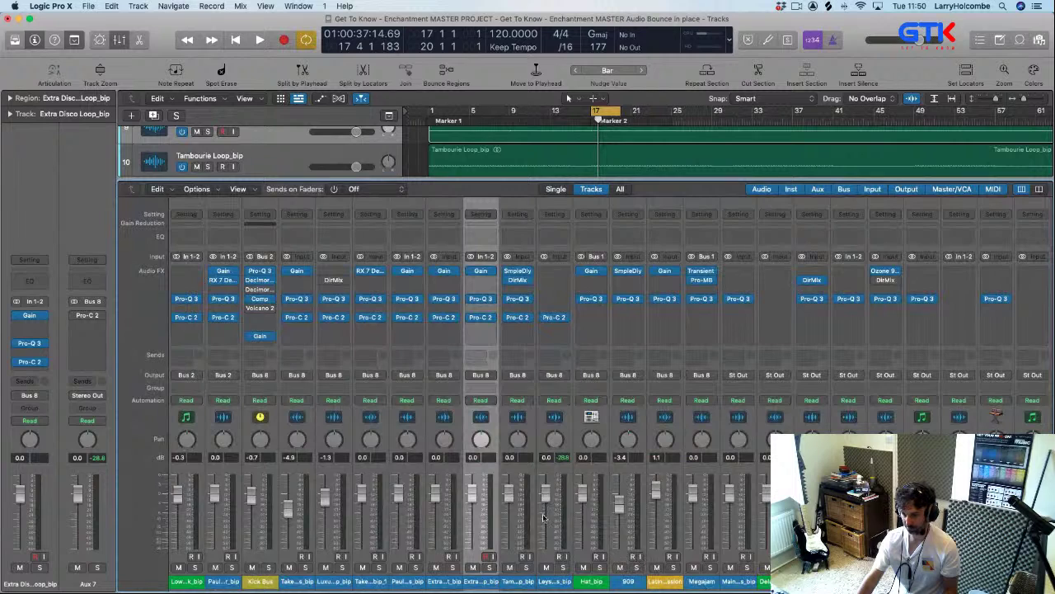
{"action": "key", "text": "space"}
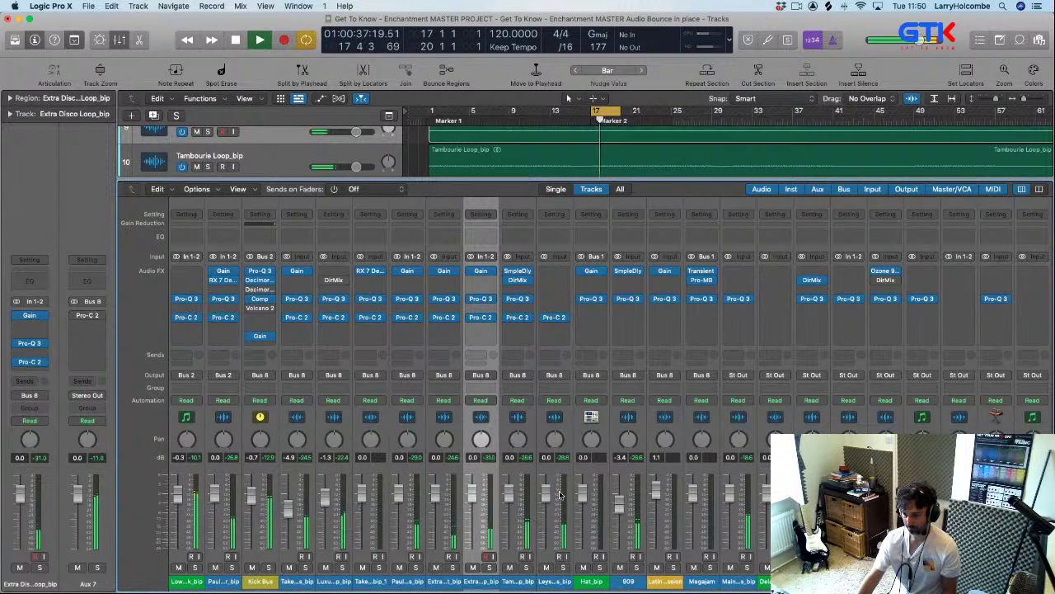
{"action": "key", "text": "space"}
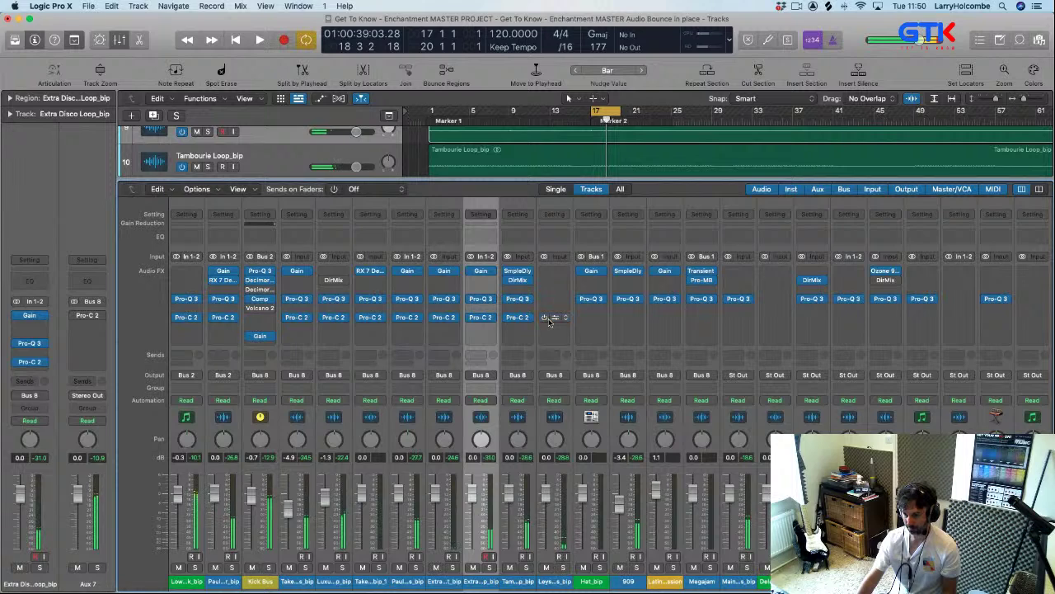
{"action": "key", "text": "space"}
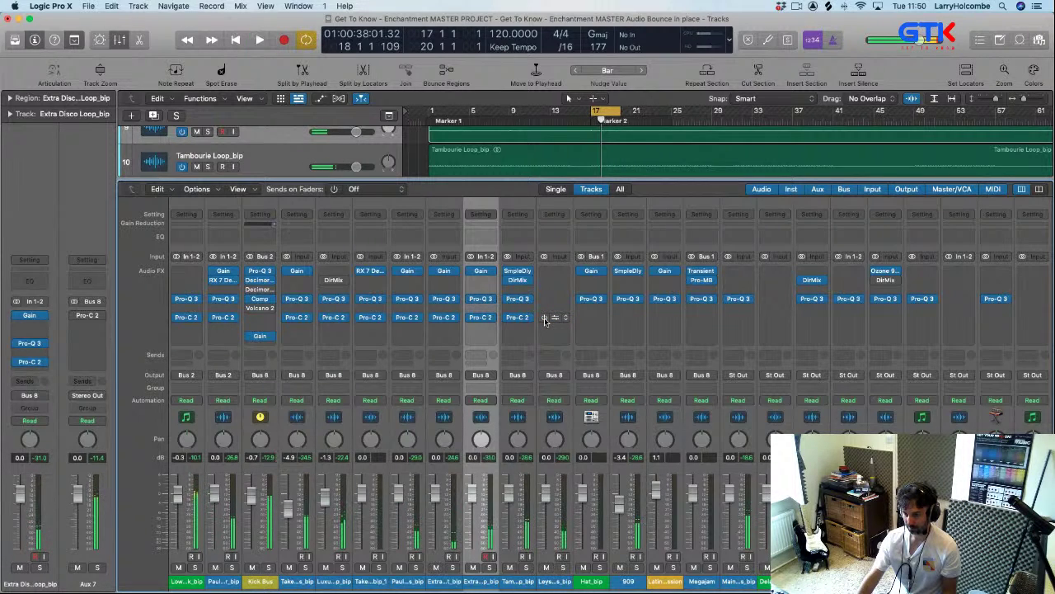
{"action": "key", "text": "space"}
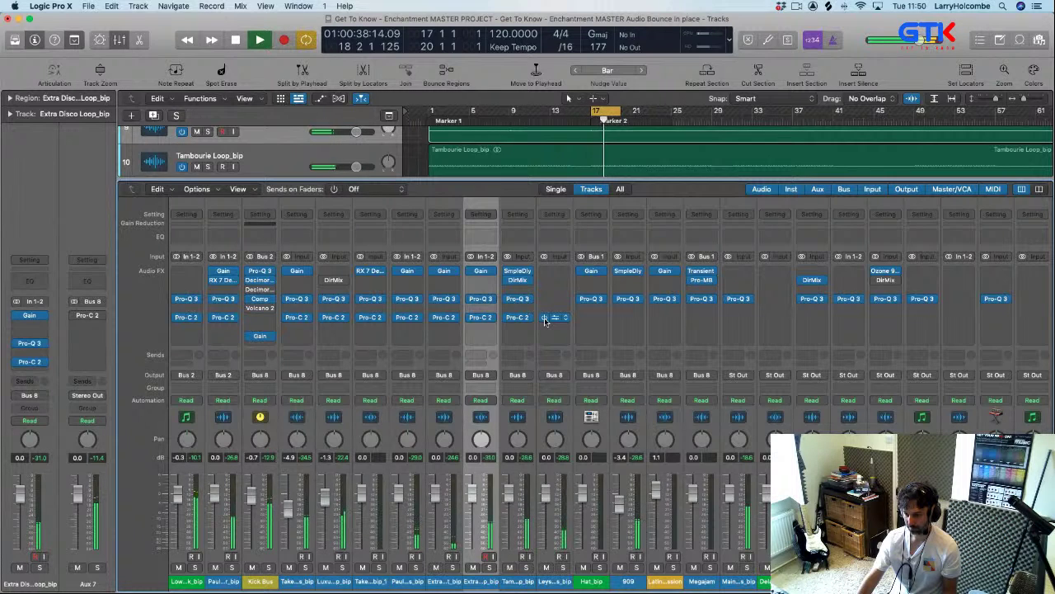
- Set the cycle range from bar 49 to bar 57, select the Hat_bip track and open the mixer
{"action": "key", "text": "x"}
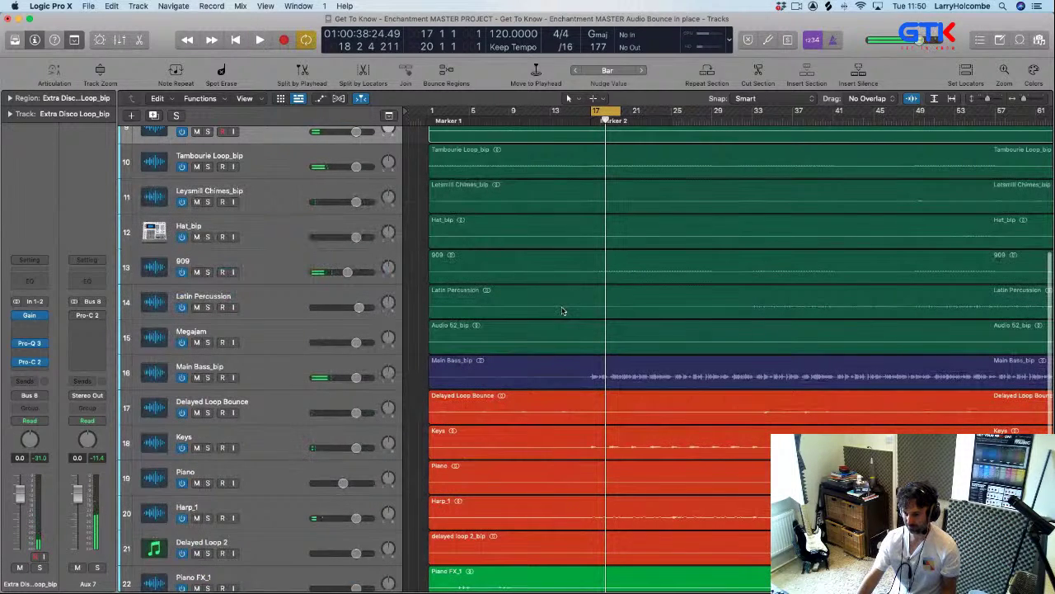
{"action": "scroll", "coordinate": [564, 305], "scroll_direction": "up", "scroll_amount": 1}
{"action": "scroll", "coordinate": [566, 276], "scroll_direction": "down", "scroll_amount": 1}
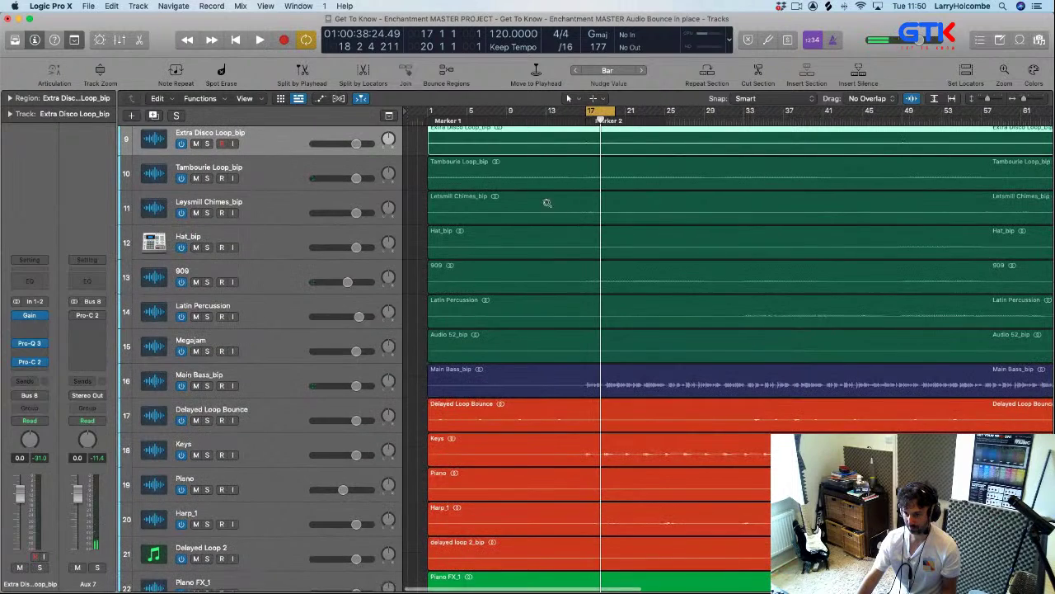
{"action": "left_click_drag", "start_coordinate": [545, 201], "coordinate": [705, 353]}
{"action": "scroll", "coordinate": [695, 340], "scroll_direction": "down", "scroll_amount": 3}
{"action": "scroll", "coordinate": [684, 339], "scroll_direction": "right", "scroll_amount": 3}
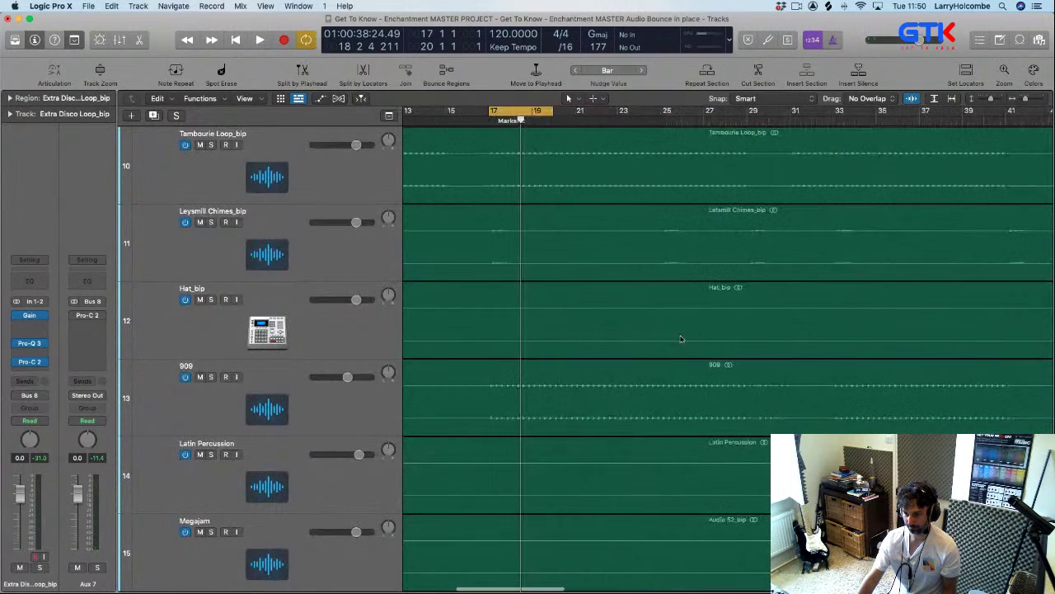
{"action": "scroll", "coordinate": [614, 164], "scroll_direction": "right", "scroll_amount": 5}
{"action": "scroll", "coordinate": [619, 179], "scroll_direction": "down", "scroll_amount": 2}
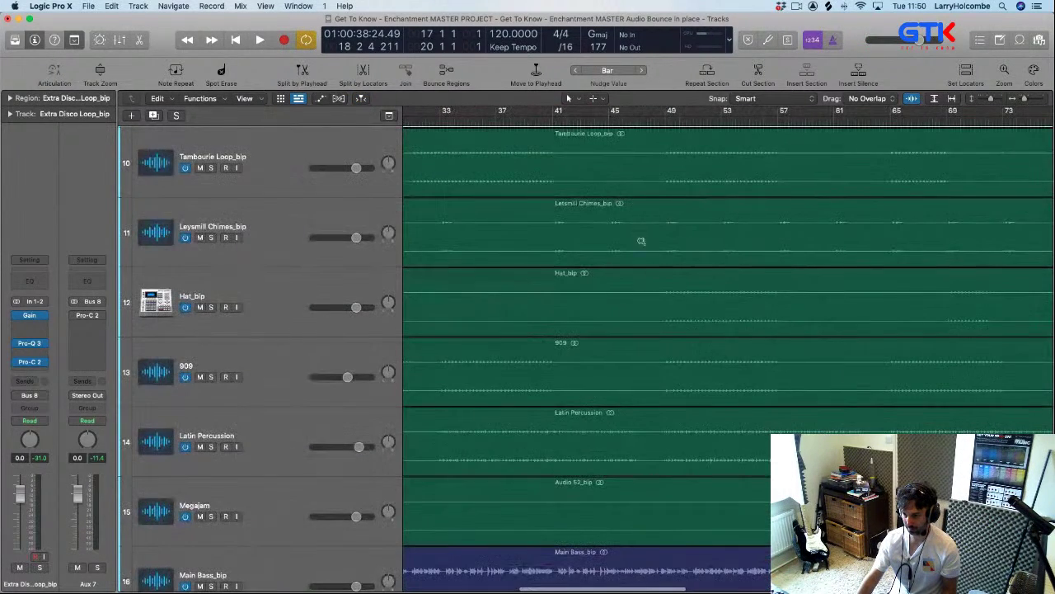
{"action": "scroll", "coordinate": [640, 240], "scroll_direction": "up", "scroll_amount": 4}
{"action": "left_click_drag", "start_coordinate": [482, 112], "coordinate": [775, 113]}
{"action": "left_click", "coordinate": [338, 324]}
{"action": "key", "text": "x"}
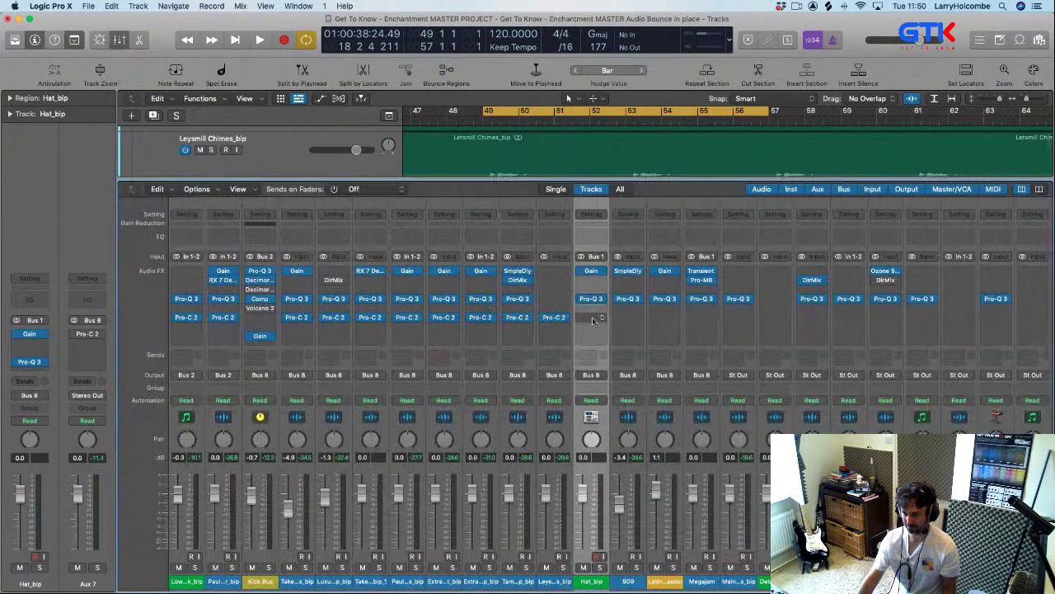
- Insert a Pro-C 2 on Hat_bip and paste in the compressor settings copied from Extra Hat_bip
{"action": "left_click", "coordinate": [591, 317]}
{"action": "mouse_move", "coordinate": [651, 340]}
{"action": "left_click", "coordinate": [719, 347]}
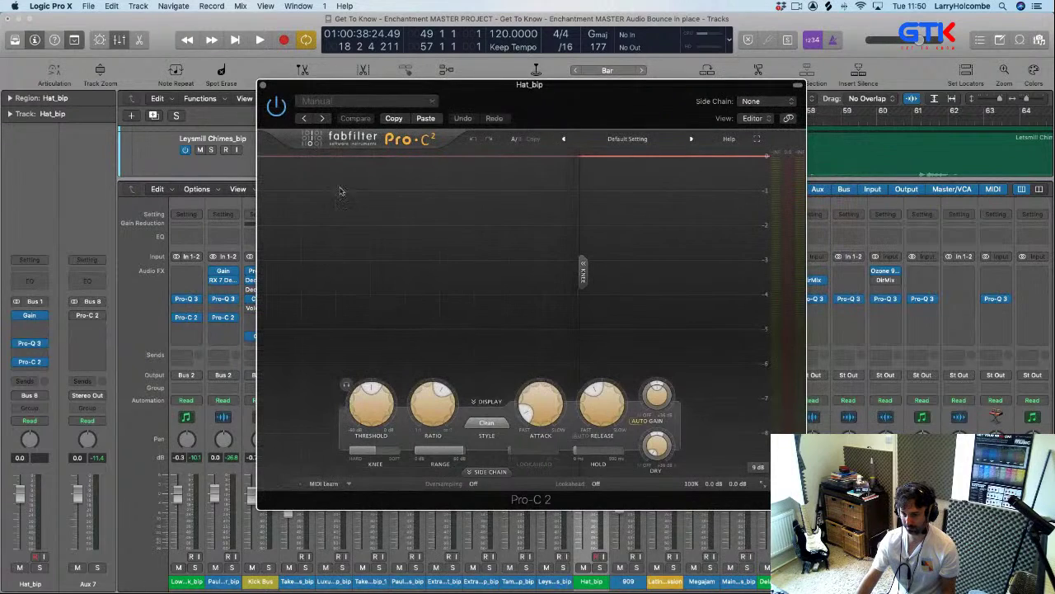
{"action": "left_click", "coordinate": [261, 86]}
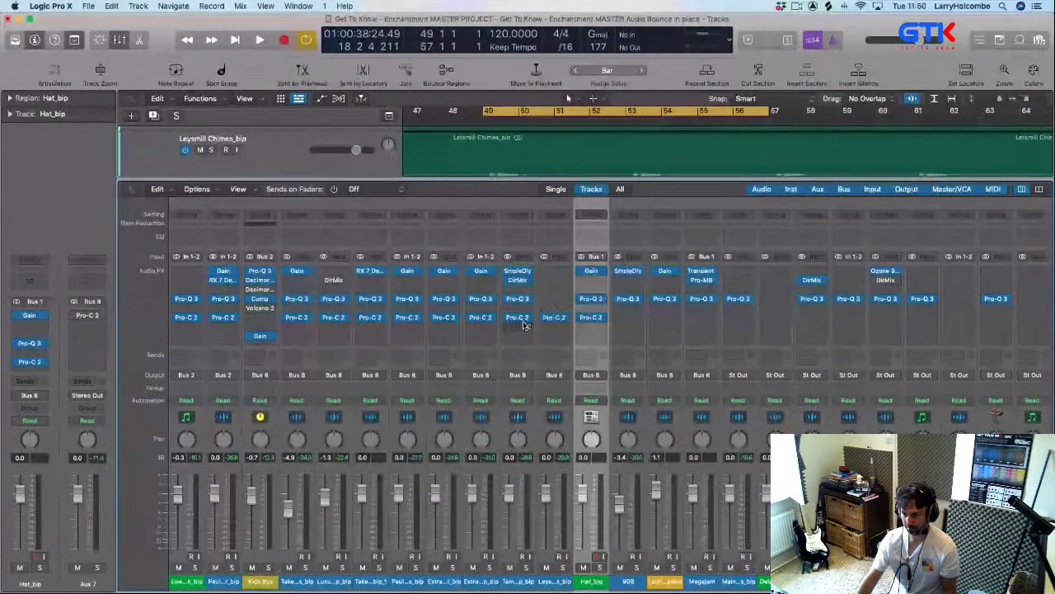
{"action": "left_click", "coordinate": [446, 318]}
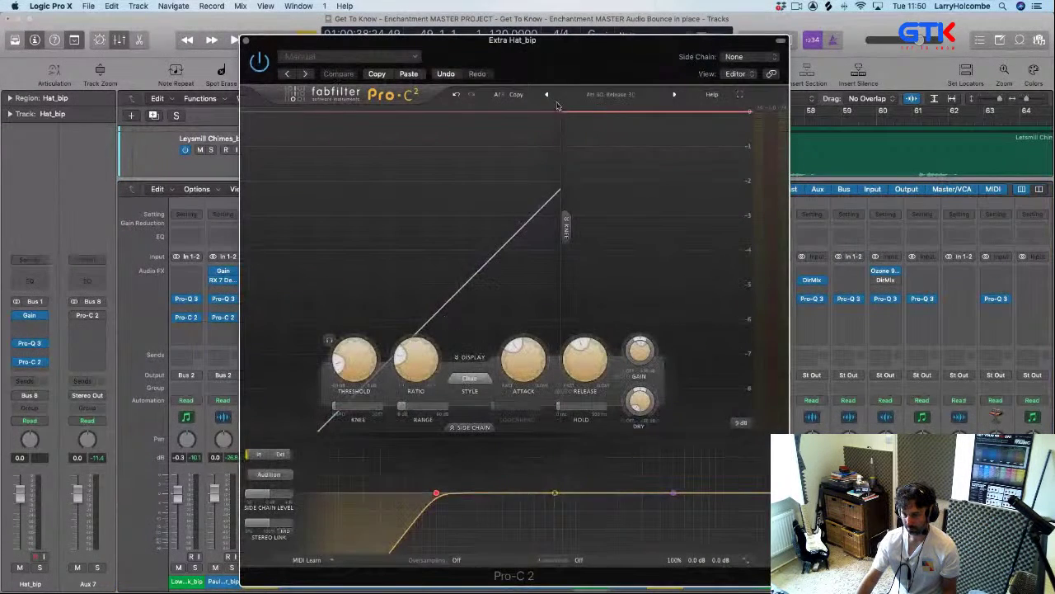
{"action": "left_click", "coordinate": [245, 40]}
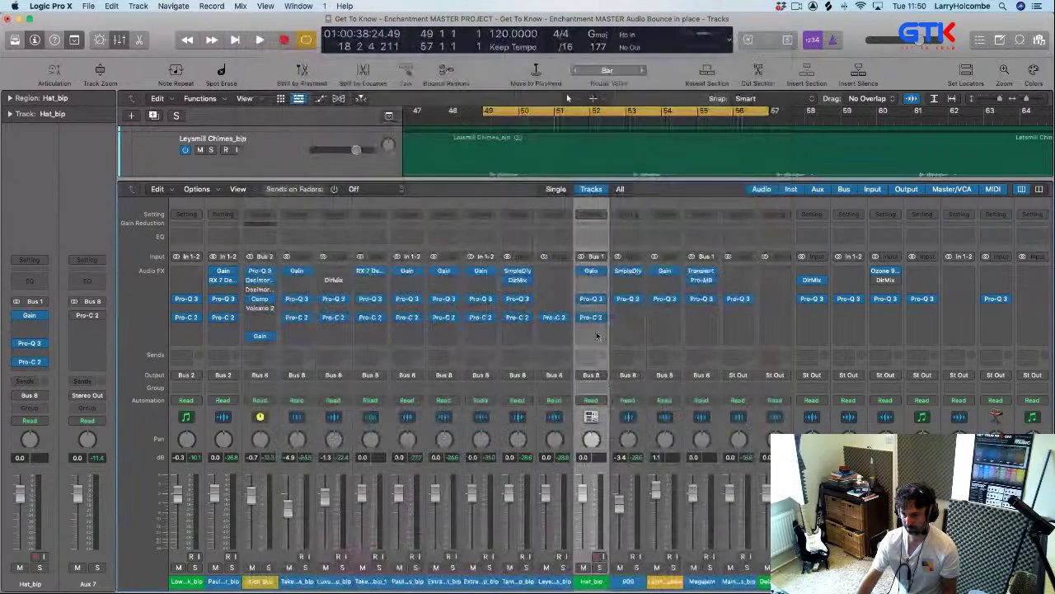
{"action": "left_click", "coordinate": [592, 319]}
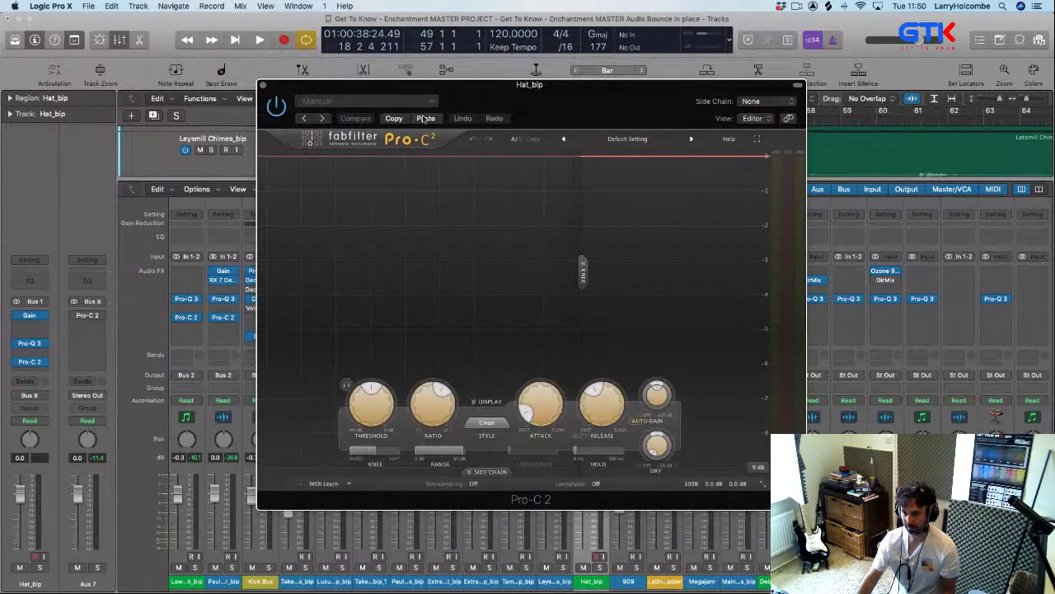
{"action": "left_click", "coordinate": [425, 118]}
- Play the cycle section, lower the Hat_bip compressor's threshold to about -43.54 dB and hide the plug-in window
{"action": "key", "text": "space"}
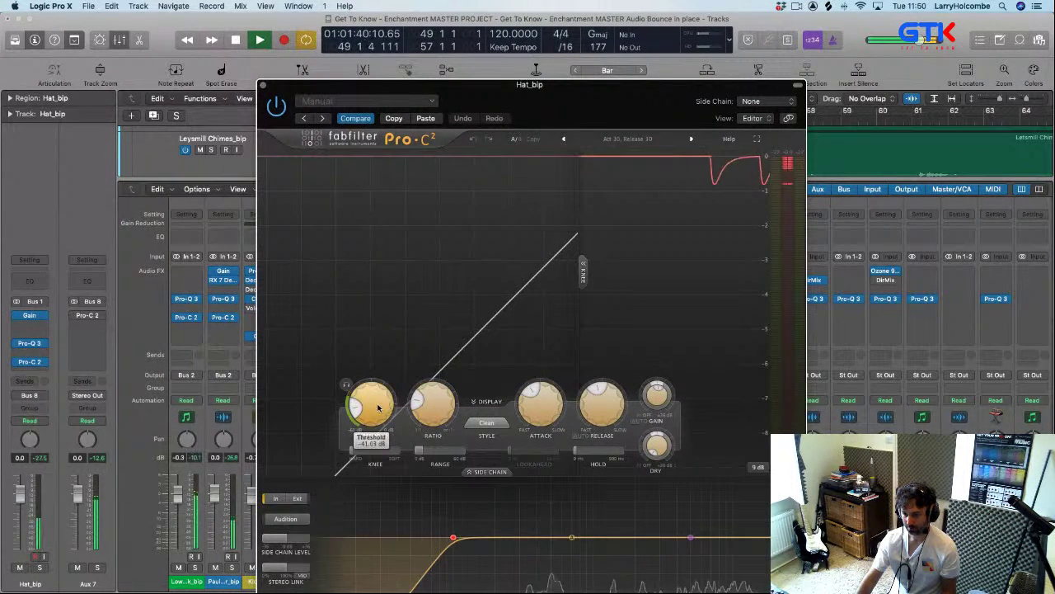
{"action": "scroll", "coordinate": [378, 407], "scroll_direction": "down", "scroll_amount": 3}
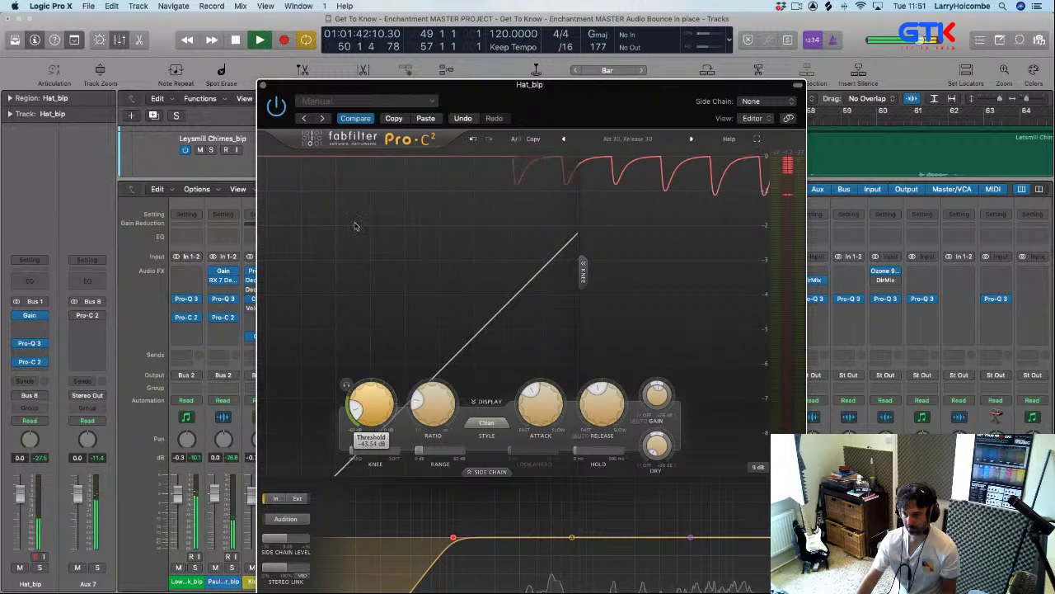
{"action": "key", "text": "v"}
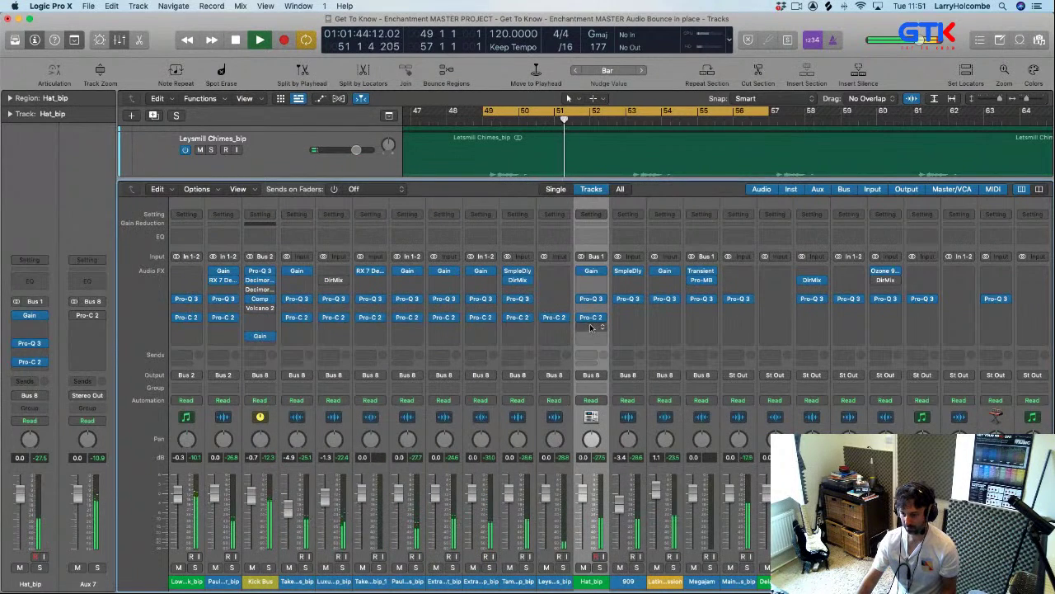
- Open the Pro-C 2 copied to the 909 channel, raise its threshold above -43.54 dB during playback and close it
{"action": "key", "text": "v"}
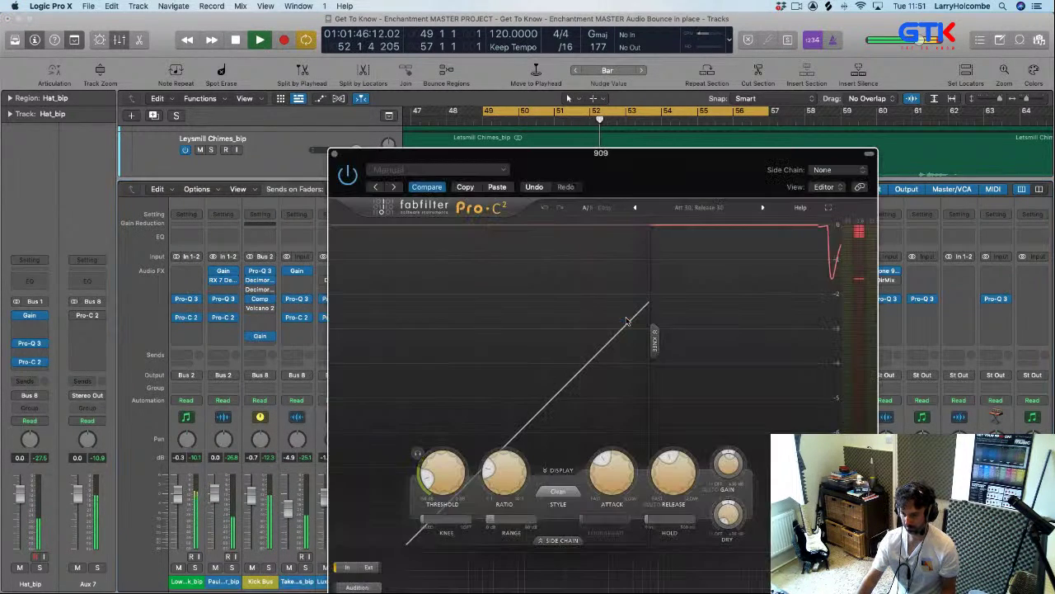
{"action": "left_click_drag", "start_coordinate": [513, 157], "coordinate": [503, 120]}
{"action": "mouse_move", "coordinate": [438, 446]}
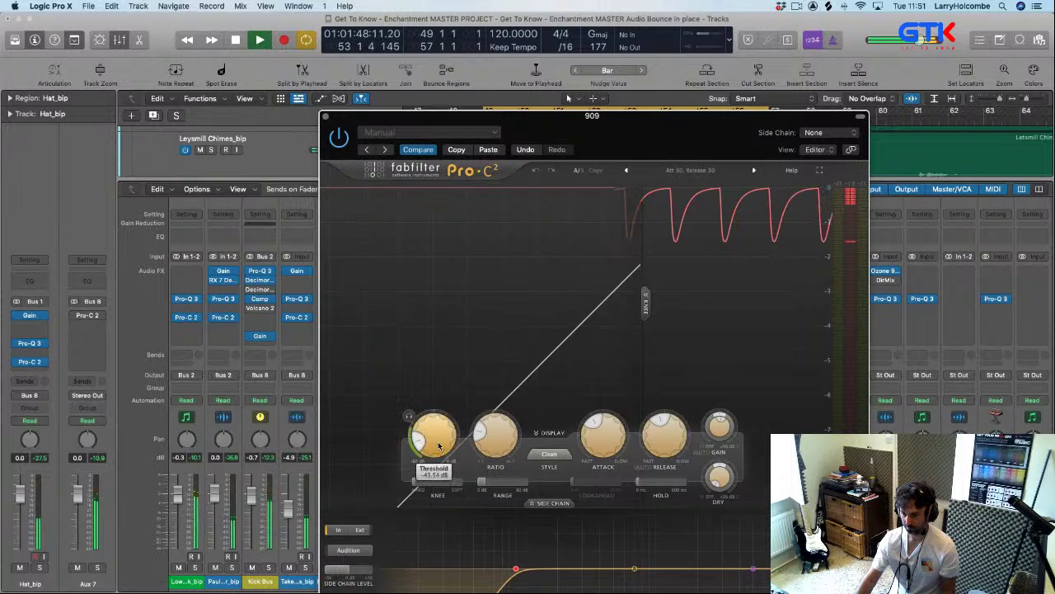
{"action": "scroll", "coordinate": [439, 446], "scroll_direction": "up", "scroll_amount": 5}
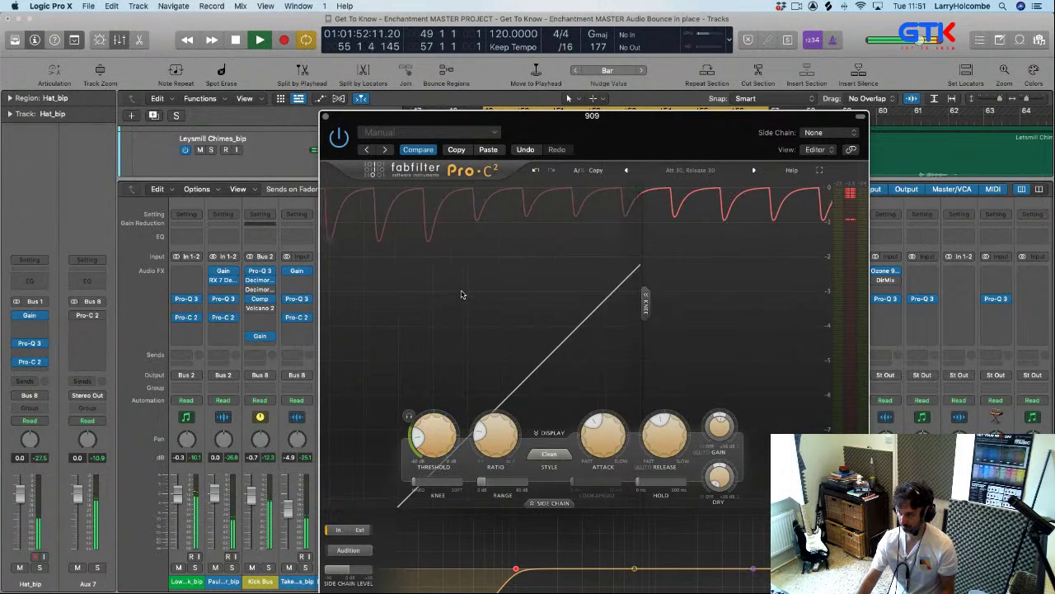
{"action": "key", "text": "super+w"}
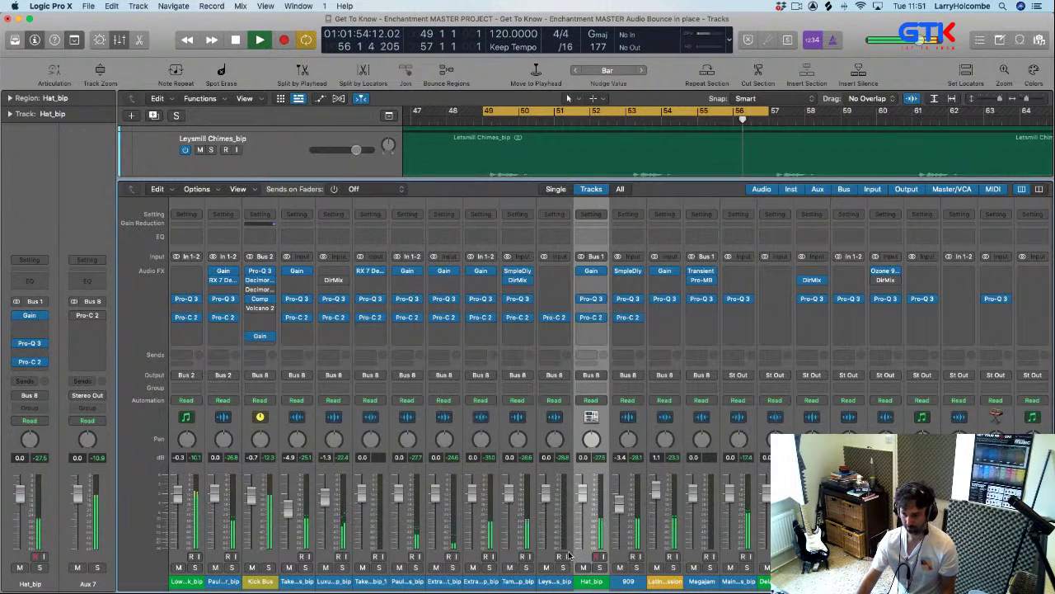
{"action": "key", "text": "space"}
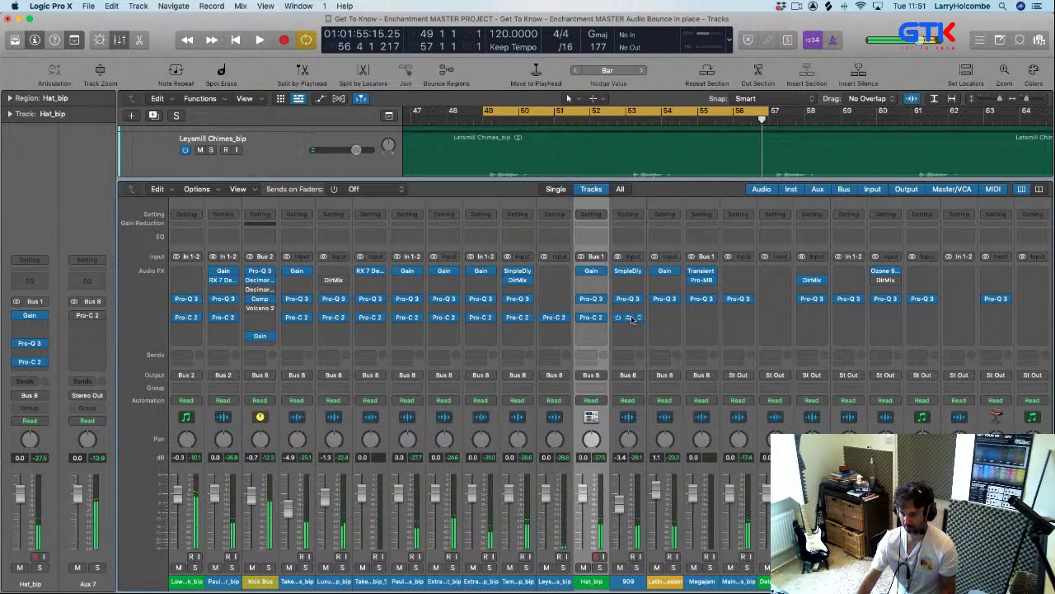
- Copy the 909 channel's Pro-C 2 to Latin Percussion and lower its threshold below -38.78 dB while that channel plays soloed
{"action": "left_click_drag", "start_coordinate": [631, 320], "coordinate": [665, 318]}
{"action": "key", "text": "space"}
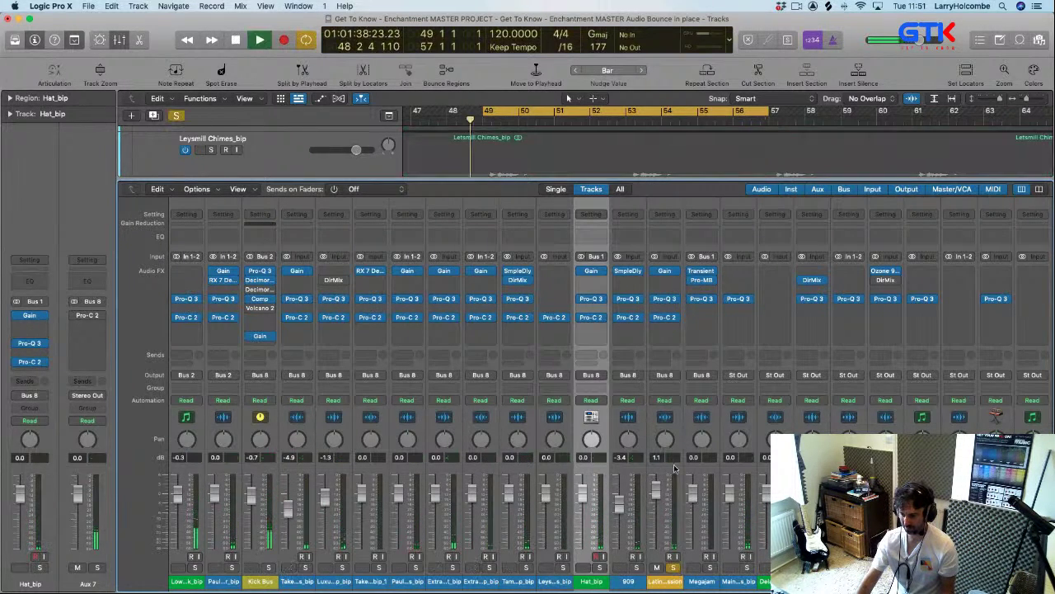
{"action": "left_click", "coordinate": [665, 318]}
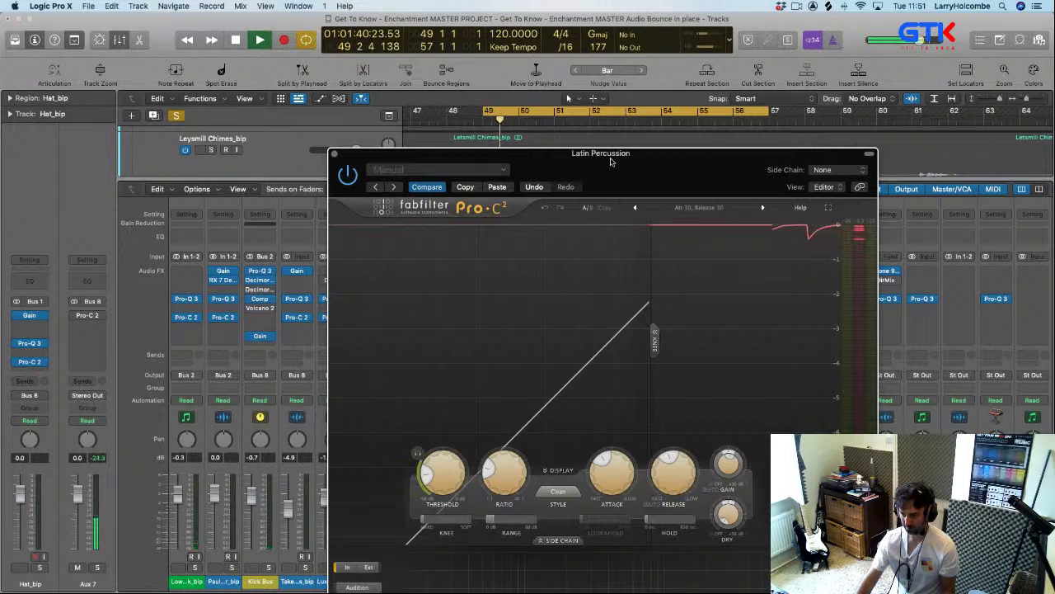
{"action": "left_click_drag", "start_coordinate": [660, 153], "coordinate": [565, 47]}
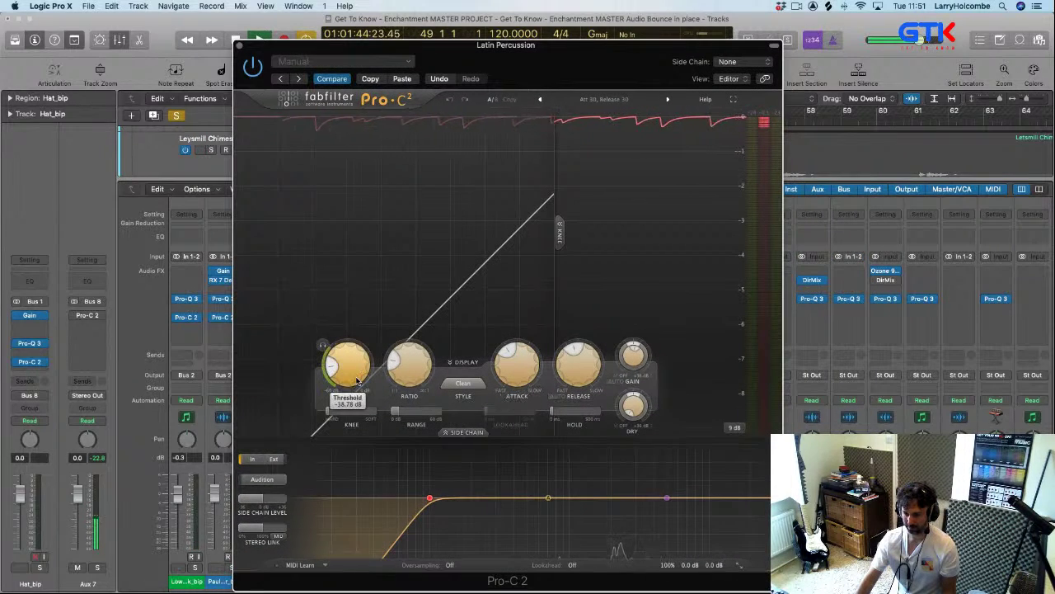
{"action": "scroll", "coordinate": [406, 362], "scroll_direction": "up", "scroll_amount": 3}
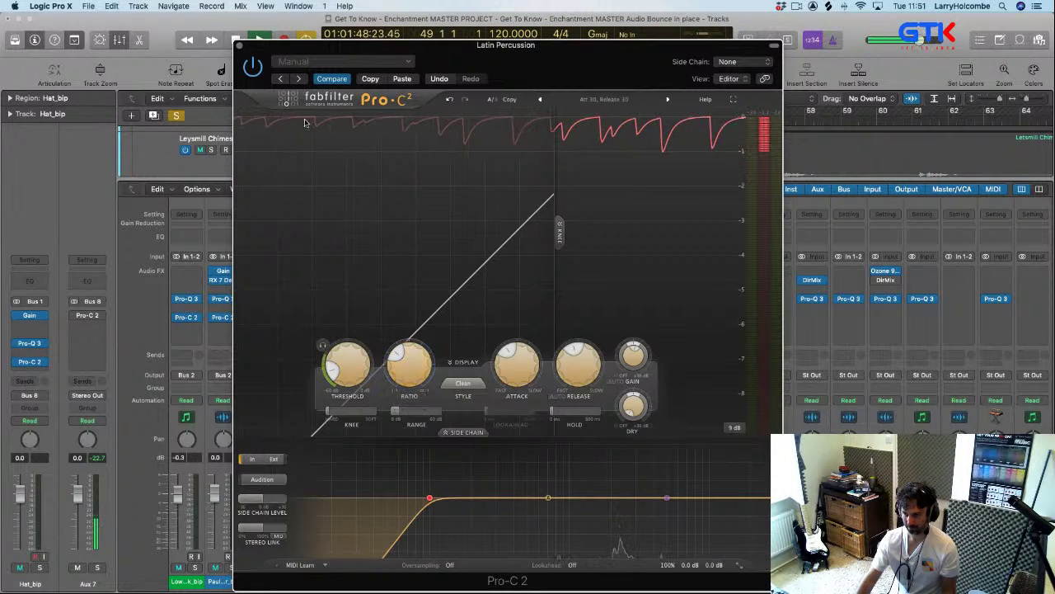
{"action": "left_click", "coordinate": [240, 46]}
{"action": "key", "text": "space"}
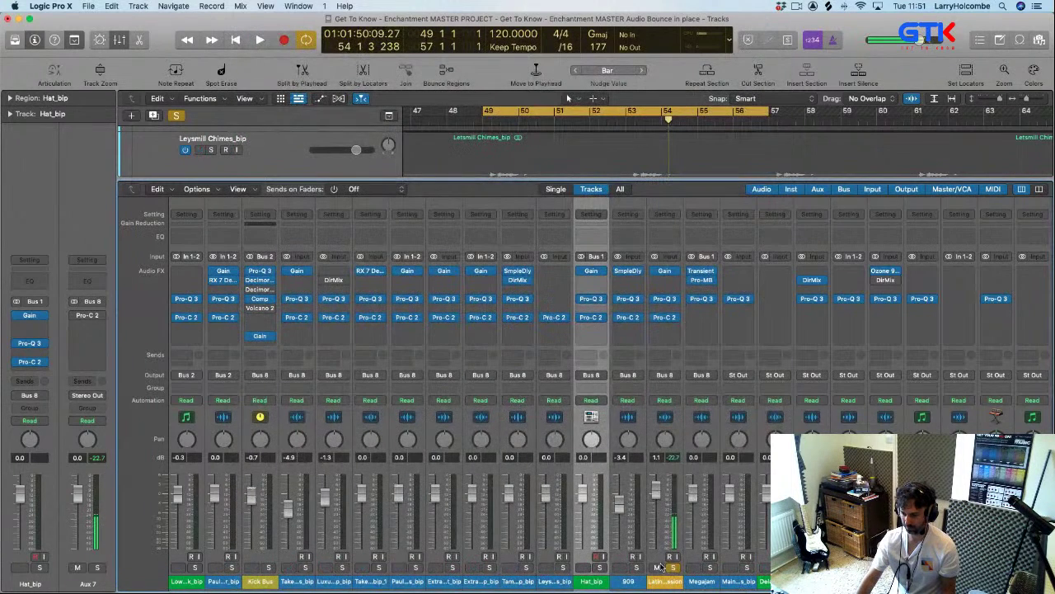
{"action": "left_click", "coordinate": [674, 568]}
- Play the full mix and set the cycle range from bar 105 to bar 113, over the Megajam audio
{"action": "key", "text": "space"}
{"action": "key", "text": "x"}
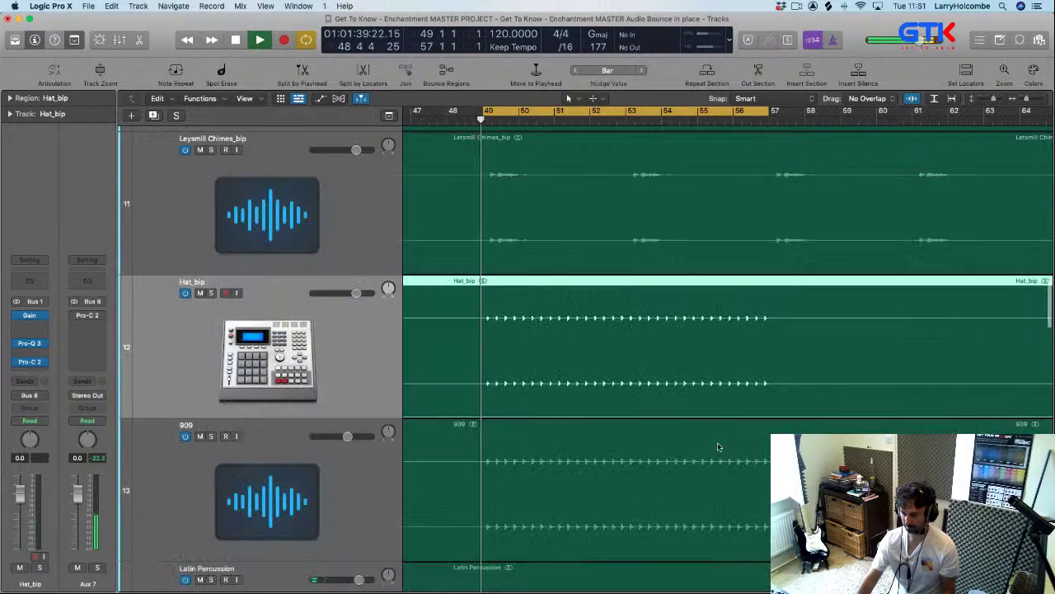
{"action": "scroll", "coordinate": [708, 442], "scroll_direction": "down", "scroll_amount": 10}
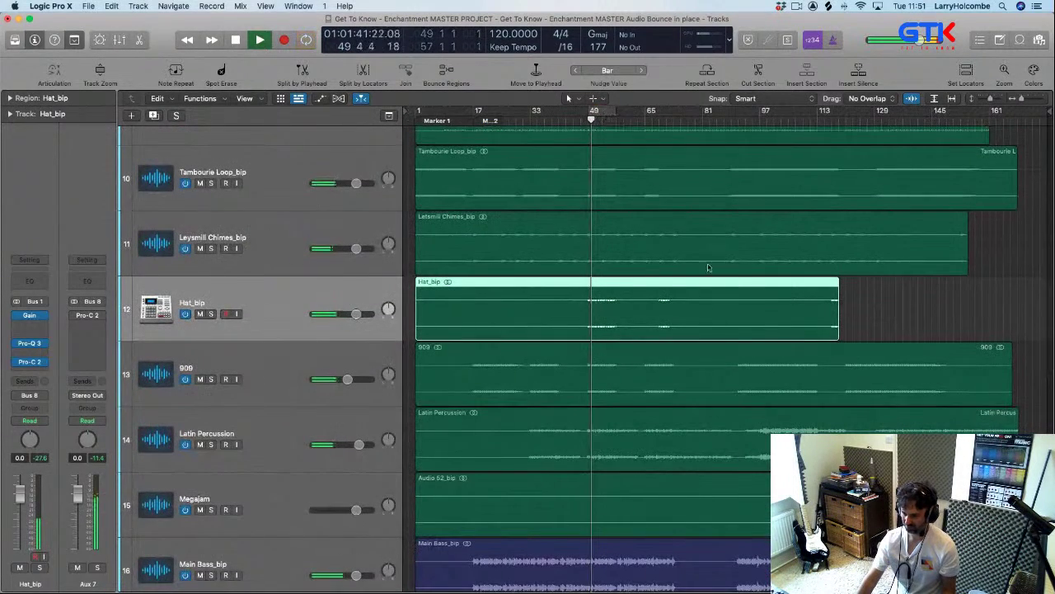
{"action": "scroll", "coordinate": [718, 329], "scroll_direction": "down", "scroll_amount": 3}
{"action": "scroll", "coordinate": [805, 323], "scroll_direction": "up", "scroll_amount": 5}
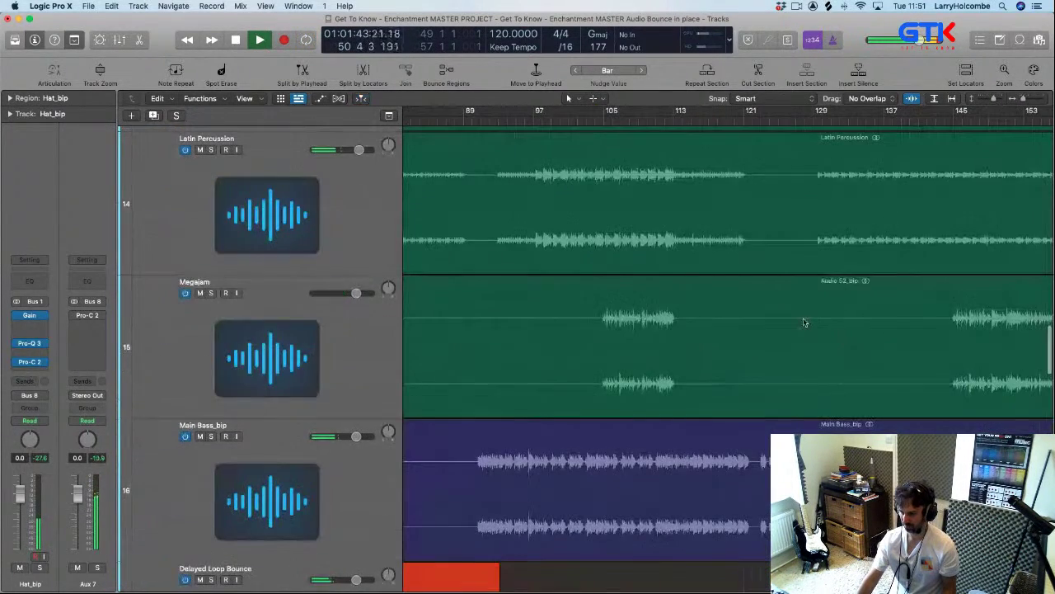
{"action": "left_click_drag", "start_coordinate": [606, 111], "coordinate": [681, 111]}
{"action": "key", "text": "x"}
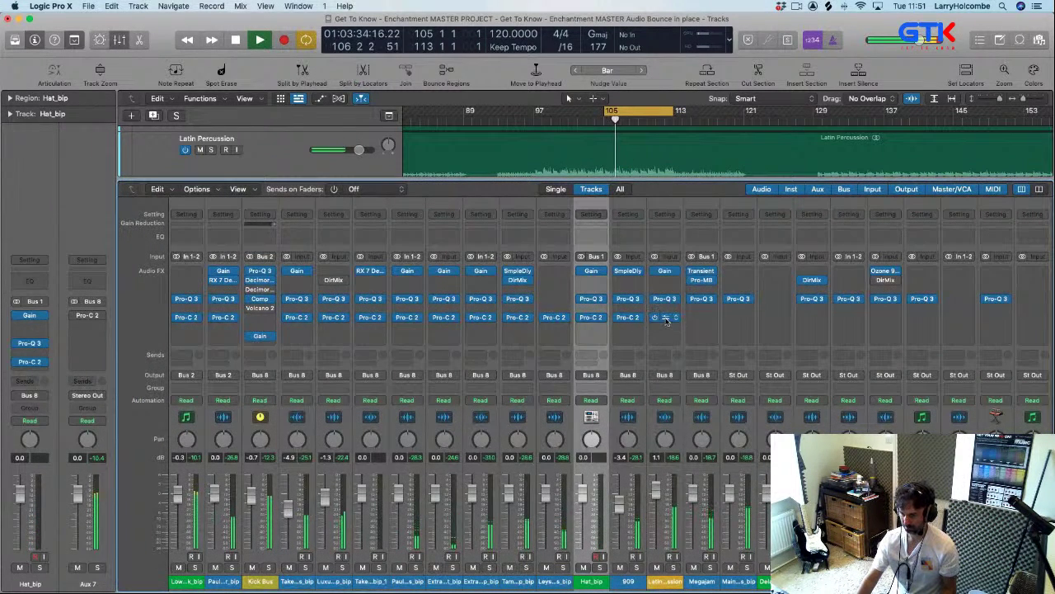
- Copy the Latin Percussion Pro-C 2 to the Megajam channel and raise its threshold to about -35.4 dB
{"action": "left_click_drag", "start_coordinate": [665, 318], "coordinate": [701, 320]}
{"action": "left_click", "coordinate": [699, 317]}
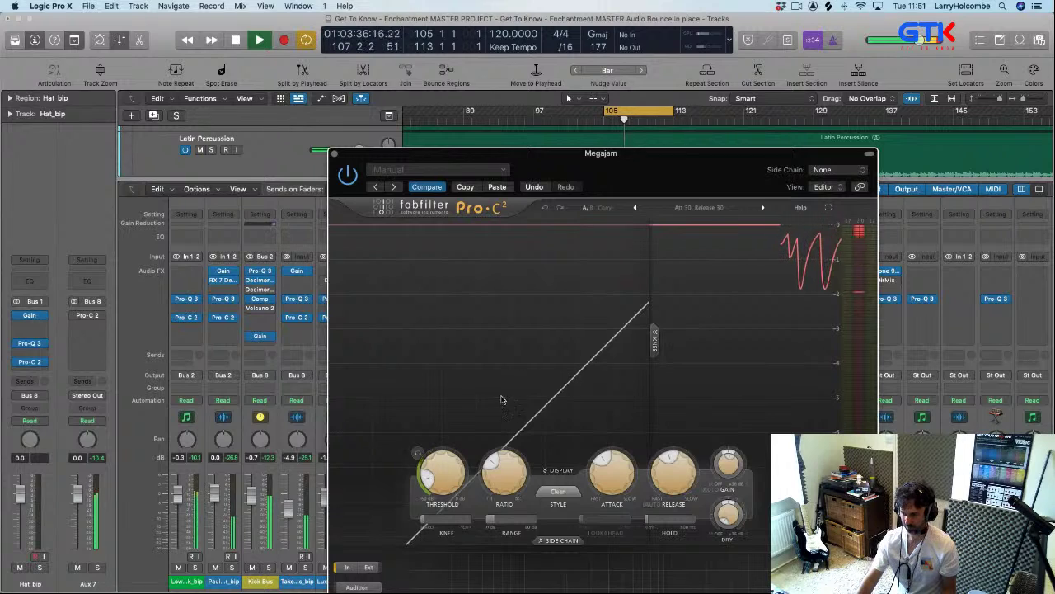
{"action": "left_click_drag", "start_coordinate": [440, 478], "coordinate": [440, 470]}
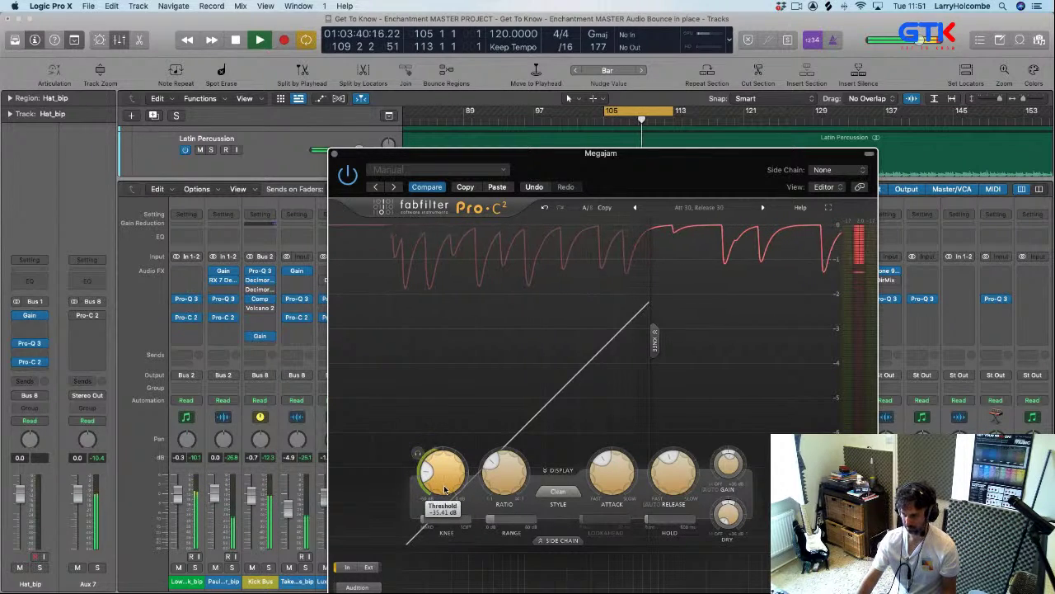
{"action": "mouse_move", "coordinate": [501, 499]}
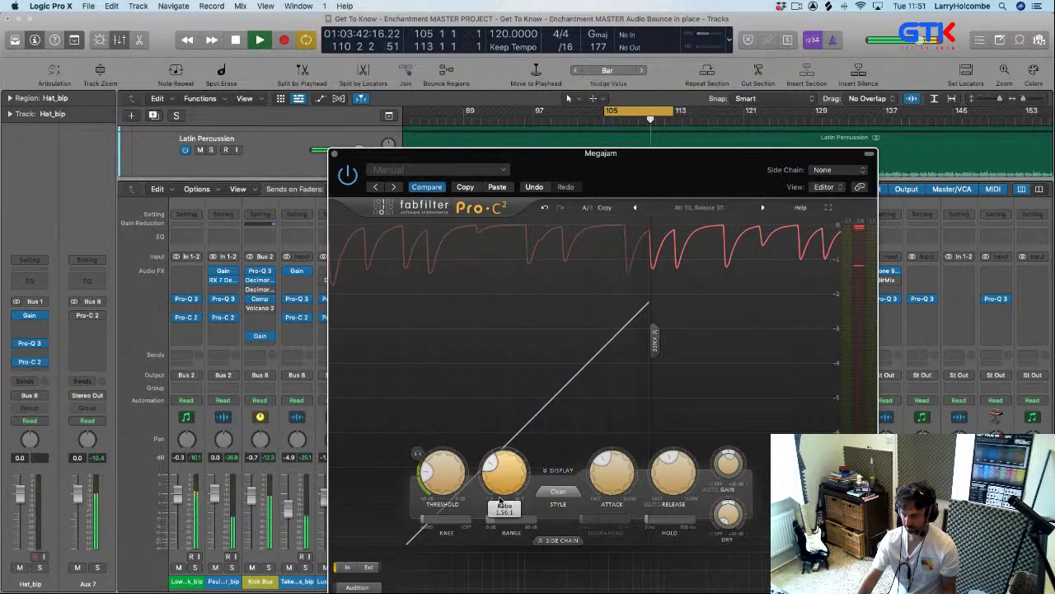
{"action": "left_click", "coordinate": [334, 153]}
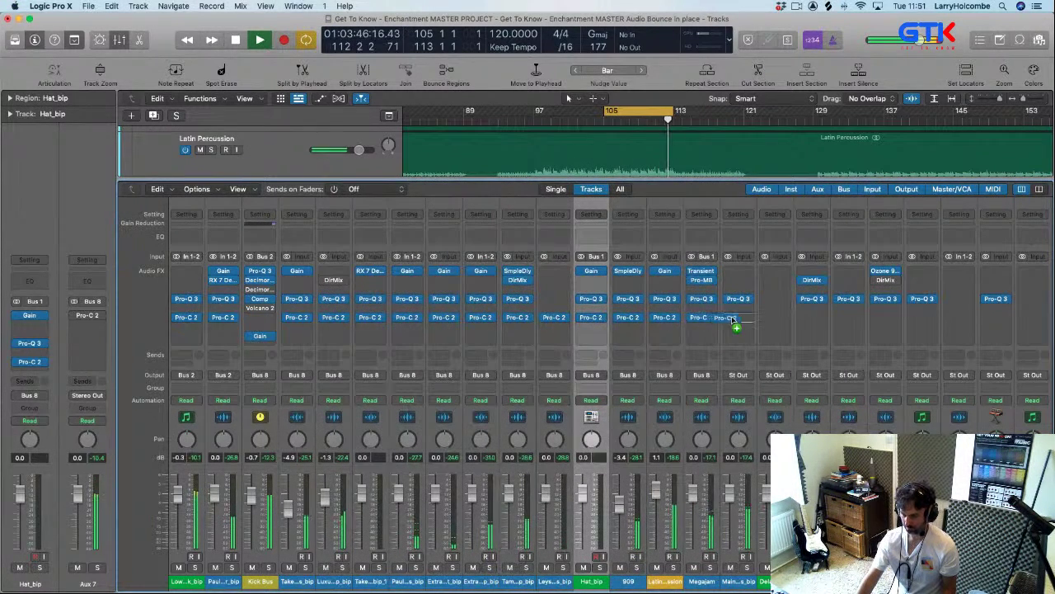
- Stop playback and remove the Pro-C 2 copied onto the Main Bass_bip channel
{"action": "key", "text": "x"}
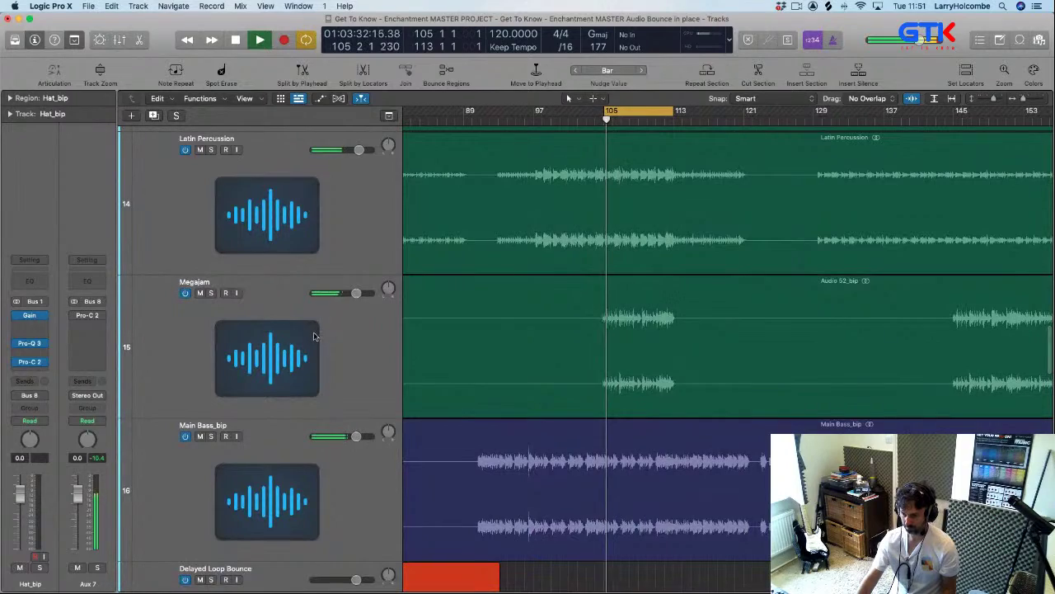
{"action": "key", "text": "x"}
{"action": "key", "text": "space"}
{"action": "left_click", "coordinate": [746, 317]}
{"action": "mouse_move", "coordinate": [760, 281]}
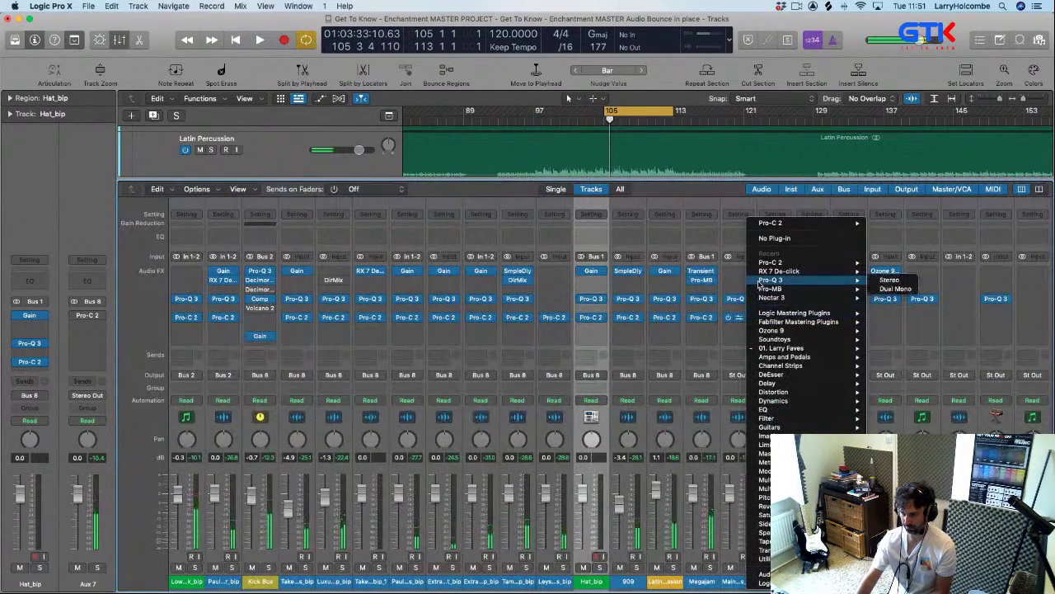
{"action": "left_click", "coordinate": [774, 237]}
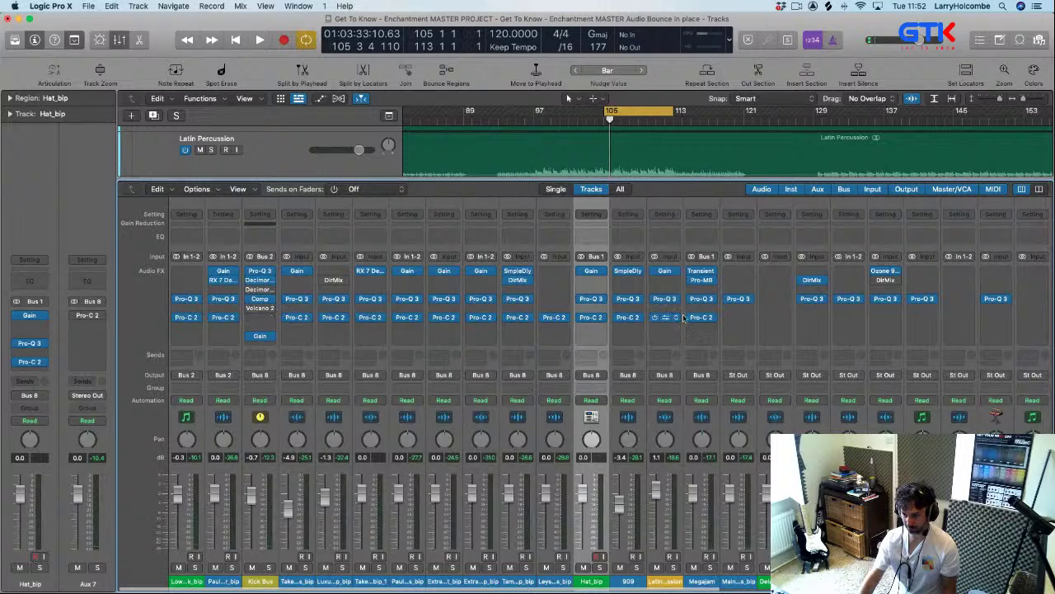
- Select the channels from Low Kick_bip to Megajam, bypass their Pro-C 2 compressors and set the cycle range from bar 17 to bar 49
{"action": "left_click_drag", "start_coordinate": [186, 582], "coordinate": [699, 588]}
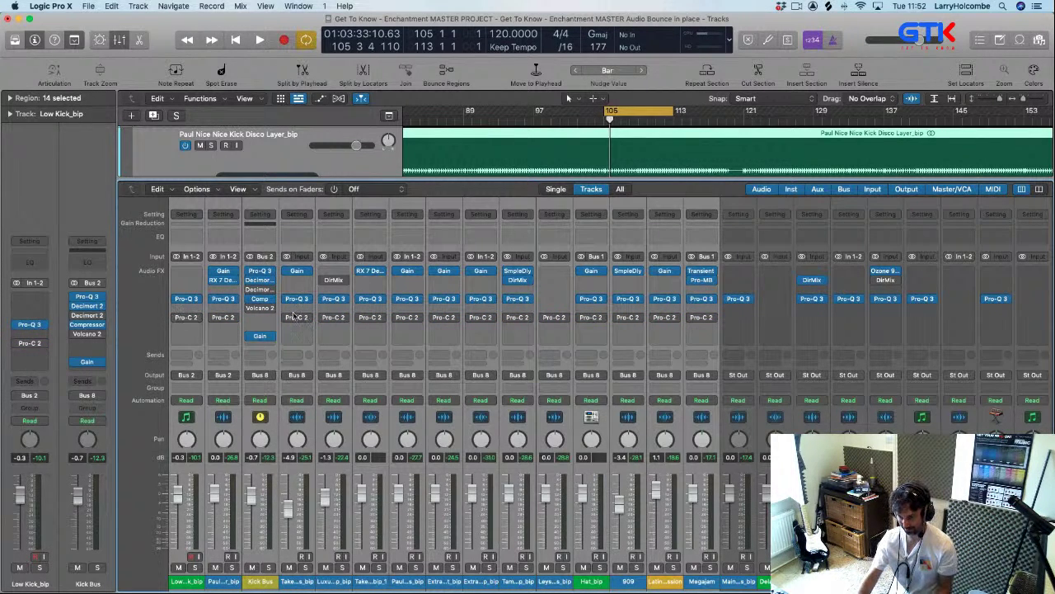
{"action": "key", "text": "x"}
{"action": "scroll", "coordinate": [492, 225], "scroll_direction": "down", "scroll_amount": 5}
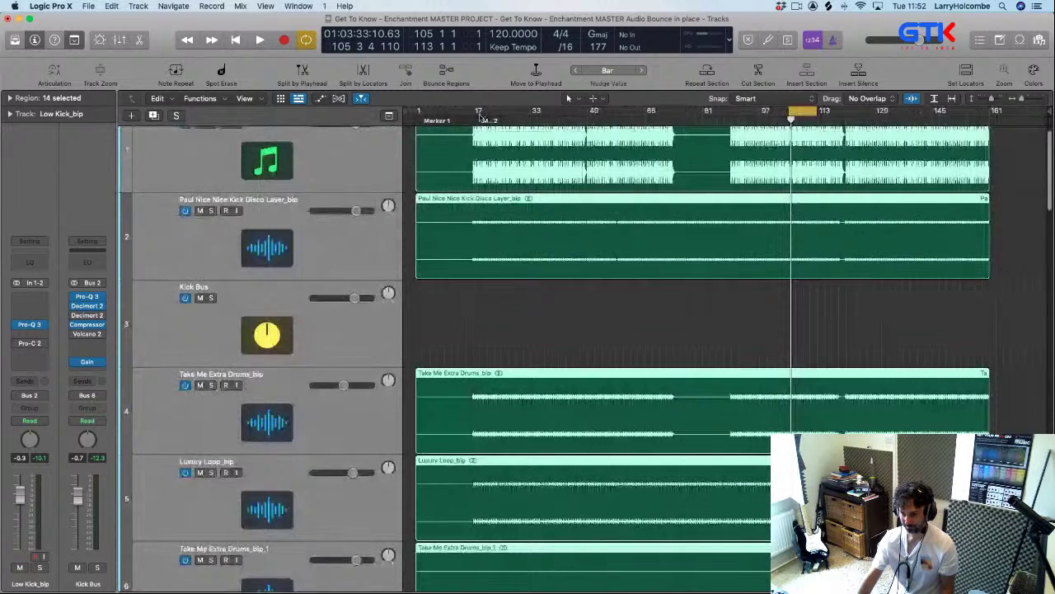
{"action": "left_click_drag", "start_coordinate": [481, 118], "coordinate": [589, 115]}
{"action": "key", "text": "x"}
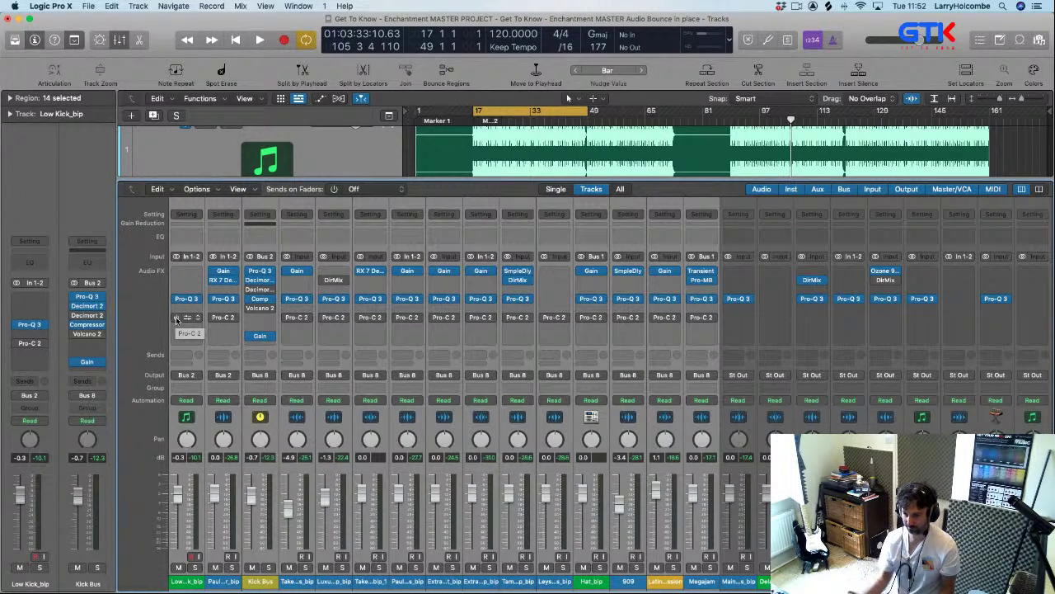
- Play the cycle section and compare the drum and percussion channels with all their Pro-C 2 compressors bypassed and active
{"action": "key", "text": "space"}
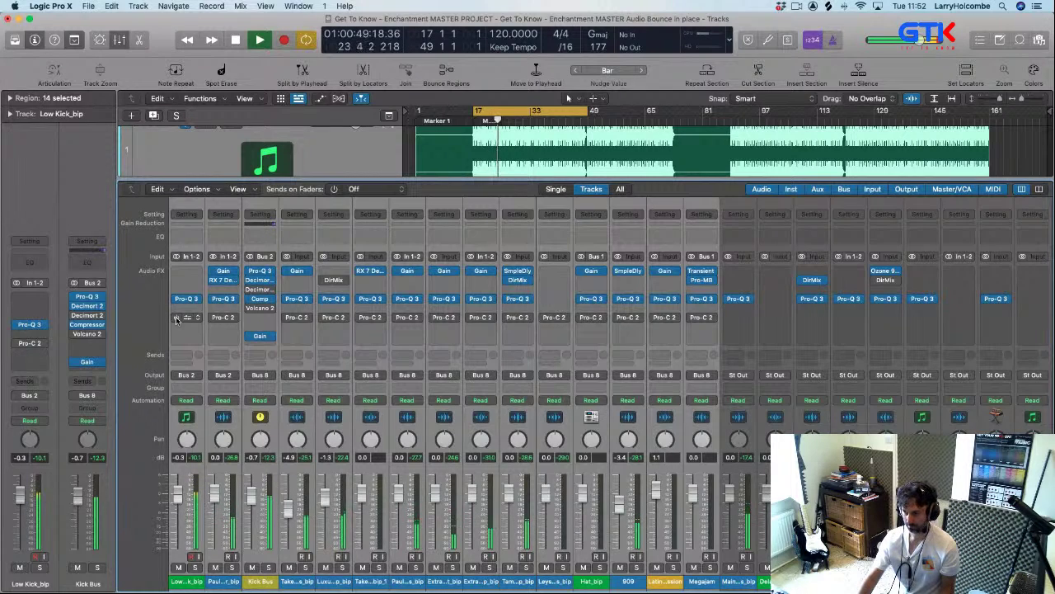
{"action": "key", "text": "space"}
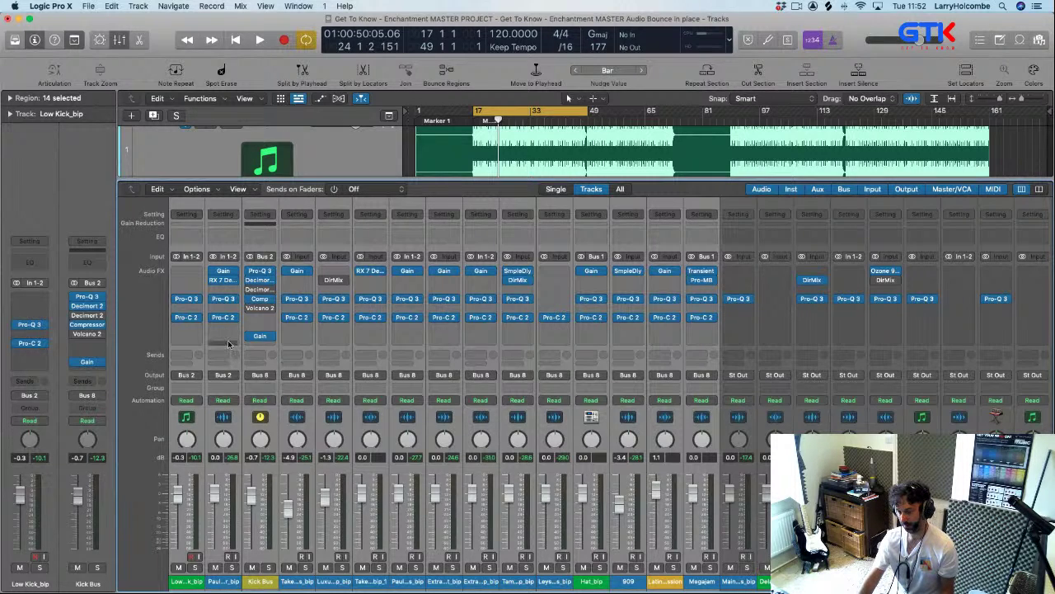
{"action": "key", "text": "space"}
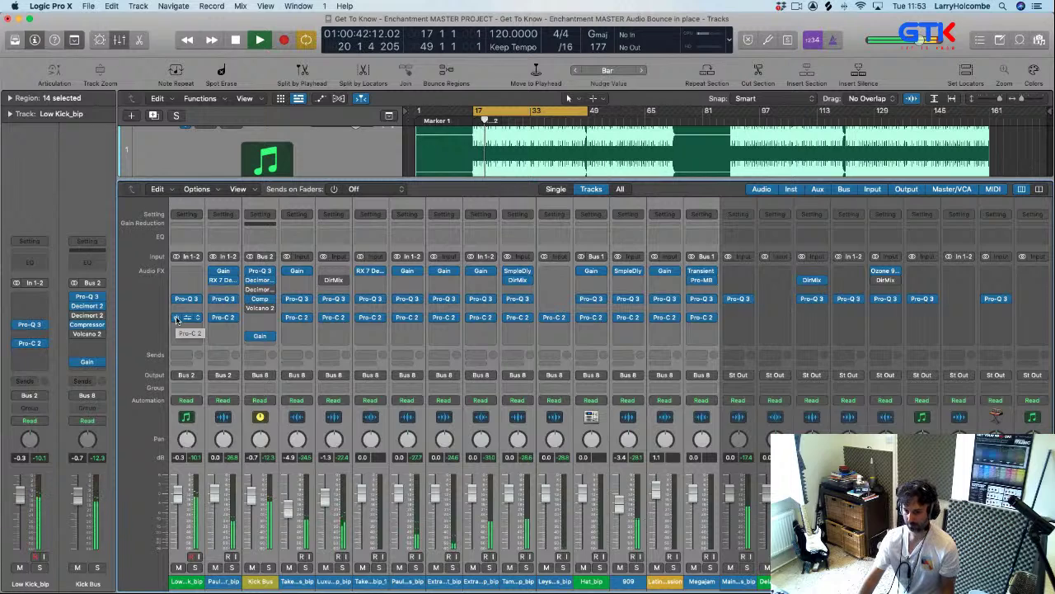
{"action": "key", "text": "space"}
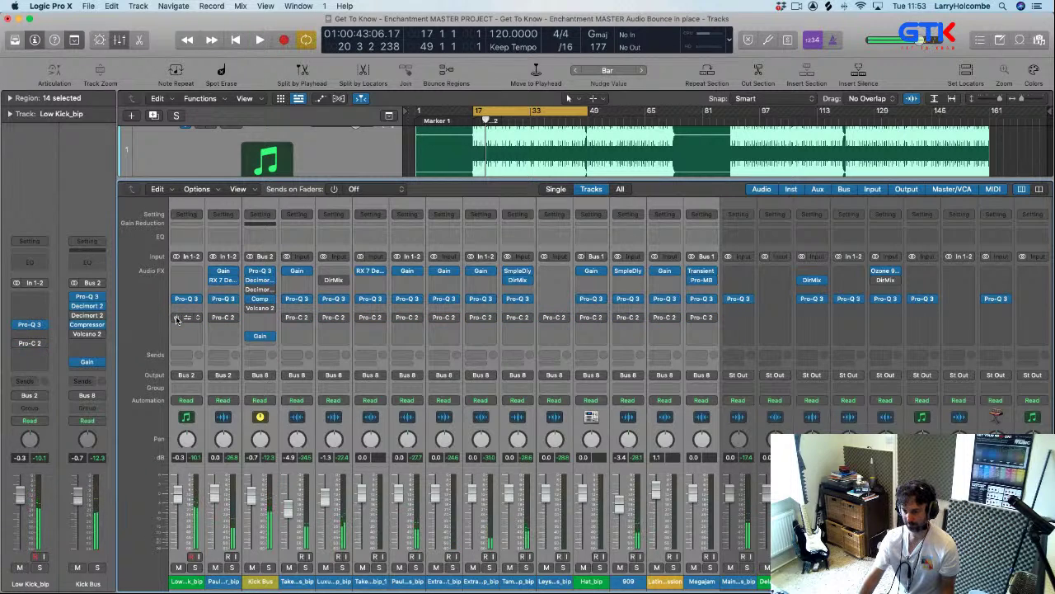
{"action": "key", "text": "space"}
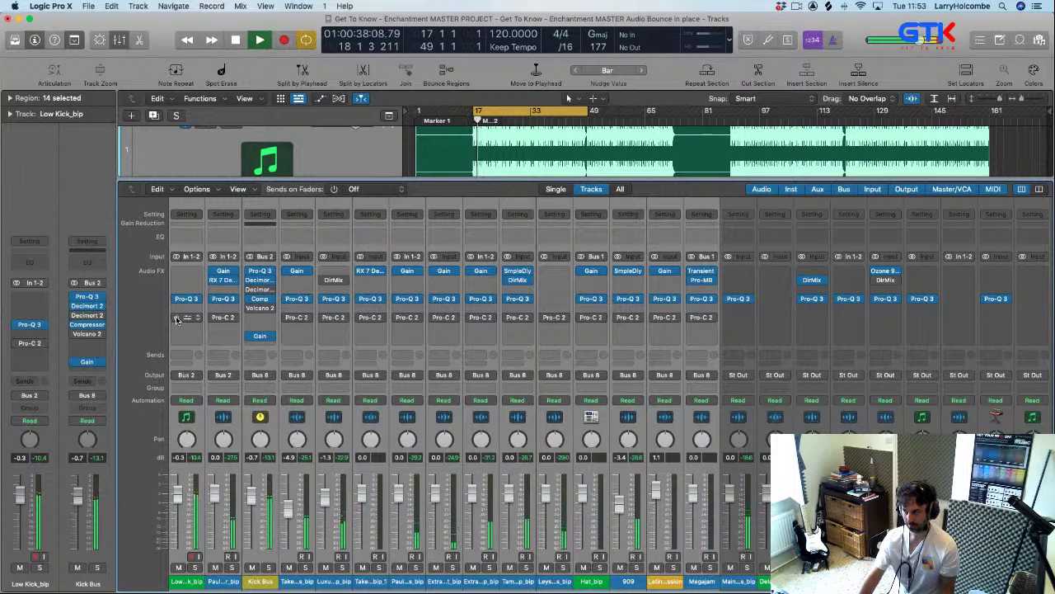
{"action": "key", "text": "space"}
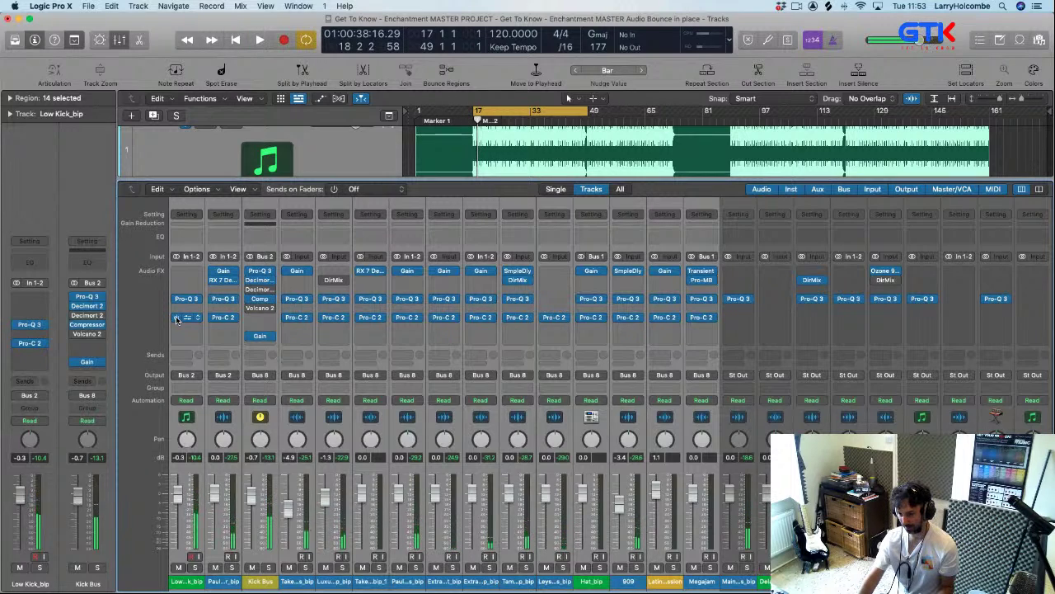
{"action": "mouse_move", "coordinate": [358, 323]}
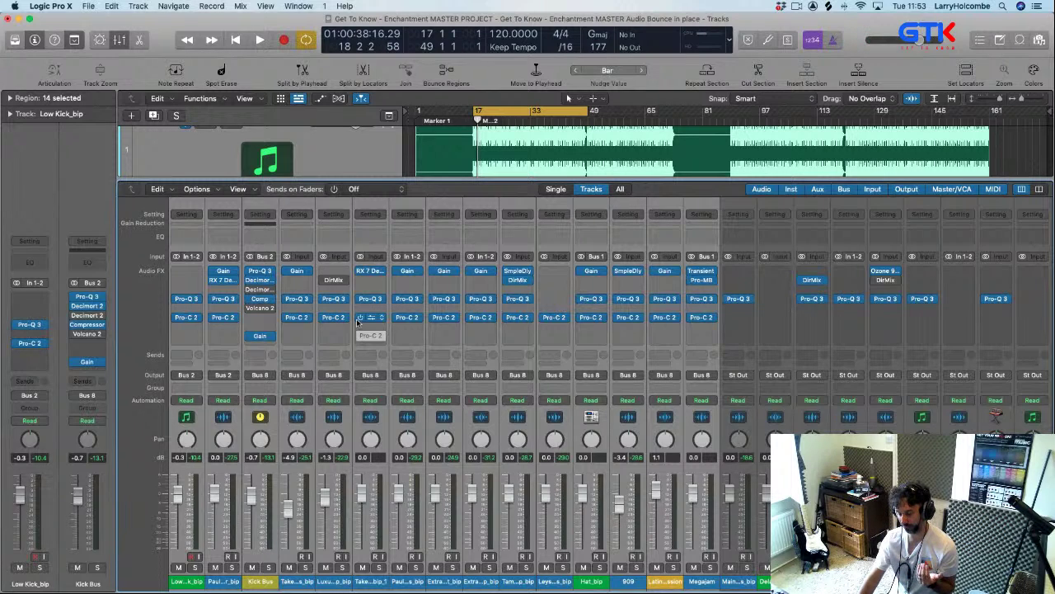
{"action": "mouse_move", "coordinate": [175, 321]}
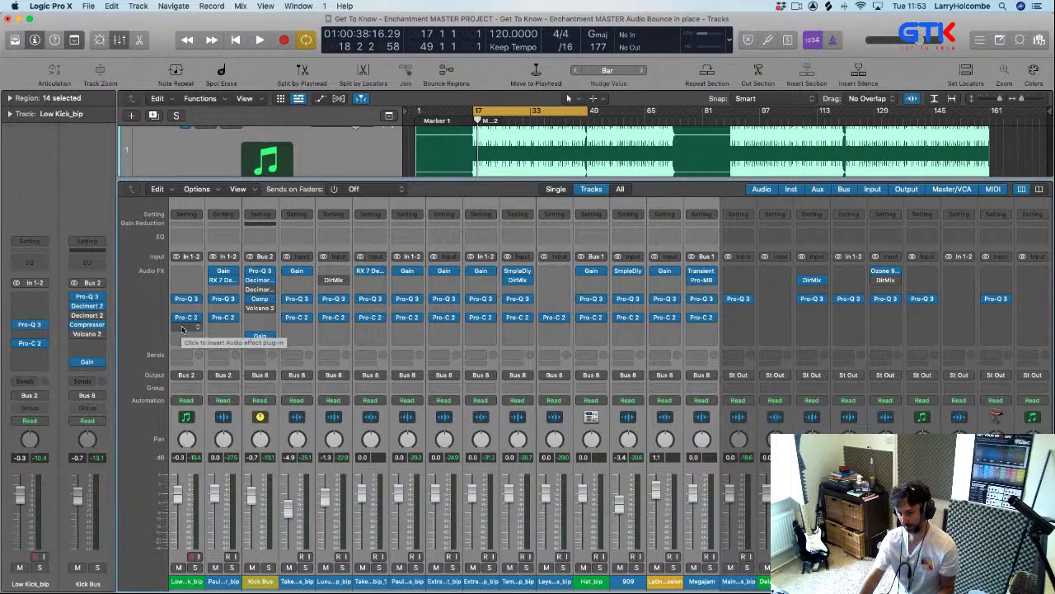
{"action": "key", "text": "space"}
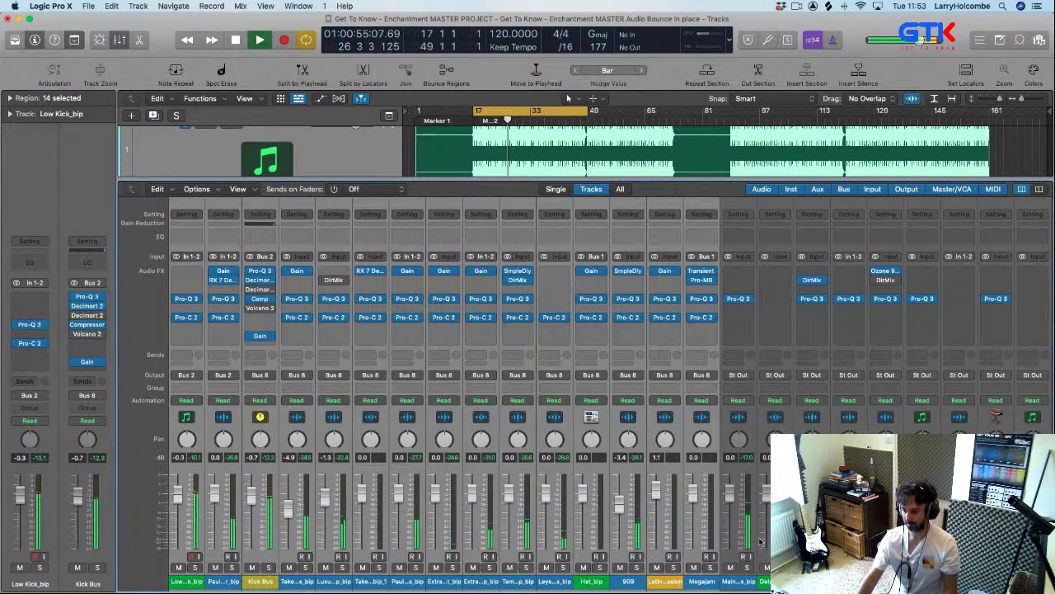
{"action": "key", "text": "space"}
- Select and solo the Main Bass_bip channel and play the cycle section from bar 17
{"action": "left_click", "coordinate": [740, 582]}
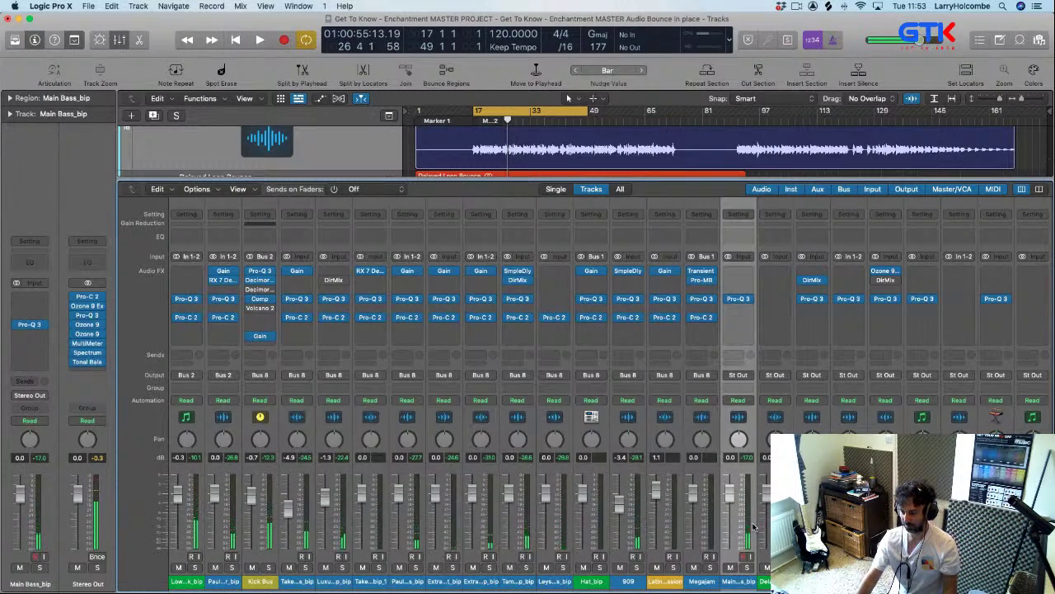
{"action": "left_click", "coordinate": [747, 568]}
{"action": "key", "text": "space"}
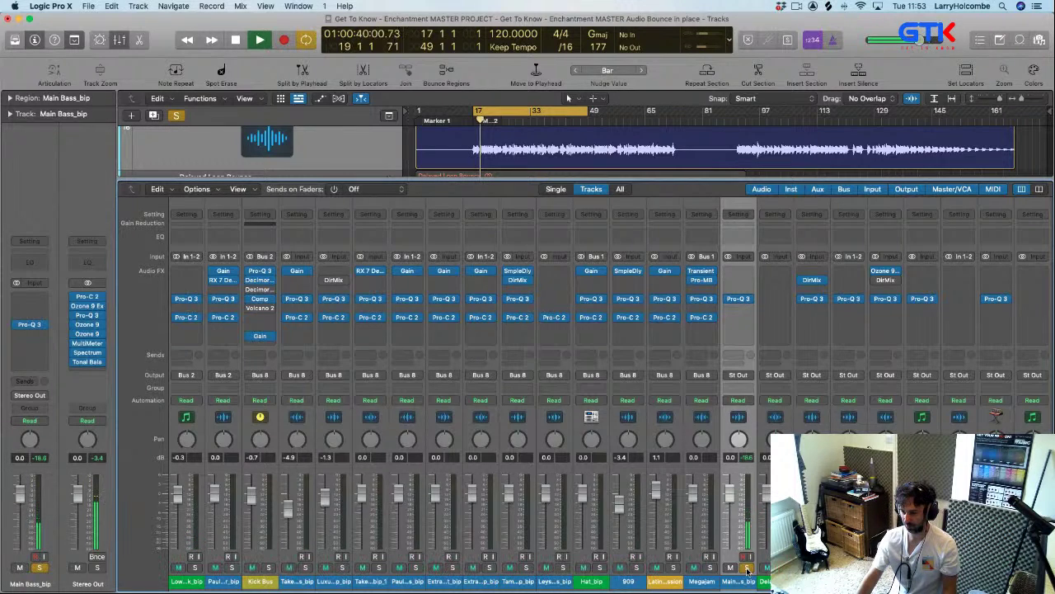
- Play the cycle section with the bass unsoloed and copy the Megajam channel's Pro-C 2 onto the Main Bass_bip channel
{"action": "key", "text": "space"}
{"action": "key", "text": "space"}
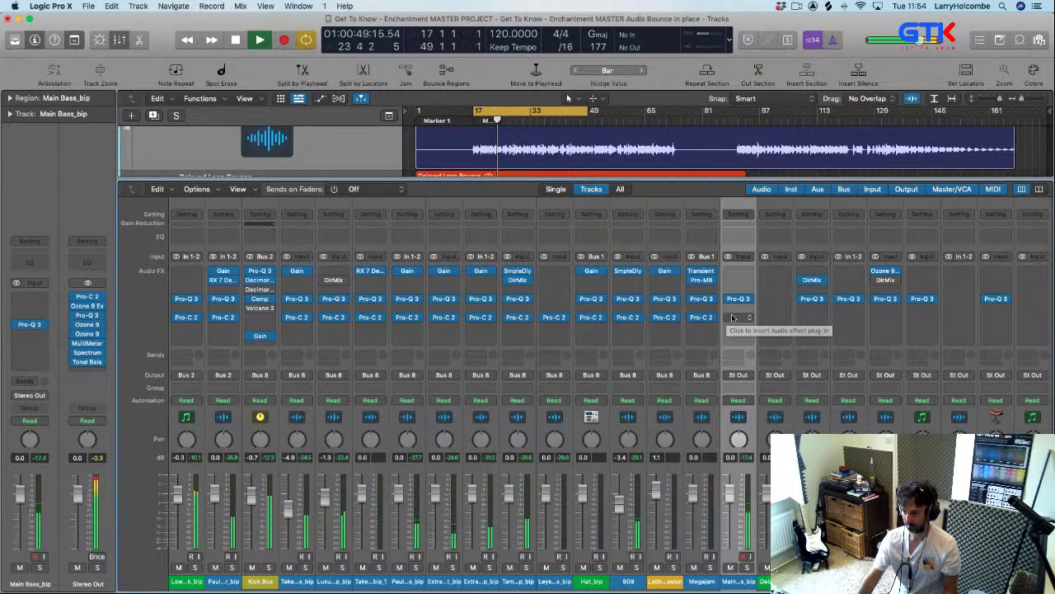
{"action": "key", "text": "space"}
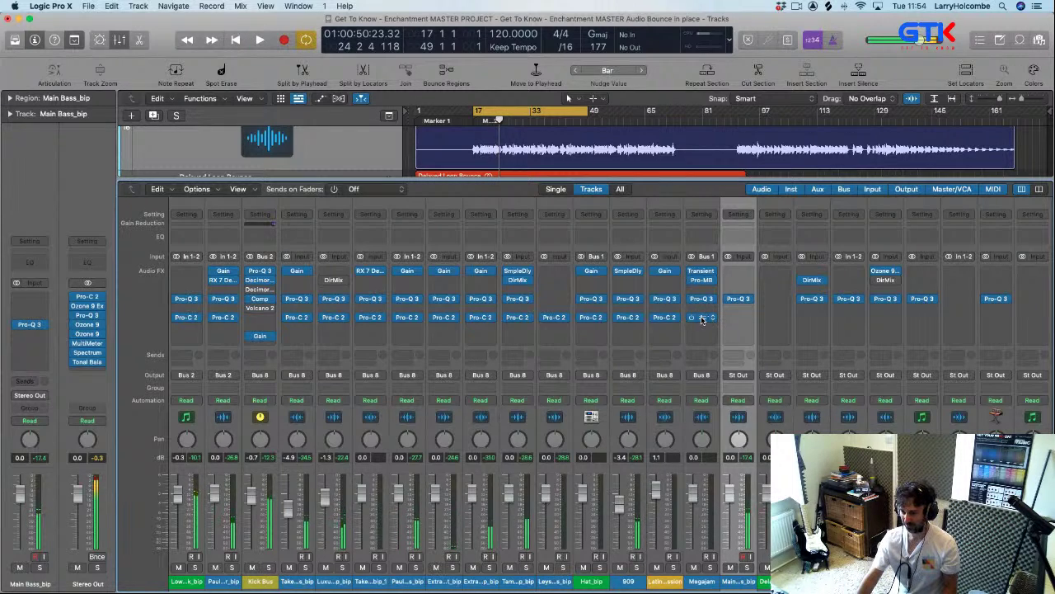
{"action": "left_click", "coordinate": [738, 320]}
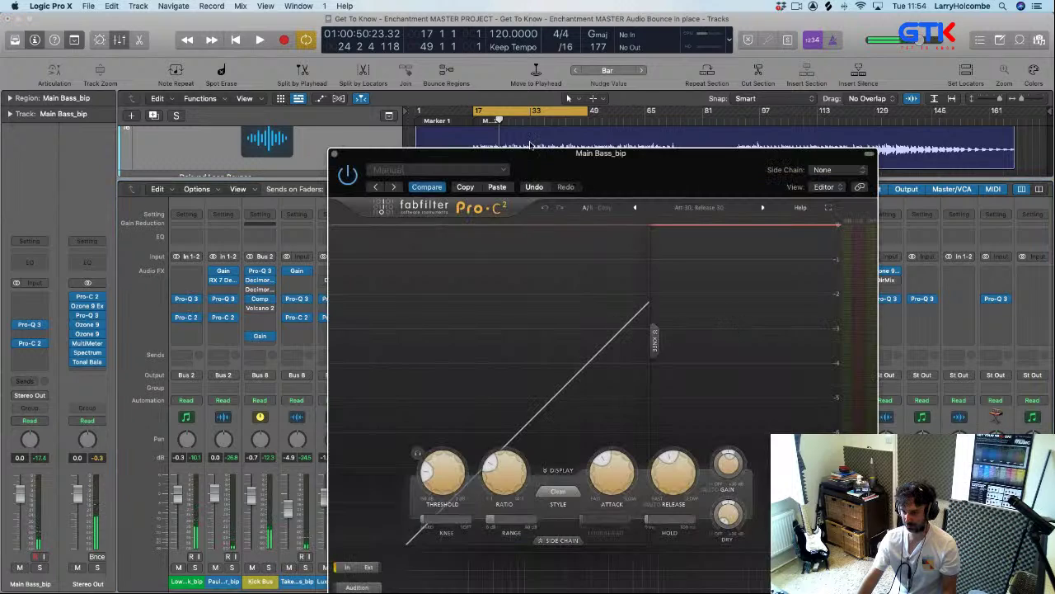
- Play the cycle section and lower the ratio of the Main Bass_bip Pro-C 2 to about 1.24:1
{"action": "mouse_move", "coordinate": [400, 420]}
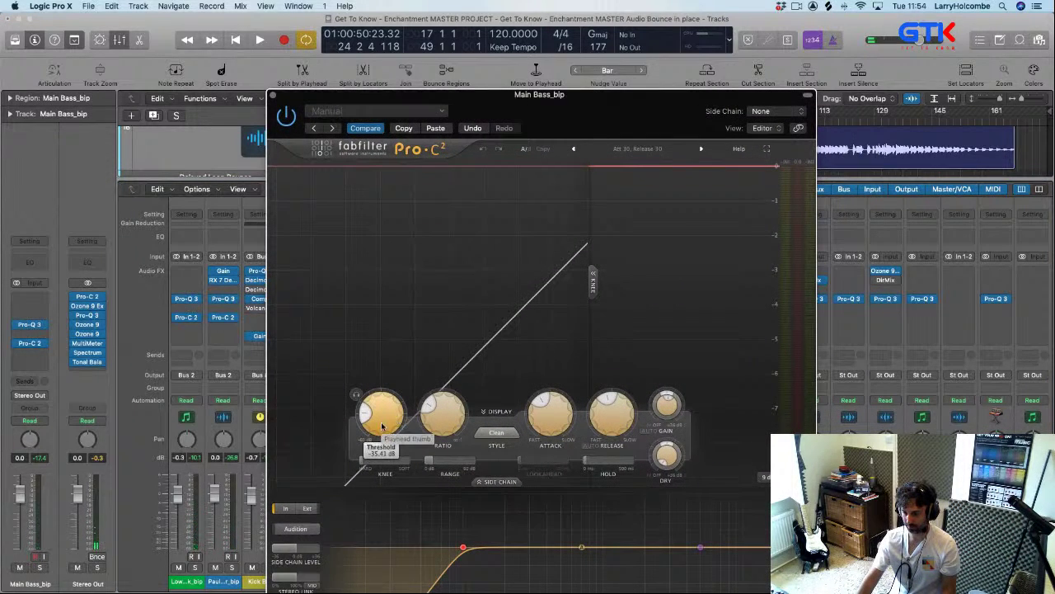
{"action": "key", "text": "space"}
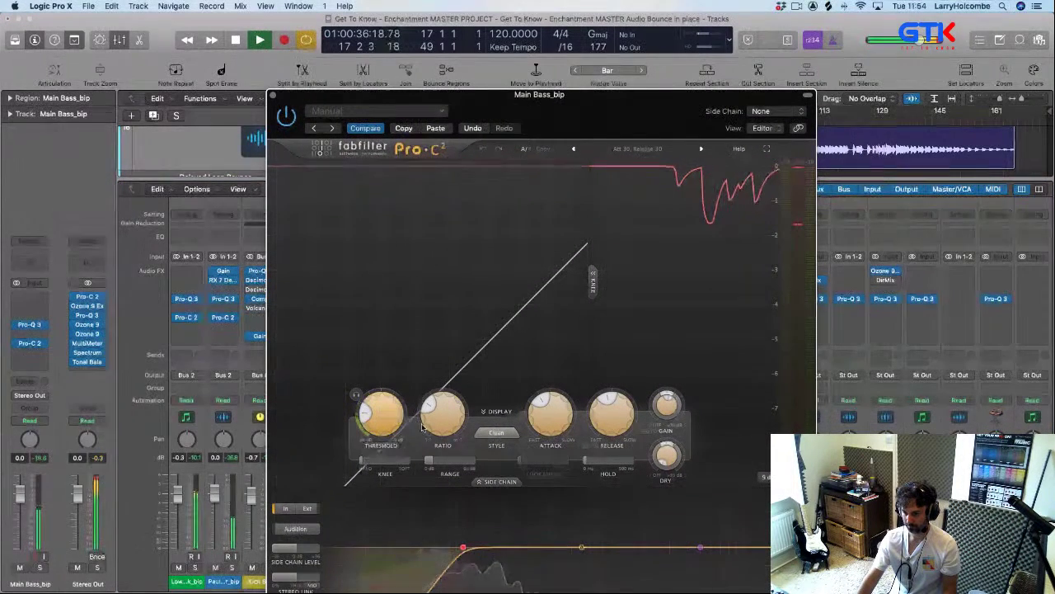
{"action": "mouse_move", "coordinate": [443, 428]}
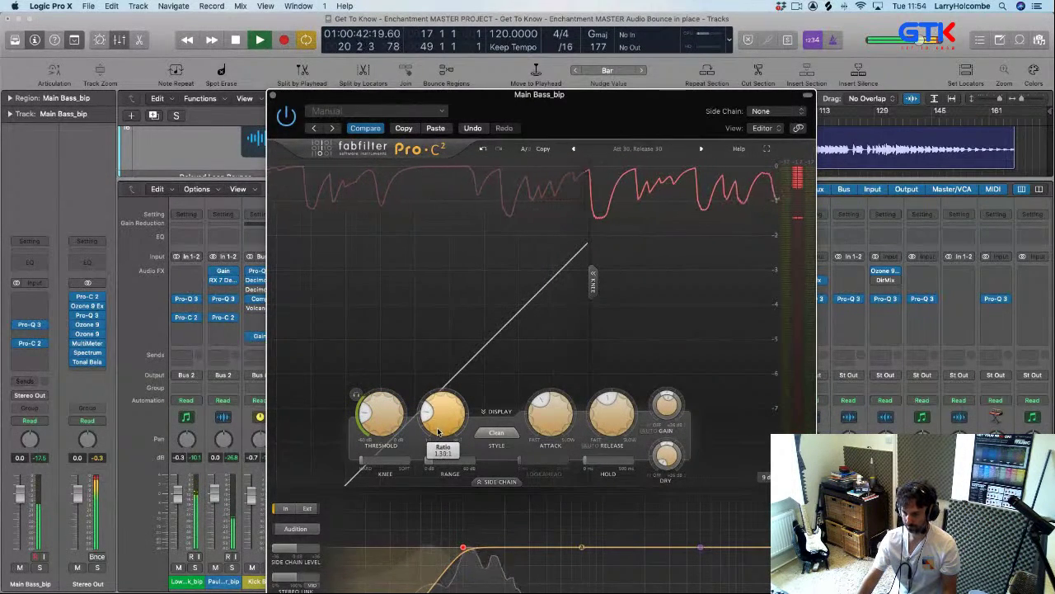
{"action": "left_click_drag", "start_coordinate": [441, 430], "coordinate": [438, 439]}
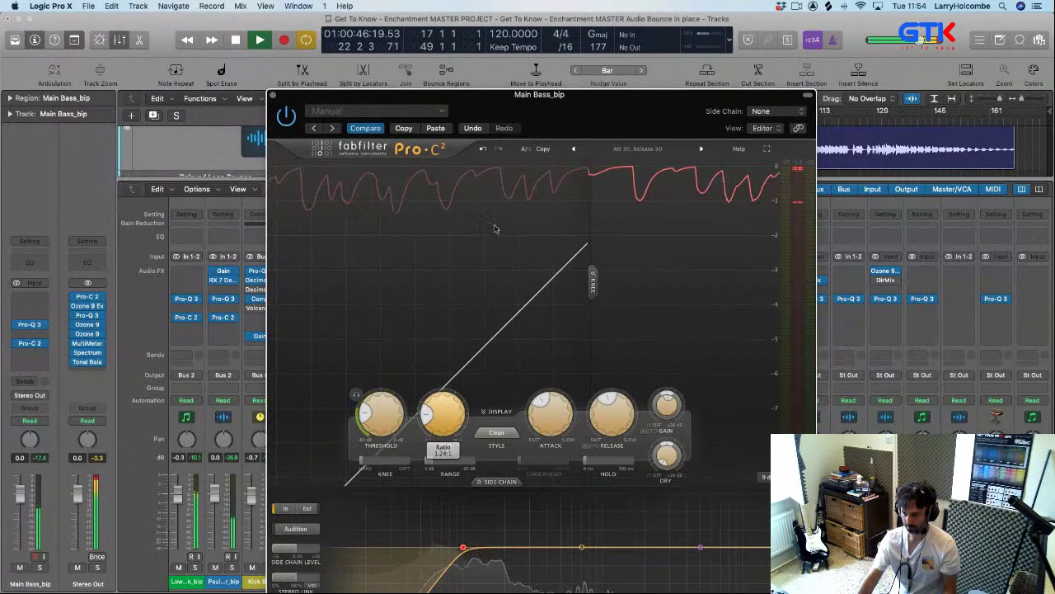
{"action": "left_click_drag", "start_coordinate": [558, 95], "coordinate": [512, 19]}
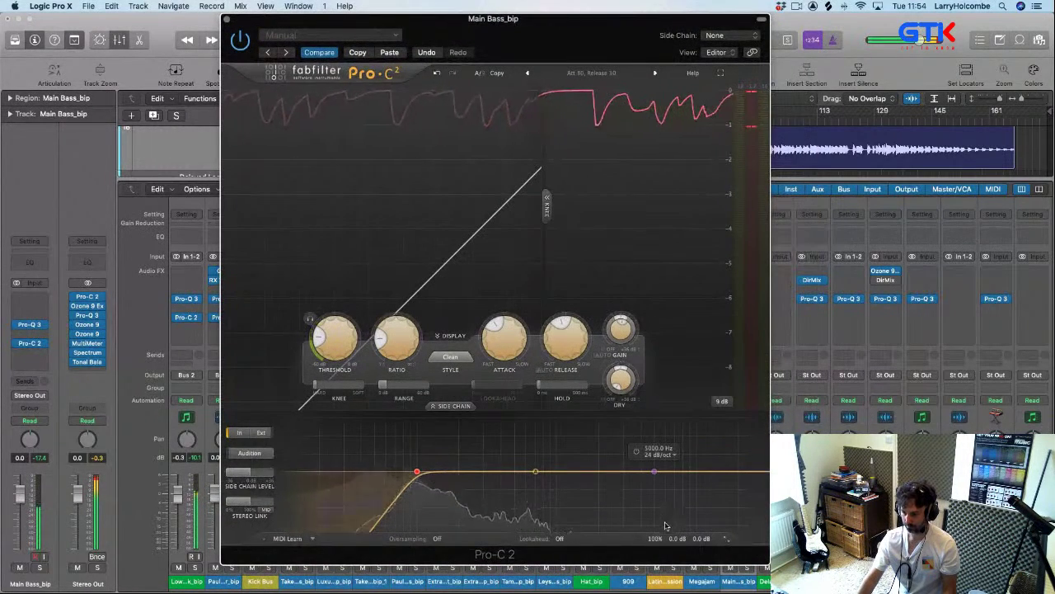
- Compare the bass with its Pro-C 2 bypassed and active during playback
{"action": "mouse_move", "coordinate": [654, 530]}
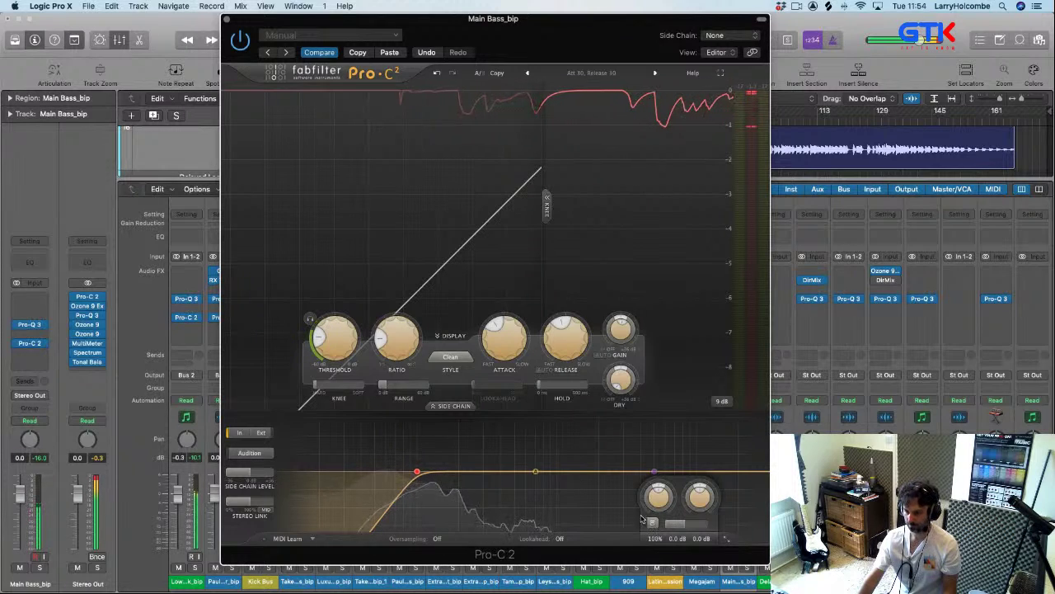
{"action": "mouse_move", "coordinate": [399, 353]}
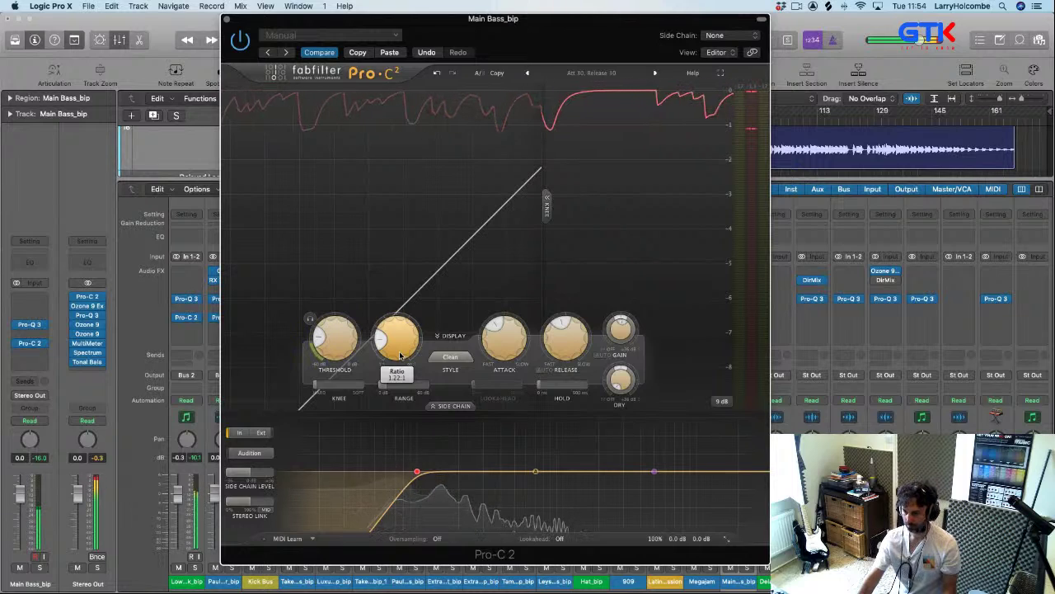
{"action": "left_click", "coordinate": [656, 538]}
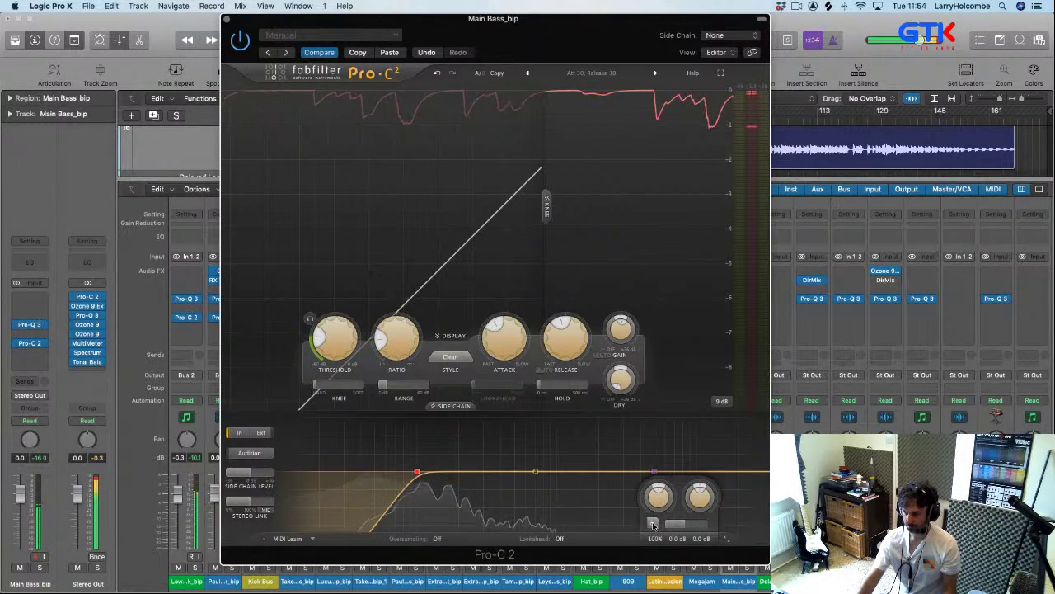
{"action": "left_click", "coordinate": [652, 525]}
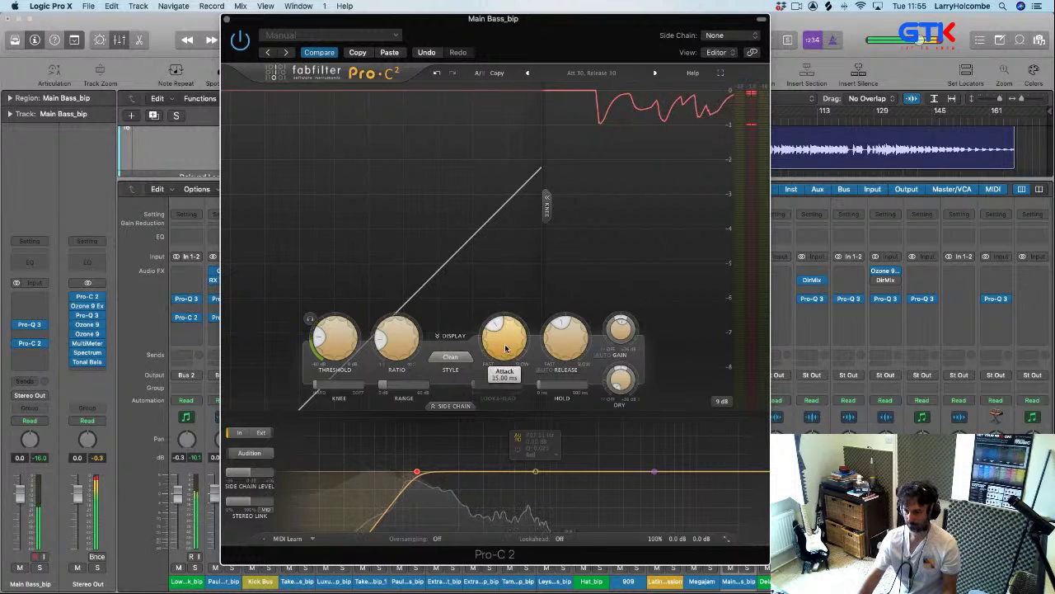
- Set the attack of the Main Bass_bip Pro-C 2 to 1.00 ms and lengthen its release
{"action": "scroll", "coordinate": [505, 347], "scroll_direction": "down", "scroll_amount": 10}
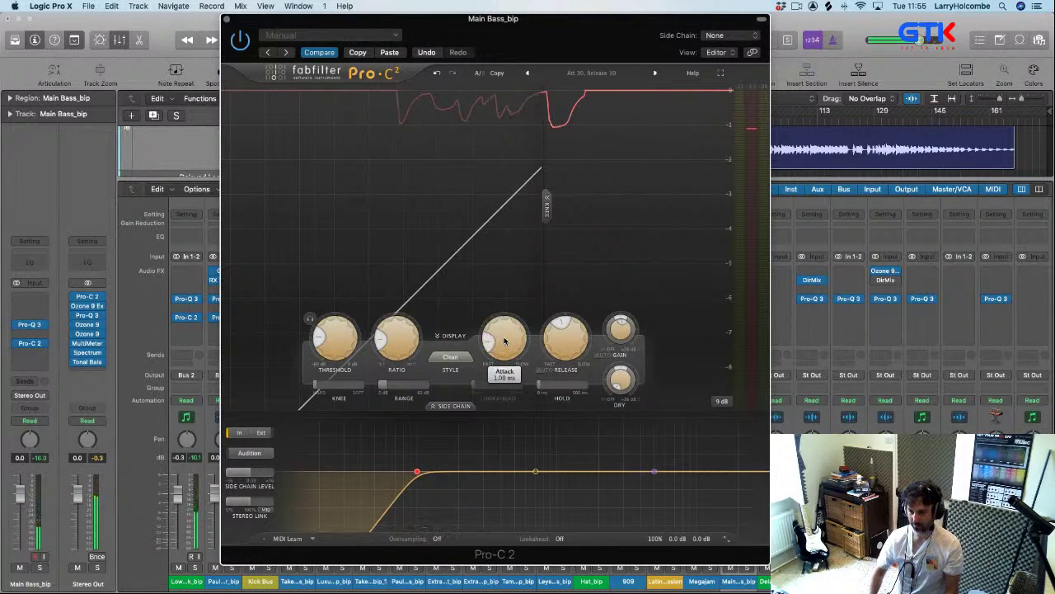
{"action": "double_click", "coordinate": [565, 336]}
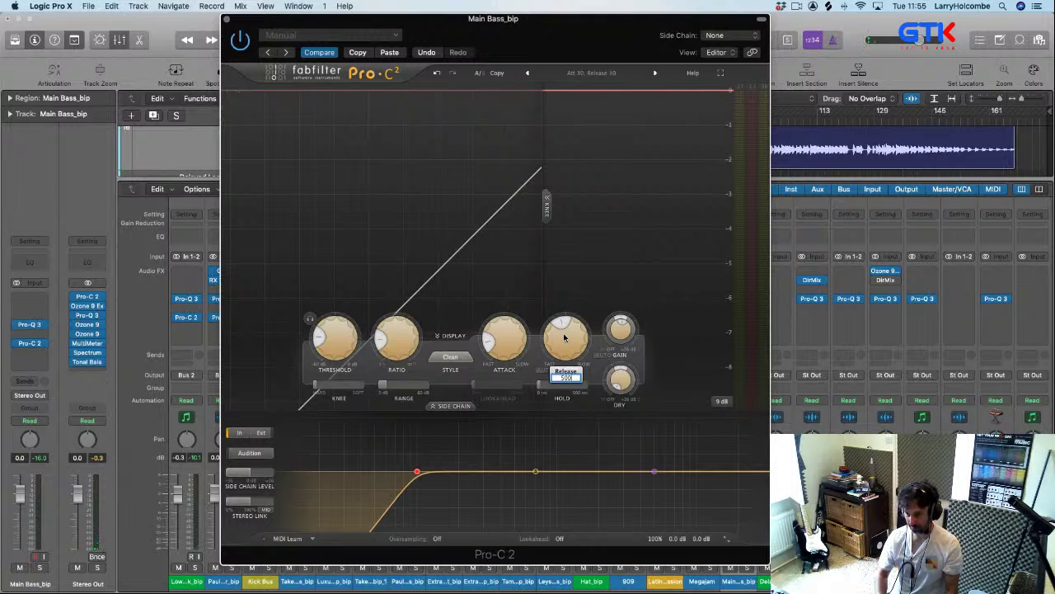
{"action": "key", "text": "Return"}
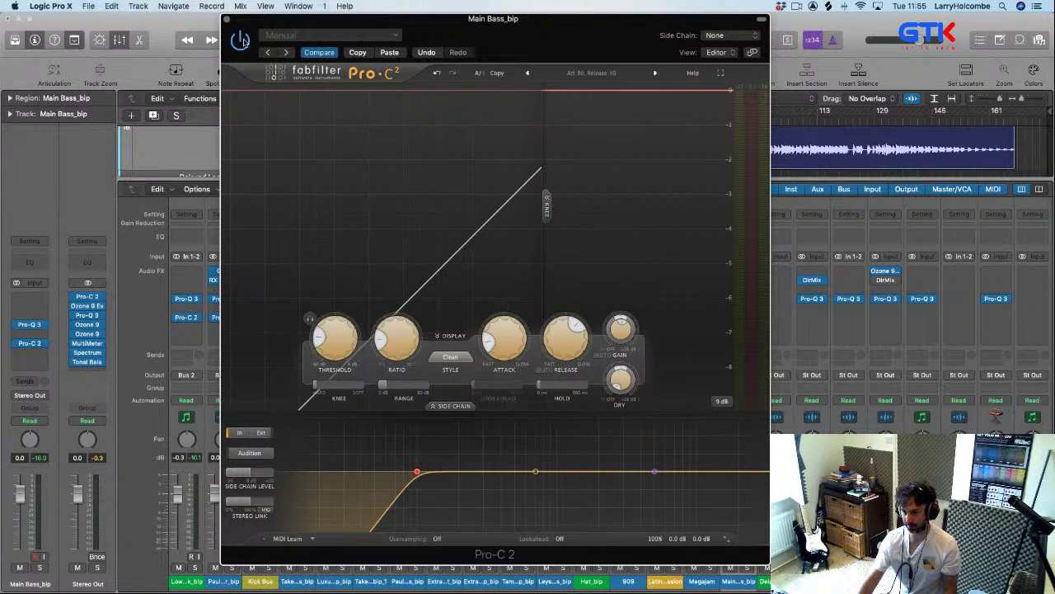
- Play the cycle section from bar 17 and inspect the Main Bass_bip compressor from the mixer
{"action": "left_click", "coordinate": [228, 19]}
{"action": "key", "text": "x"}
{"action": "key", "text": "space"}
{"action": "left_click", "coordinate": [844, 231]}
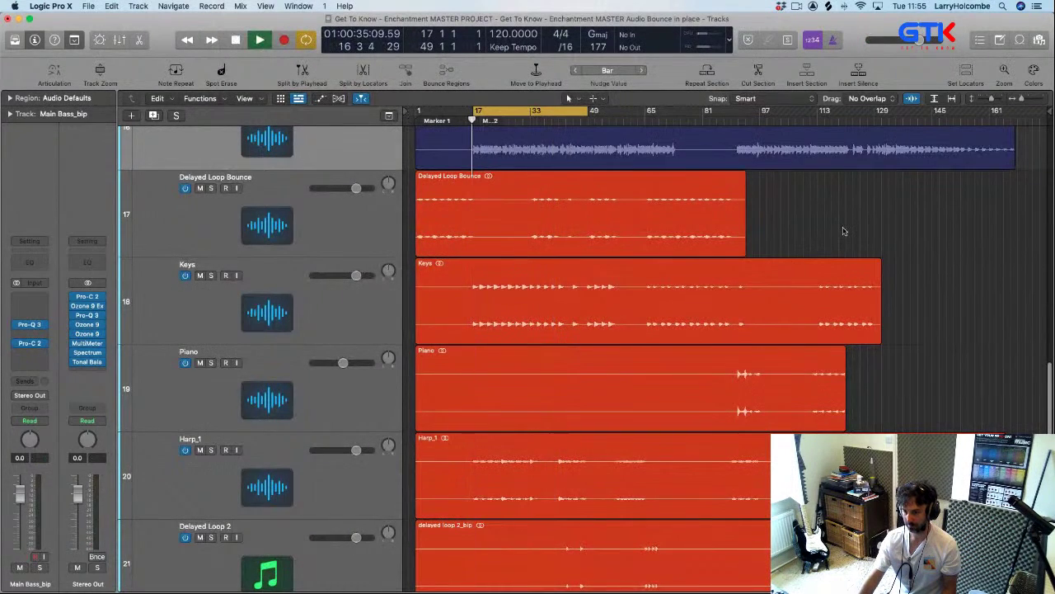
{"action": "key", "text": "x"}
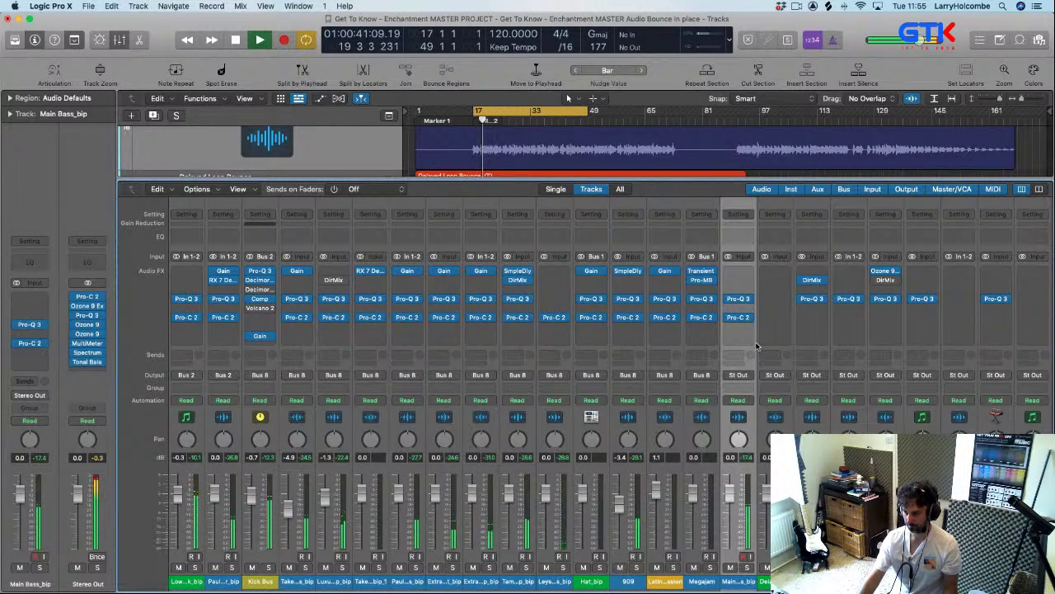
{"action": "left_click", "coordinate": [740, 317]}
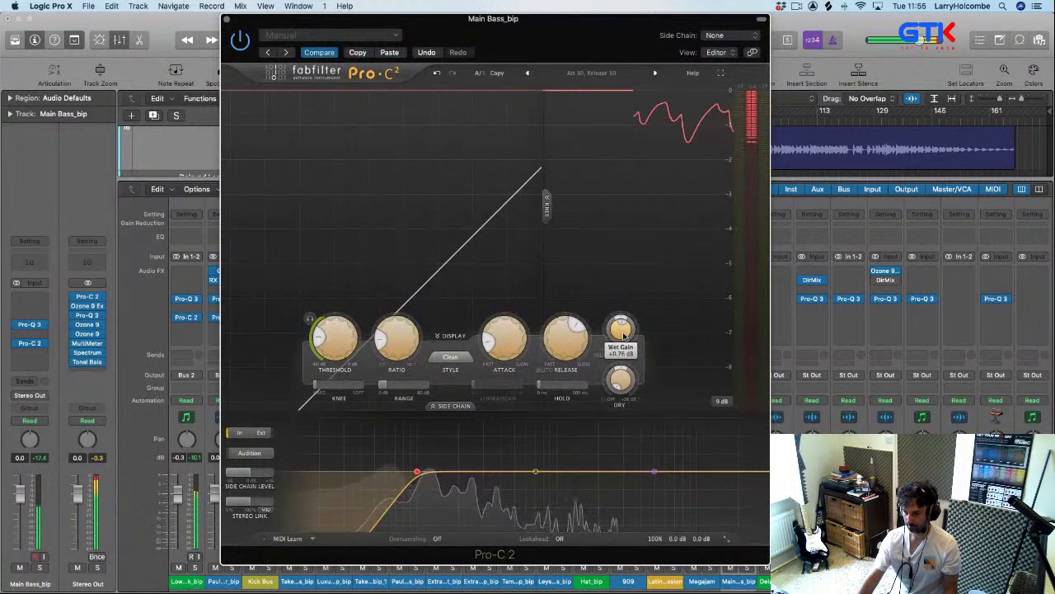
{"action": "key", "text": "super+w"}
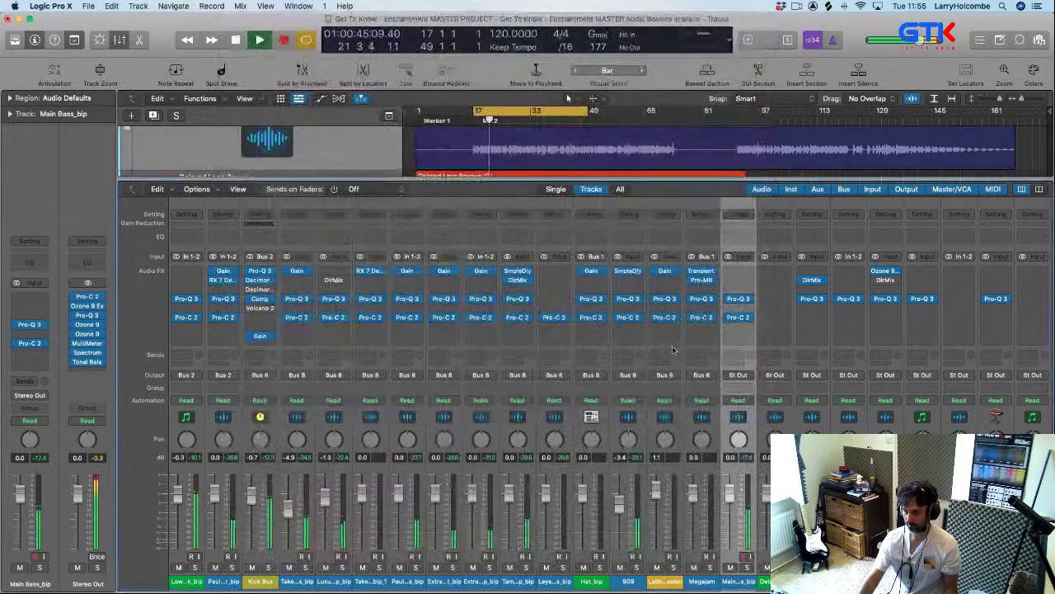
- Reopen the Main Bass_bip Pro-C 2, compare it bypassed and active in the mix, and close its window
{"action": "left_click", "coordinate": [740, 319]}
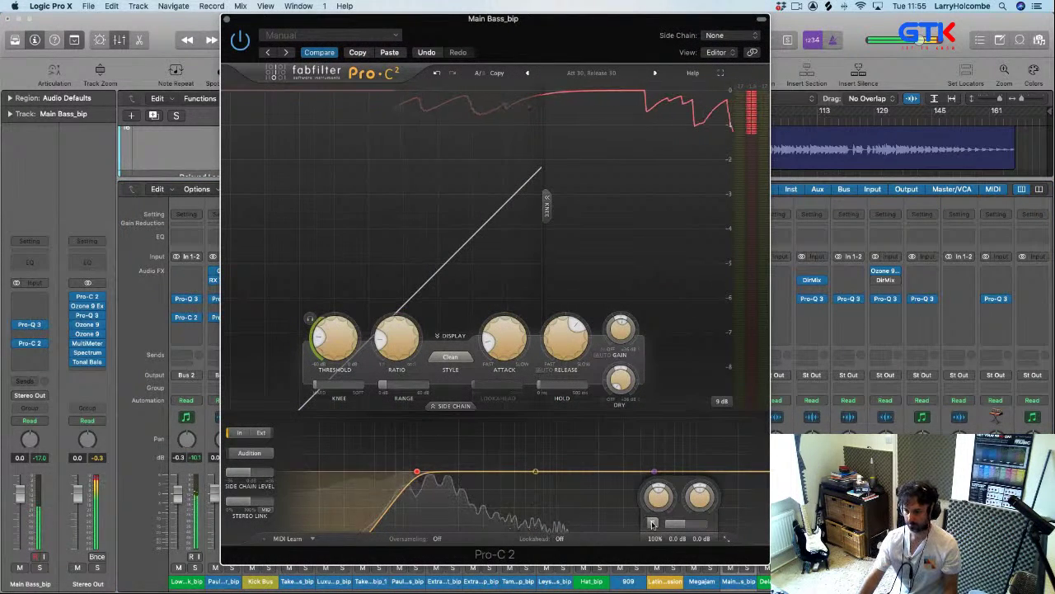
{"action": "left_click", "coordinate": [652, 524]}
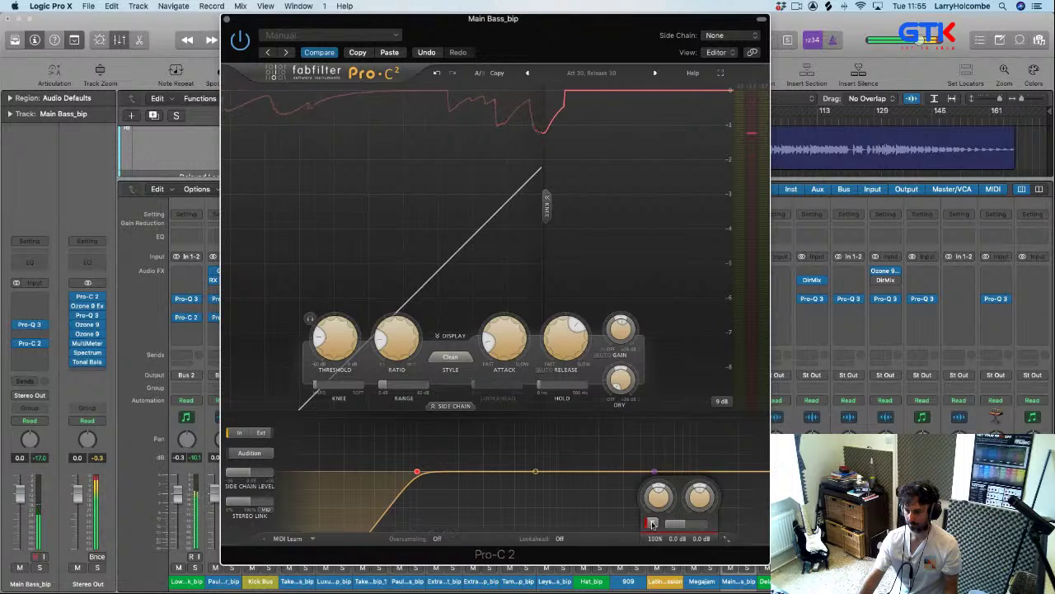
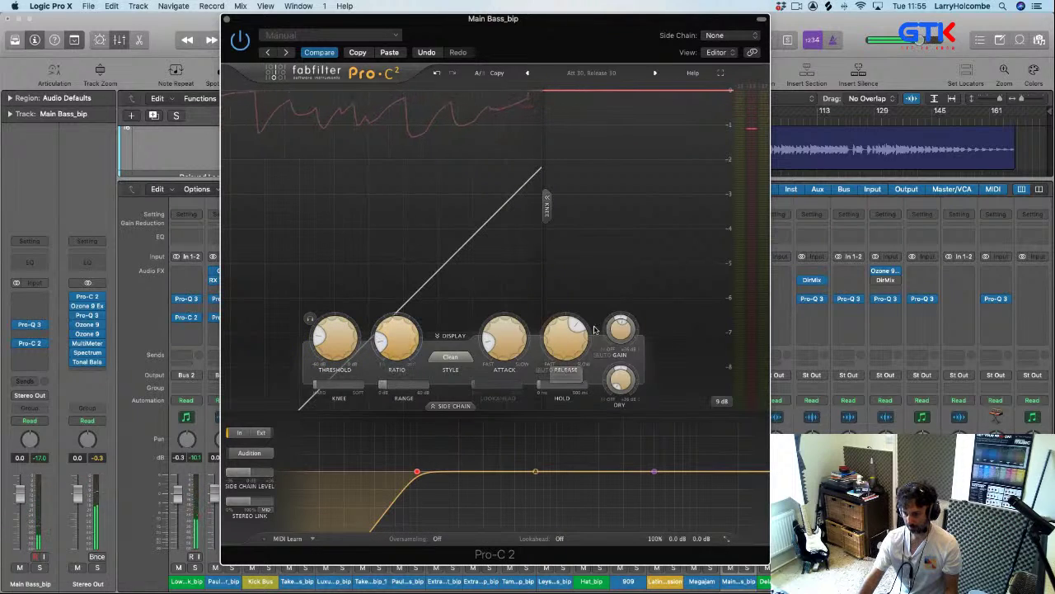
{"action": "mouse_move", "coordinate": [619, 345]}
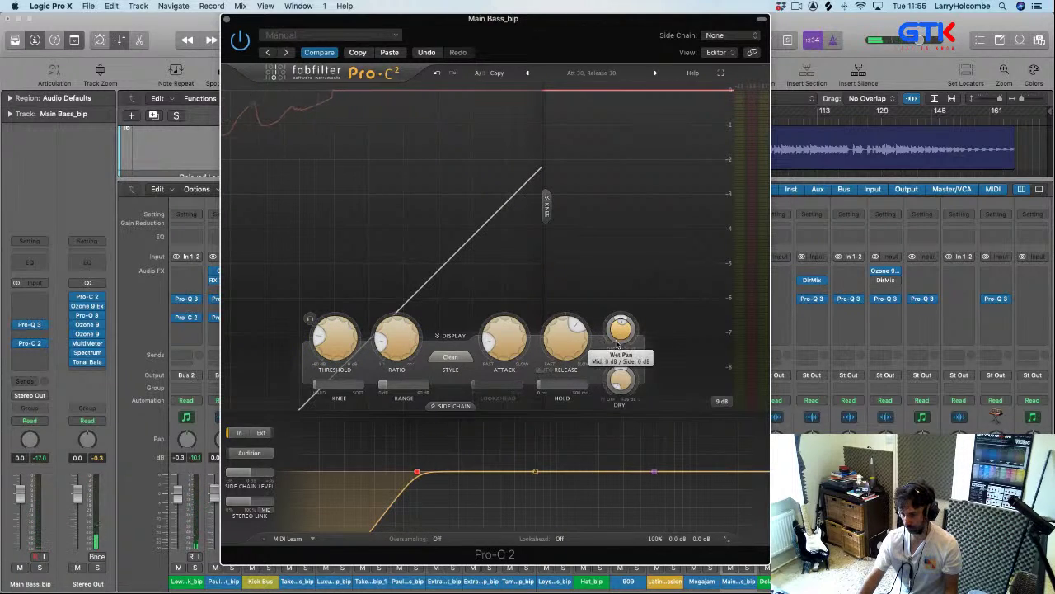
{"action": "mouse_move", "coordinate": [622, 323]}
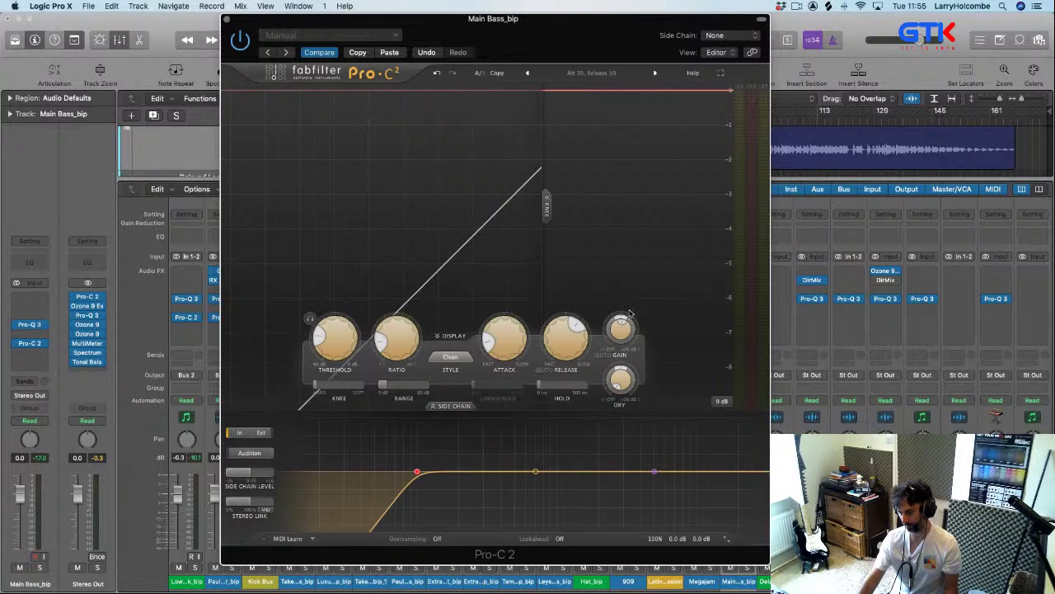
{"action": "left_click", "coordinate": [228, 19]}
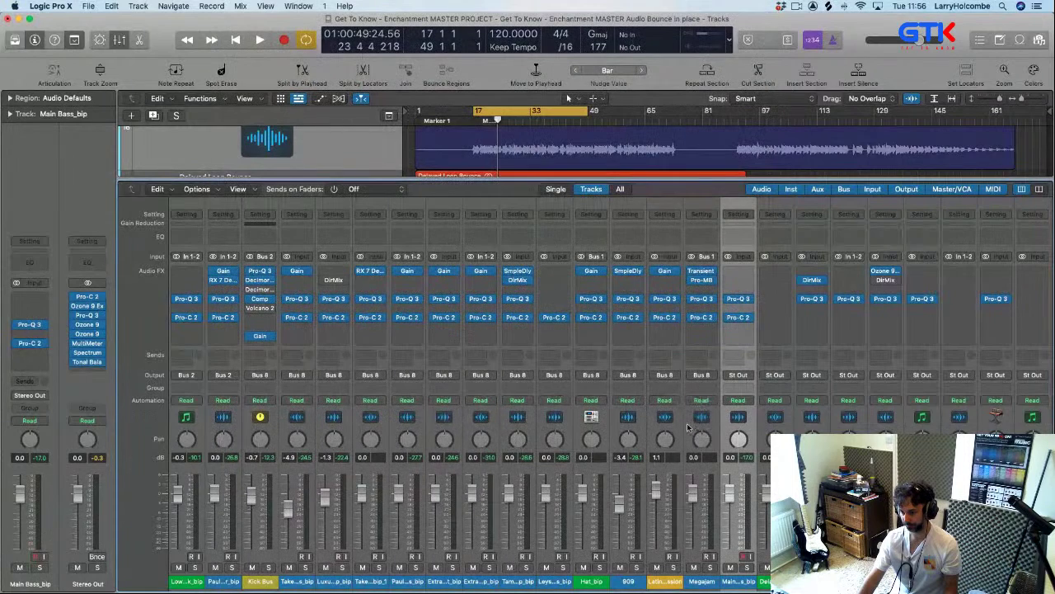
- Select the Delayed Loop Bounce track and set the cycle range from bar 33 to bar 41
{"action": "key", "text": "x"}
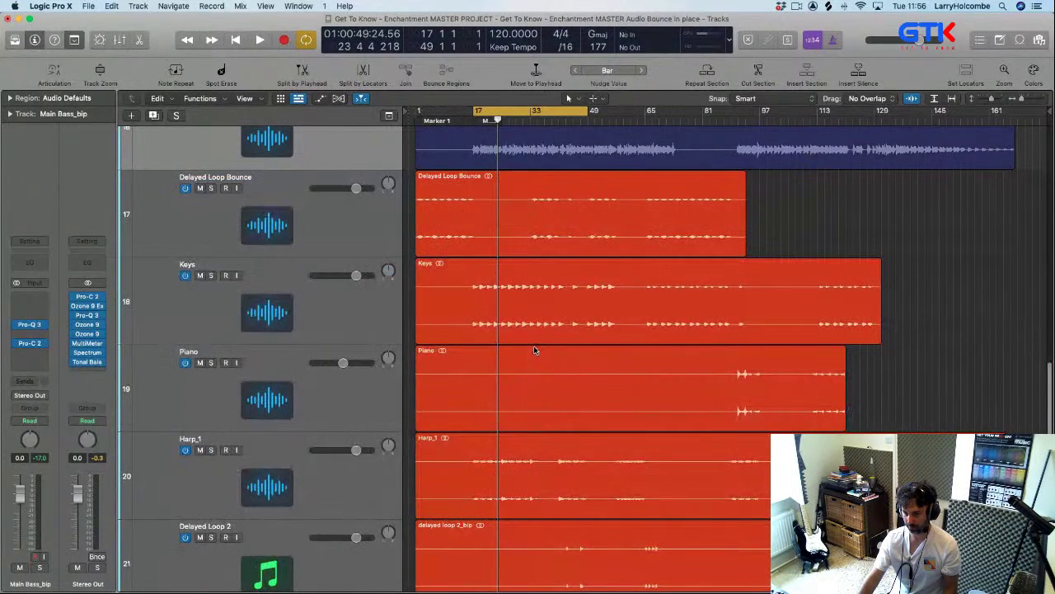
{"action": "left_click", "coordinate": [289, 180]}
{"action": "key", "text": "z"}
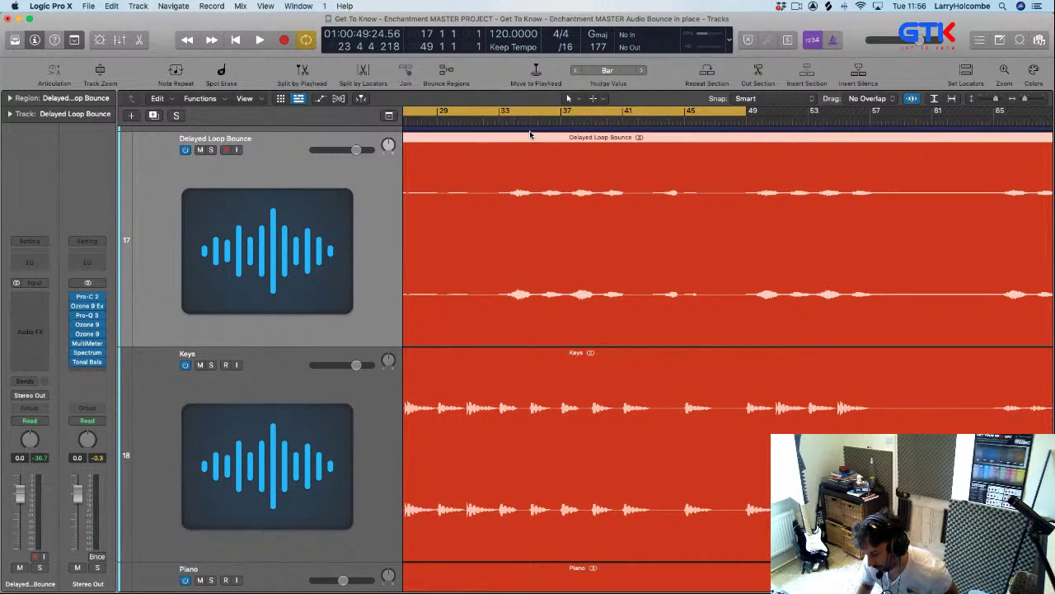
{"action": "left_click_drag", "start_coordinate": [500, 110], "coordinate": [610, 134]}
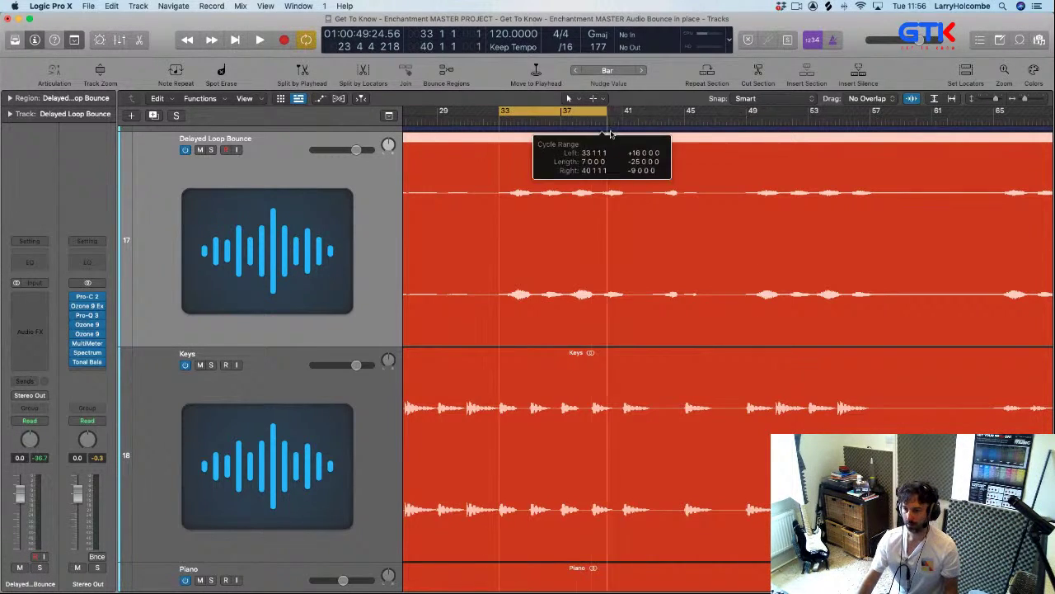
- Play the new cycle section and audition the Delayed Loop Bounce channel soloed and within the full mix
{"action": "key", "text": "x"}
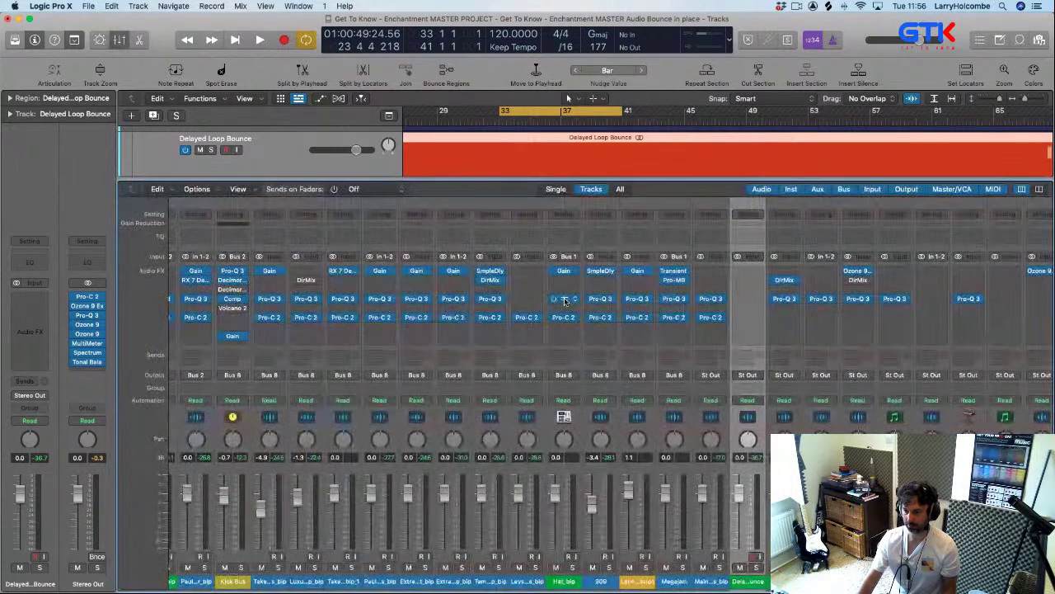
{"action": "key", "text": "space"}
{"action": "left_click", "coordinate": [756, 568]}
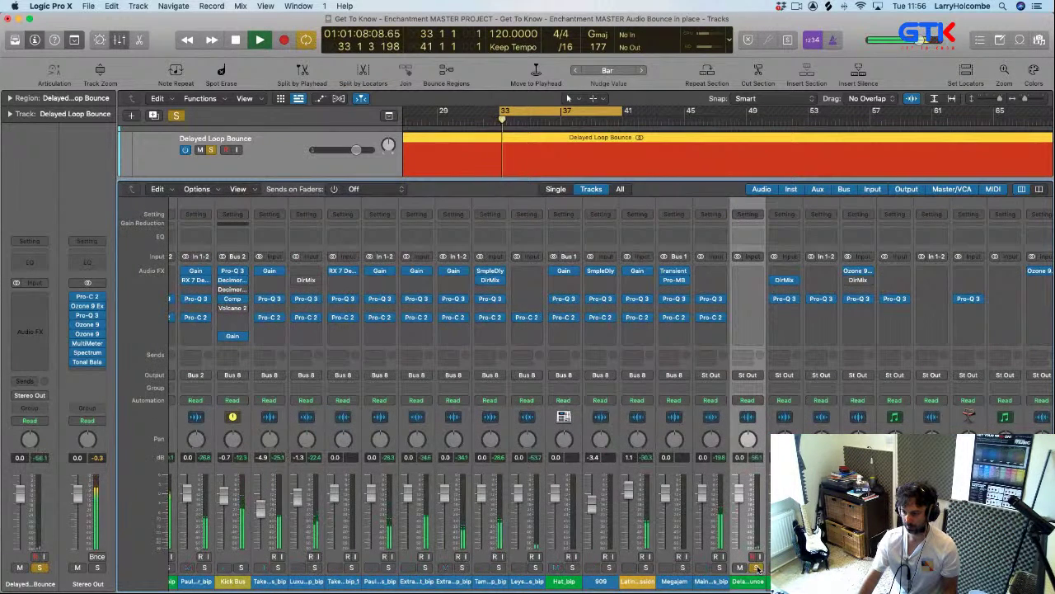
{"action": "left_click", "coordinate": [756, 567]}
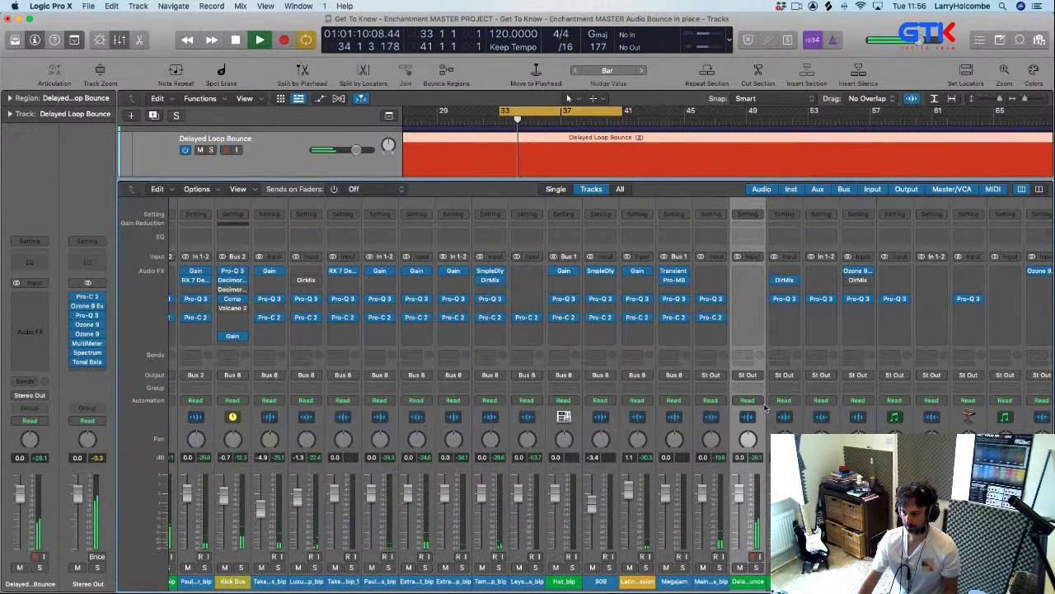
- Insert a stereo Pro-C 2 on the Delayed Loop Bounce channel
{"action": "left_click", "coordinate": [738, 319]}
{"action": "mouse_move", "coordinate": [831, 345]}
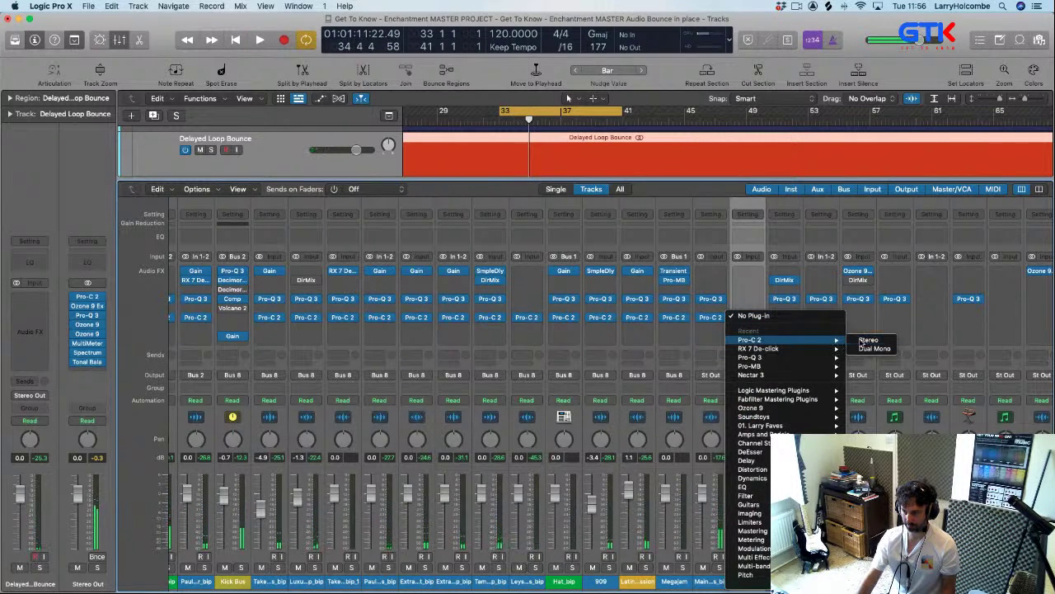
- Insert a stereo Pro-C 2 compressor on the Delayed Loop Bounce channel and start playback
{"action": "left_click", "coordinate": [865, 340]}
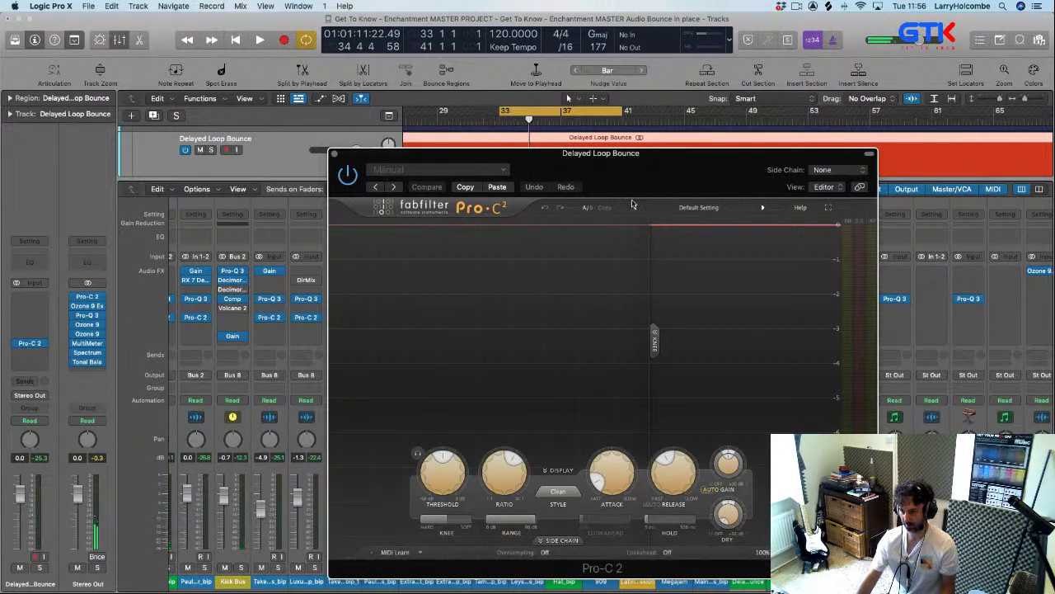
{"action": "left_click_drag", "start_coordinate": [621, 170], "coordinate": [539, 93]}
{"action": "key", "text": "space"}
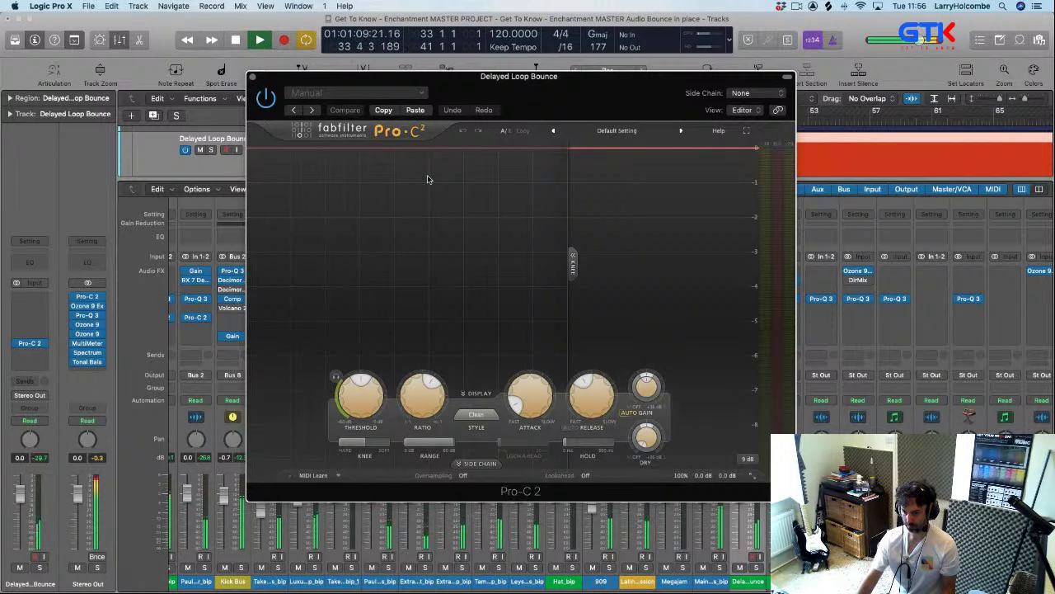
- Set the Delayed Loop Bounce compressor's attack and release to 30 ms with a hard knee, and close the plug-in
{"action": "mouse_move", "coordinate": [530, 390]}
{"action": "key", "text": "space"}
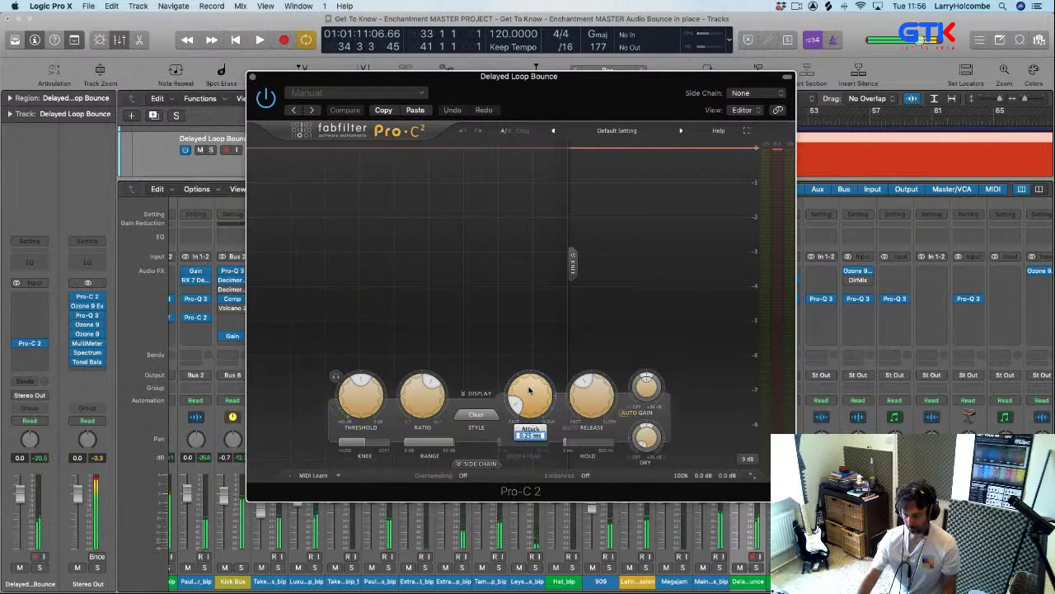
{"action": "key", "text": "Return"}
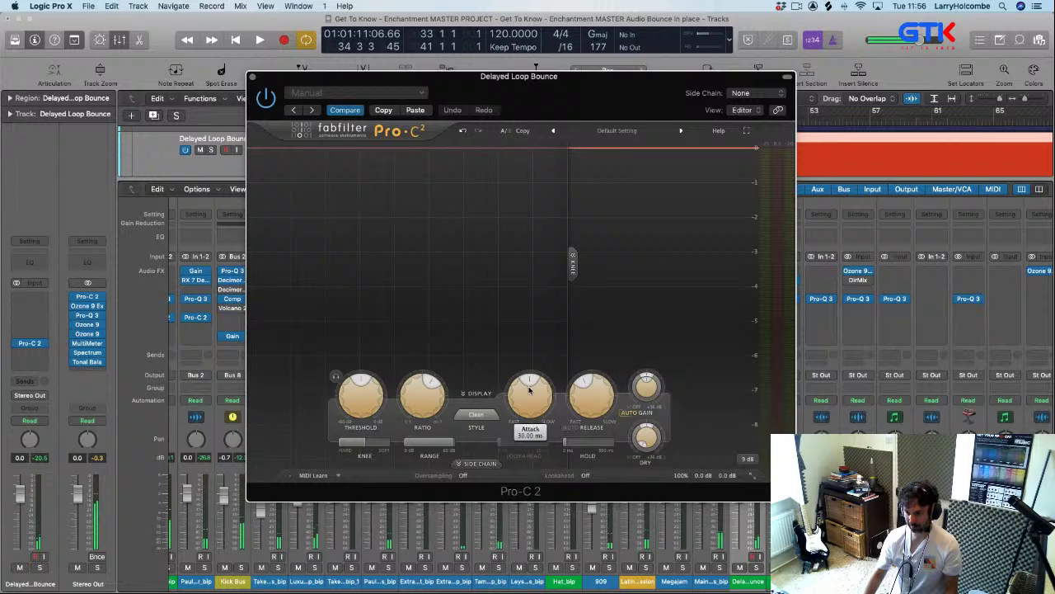
{"action": "double_click", "coordinate": [599, 393]}
{"action": "key", "text": "Return"}
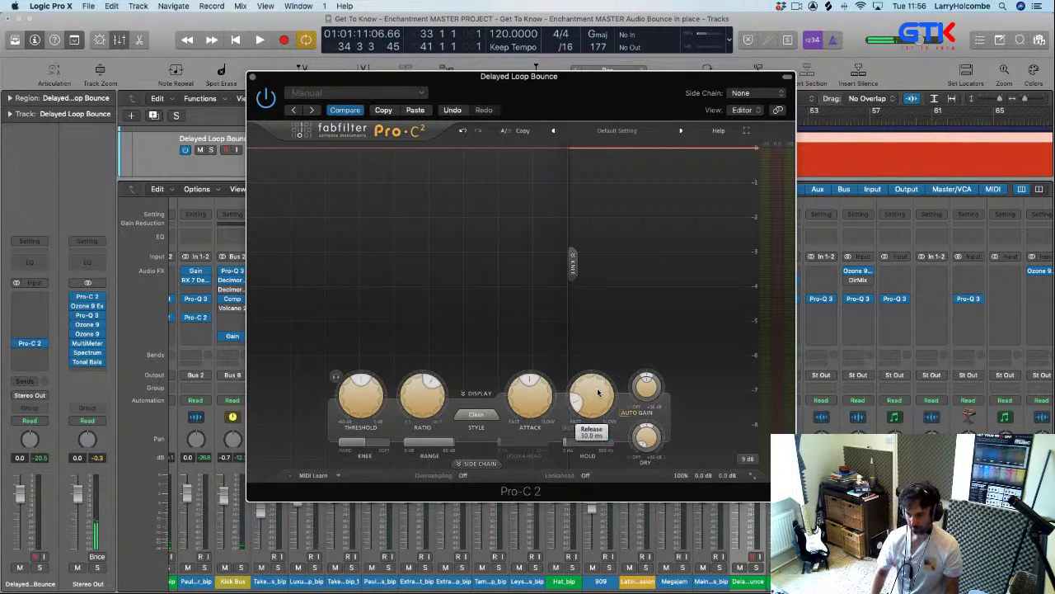
{"action": "mouse_move", "coordinate": [361, 409]}
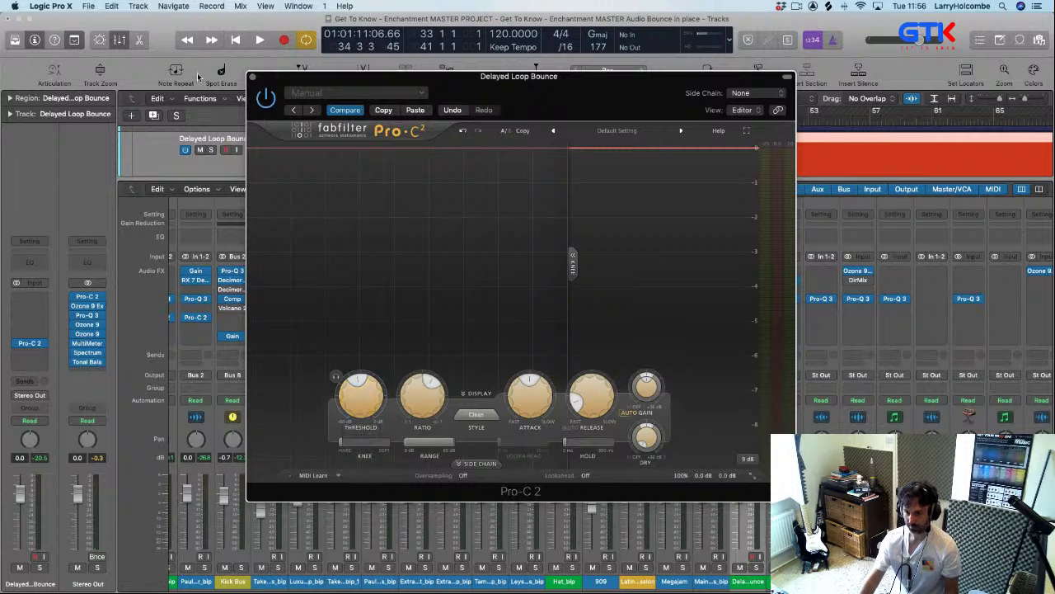
{"action": "left_click", "coordinate": [252, 77]}
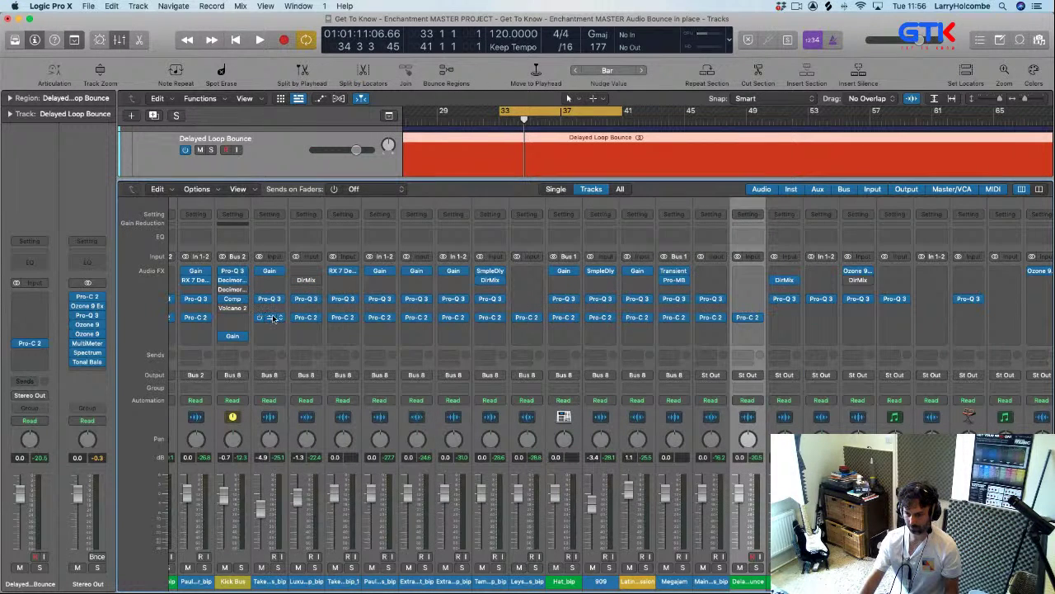
- Check the compressor on Take Me Extra Drums_bip and load the Drum Compression preset "Att 30, Release 30" on Delayed Loop Bounce
{"action": "left_click", "coordinate": [270, 317]}
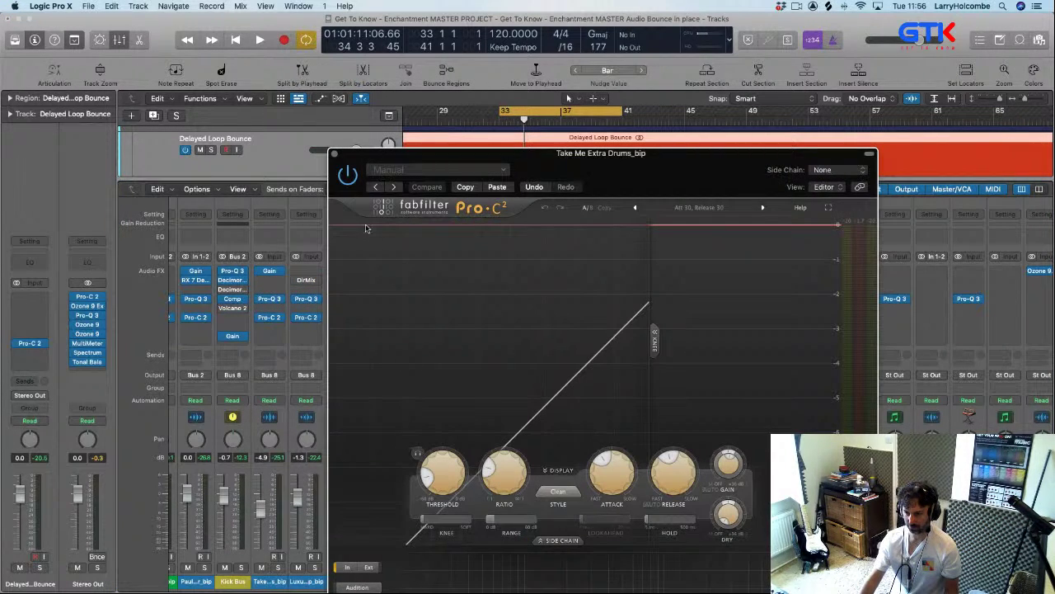
{"action": "left_click", "coordinate": [335, 154]}
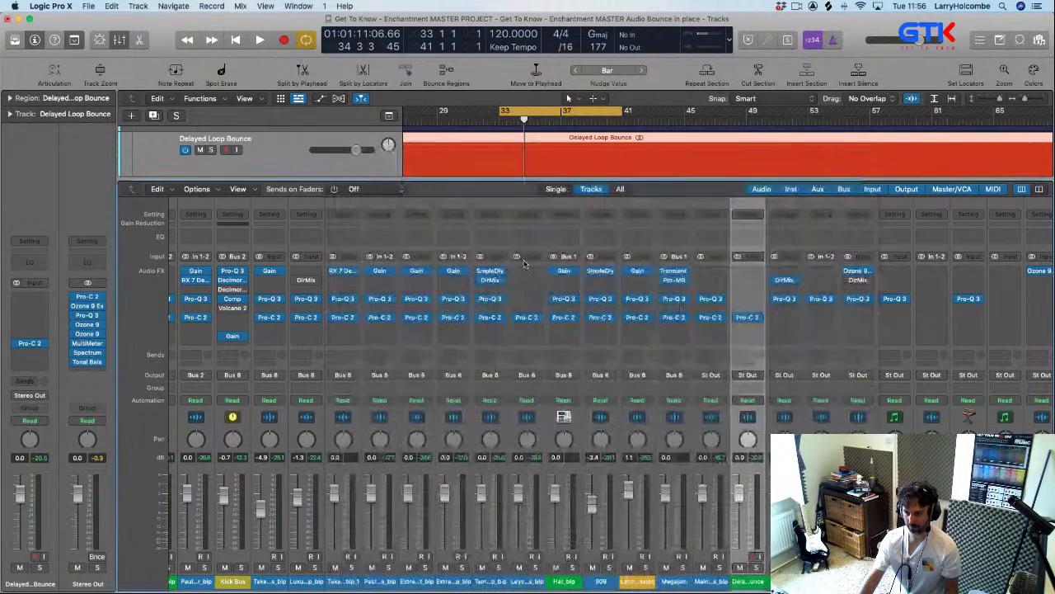
{"action": "left_click", "coordinate": [747, 318]}
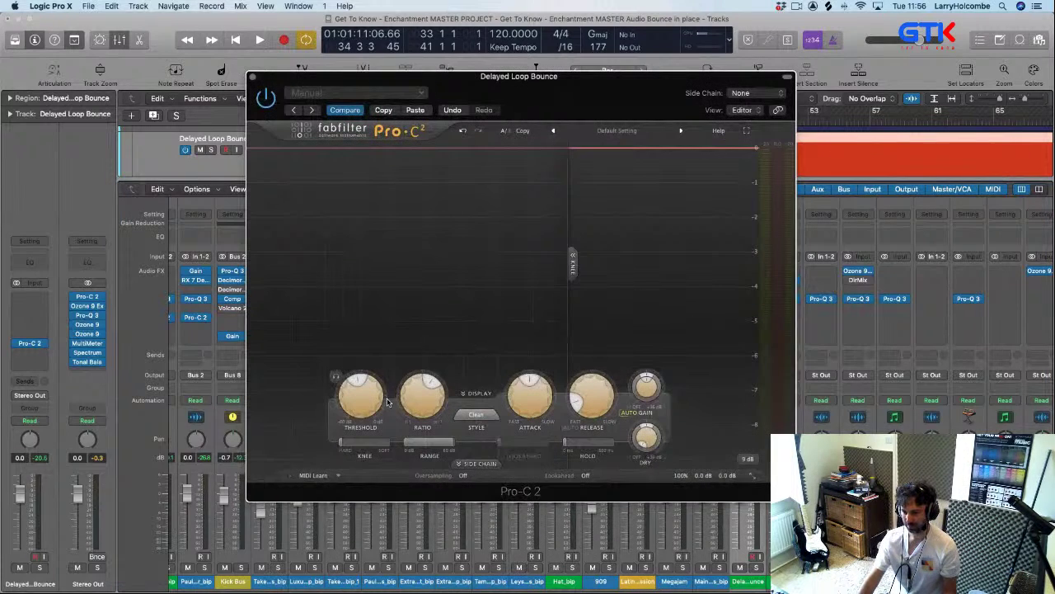
{"action": "mouse_move", "coordinate": [362, 409]}
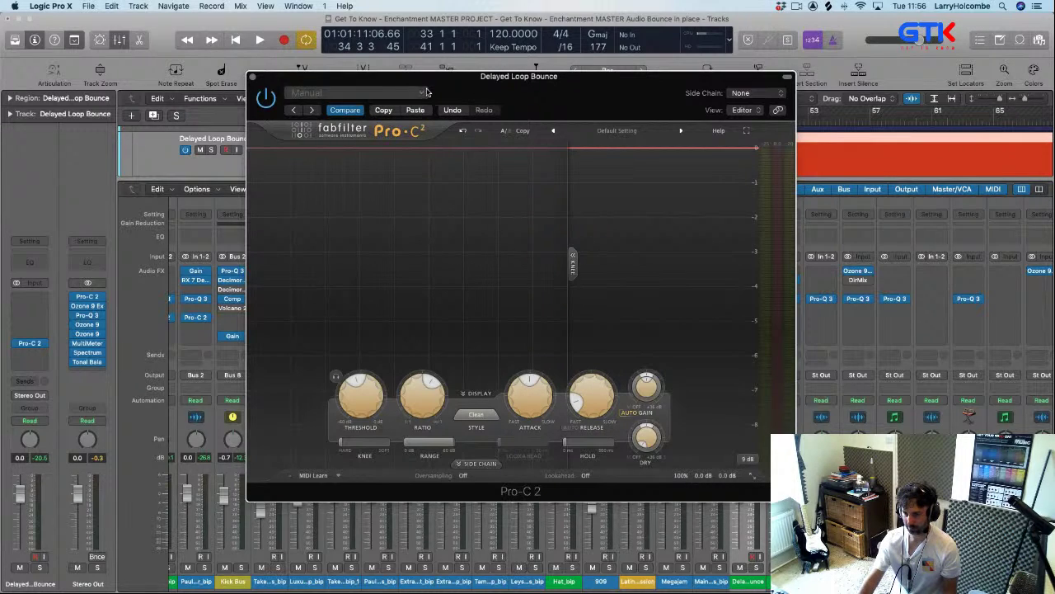
{"action": "left_click", "coordinate": [355, 92]}
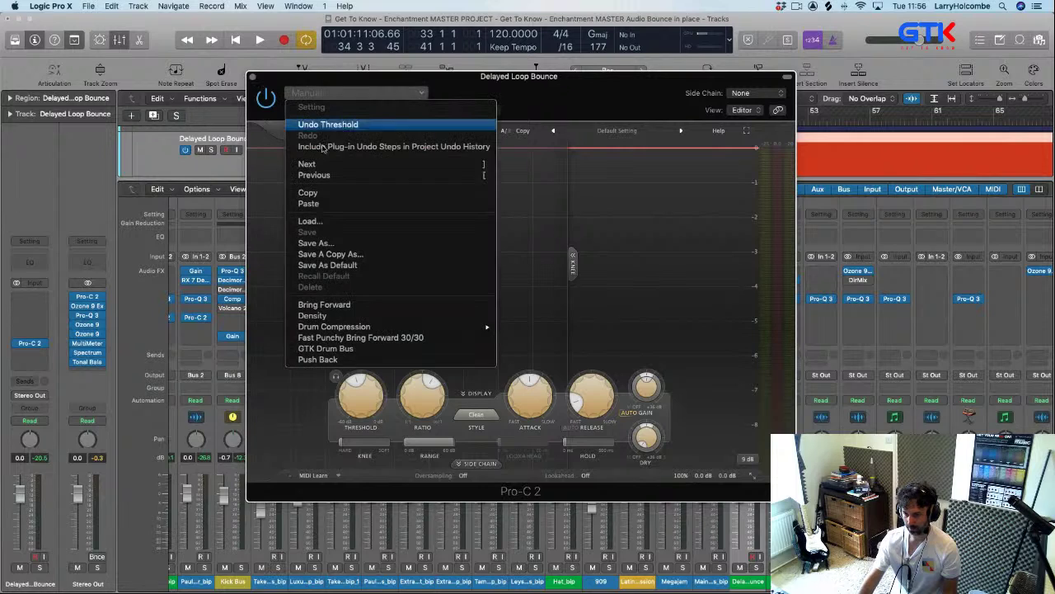
{"action": "mouse_move", "coordinate": [353, 328]}
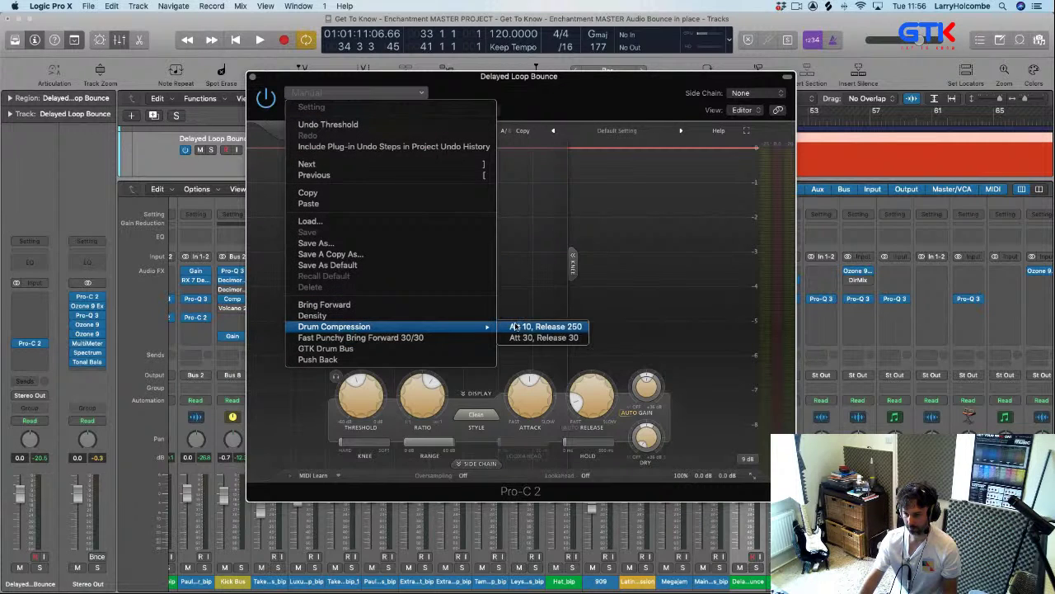
{"action": "left_click", "coordinate": [544, 337]}
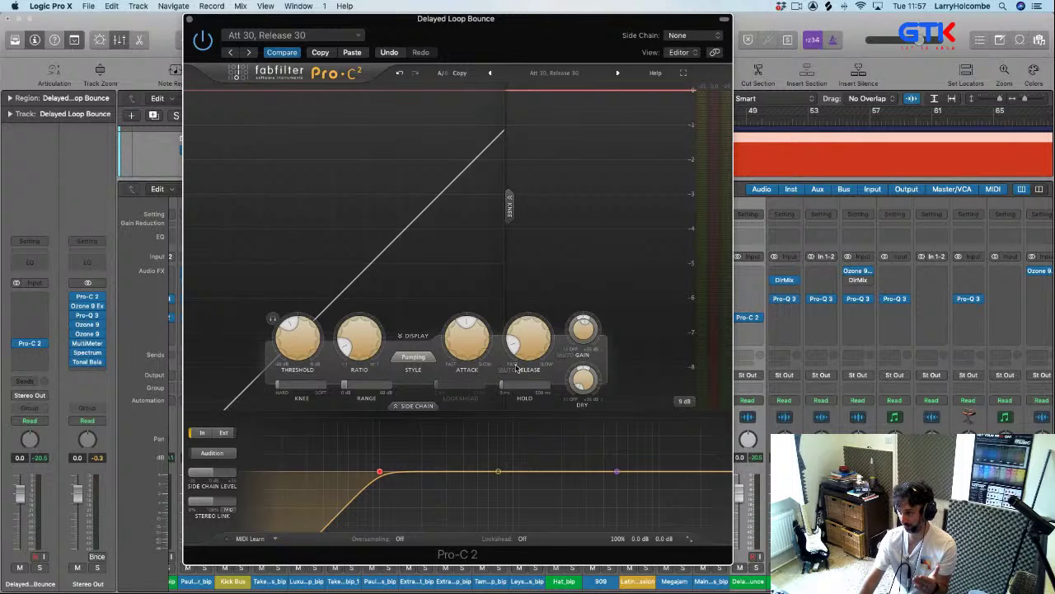
- Lower the Delayed Loop Bounce compressor's threshold to about -43 dB, leave the style on Pumping, and close the plug-in
{"action": "mouse_move", "coordinate": [519, 352]}
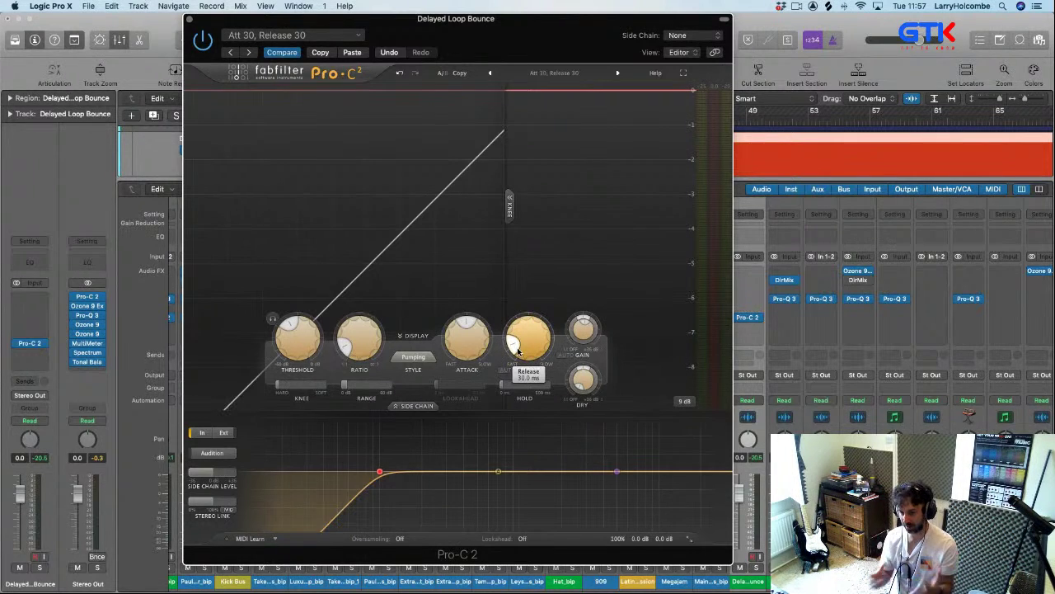
{"action": "mouse_move", "coordinate": [305, 344]}
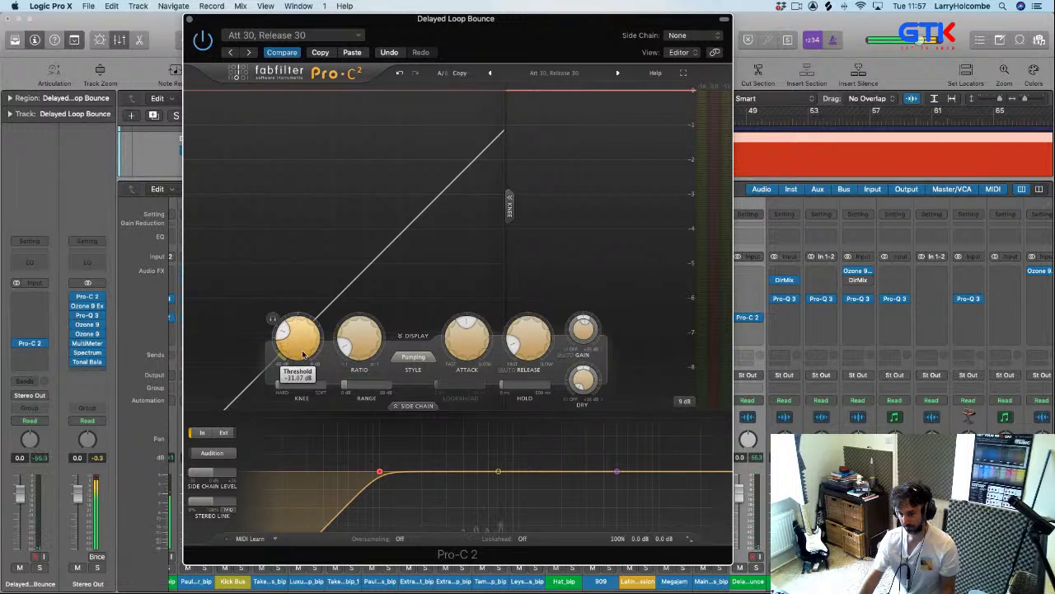
{"action": "left_click_drag", "start_coordinate": [303, 354], "coordinate": [304, 366]}
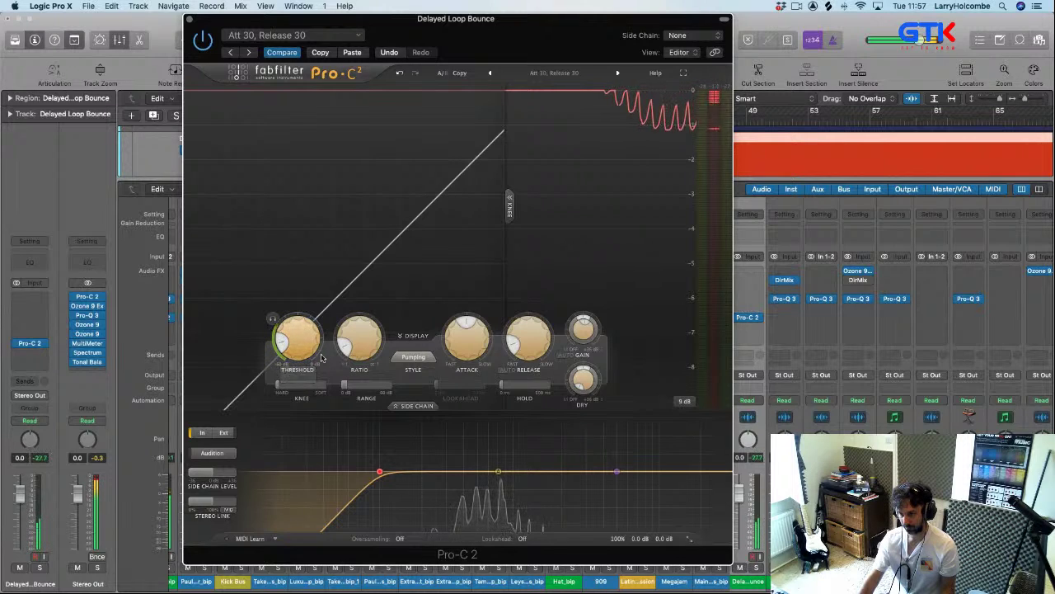
{"action": "mouse_move", "coordinate": [304, 348]}
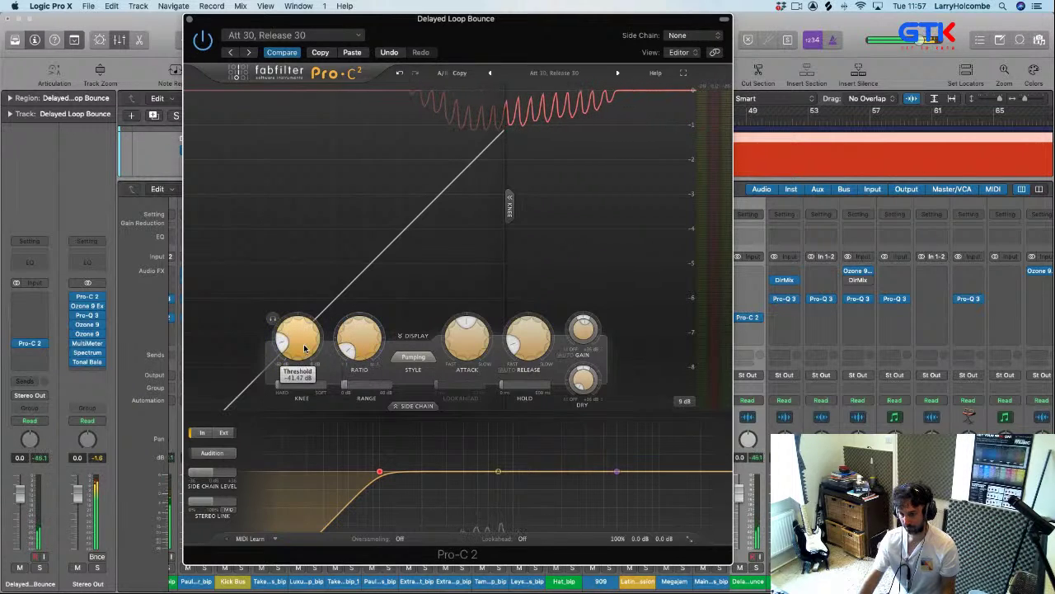
{"action": "left_click_drag", "start_coordinate": [304, 348], "coordinate": [305, 356]}
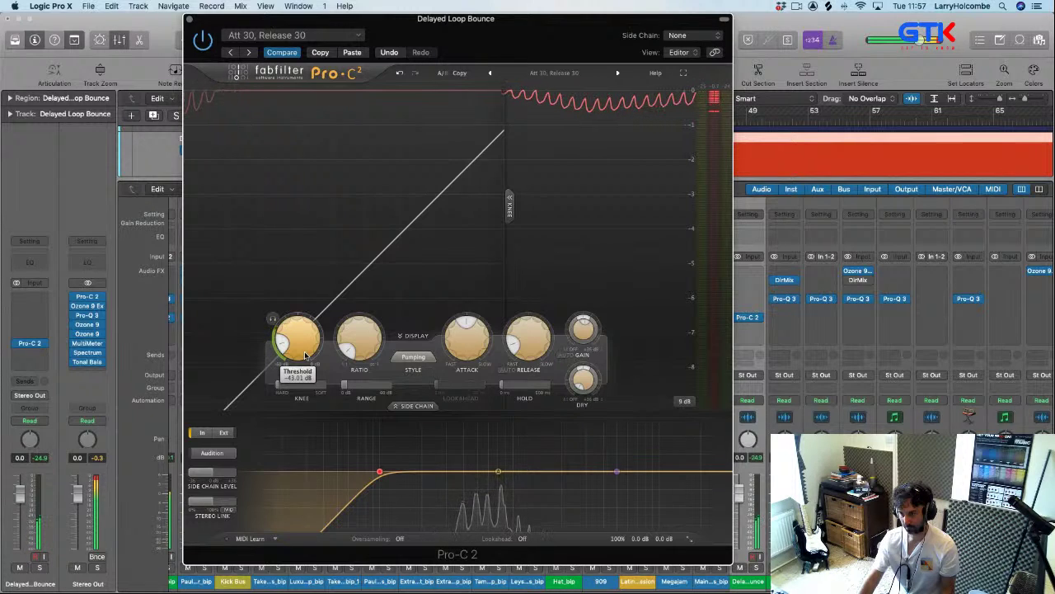
{"action": "left_click", "coordinate": [414, 359]}
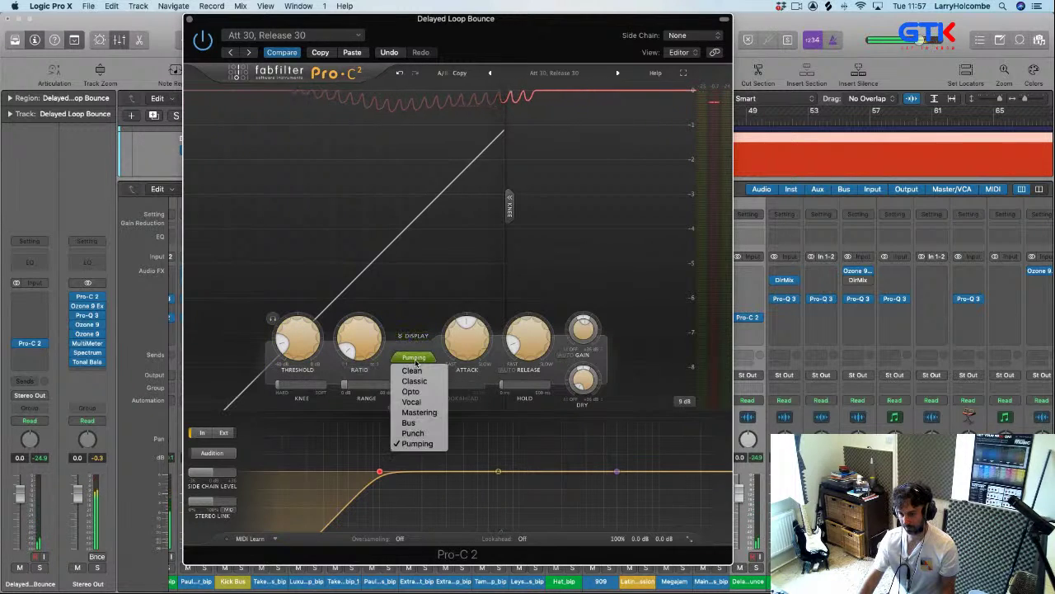
{"action": "left_click", "coordinate": [221, 17]}
{"action": "left_click", "coordinate": [188, 18]}
- Play the cycled section in the mixer to compare Delayed Loop Bounce with its compressor on and off
{"action": "key", "text": "x"}
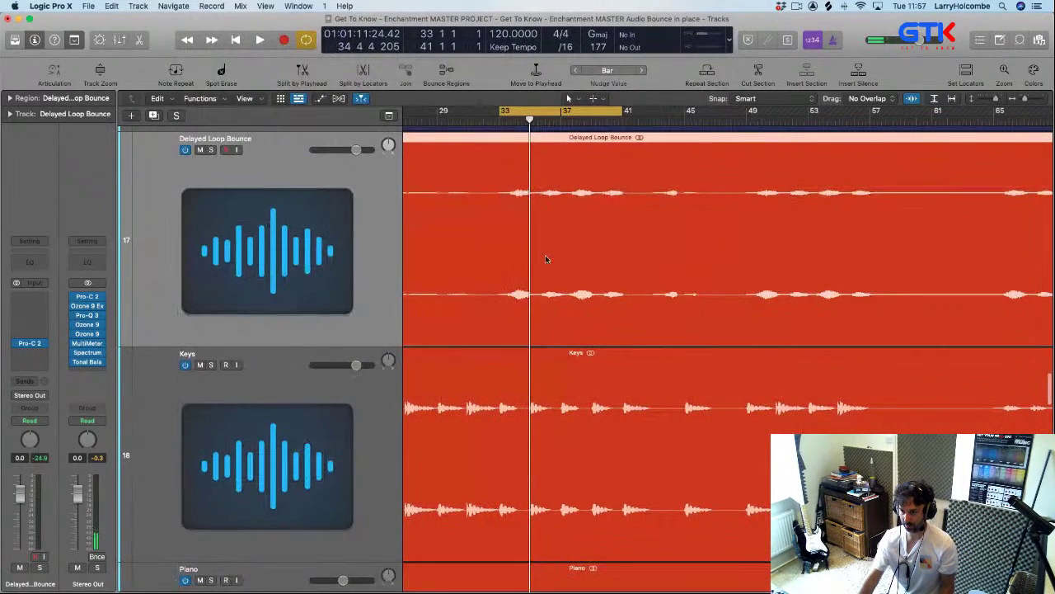
{"action": "key", "text": "space"}
{"action": "key", "text": "x"}
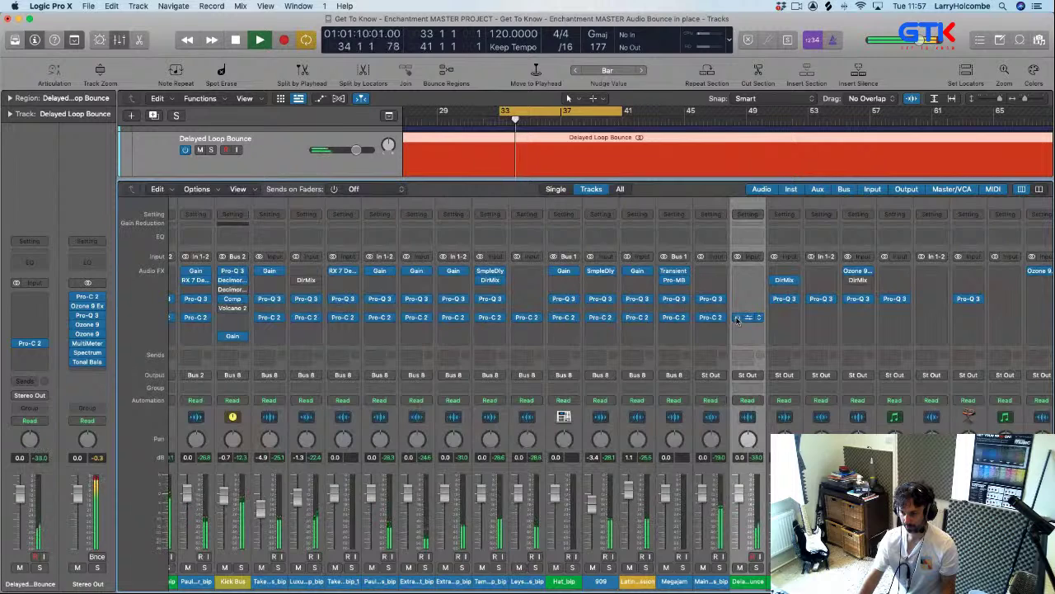
{"action": "key", "text": "space"}
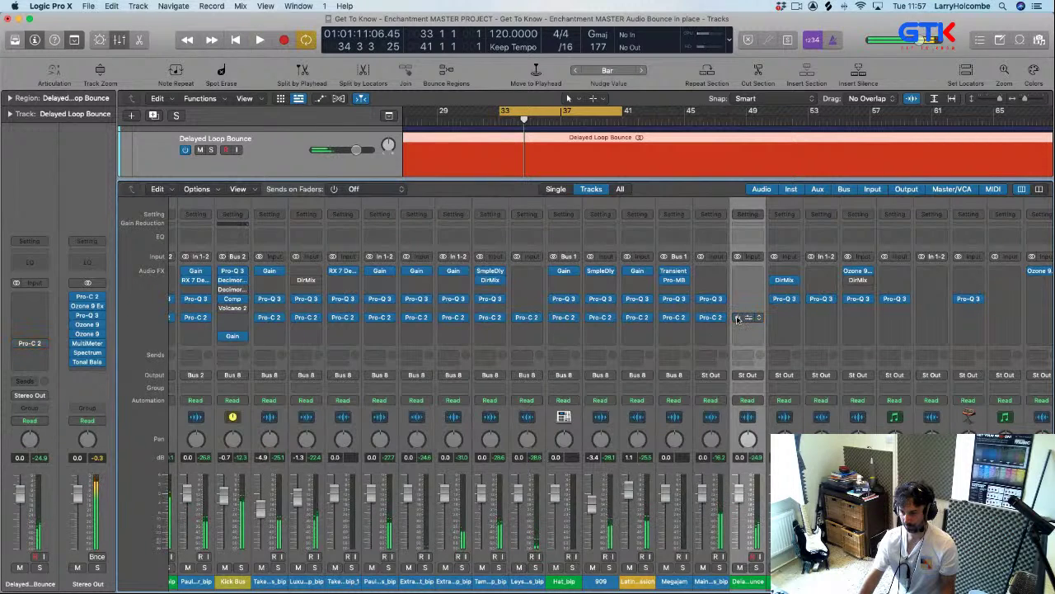
{"action": "key", "text": "space"}
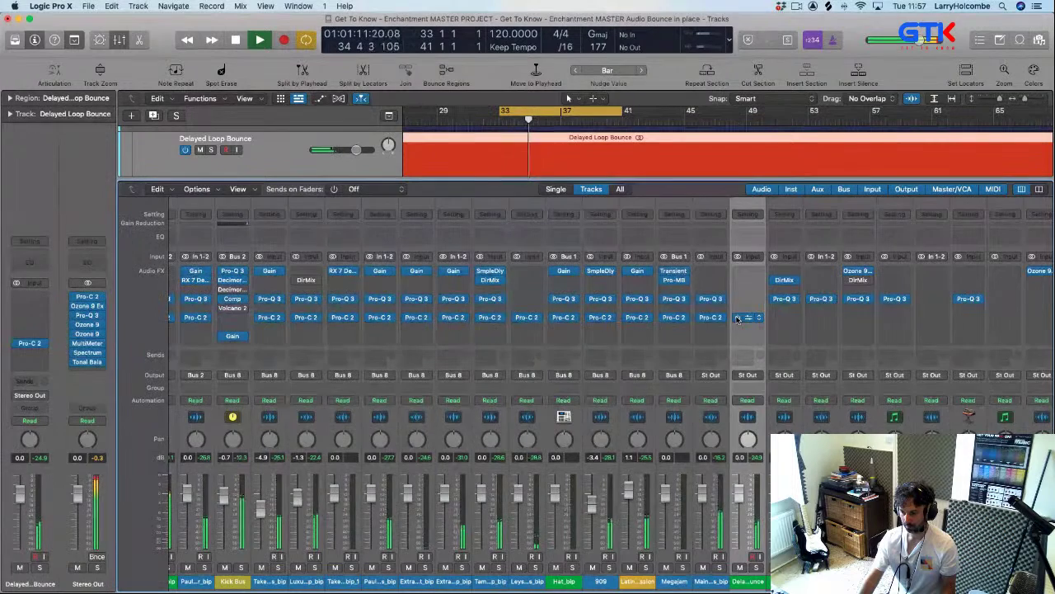
- Insert a stereo Pro-C 2 compressor on the Keys channel and paste the copied plug-in settings into it
{"action": "left_click", "coordinate": [782, 321]}
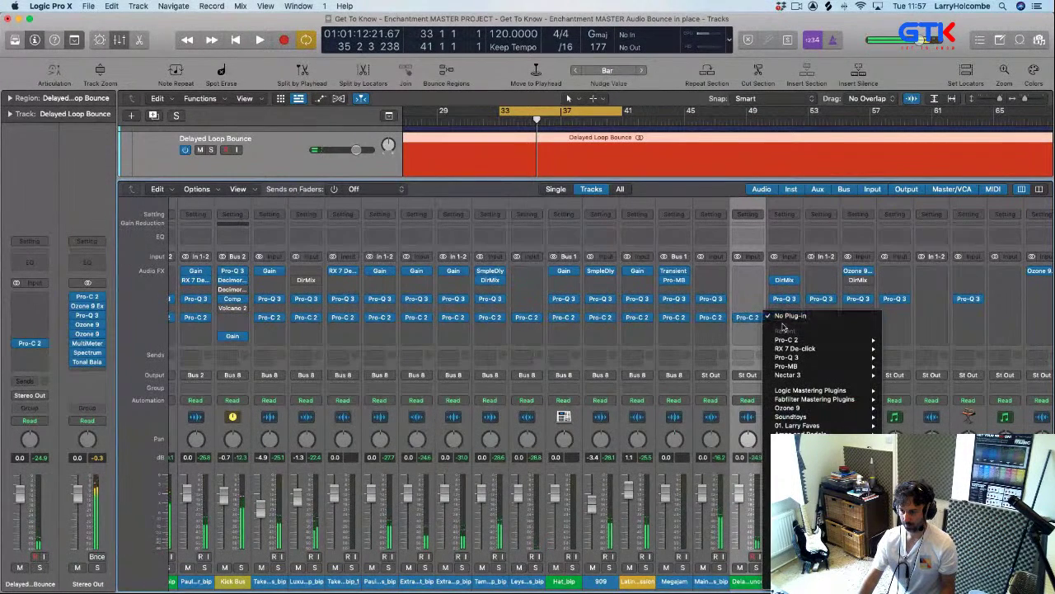
{"action": "mouse_move", "coordinate": [839, 341]}
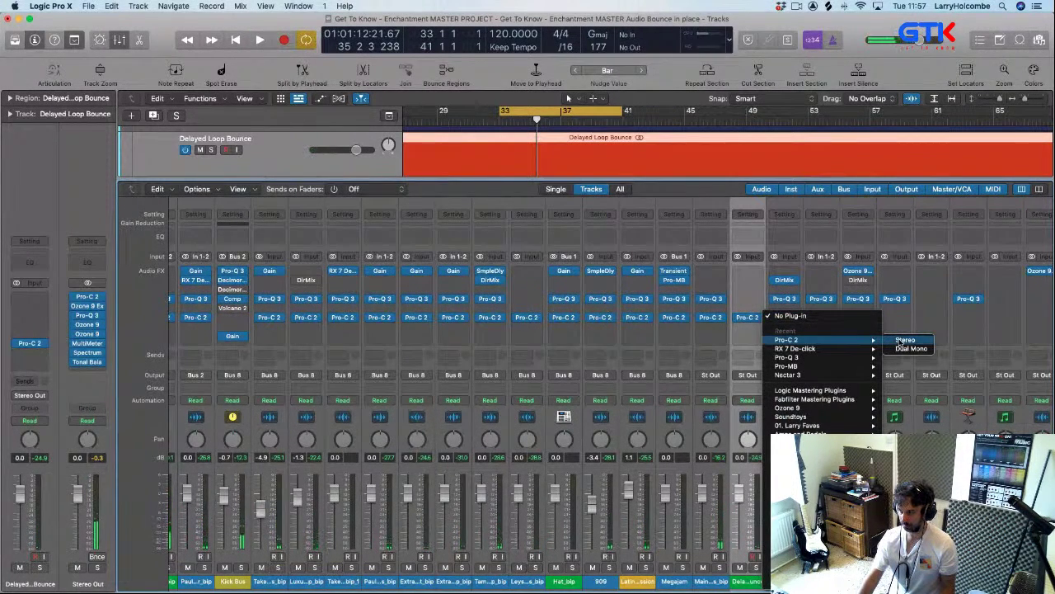
{"action": "left_click", "coordinate": [903, 345]}
{"action": "left_click_drag", "start_coordinate": [537, 173], "coordinate": [413, 134]}
{"action": "left_click", "coordinate": [374, 130]}
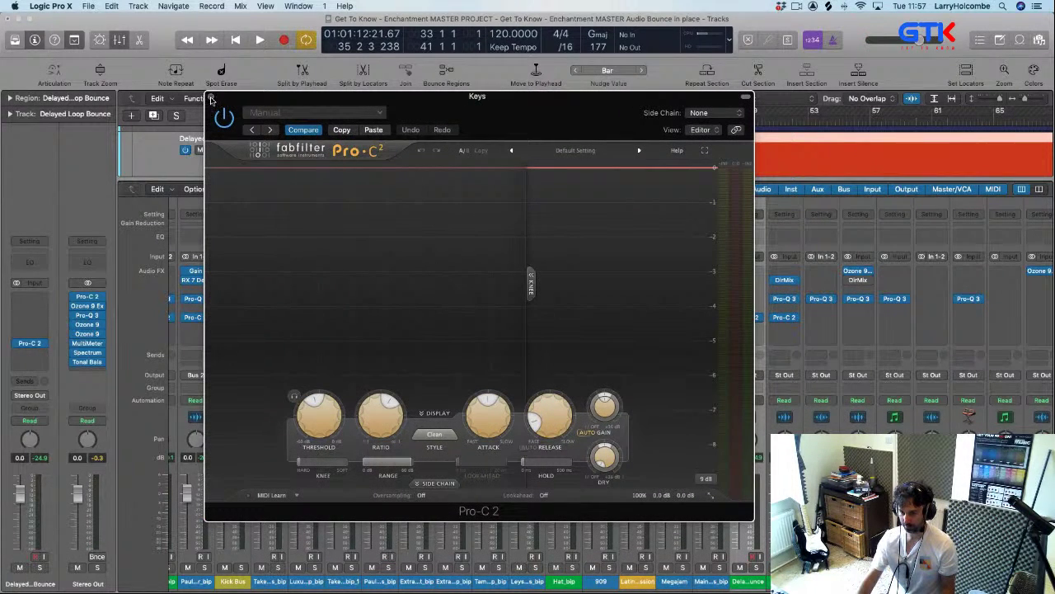
- Copy the compressor settings from the Paul Nice Breaks_bip channel and paste them into the Keys compressor
{"action": "left_click_drag", "start_coordinate": [271, 99], "coordinate": [494, 98]}
{"action": "left_click", "coordinate": [380, 319]}
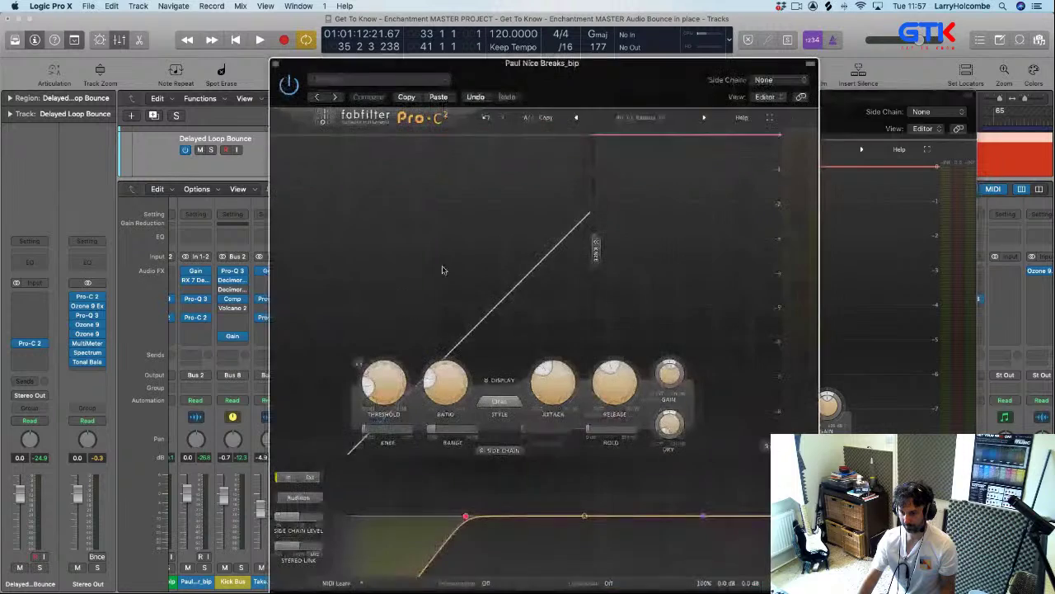
{"action": "left_click", "coordinate": [277, 64]}
{"action": "left_click", "coordinate": [596, 129]}
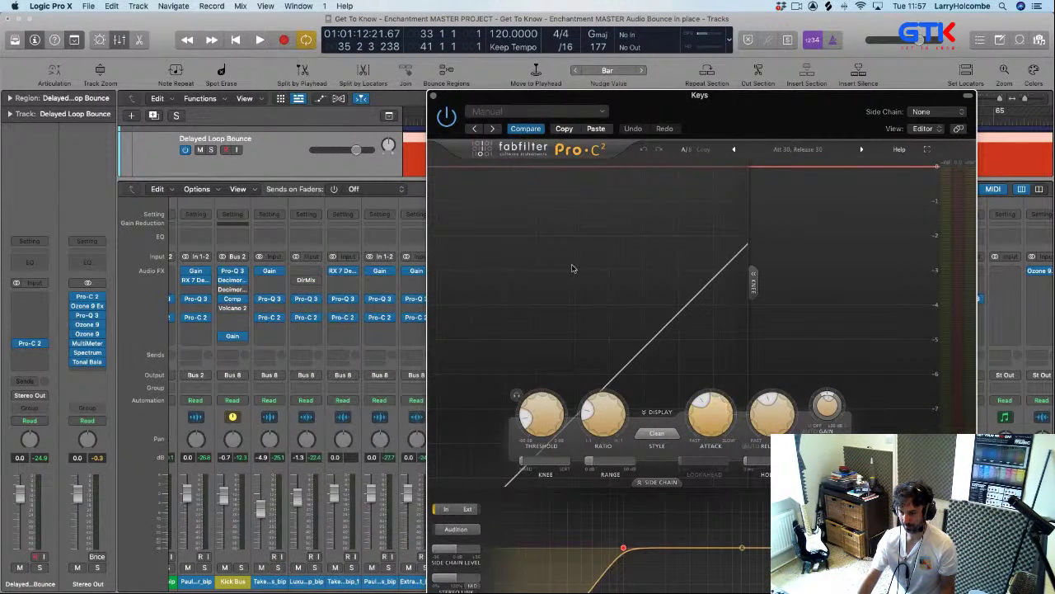
- Set the Keys compressor's style to Opto and close the plug-in
{"action": "left_click_drag", "start_coordinate": [674, 99], "coordinate": [612, 77]}
{"action": "left_click", "coordinate": [594, 411]}
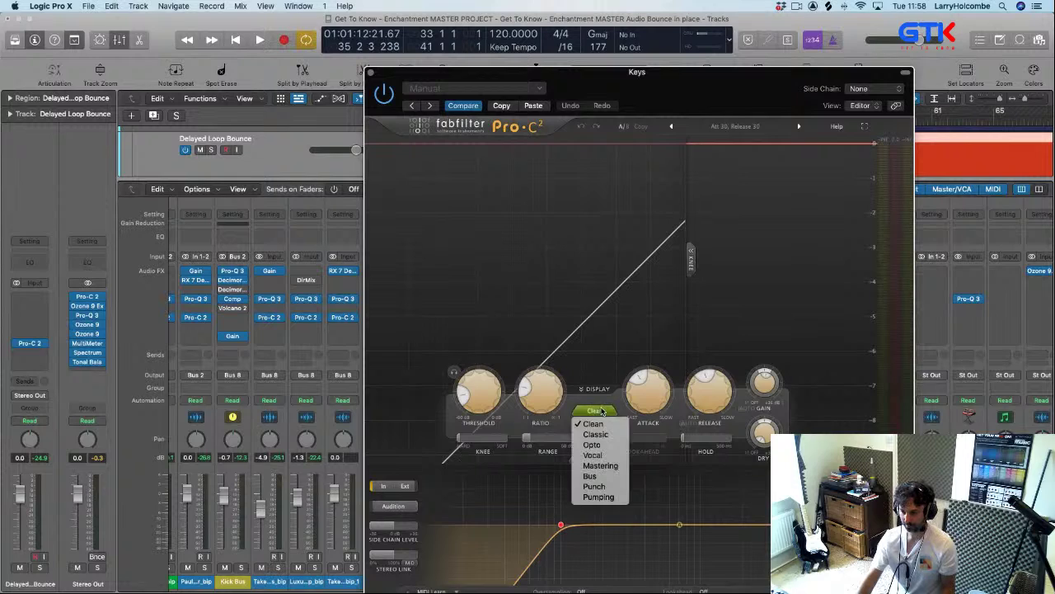
{"action": "left_click", "coordinate": [595, 417]}
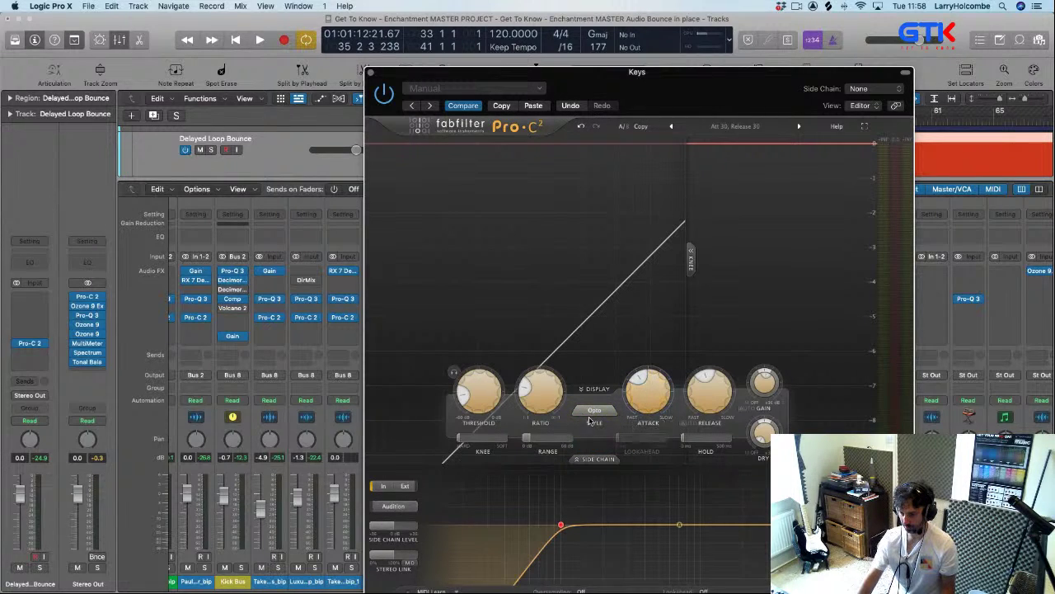
{"action": "left_click_drag", "start_coordinate": [574, 77], "coordinate": [472, 23]}
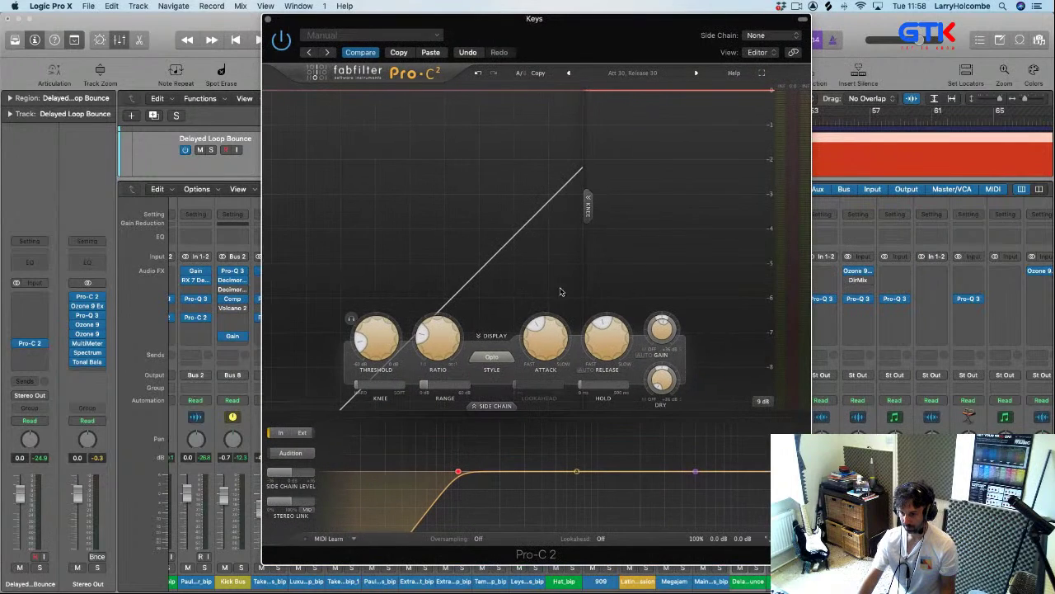
{"action": "left_click", "coordinate": [266, 19]}
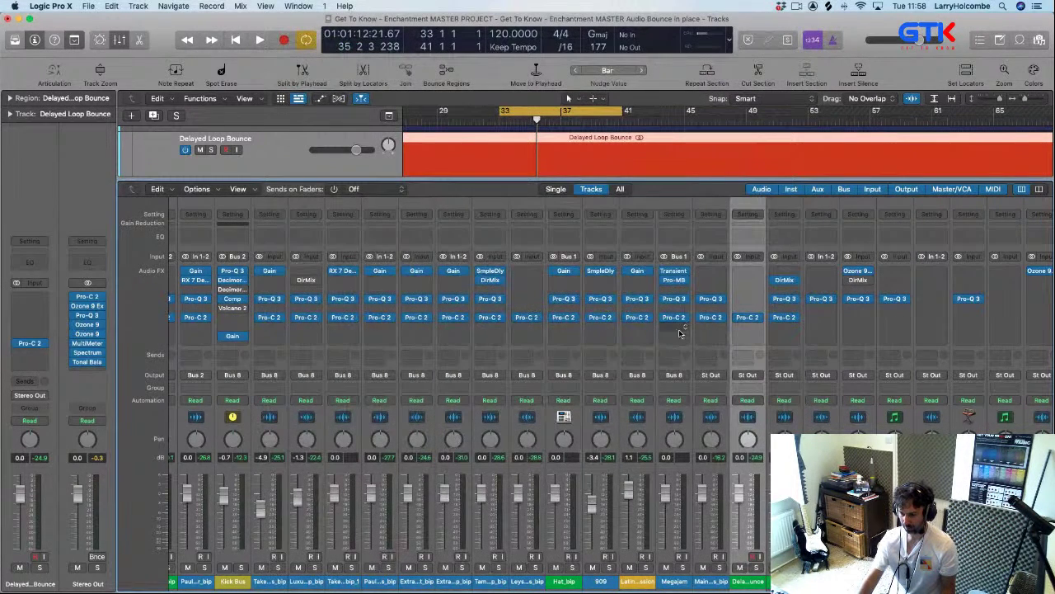
- Open the Main Bass_bip compressor and set its style to Opto
{"action": "left_click", "coordinate": [714, 318]}
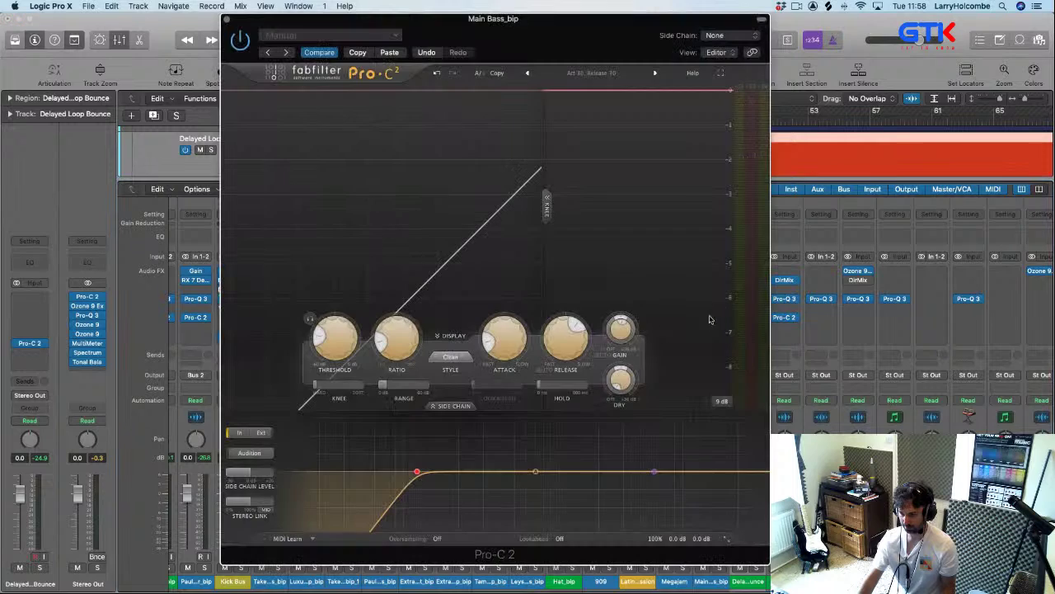
{"action": "left_click", "coordinate": [450, 357]}
{"action": "left_click", "coordinate": [457, 392]}
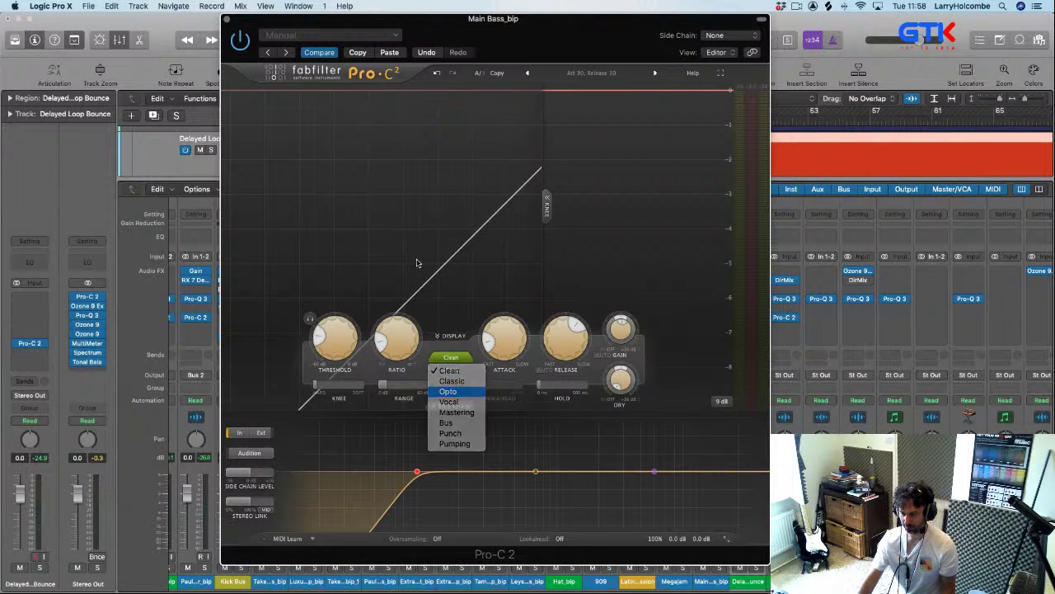
- Audition the Main Bass_bip compressor during playback, set its style back to Clean and close the plug-in
{"action": "key", "text": "space"}
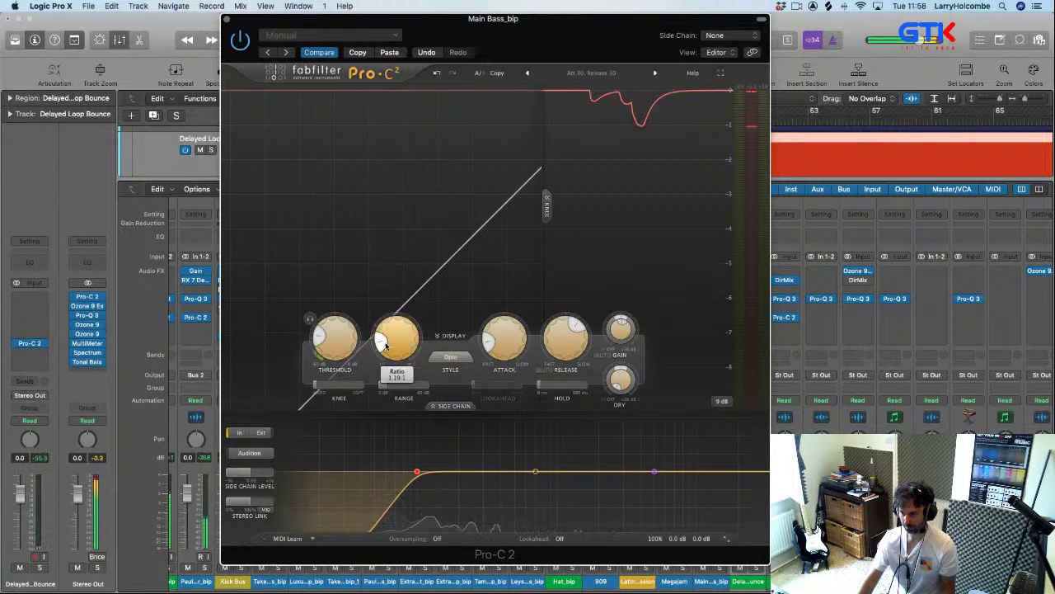
{"action": "mouse_move", "coordinate": [393, 356]}
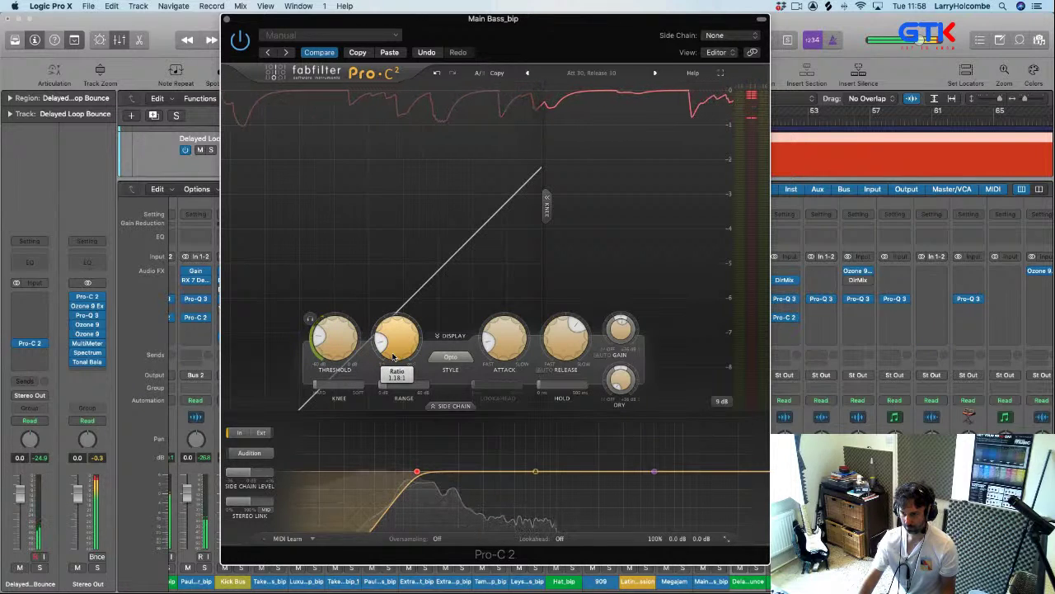
{"action": "left_click", "coordinate": [451, 357]}
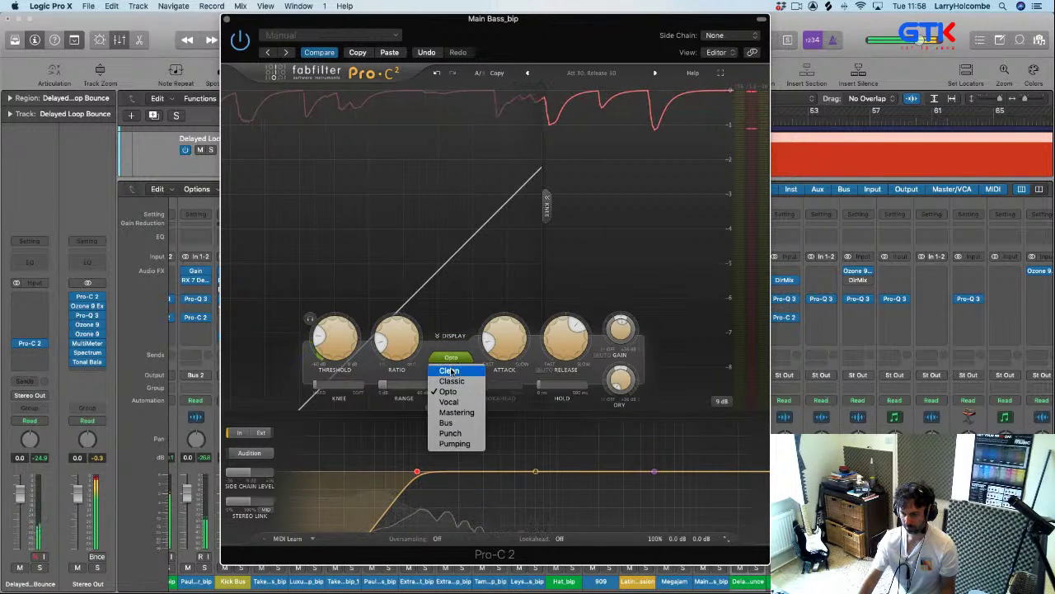
{"action": "left_click", "coordinate": [451, 371]}
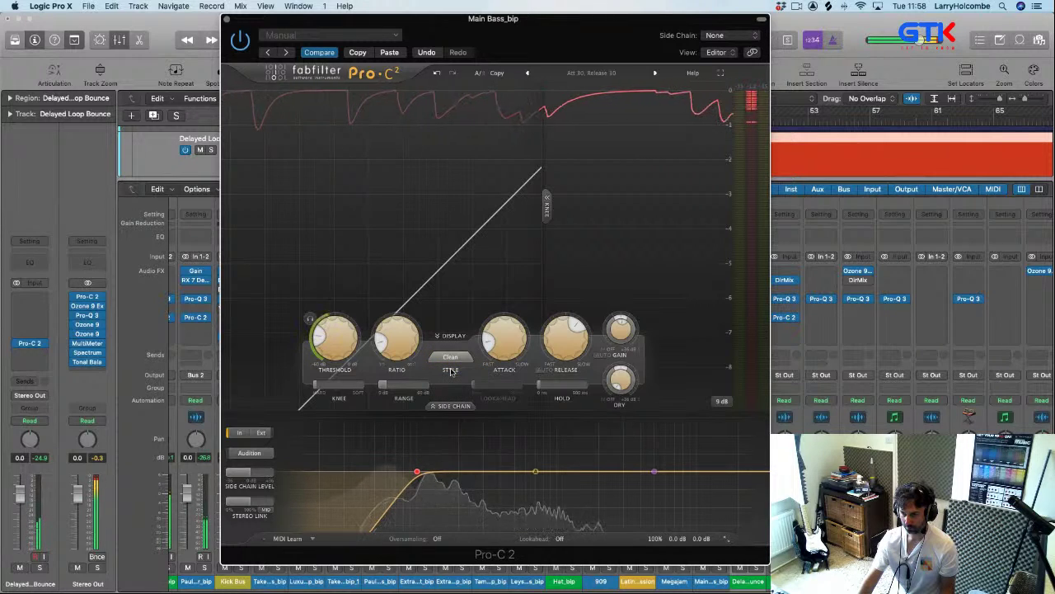
{"action": "left_click", "coordinate": [228, 19]}
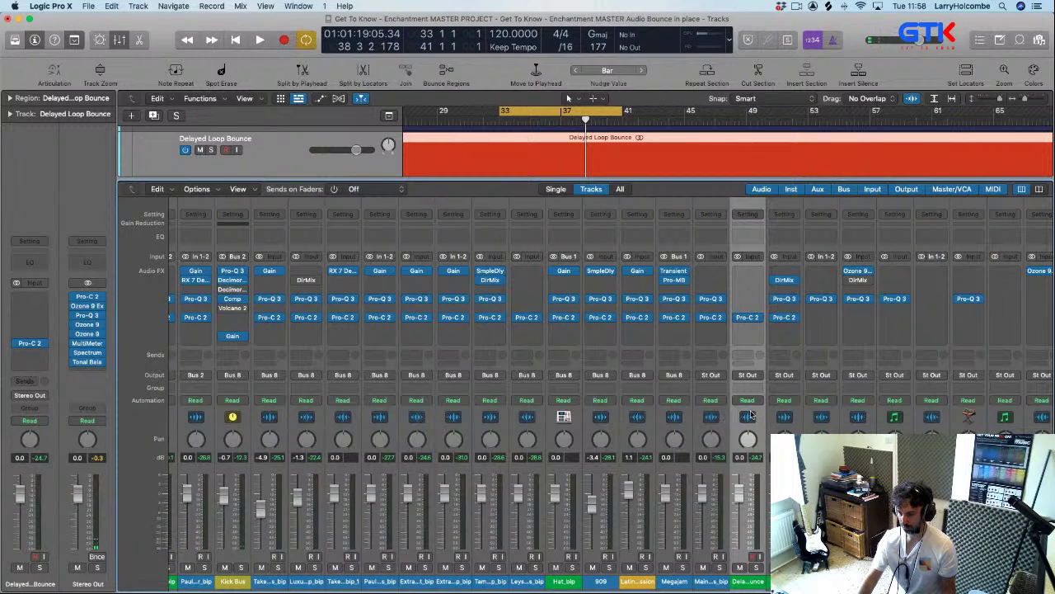
- Lower the Keys compressor's threshold to about -36 dB, shorten its attack, set its release to 500 ms and close the plug-in
{"action": "left_click", "coordinate": [786, 319]}
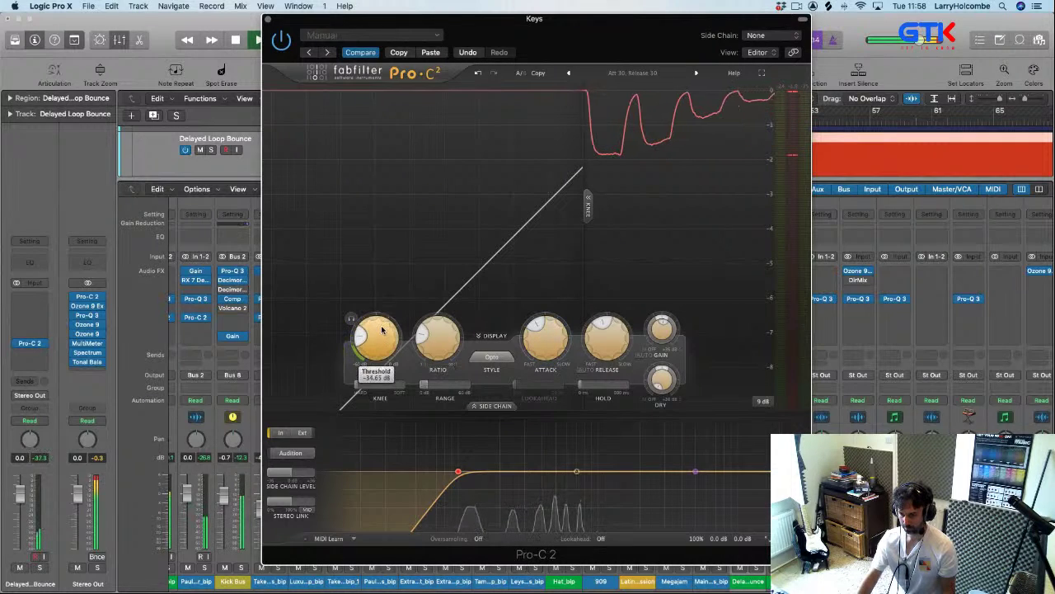
{"action": "scroll", "coordinate": [441, 353], "scroll_direction": "down", "scroll_amount": 1}
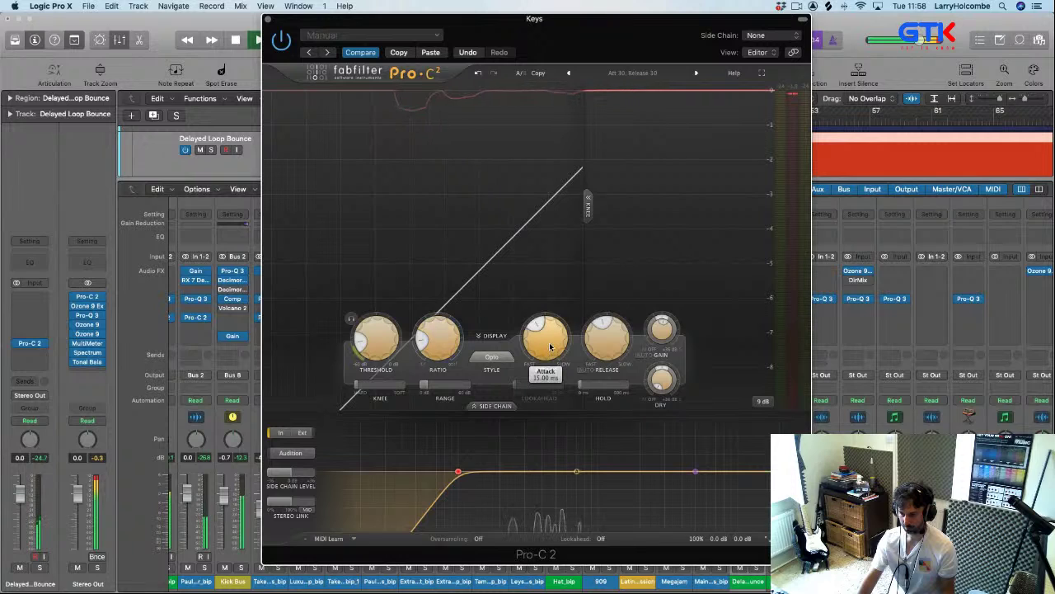
{"action": "double_click", "coordinate": [609, 339]}
{"action": "type", "text": "50"}
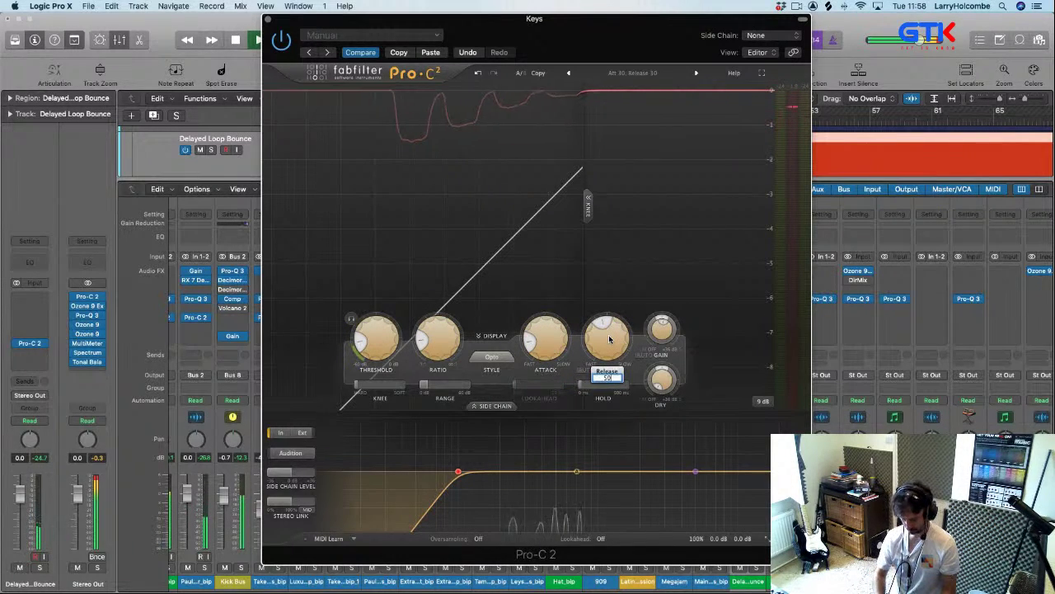
{"action": "type", "text": "0"}
{"action": "key", "text": "Return"}
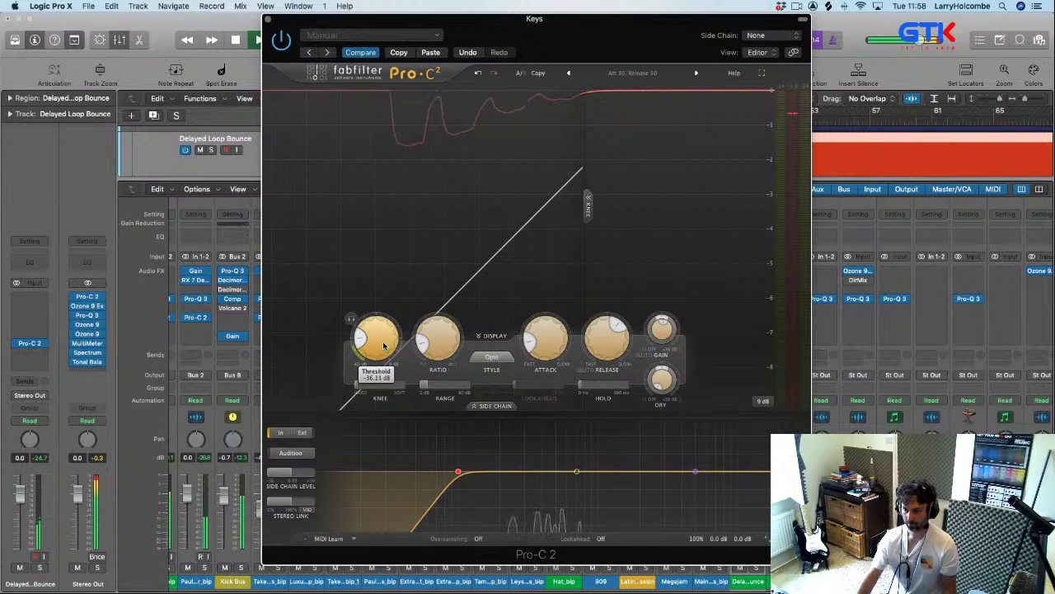
{"action": "key", "text": "super+w"}
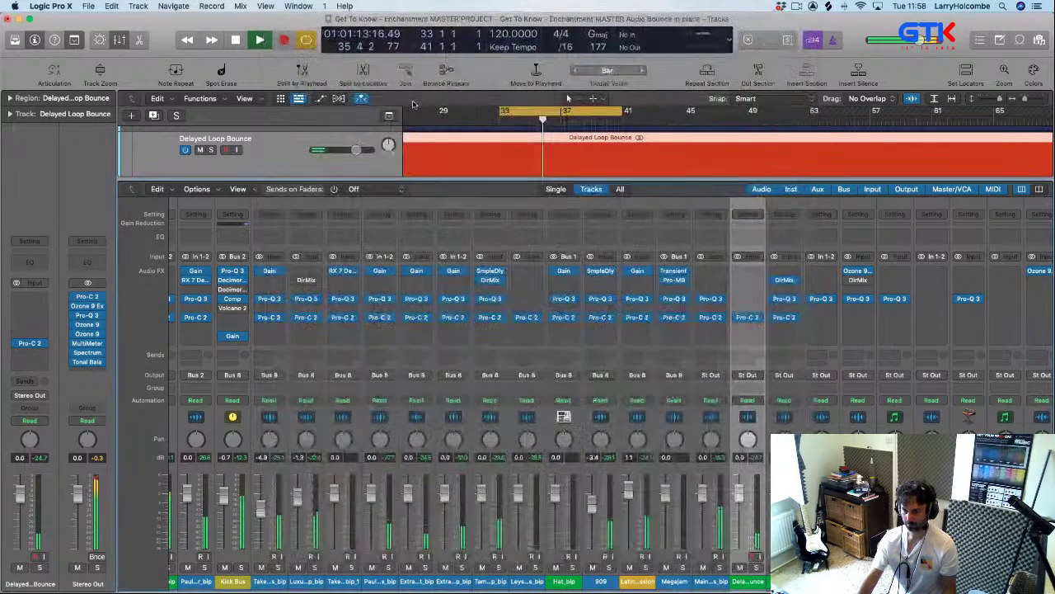
- Move the Harp_1 track above the Piano track in the arrangement
{"action": "key", "text": "x"}
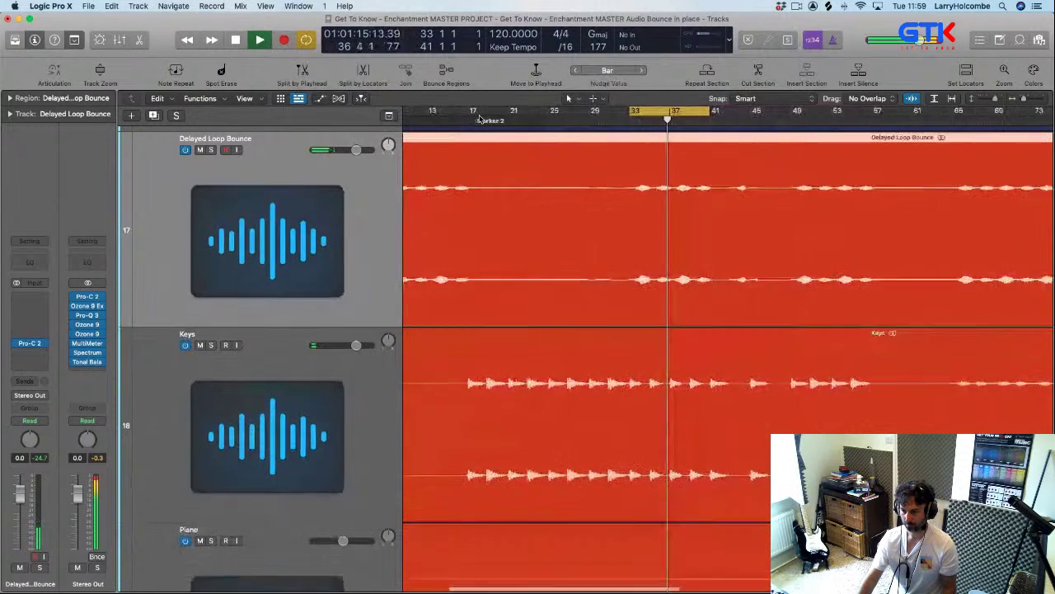
{"action": "key", "text": "x"}
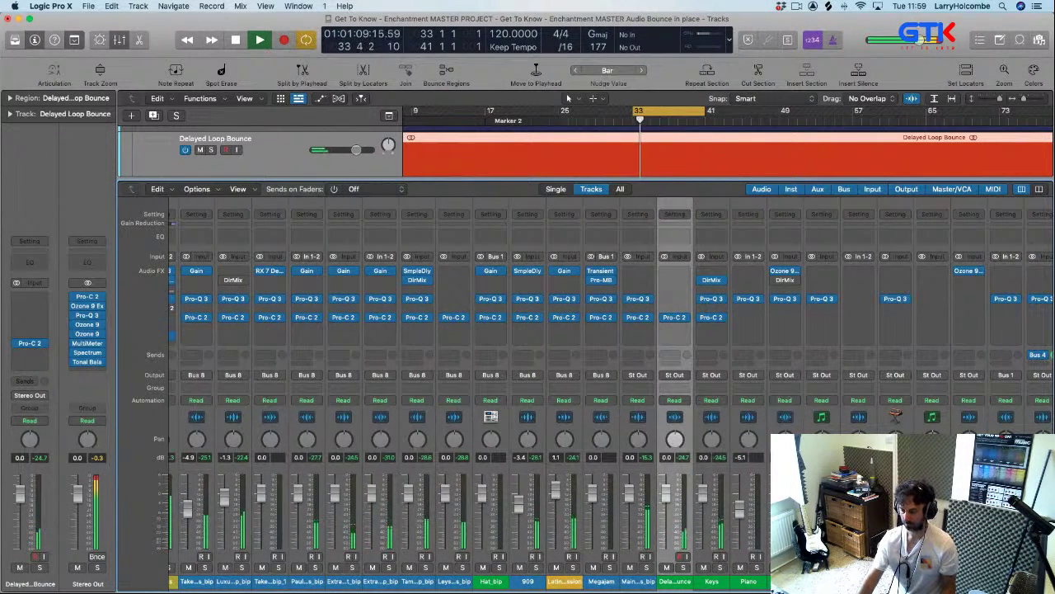
{"action": "key", "text": "x"}
{"action": "scroll", "coordinate": [615, 390], "scroll_direction": "down", "scroll_amount": 5}
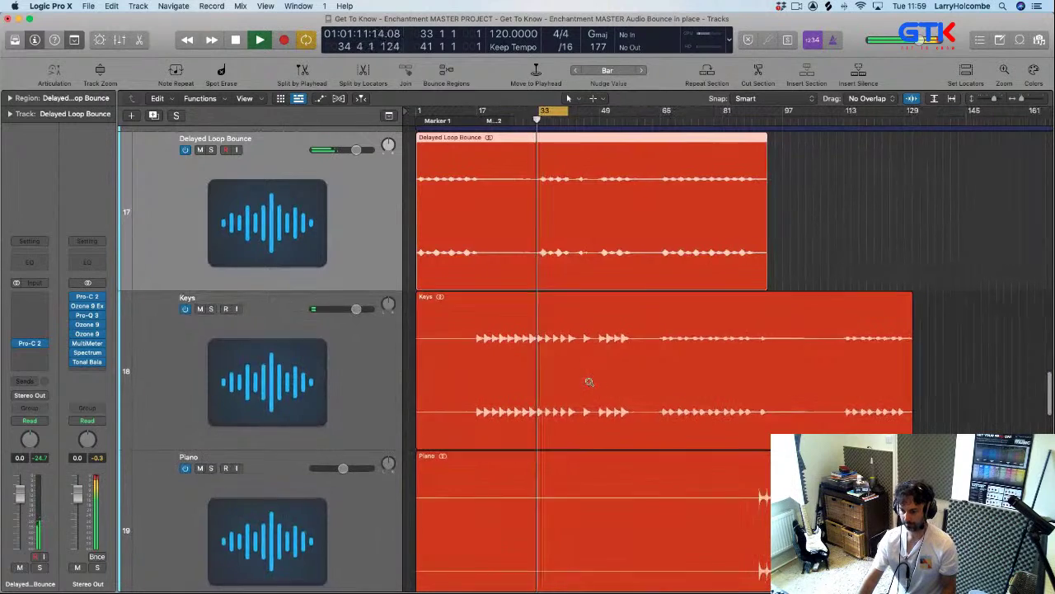
{"action": "scroll", "coordinate": [585, 383], "scroll_direction": "down", "scroll_amount": 3}
{"action": "scroll", "coordinate": [581, 380], "scroll_direction": "down", "scroll_amount": 3}
{"action": "left_click", "coordinate": [566, 381]}
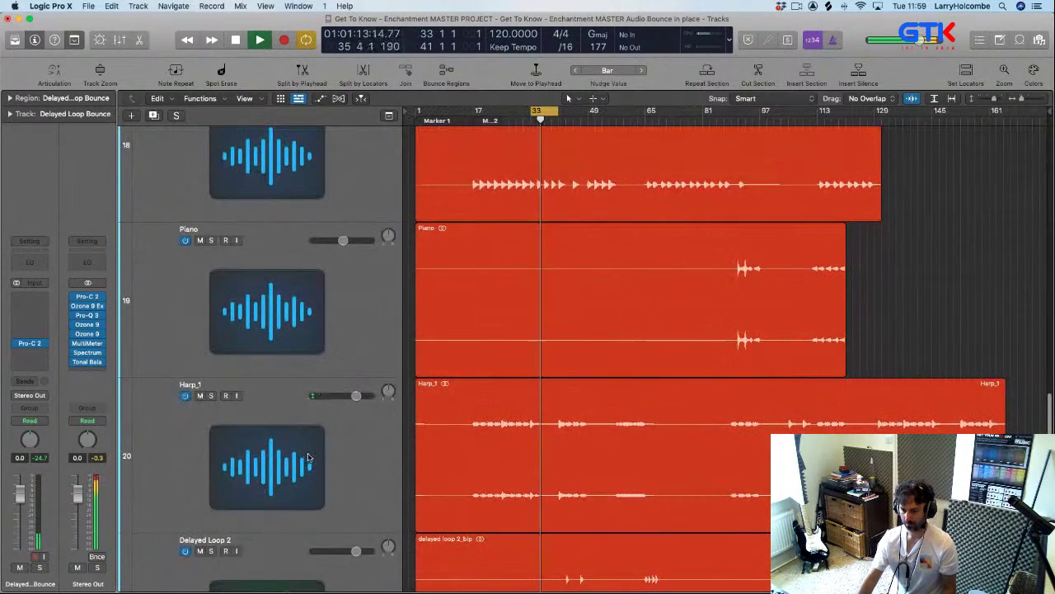
{"action": "left_click_drag", "start_coordinate": [294, 438], "coordinate": [313, 280]}
- Set the cycle range to bars 17 to 33 and play it, briefly soloing the Harp_1 channel
{"action": "key", "text": "space"}
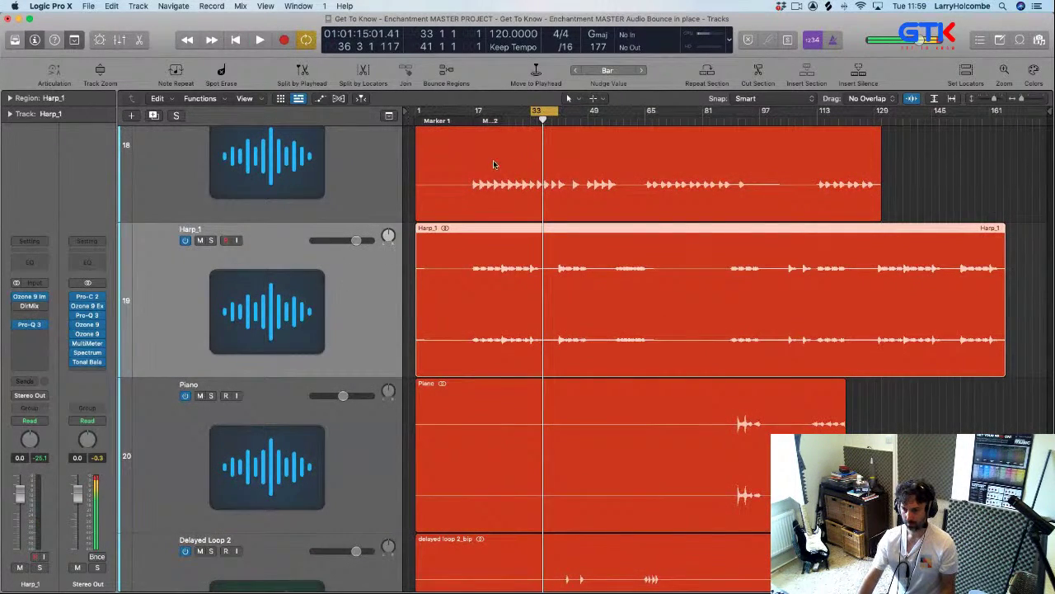
{"action": "left_click_drag", "start_coordinate": [476, 115], "coordinate": [536, 113]}
{"action": "left_click", "coordinate": [480, 111]}
{"action": "key", "text": "space"}
{"action": "key", "text": "x"}
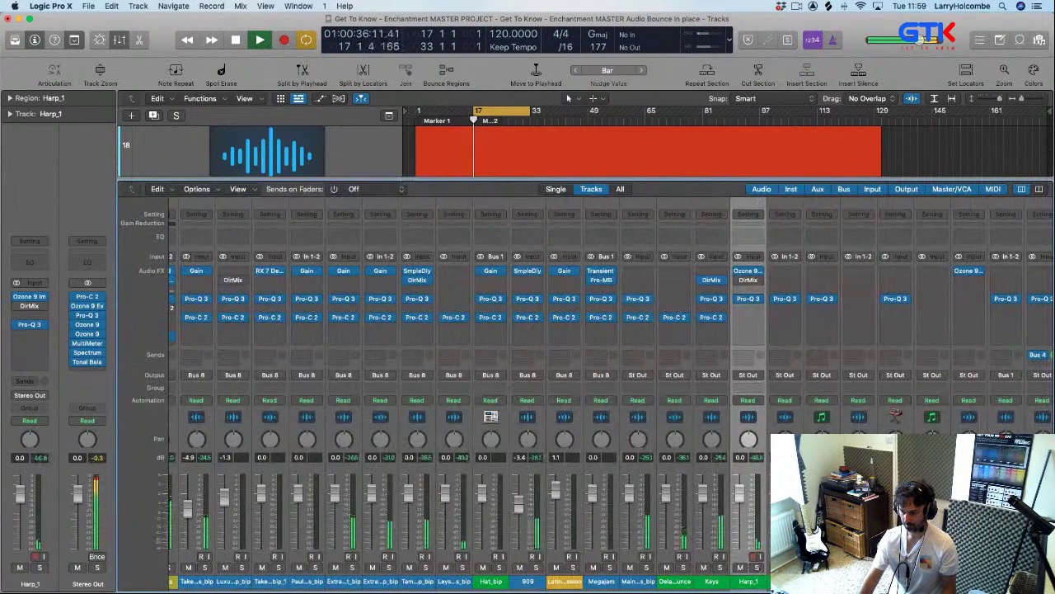
{"action": "left_click", "coordinate": [757, 567]}
{"action": "left_click", "coordinate": [757, 567]}
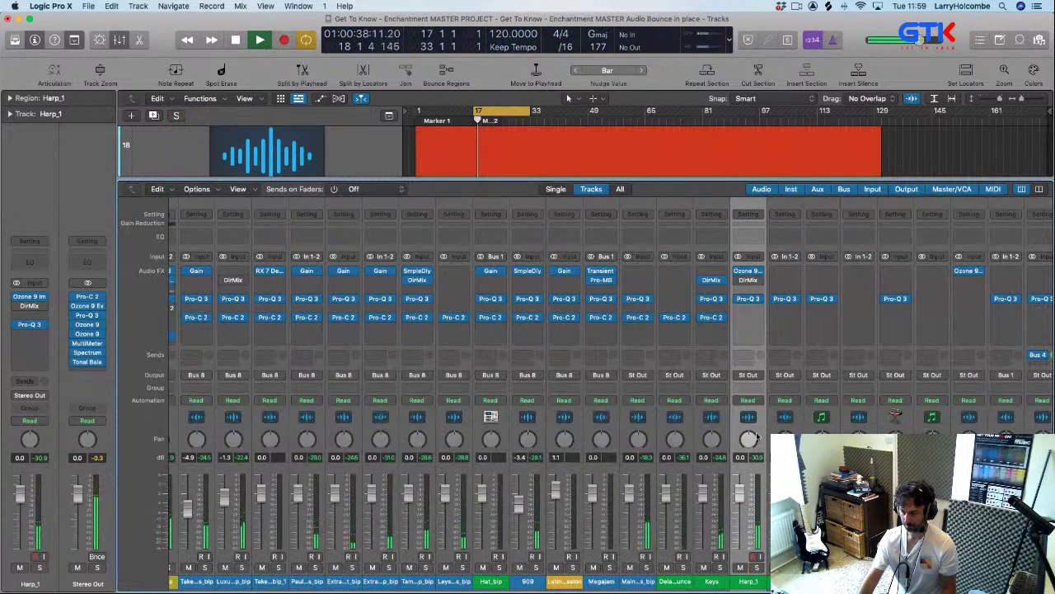
- Stop playback, copy a Pro-C 2 compressor onto the Harp_1 channel below its Pro-Q 3 and open it
{"action": "key", "text": "space"}
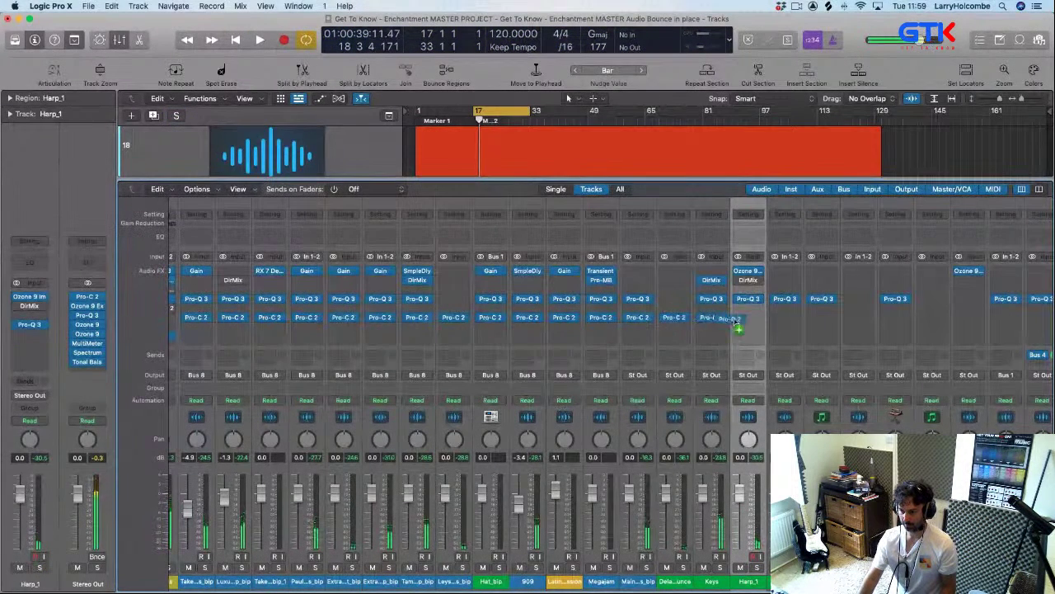
{"action": "left_click", "coordinate": [747, 318]}
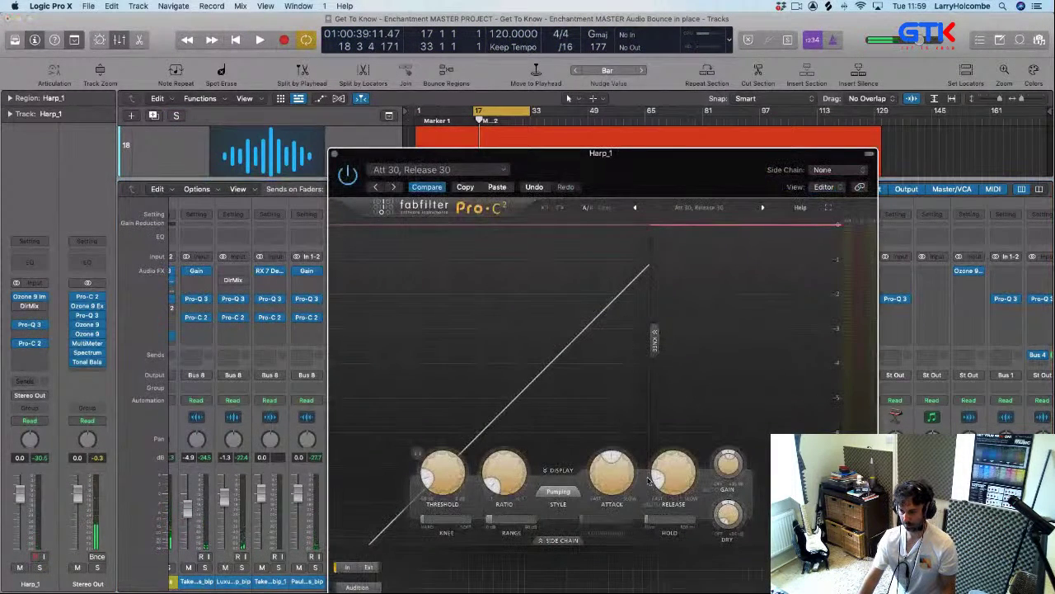
{"action": "left_click_drag", "start_coordinate": [695, 152], "coordinate": [603, 59]}
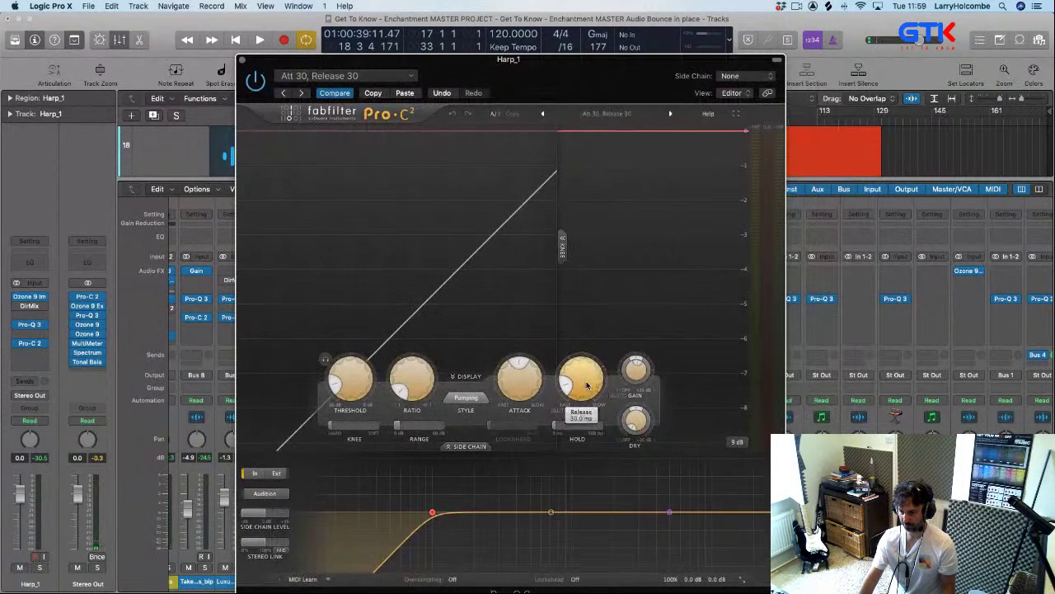
- Set the Harp_1 compressor's ratio to 1.14:1 during playback, close the plug-in and briefly solo the channel
{"action": "key", "text": "space"}
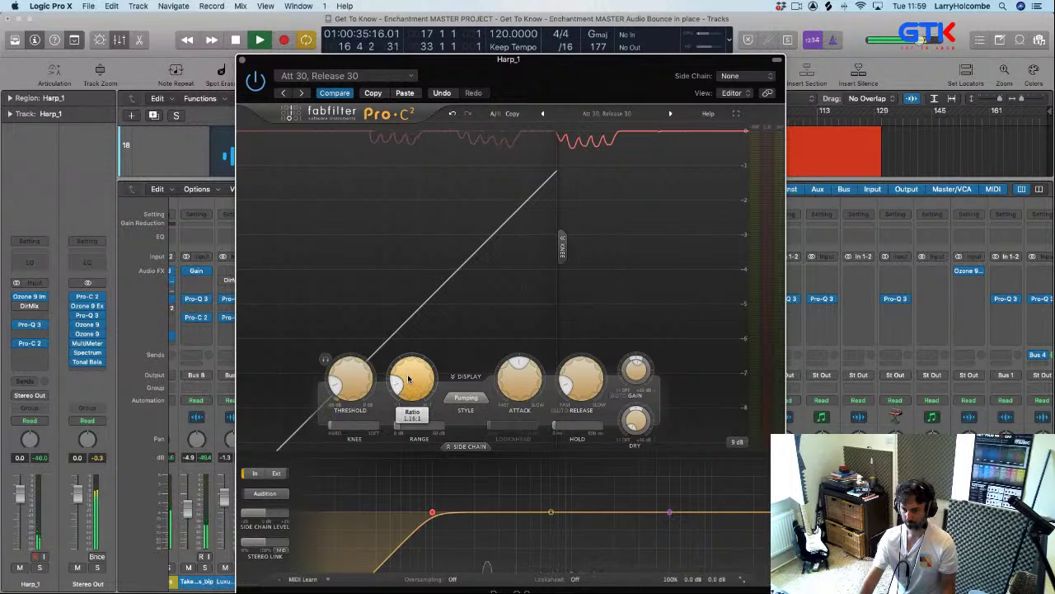
{"action": "left_click_drag", "start_coordinate": [408, 379], "coordinate": [412, 394]}
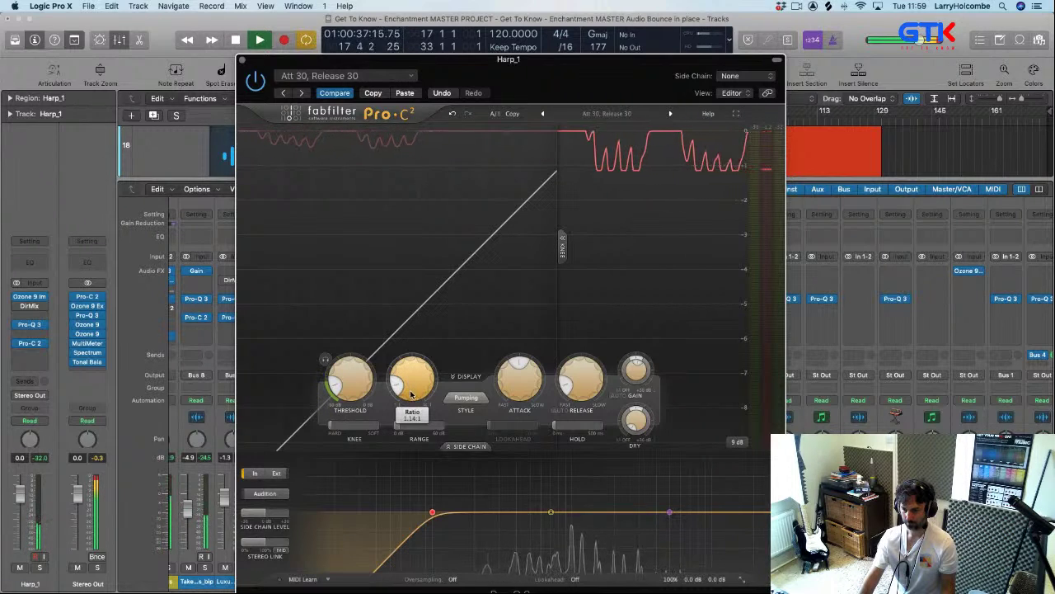
{"action": "left_click", "coordinate": [241, 61]}
{"action": "left_click", "coordinate": [756, 568]}
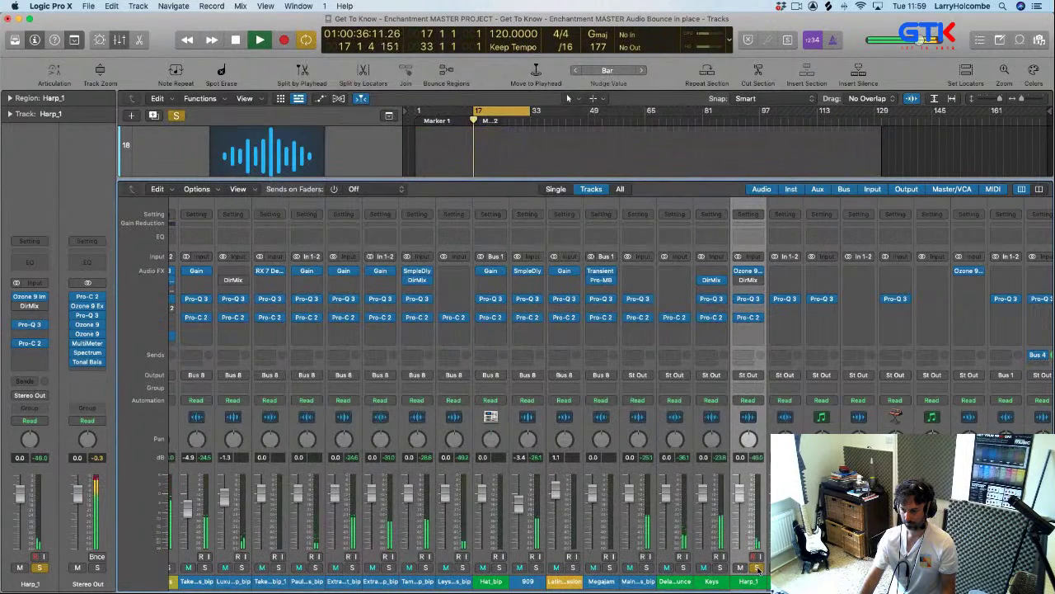
{"action": "left_click", "coordinate": [756, 569]}
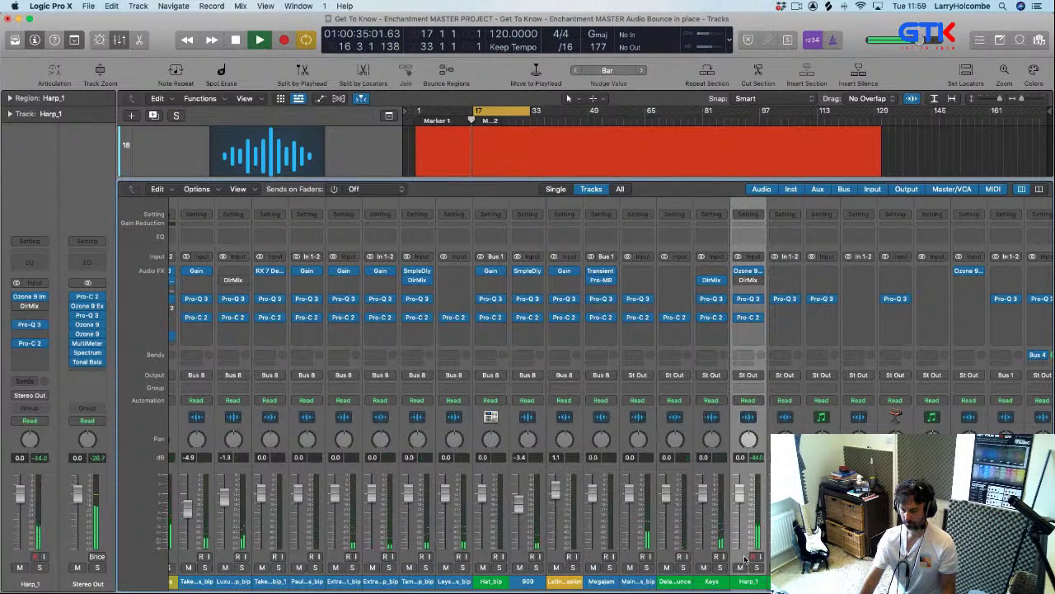
- Reopen the Harp_1 compressor with playback stopped, shorten its attack, set its release to 500 ms and its style to Opto
{"action": "key", "text": "x"}
{"action": "scroll", "coordinate": [630, 471], "scroll_direction": "down", "scroll_amount": 5}
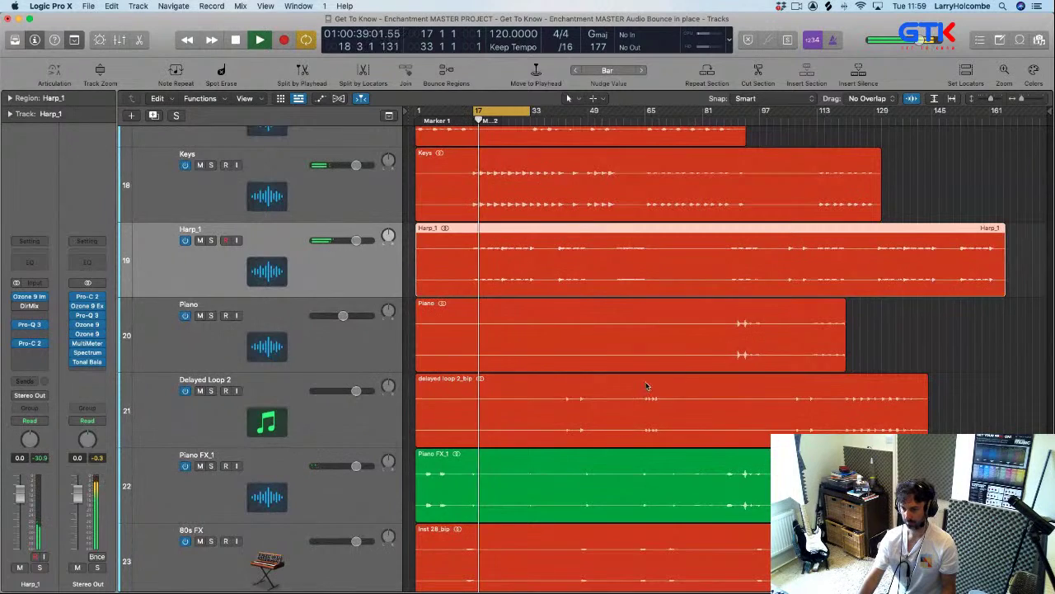
{"action": "key", "text": "space"}
{"action": "key", "text": "x"}
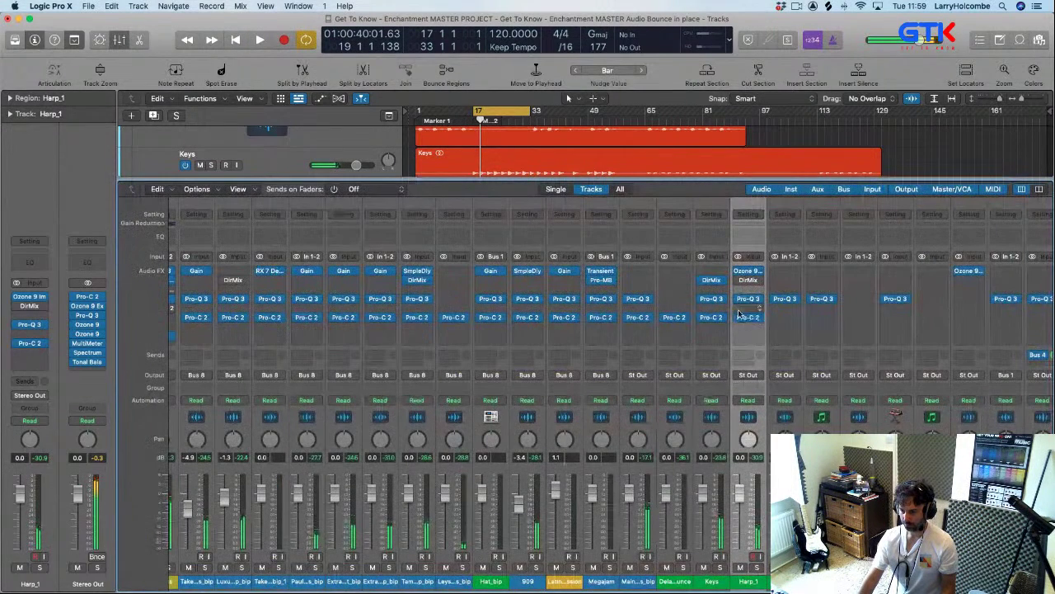
{"action": "left_click", "coordinate": [748, 318]}
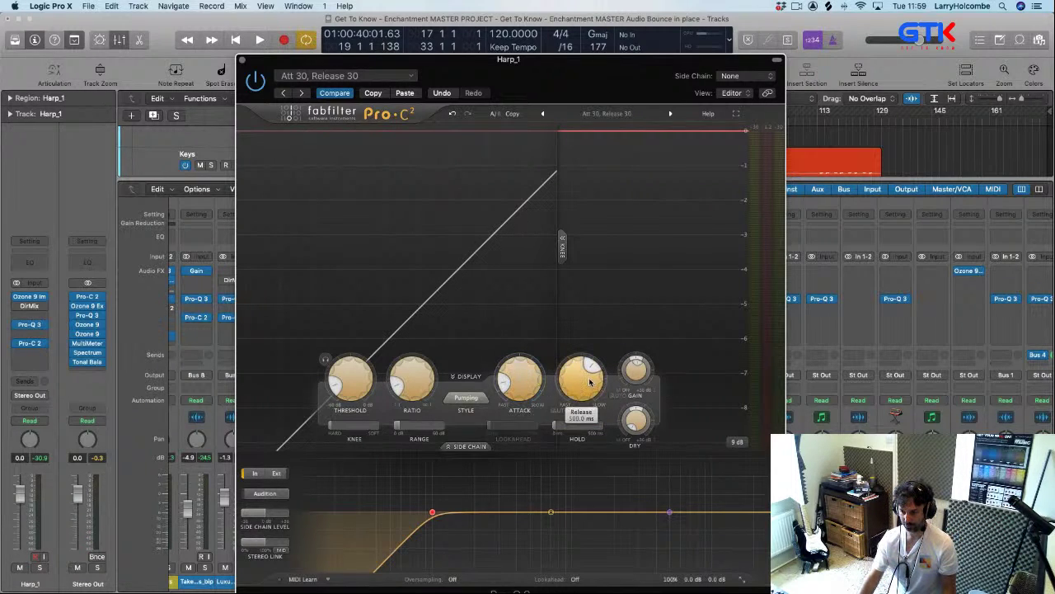
{"action": "left_click", "coordinate": [467, 398]}
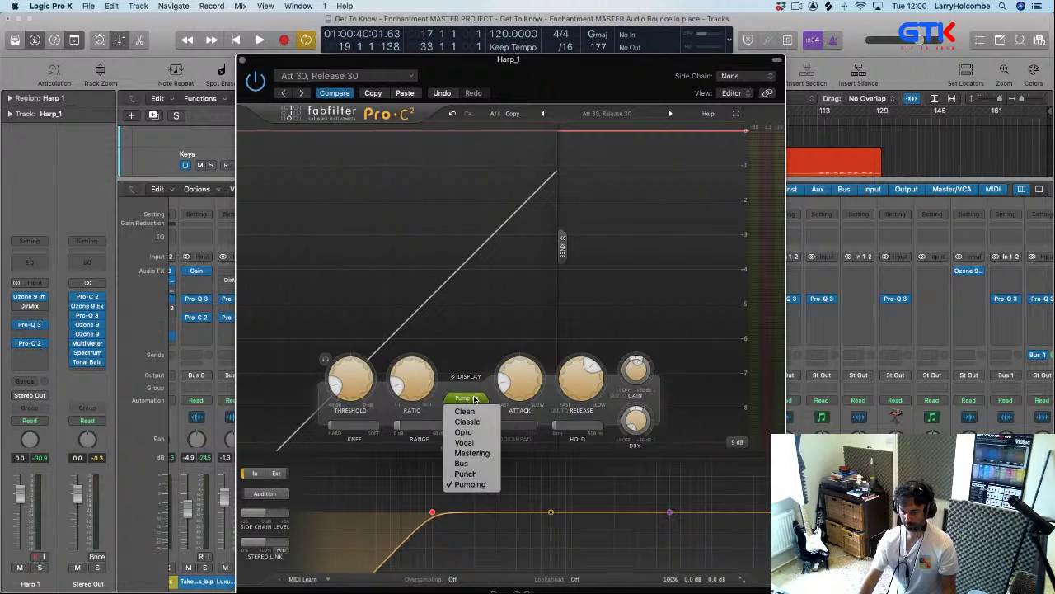
{"action": "left_click", "coordinate": [463, 432]}
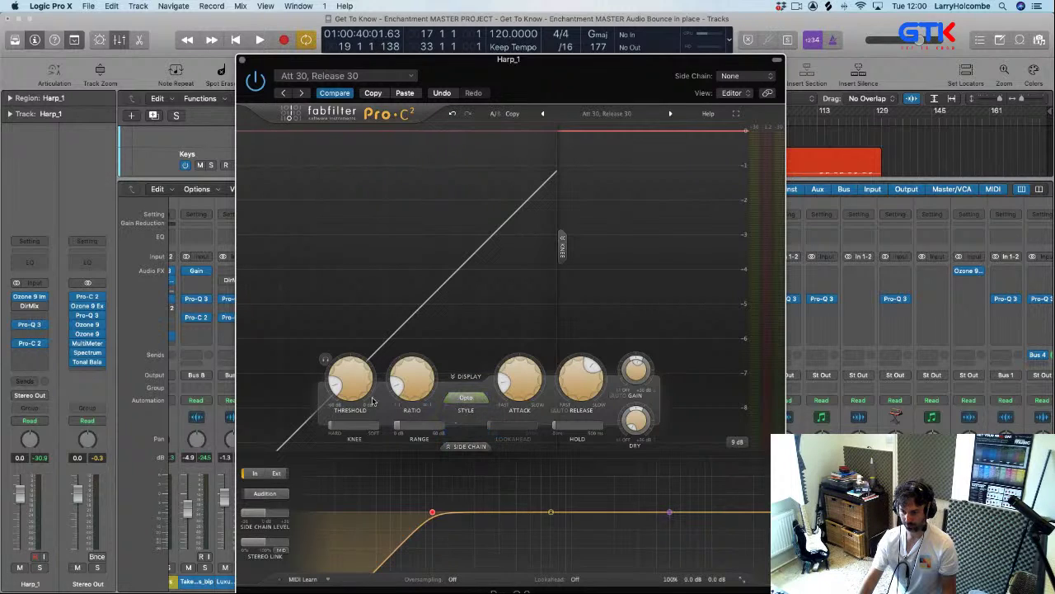
- Fine-tune the Harp_1 compressor's threshold and set its ratio to 1.18:1 during playback, closing the plug-in when done
{"action": "key", "text": "space"}
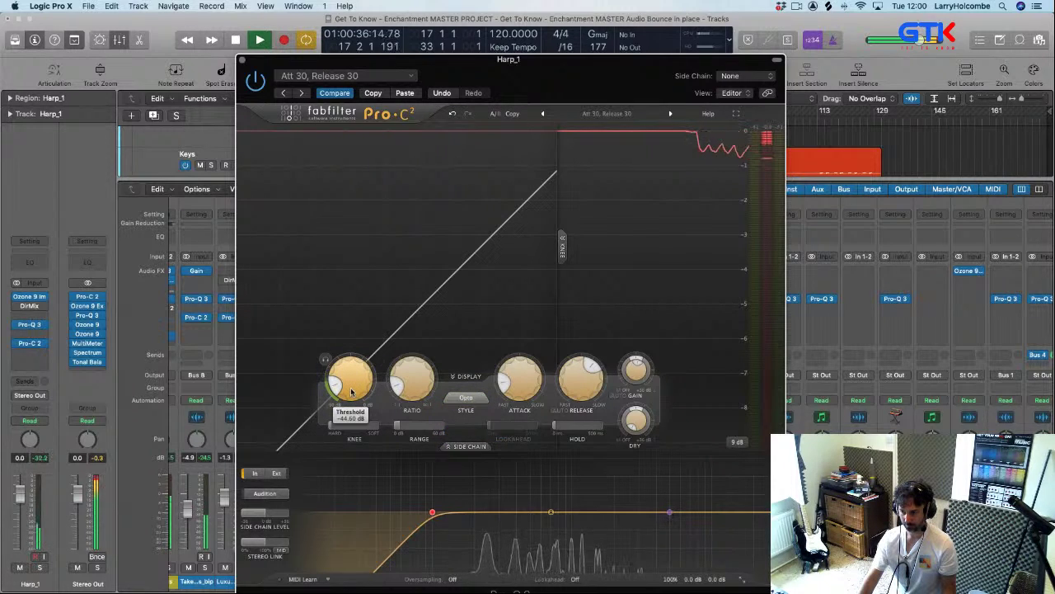
{"action": "left_click_drag", "start_coordinate": [352, 393], "coordinate": [370, 396]}
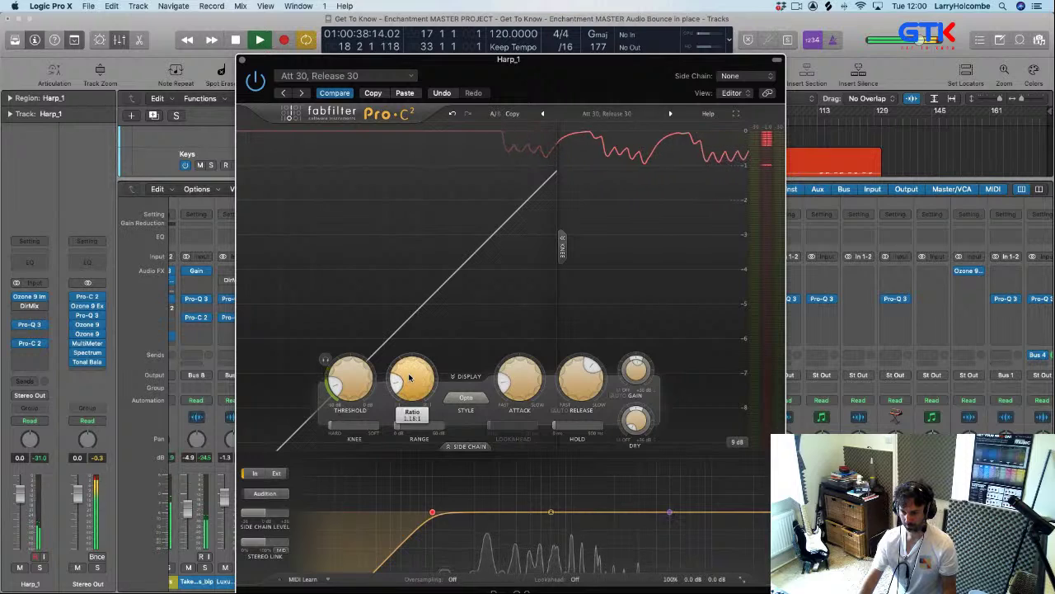
{"action": "key", "text": "space"}
{"action": "key", "text": "space"}
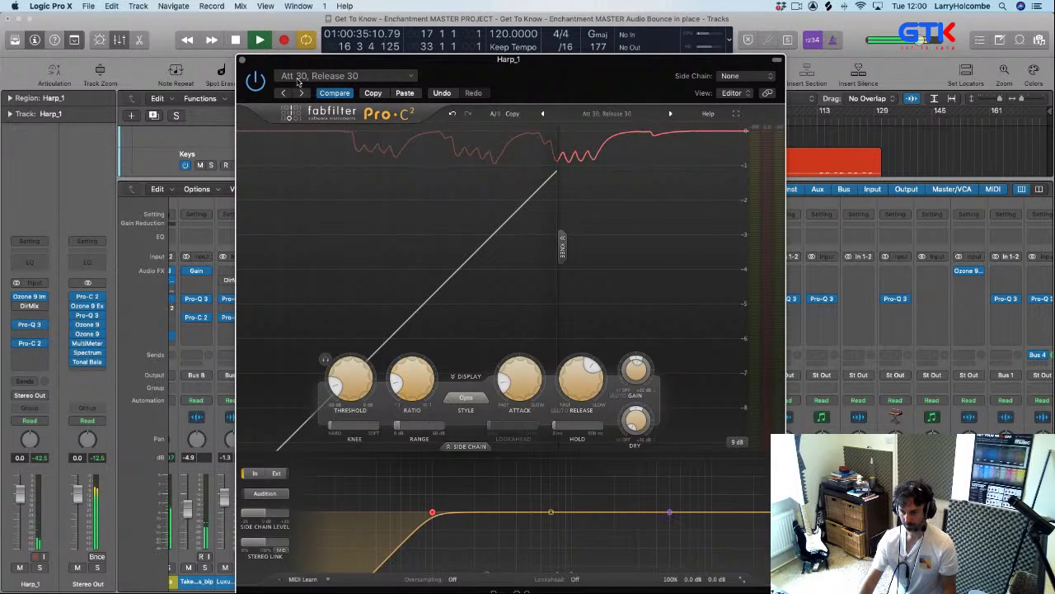
{"action": "left_click", "coordinate": [242, 61]}
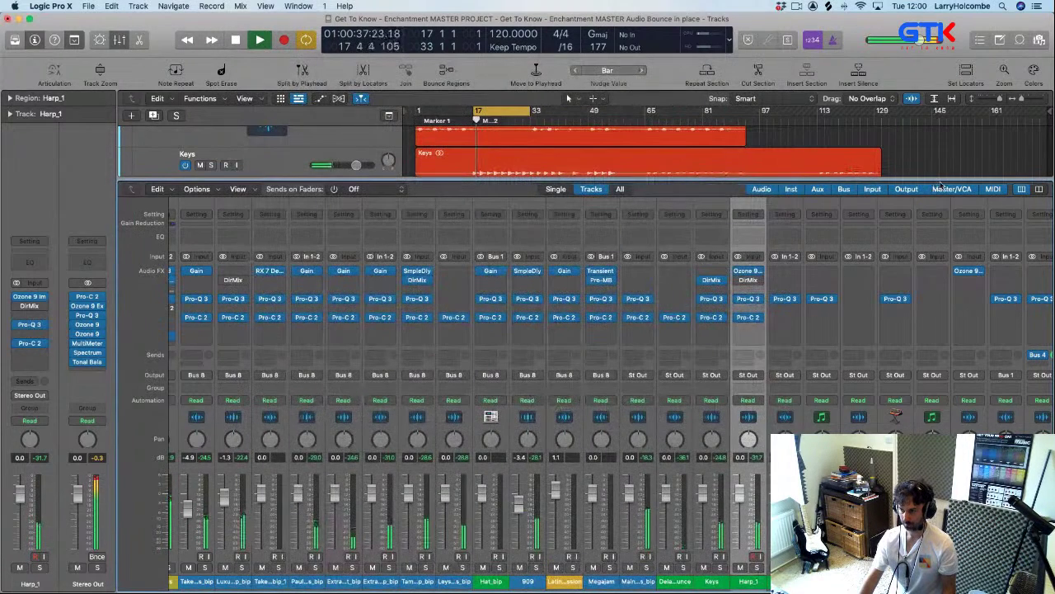
{"action": "key", "text": "x"}
{"action": "key", "text": "x"}
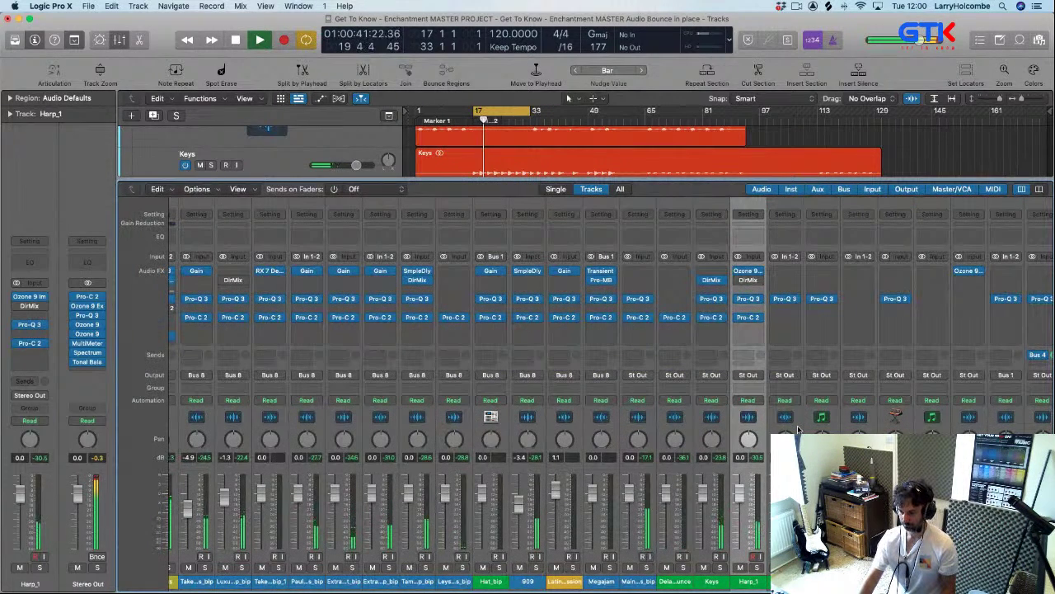
{"action": "key", "text": "x"}
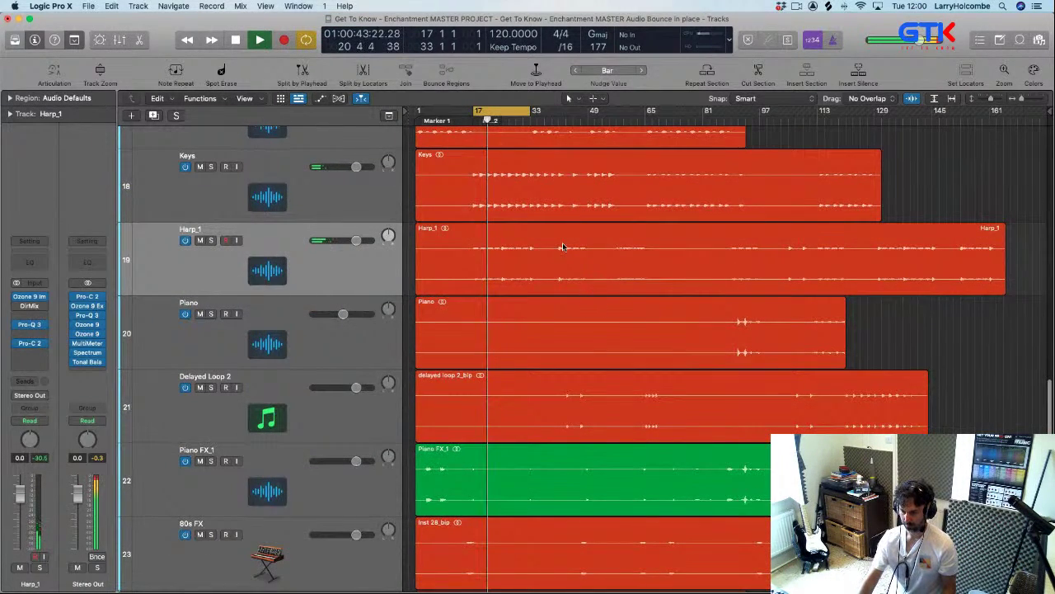
- Set the cycle range to bars 91 to 98 so playback loops the piano hits on track 20
{"action": "scroll", "coordinate": [505, 182], "scroll_direction": "down", "scroll_amount": 1}
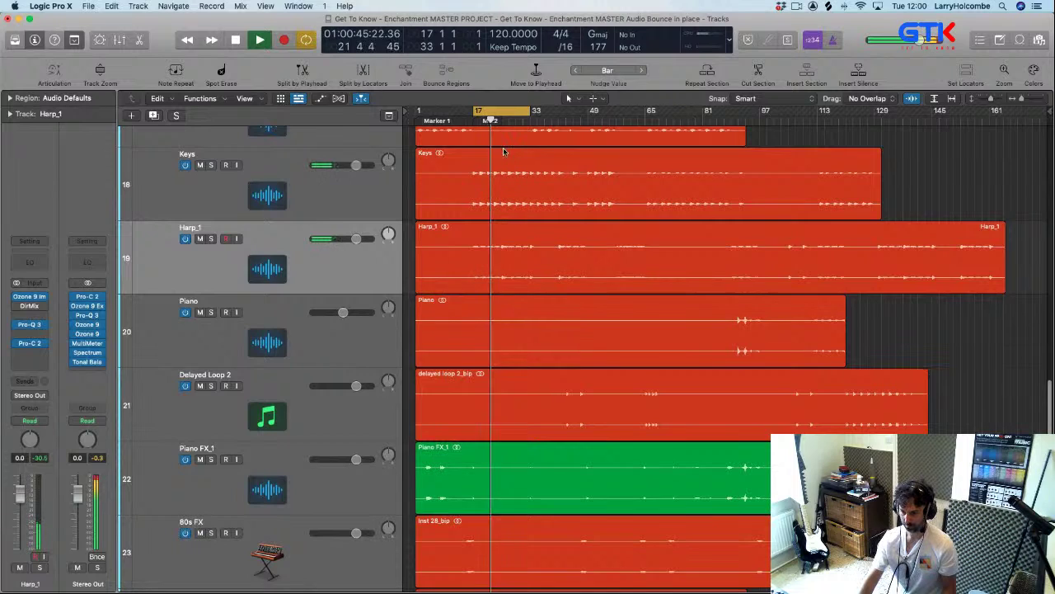
{"action": "left_click_drag", "start_coordinate": [496, 111], "coordinate": [729, 115]}
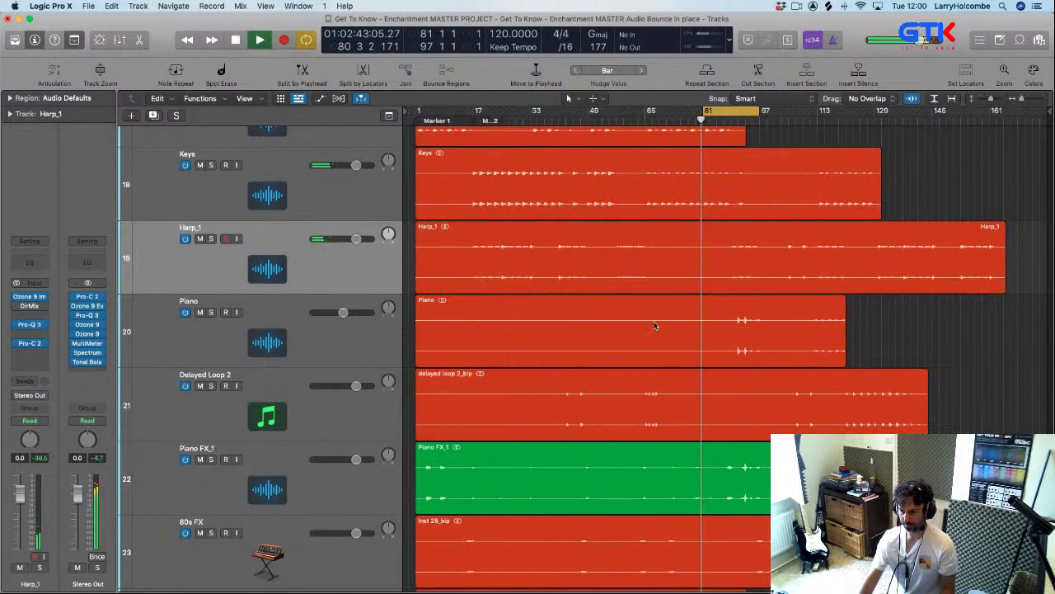
{"action": "left_click_drag", "start_coordinate": [706, 262], "coordinate": [796, 373]}
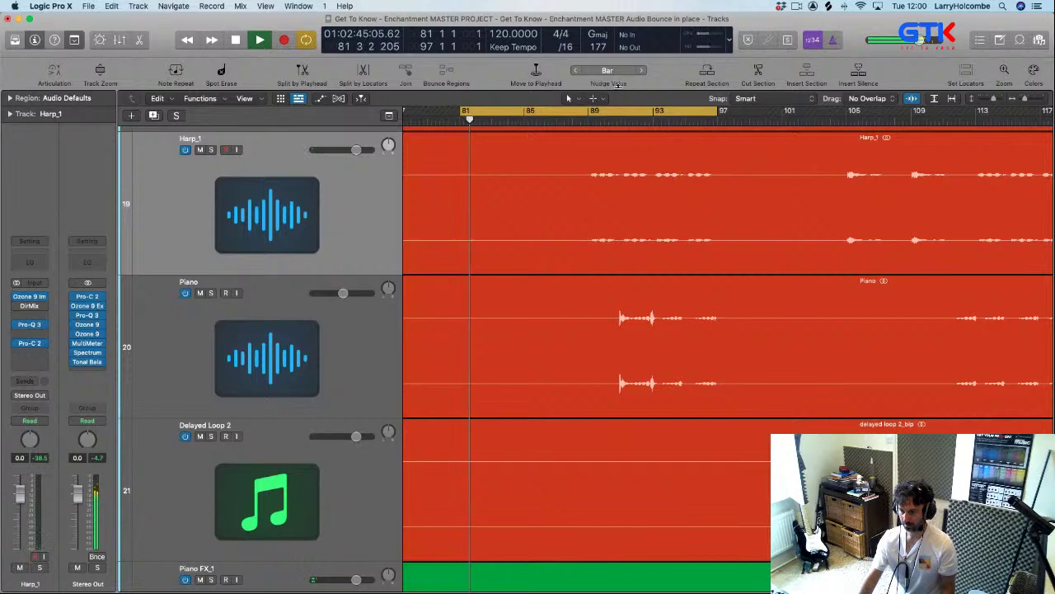
{"action": "left_click_drag", "start_coordinate": [621, 111], "coordinate": [733, 126]}
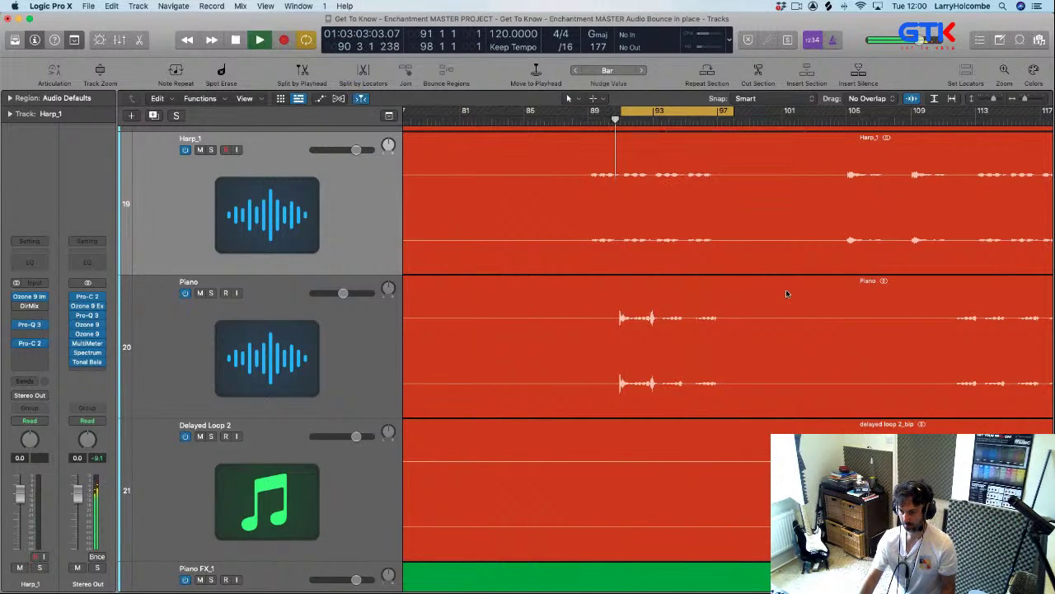
- Briefly solo the Piano channel, copy the Harp_1 Pro-C 2 onto it below its Pro-Q 3 and open the copy
{"action": "key", "text": "x"}
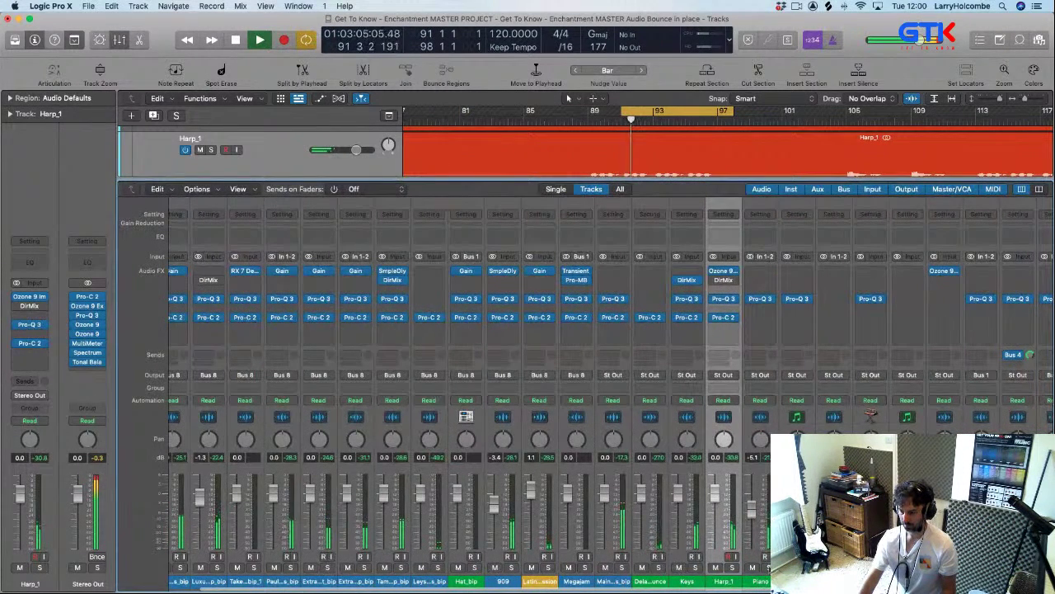
{"action": "key", "text": "ctrl+s"}
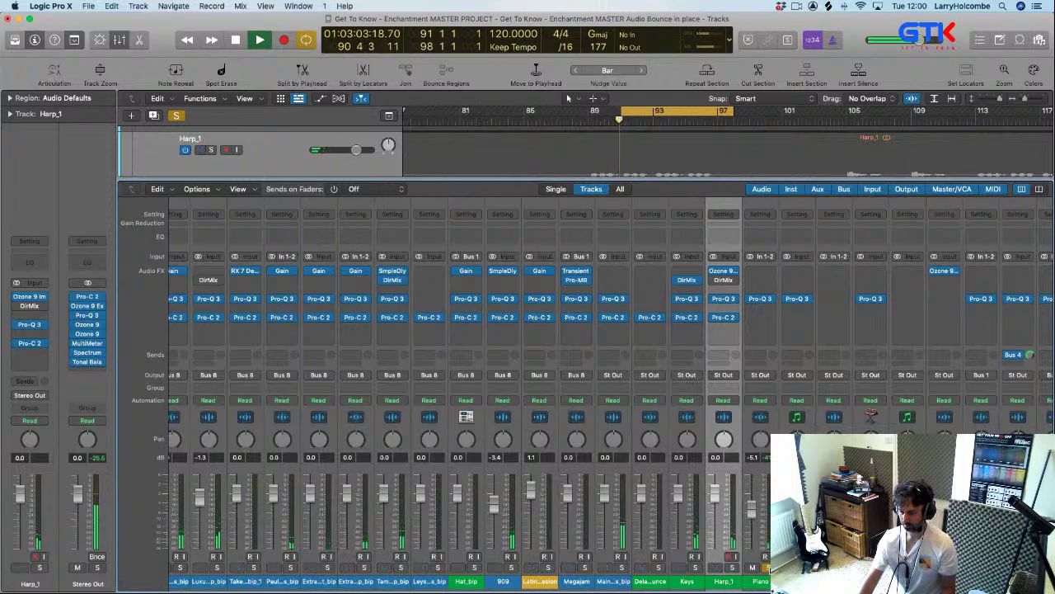
{"action": "key", "text": "ctrl+s"}
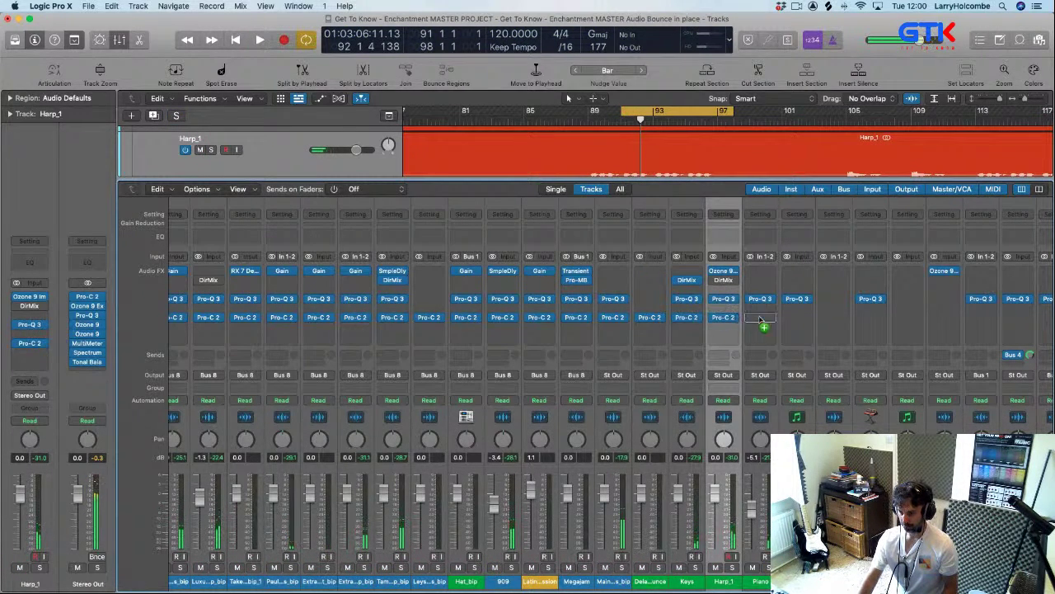
{"action": "left_click", "coordinate": [761, 320]}
{"action": "left_click_drag", "start_coordinate": [594, 153], "coordinate": [479, 112]}
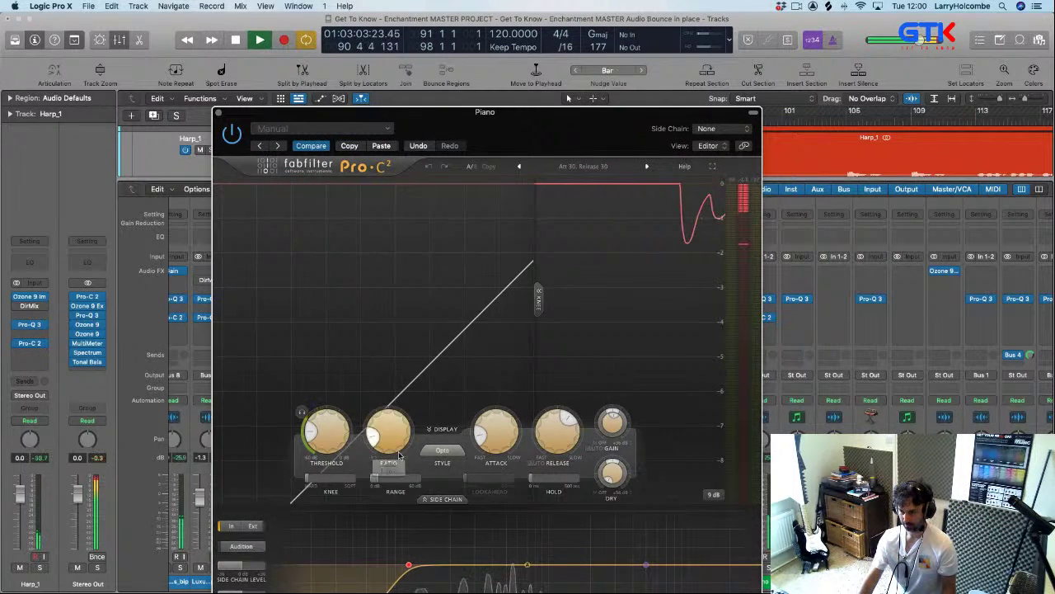
- Adjust the Piano compressor's threshold and set its ratio to 1.17:1 during playback, closing the plug-in when done
{"action": "left_click_drag", "start_coordinate": [390, 438], "coordinate": [389, 425]}
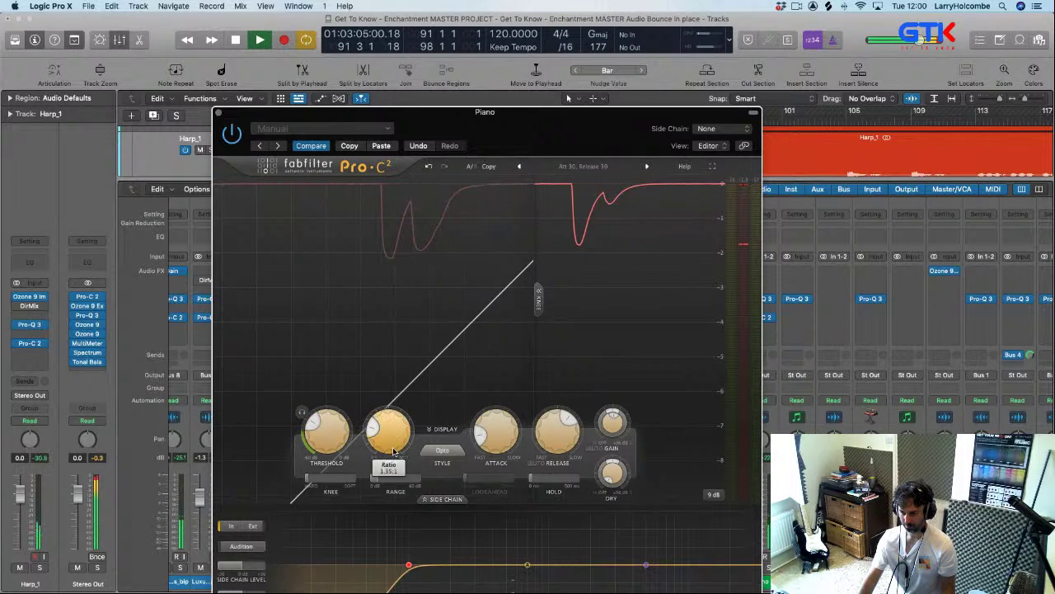
{"action": "left_click_drag", "start_coordinate": [380, 440], "coordinate": [383, 446]}
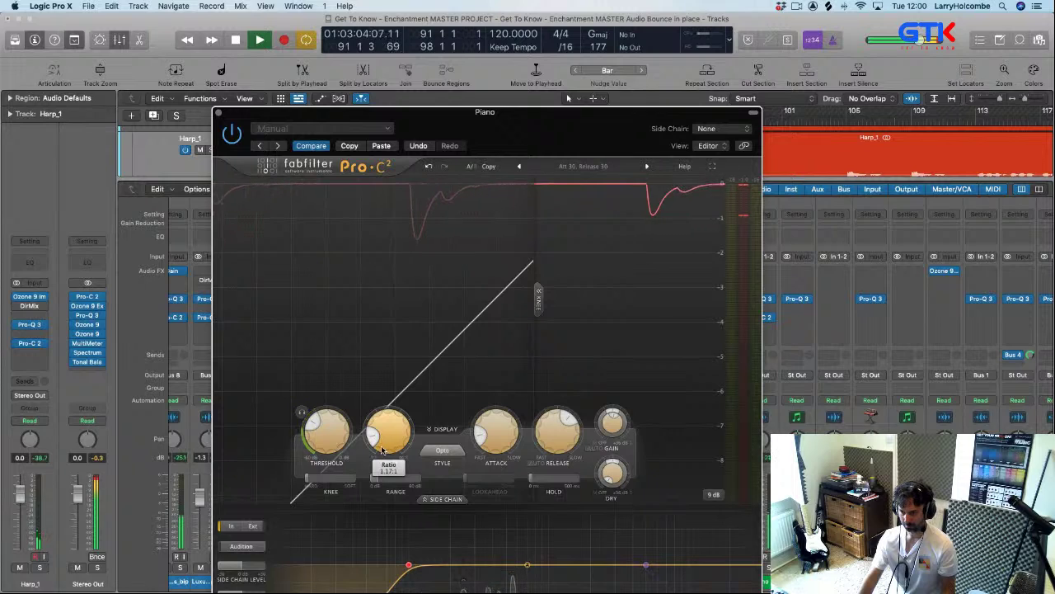
{"action": "left_click", "coordinate": [220, 113]}
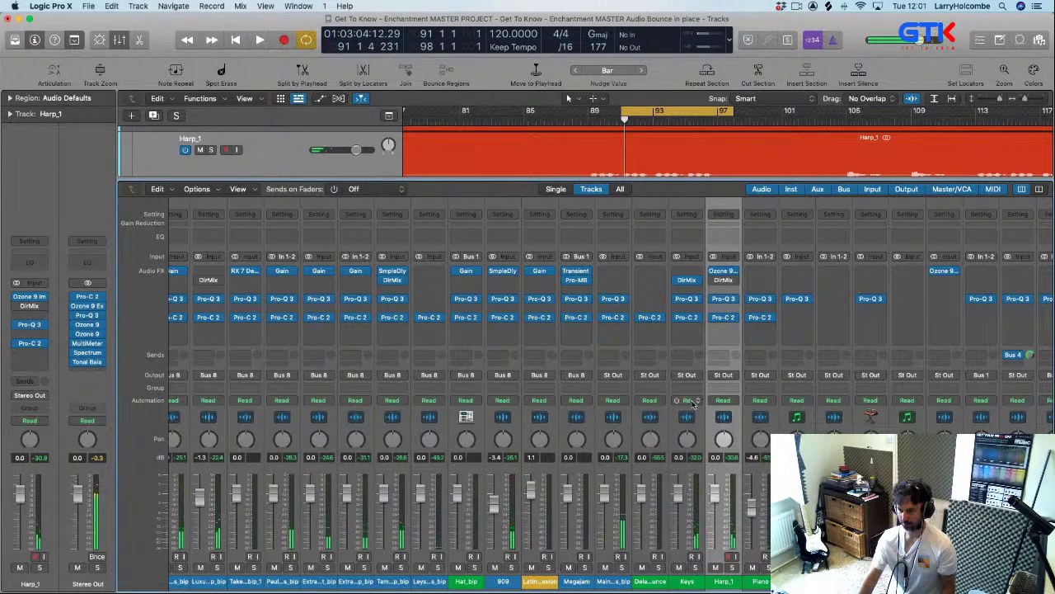
- Return to the full track view, replay the looped section and briefly solo the second Piano track, number 24
{"action": "key", "text": "x"}
{"action": "key", "text": "space"}
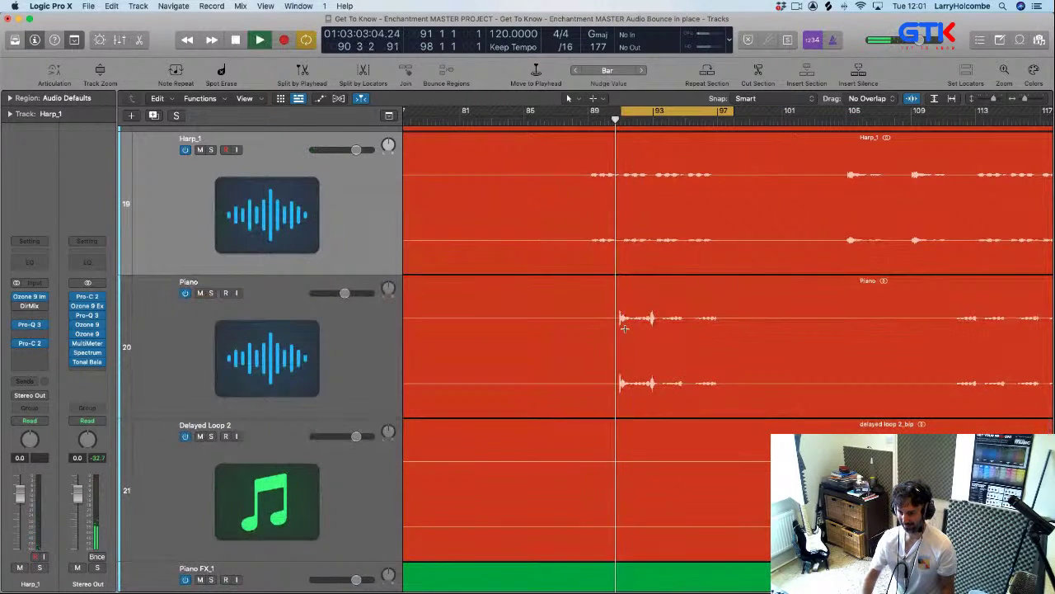
{"action": "key", "text": "super+Up"}
{"action": "scroll", "coordinate": [593, 334], "scroll_direction": "down", "scroll_amount": 5}
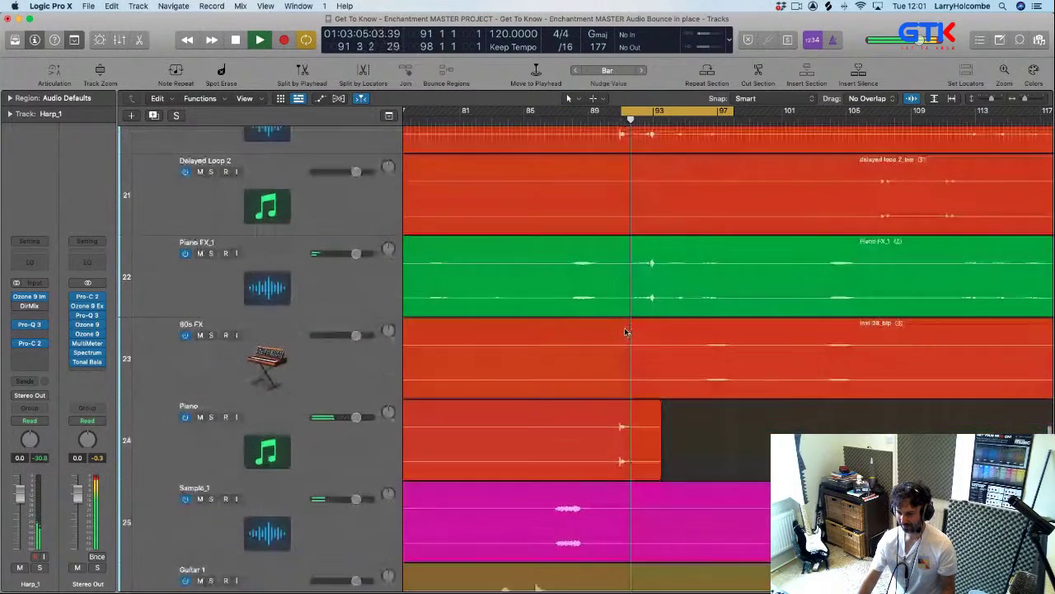
{"action": "key", "text": "space"}
{"action": "key", "text": "space"}
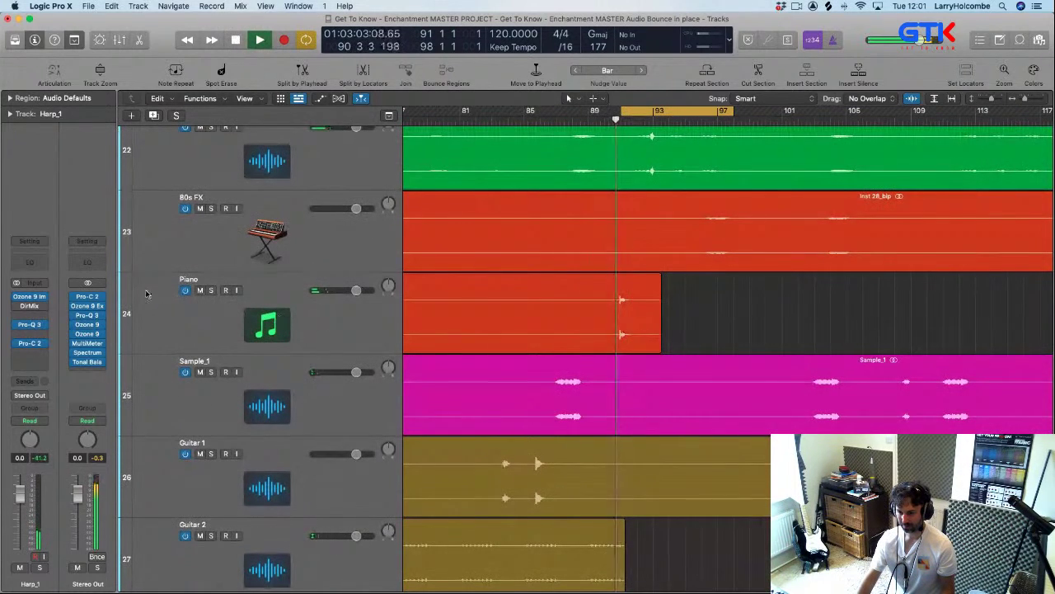
{"action": "left_click", "coordinate": [210, 290]}
{"action": "left_click", "coordinate": [210, 290]}
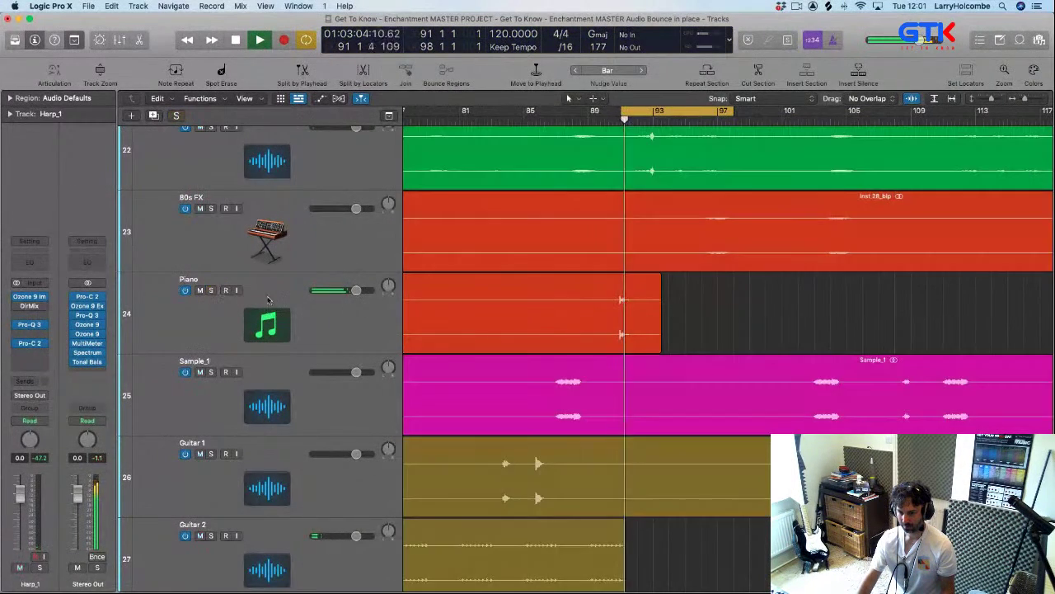
- Delete the region on the second Piano track, number 24, and remove that track from the project
{"action": "key", "text": "z"}
{"action": "left_click", "coordinate": [546, 345]}
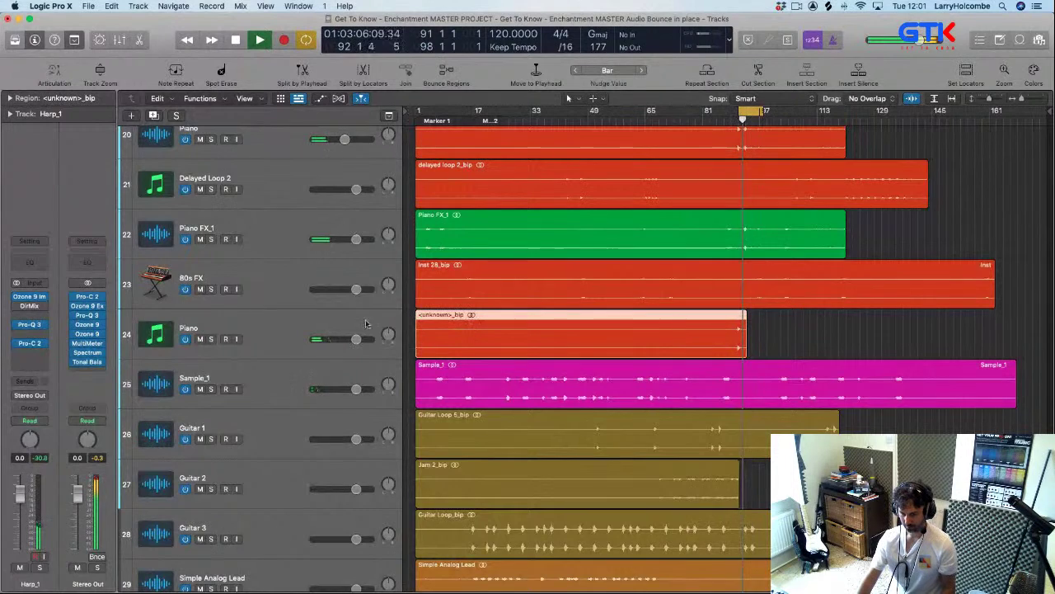
{"action": "left_click", "coordinate": [307, 318]}
{"action": "key", "text": "Delete"}
{"action": "key", "text": "super+BackSpace"}
{"action": "scroll", "coordinate": [651, 277], "scroll_direction": "up", "scroll_amount": 2}
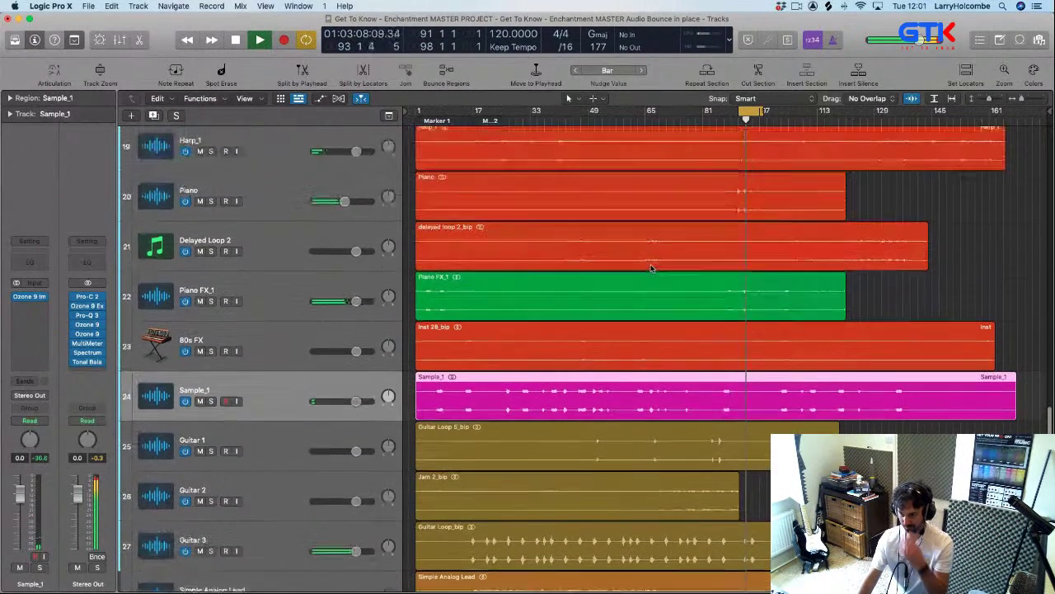
- Raise the remaining Piano channel's fader to -1.0 dB and restart playback with the cycle range at bars 17 to 33
{"action": "key", "text": "x"}
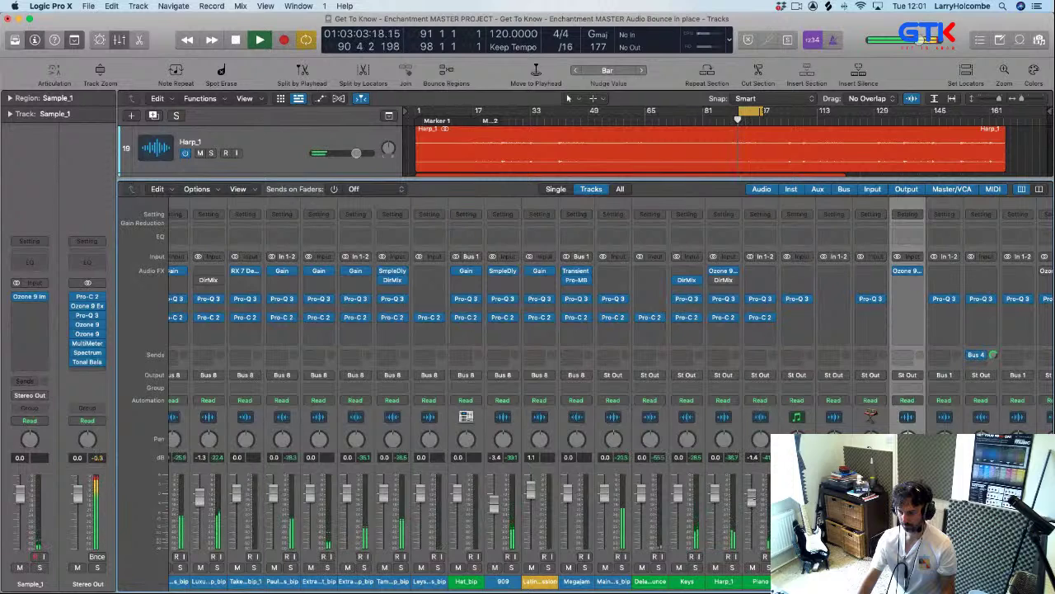
{"action": "key", "text": "x"}
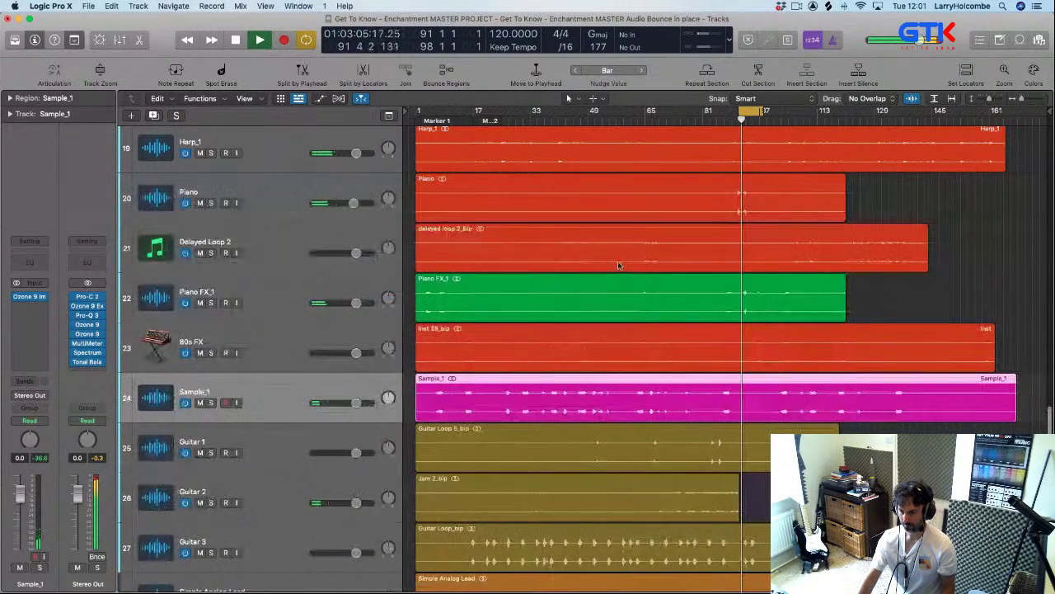
{"action": "key", "text": "space"}
{"action": "left_click_drag", "start_coordinate": [528, 115], "coordinate": [583, 122]}
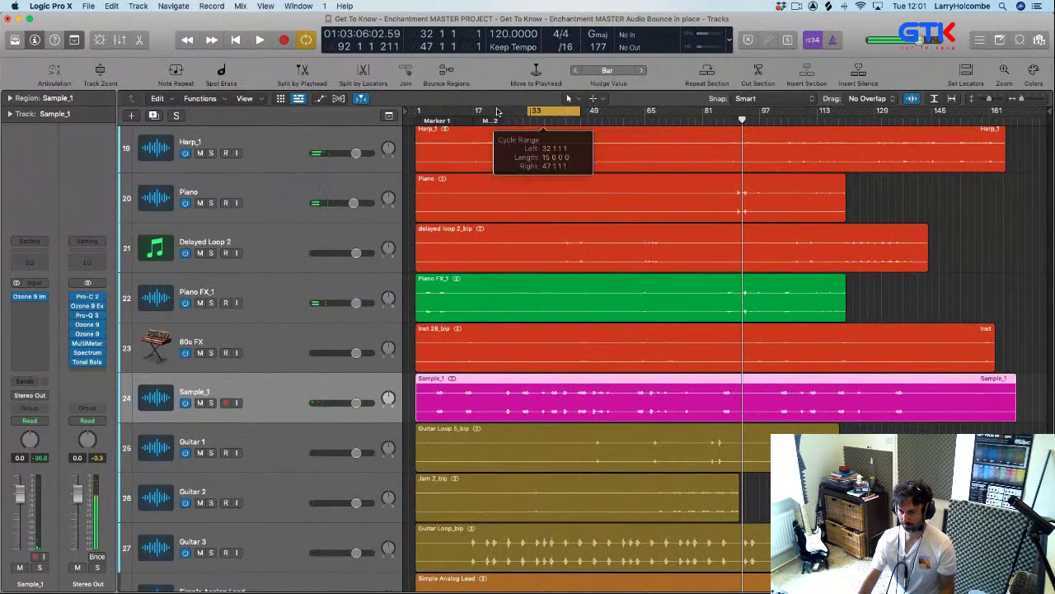
{"action": "left_click_drag", "start_coordinate": [477, 115], "coordinate": [530, 122]}
{"action": "key", "text": "space"}
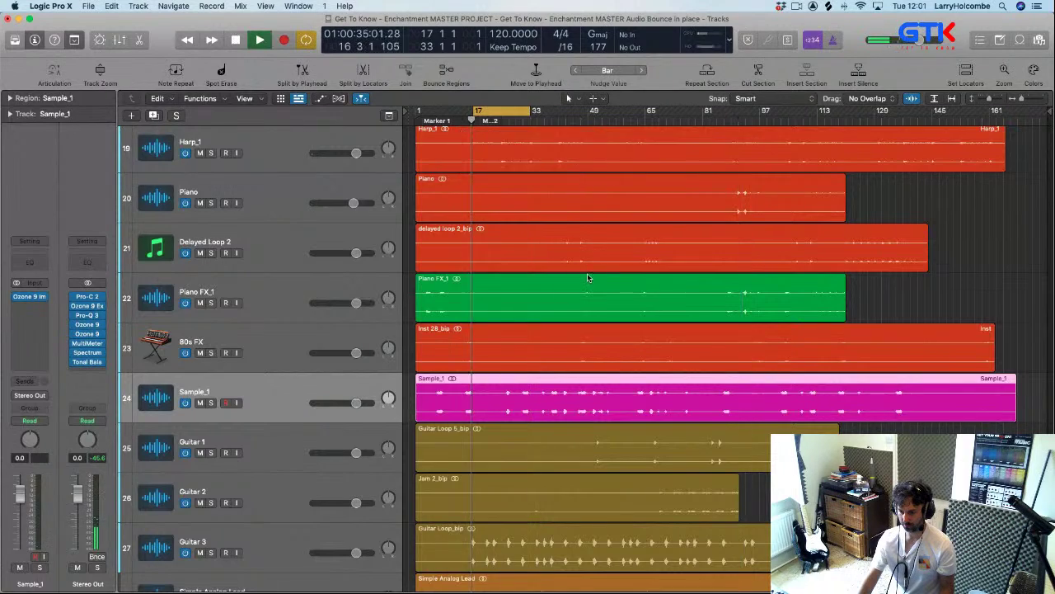
- Select the Simple Analog Lead track, stop playback and insert a Pro-C 2 compressor below its Pro-Q 3
{"action": "scroll", "coordinate": [588, 273], "scroll_direction": "down", "scroll_amount": 3}
{"action": "scroll", "coordinate": [488, 315], "scroll_direction": "up", "scroll_amount": 2}
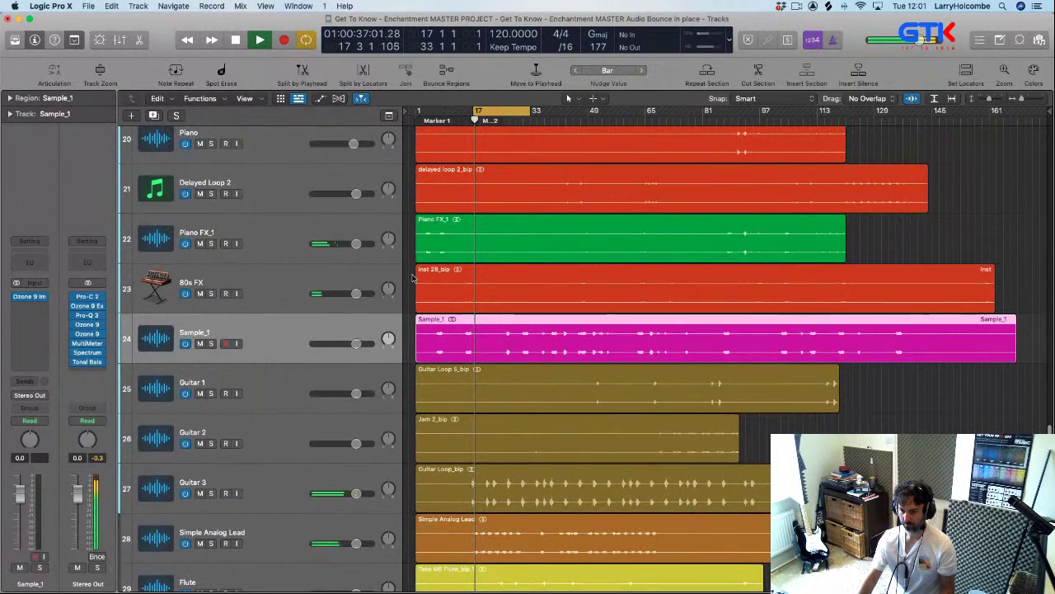
{"action": "scroll", "coordinate": [412, 279], "scroll_direction": "up", "scroll_amount": 1}
{"action": "scroll", "coordinate": [399, 271], "scroll_direction": "up", "scroll_amount": 3}
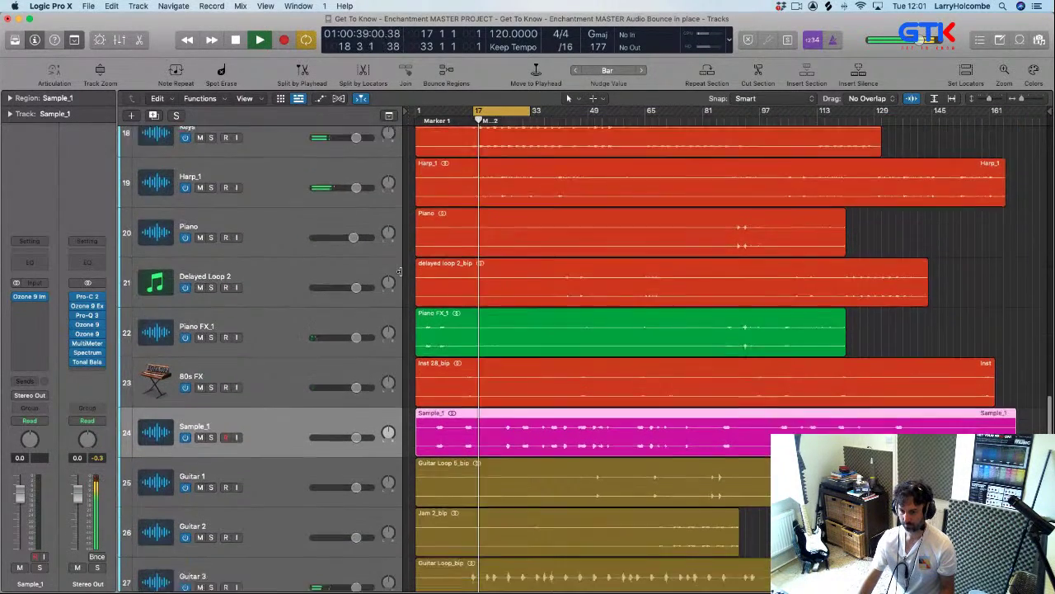
{"action": "scroll", "coordinate": [399, 271], "scroll_direction": "down", "scroll_amount": 5}
{"action": "scroll", "coordinate": [399, 271], "scroll_direction": "down", "scroll_amount": 1}
{"action": "scroll", "coordinate": [399, 271], "scroll_direction": "up", "scroll_amount": 2}
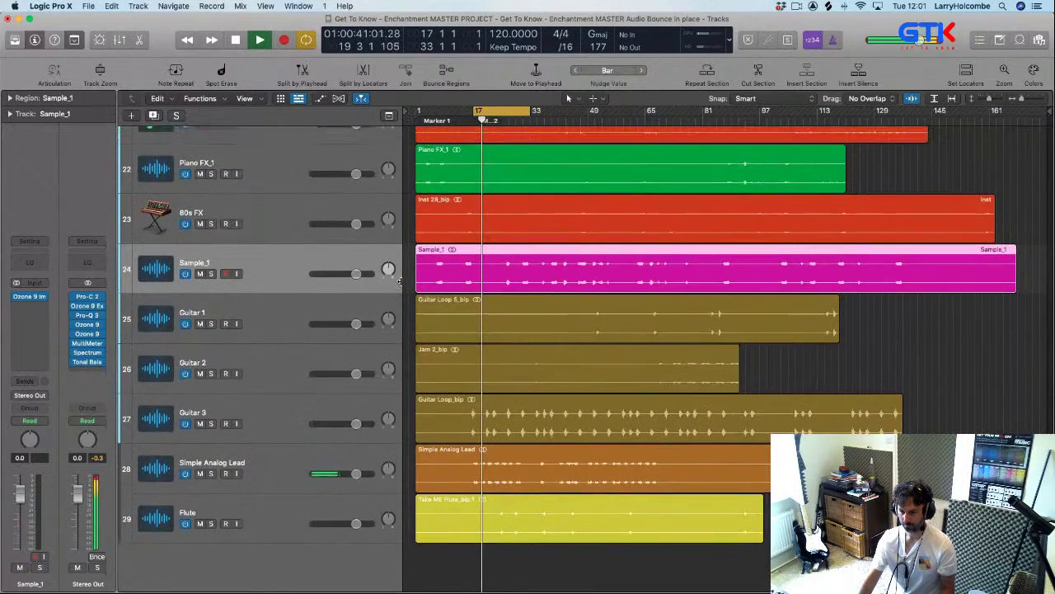
{"action": "left_click", "coordinate": [299, 470]}
{"action": "key", "text": "x"}
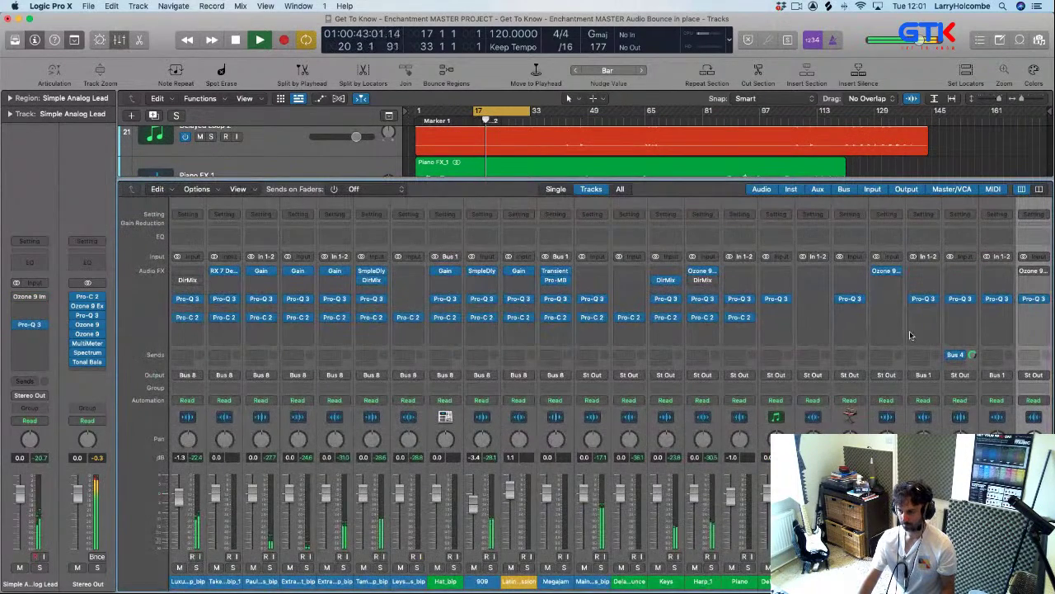
{"action": "scroll", "coordinate": [923, 333], "scroll_direction": "right", "scroll_amount": 2}
{"action": "left_click", "coordinate": [1004, 319]}
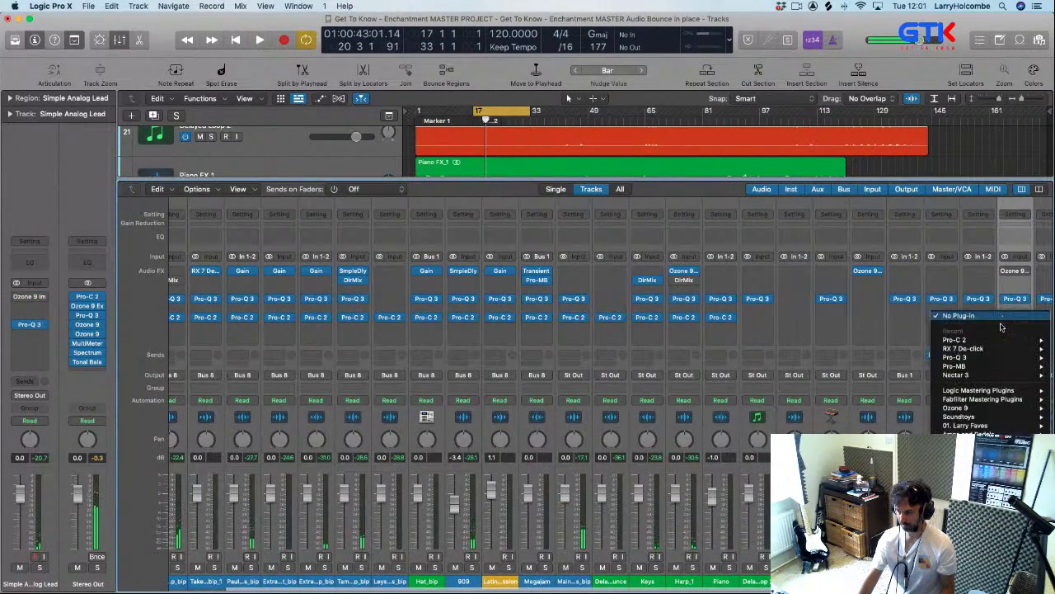
{"action": "mouse_move", "coordinate": [985, 343]}
{"action": "left_click", "coordinate": [914, 340]}
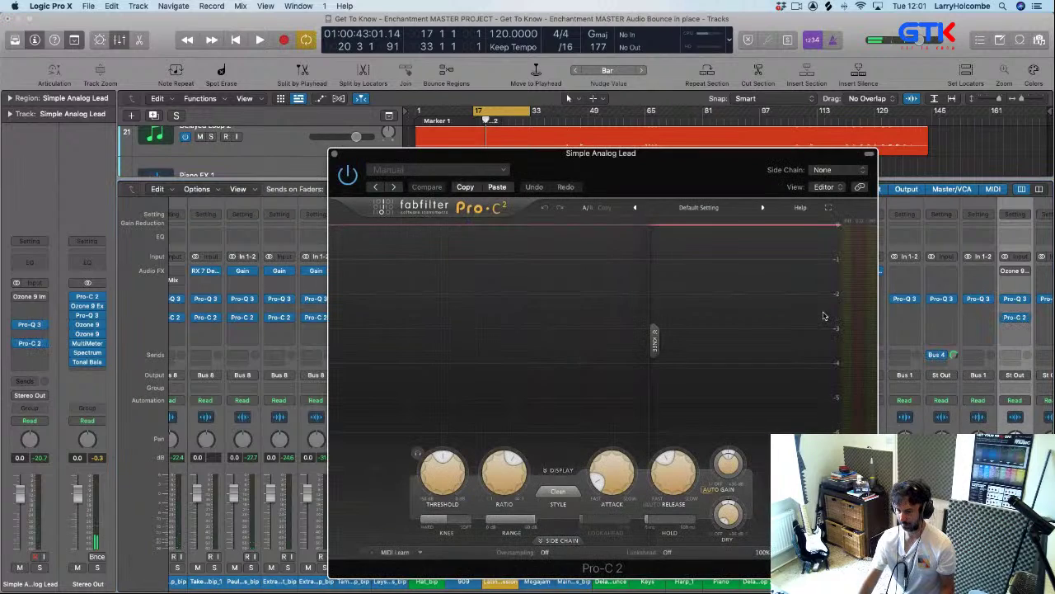
- Load the Drum Compression preset Att 30, Release 30 into the Simple Analog Lead compressor and reposition the plug-in window
{"action": "left_click_drag", "start_coordinate": [601, 152], "coordinate": [518, 84]}
{"action": "left_click", "coordinate": [355, 100]}
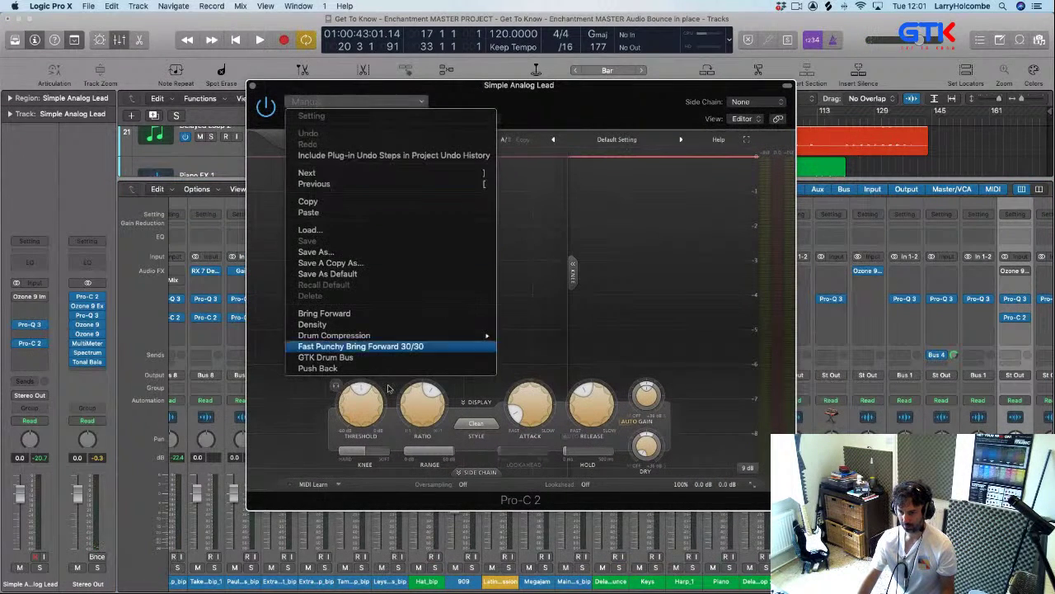
{"action": "mouse_move", "coordinate": [349, 337]}
{"action": "left_click", "coordinate": [536, 346]}
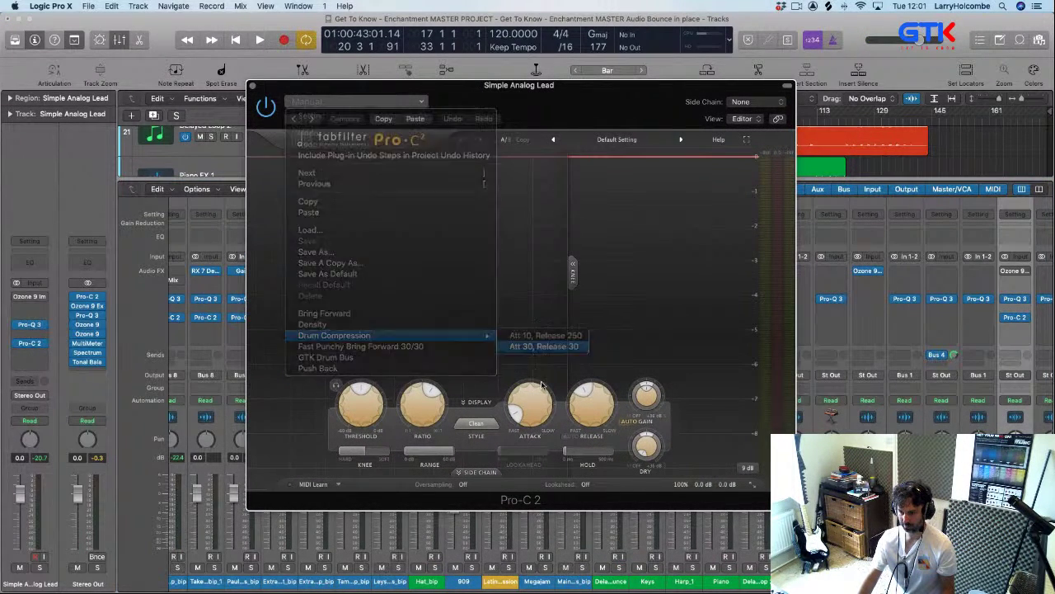
{"action": "left_click_drag", "start_coordinate": [525, 118], "coordinate": [513, 56]}
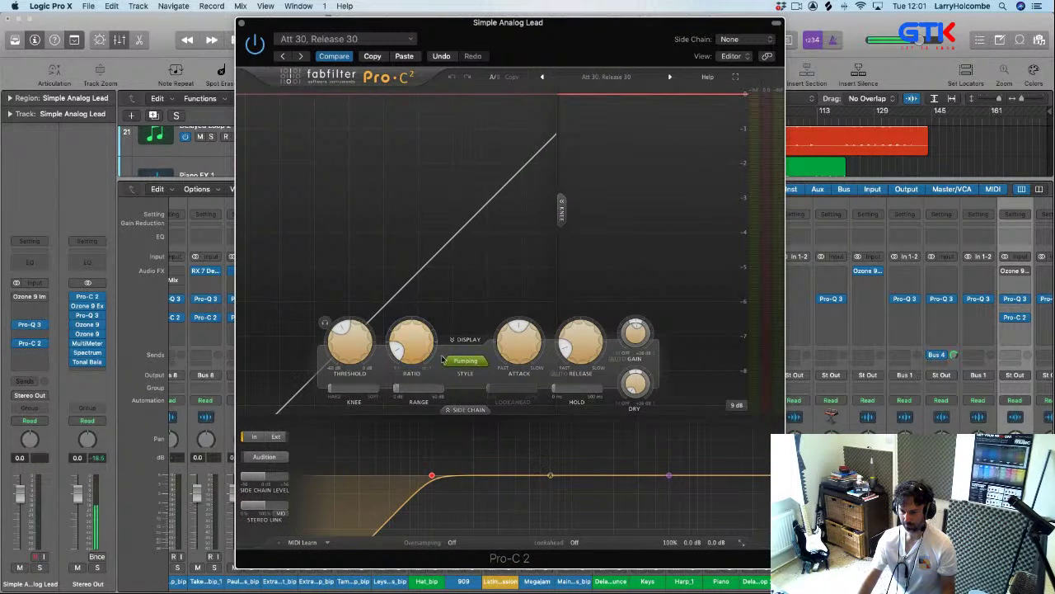
- Lower the Simple Analog Lead compressor's threshold and fine-tune its ratio during playback
{"action": "left_click_drag", "start_coordinate": [351, 350], "coordinate": [351, 363]}
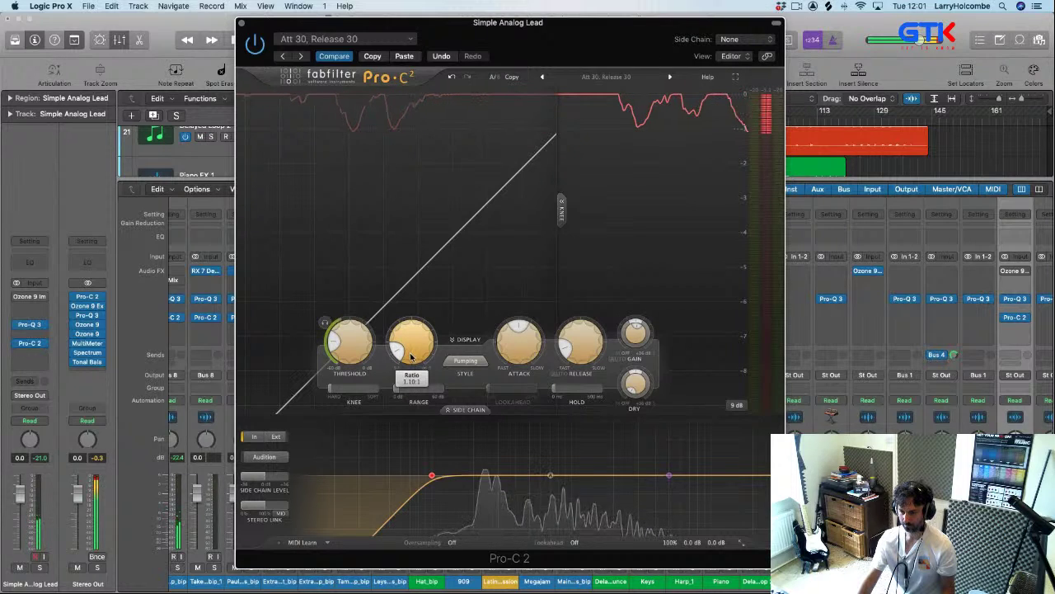
{"action": "left_click_drag", "start_coordinate": [411, 356], "coordinate": [410, 359]}
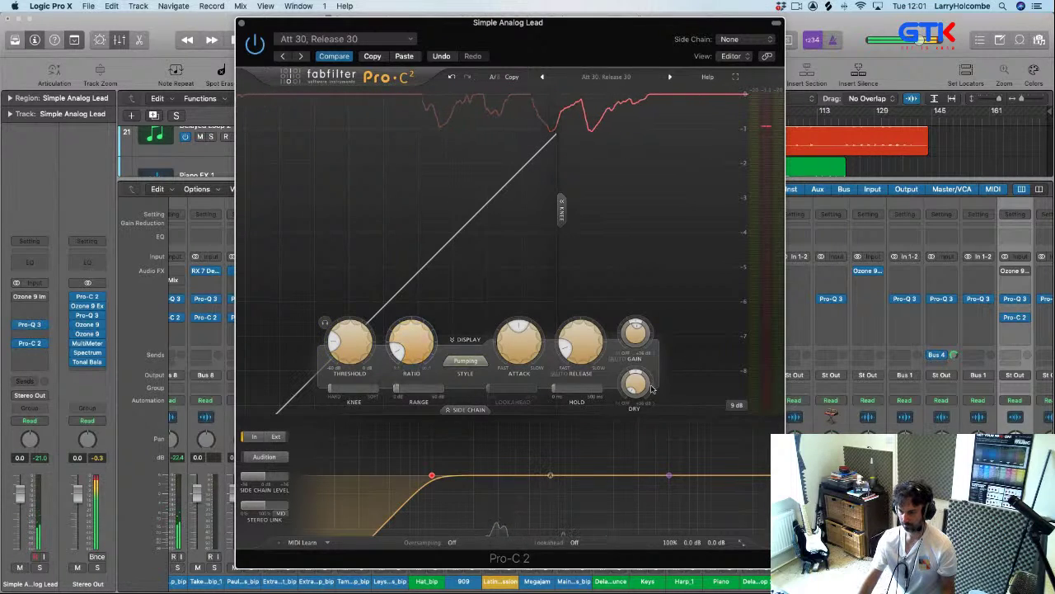
{"action": "mouse_move", "coordinate": [667, 527]}
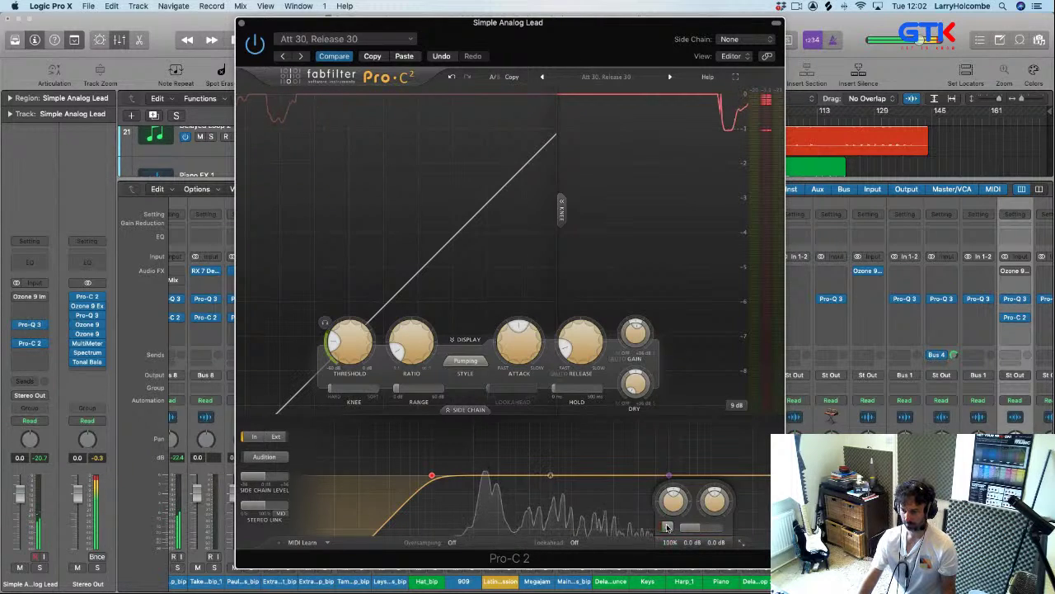
- Set the Simple Analog Lead compressor's release to 125 ms
{"action": "double_click", "coordinate": [578, 337]}
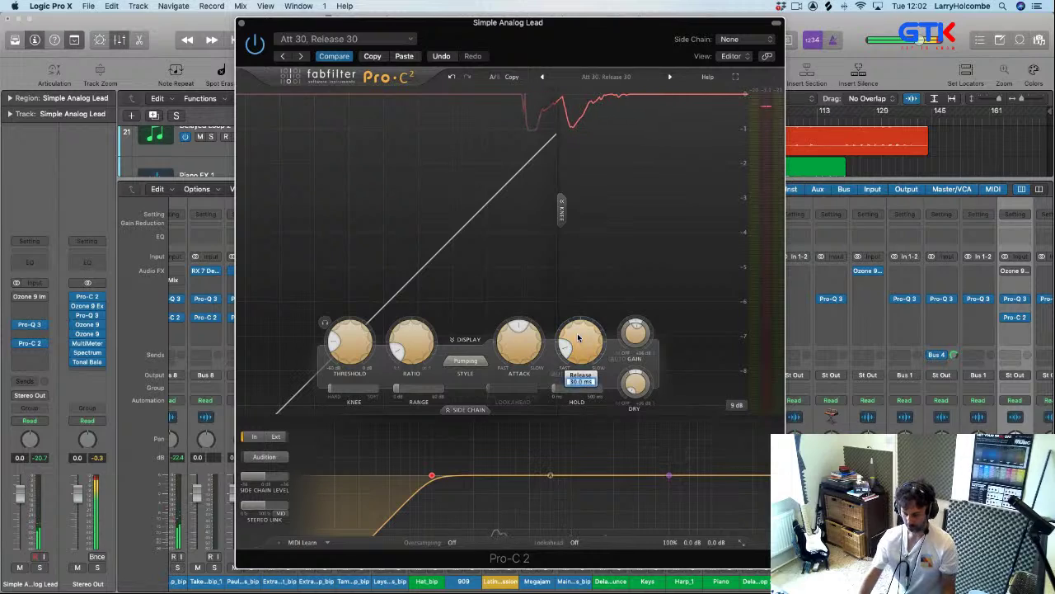
{"action": "type", "text": "125"}
{"action": "key", "text": "Return"}
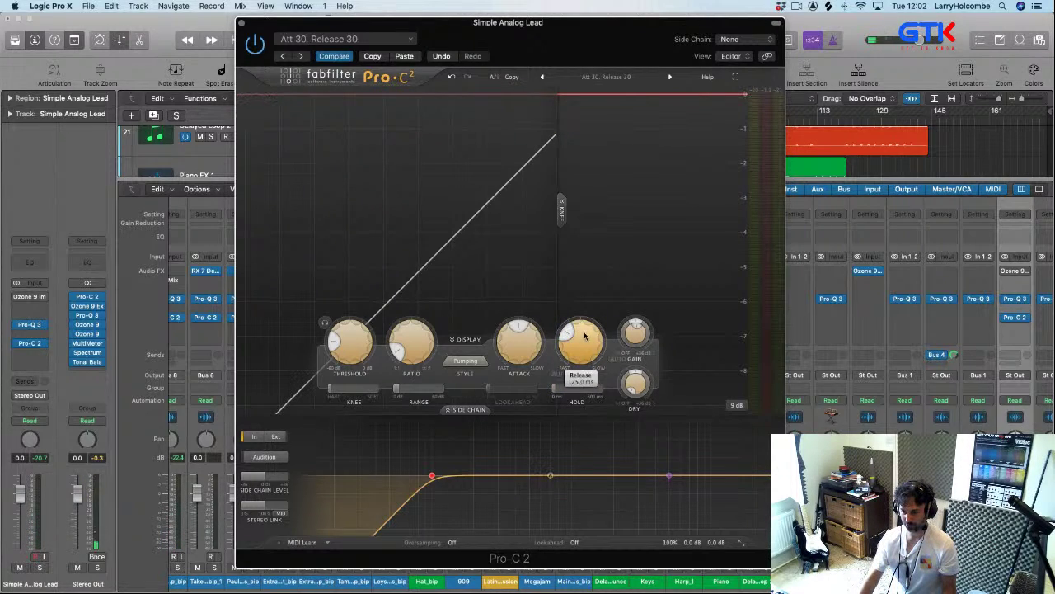
- Compare the Simple Analog Lead with its Pro-C 2 bypassed and active during playback, and close the plug-in window
{"action": "key", "text": "super+Tab"}
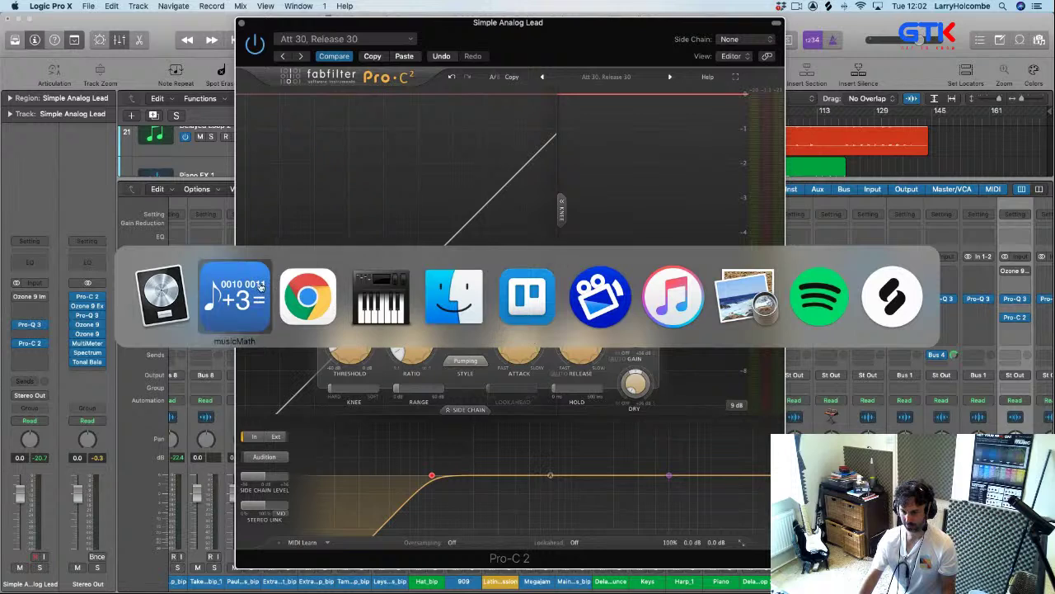
{"action": "key", "text": "super+Tab"}
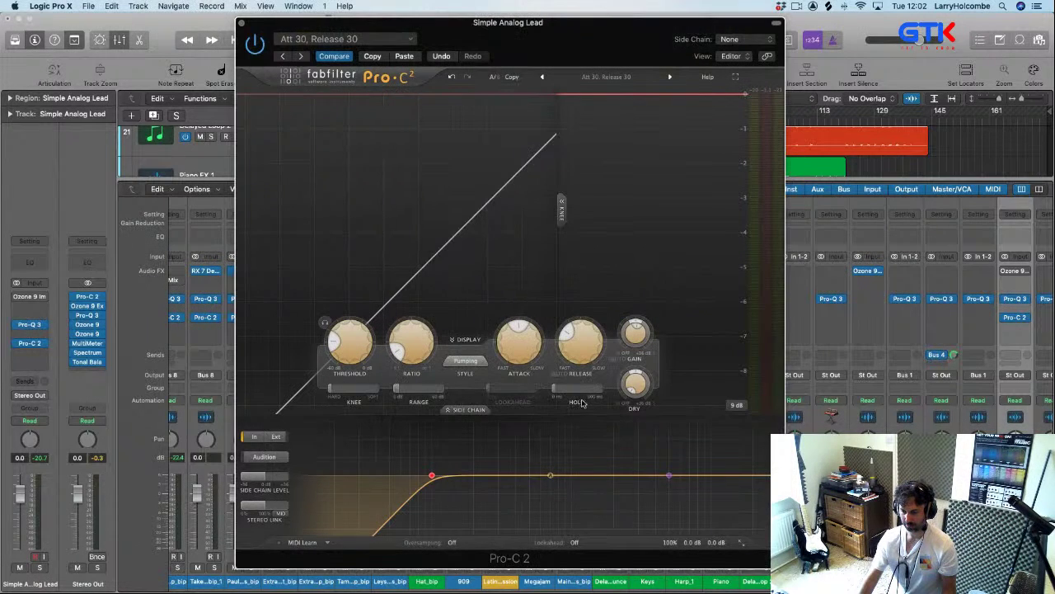
{"action": "mouse_move", "coordinate": [692, 550]}
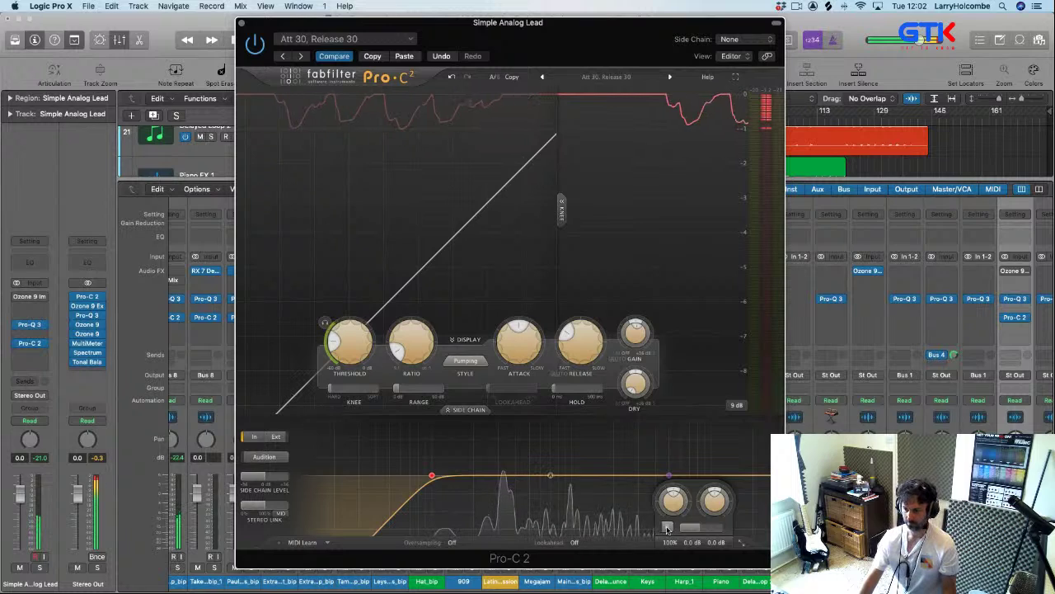
{"action": "left_click", "coordinate": [667, 529]}
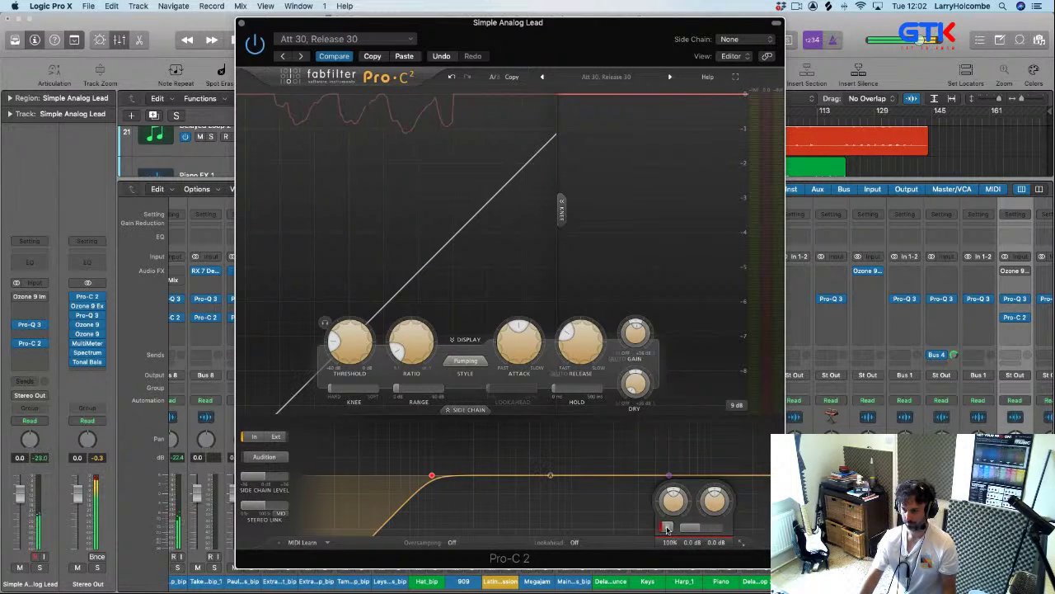
{"action": "left_click", "coordinate": [667, 529]}
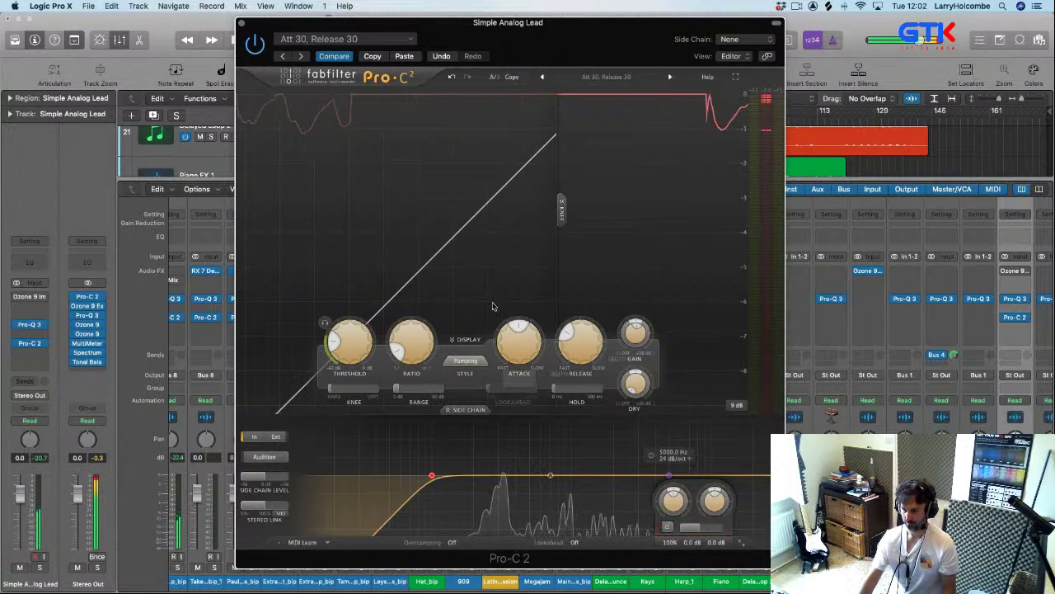
{"action": "left_click", "coordinate": [240, 23]}
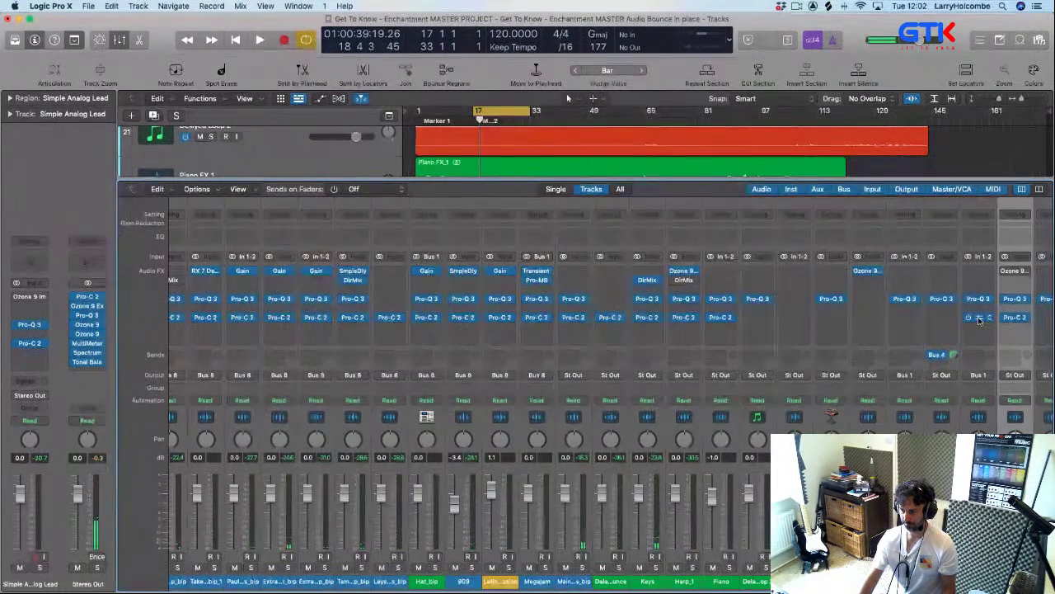
- Copy the Simple Analog Lead's Pro-C 2 onto Guitar 3 and Guitar 2, checking Guitar 3's gain reduction during playback
{"action": "left_click", "coordinate": [979, 318]}
{"action": "left_click_drag", "start_coordinate": [545, 143], "coordinate": [409, 82]}
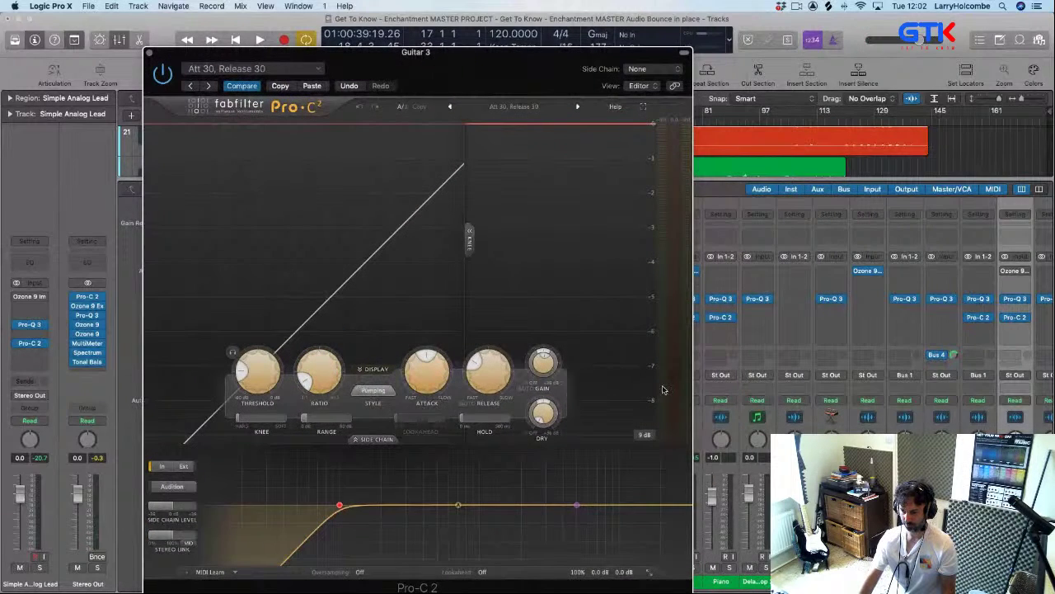
{"action": "key", "text": "space"}
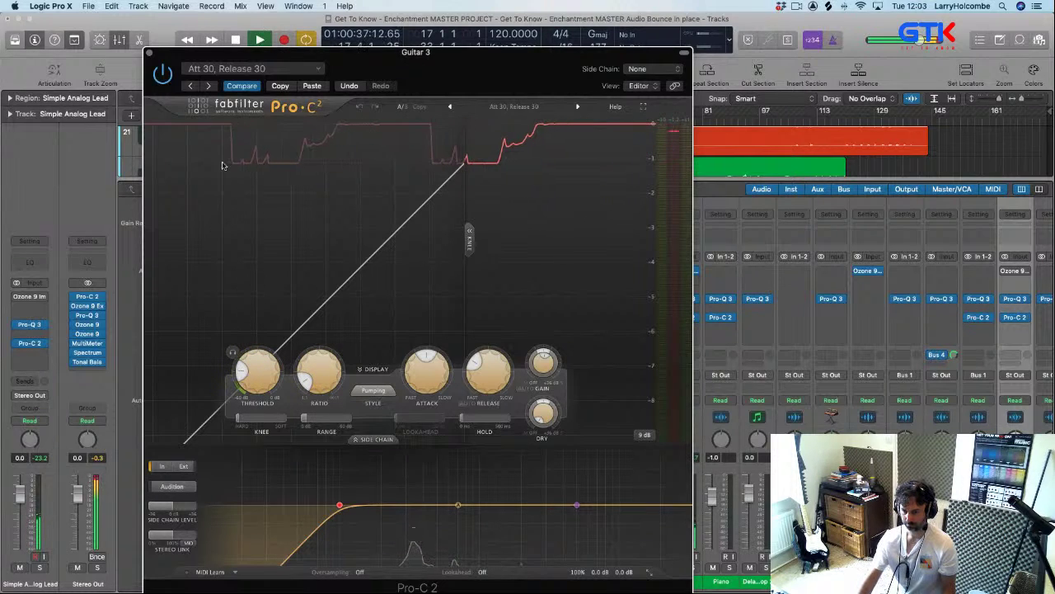
{"action": "left_click", "coordinate": [146, 54]}
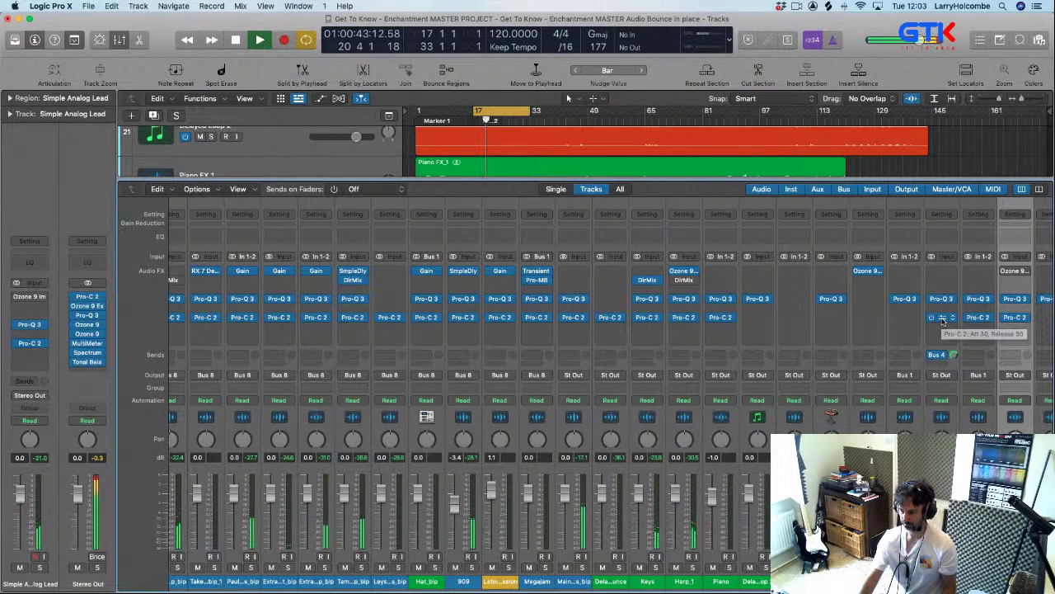
- Examine the Guitar 1, Guitar 2 and Guitar 3 regions in the arrangement for the sections where each part plays
{"action": "key", "text": "x"}
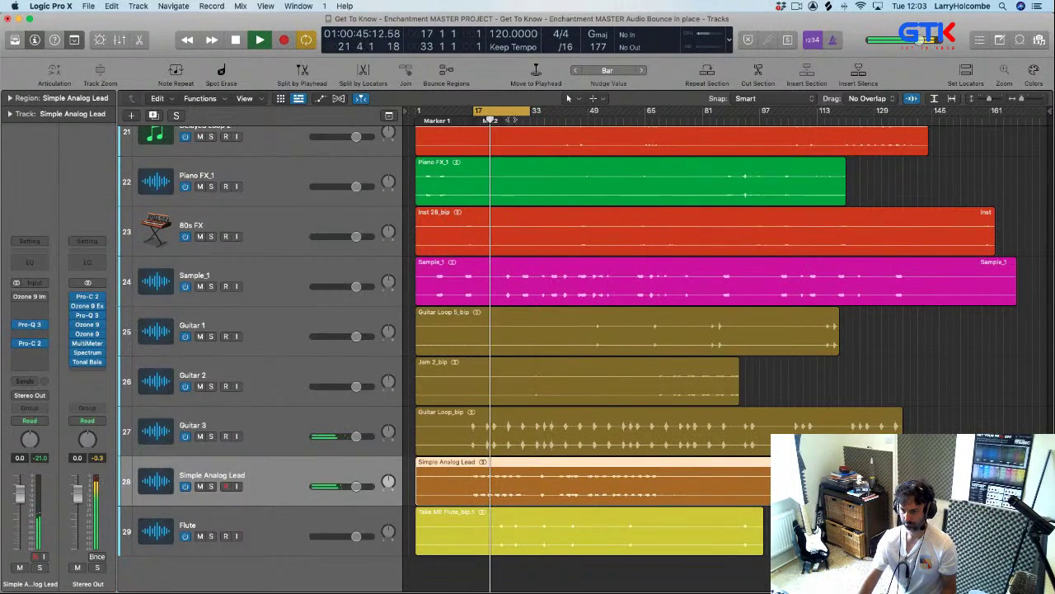
{"action": "left_click_drag", "start_coordinate": [599, 403], "coordinate": [655, 410]}
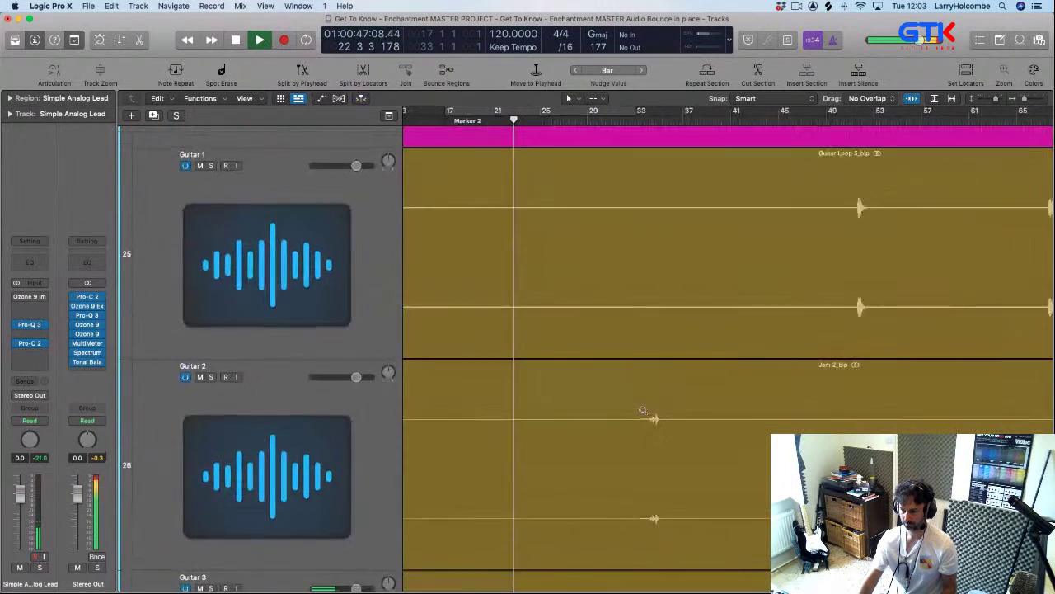
{"action": "scroll", "coordinate": [639, 410], "scroll_direction": "down", "scroll_amount": 3}
{"action": "scroll", "coordinate": [619, 404], "scroll_direction": "down", "scroll_amount": 8}
{"action": "scroll", "coordinate": [619, 403], "scroll_direction": "down", "scroll_amount": 2}
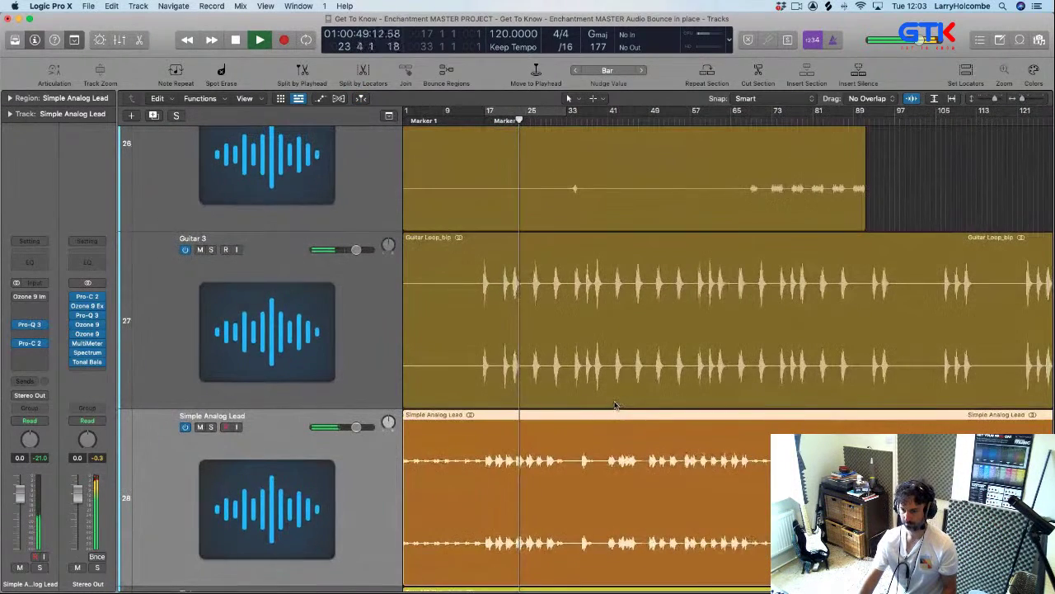
{"action": "scroll", "coordinate": [606, 322], "scroll_direction": "up", "scroll_amount": 3}
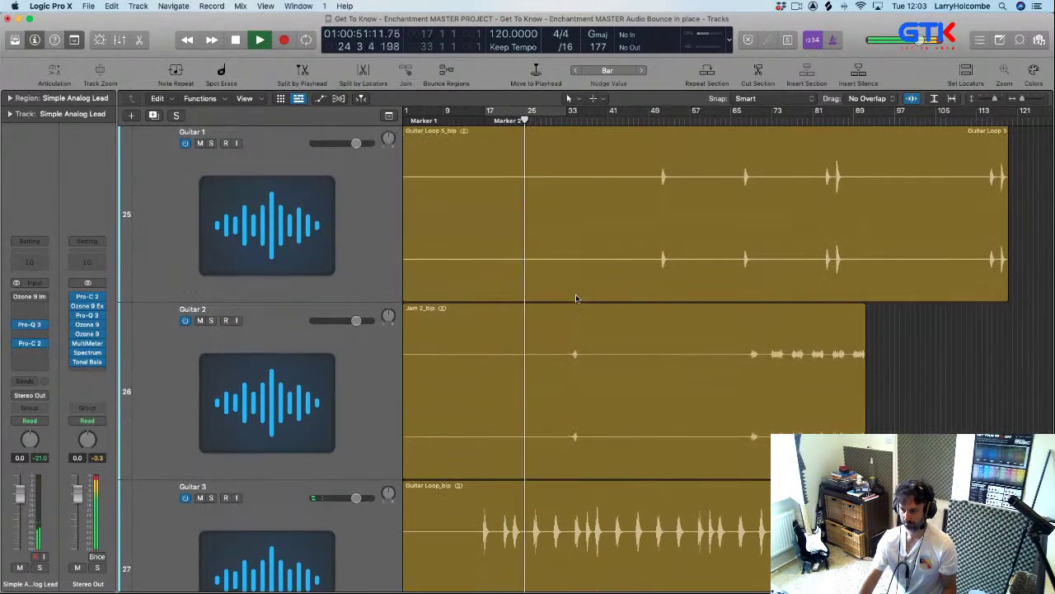
{"action": "scroll", "coordinate": [576, 295], "scroll_direction": "down", "scroll_amount": 5}
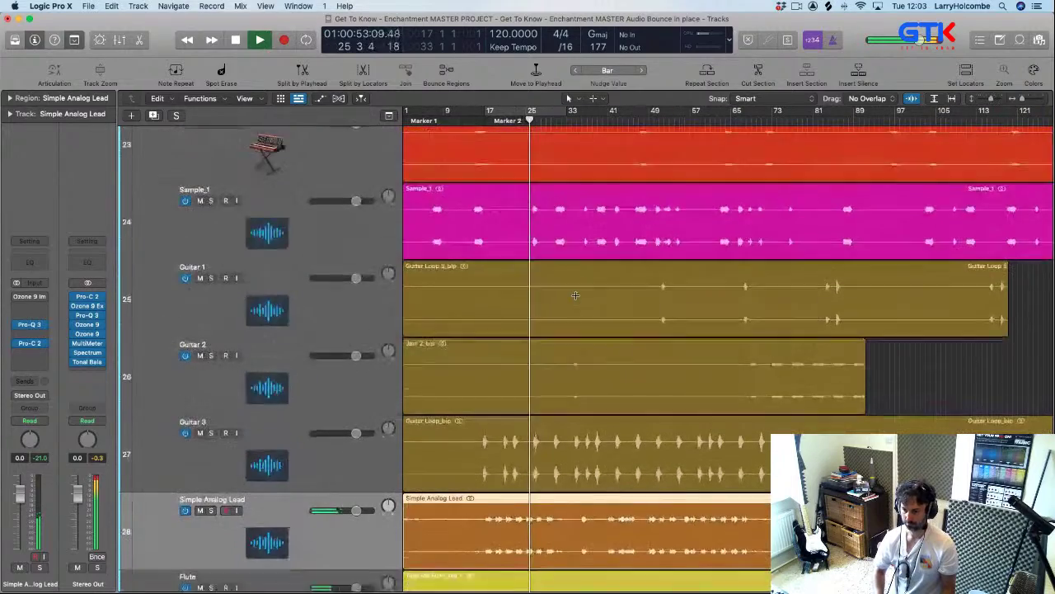
{"action": "key", "text": "x"}
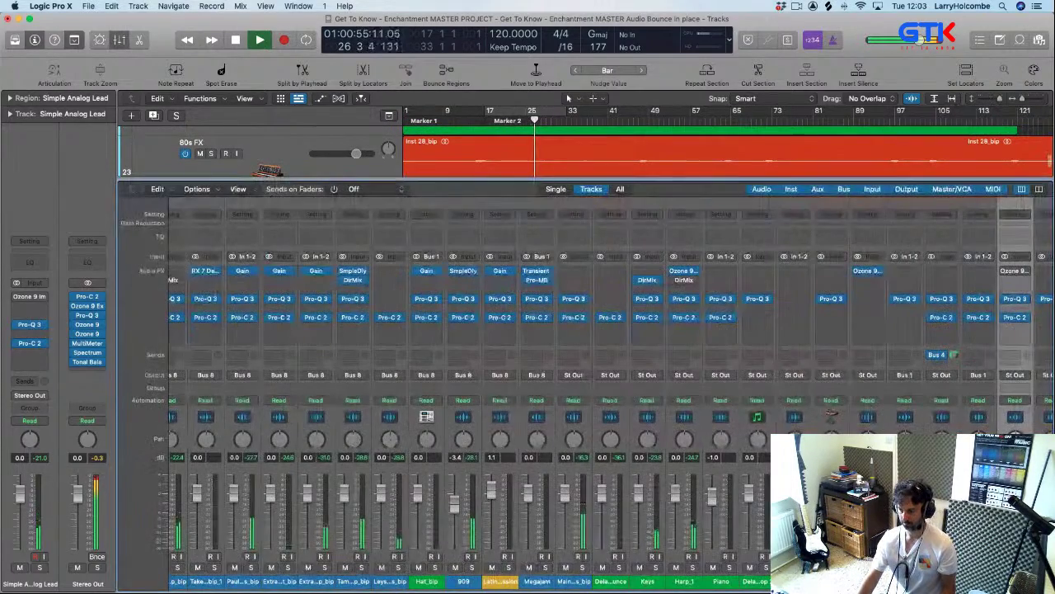
- Set the cycle range from bar 24 to bar 26 around the Flute's first phrase and start playback
{"action": "scroll", "coordinate": [577, 330], "scroll_direction": "right", "scroll_amount": 5}
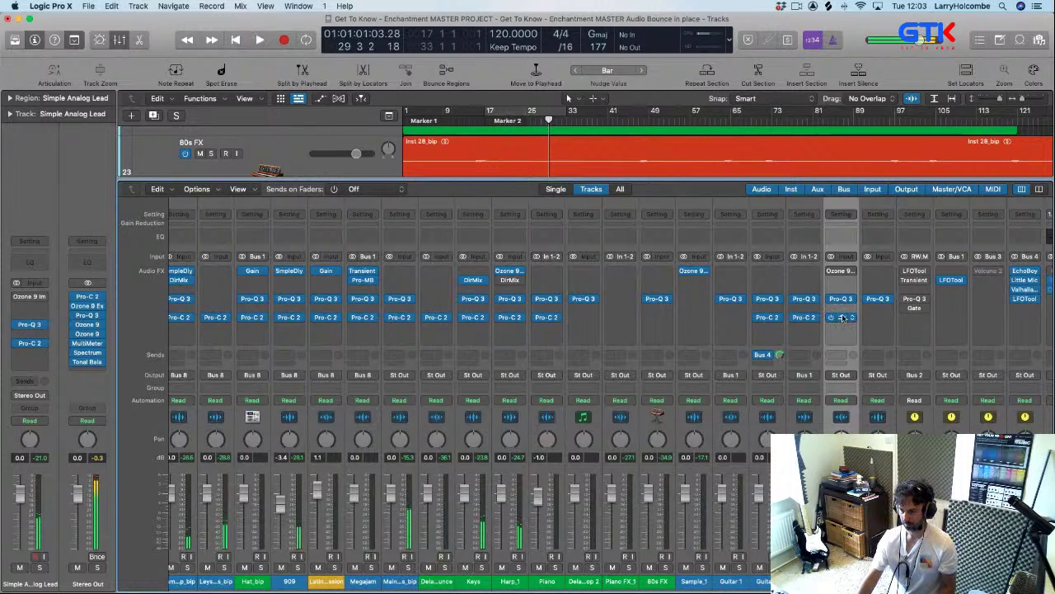
{"action": "key", "text": "x"}
{"action": "scroll", "coordinate": [467, 189], "scroll_direction": "down", "scroll_amount": 5}
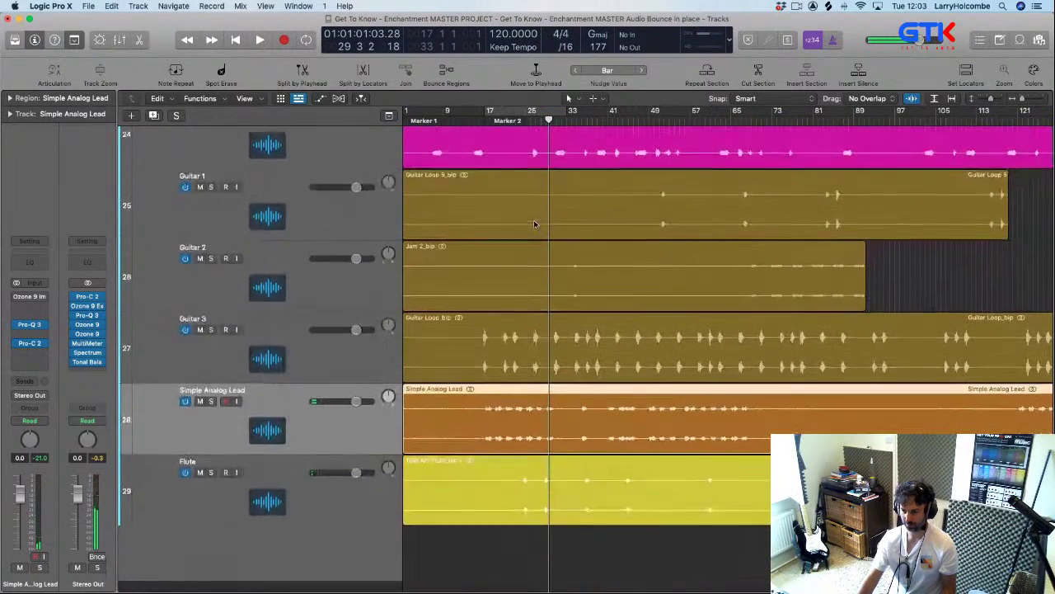
{"action": "left_click_drag", "start_coordinate": [474, 402], "coordinate": [617, 505]}
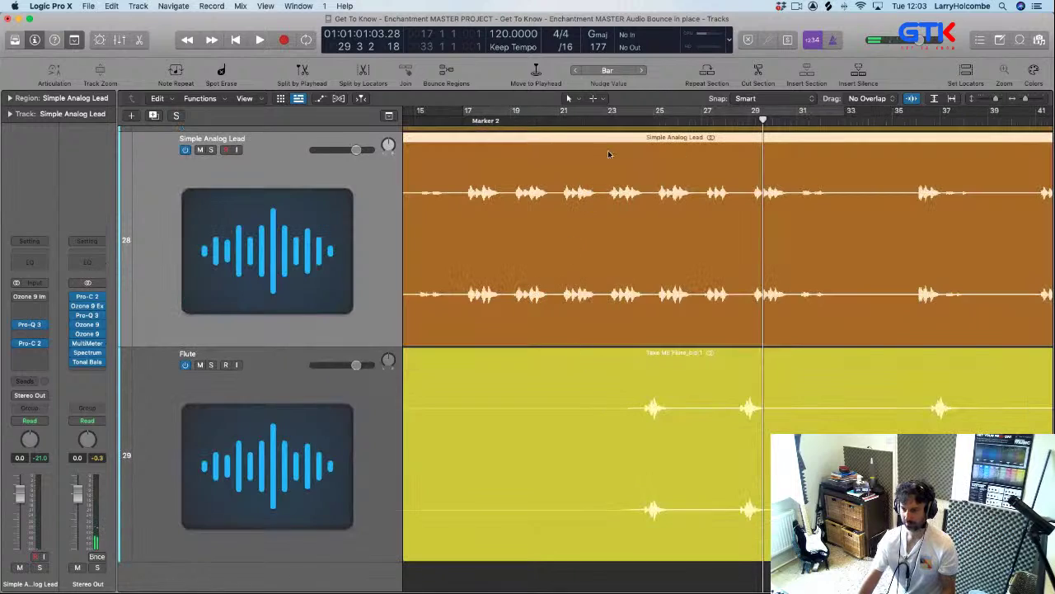
{"action": "left_click_drag", "start_coordinate": [638, 113], "coordinate": [678, 114]}
{"action": "key", "text": "space"}
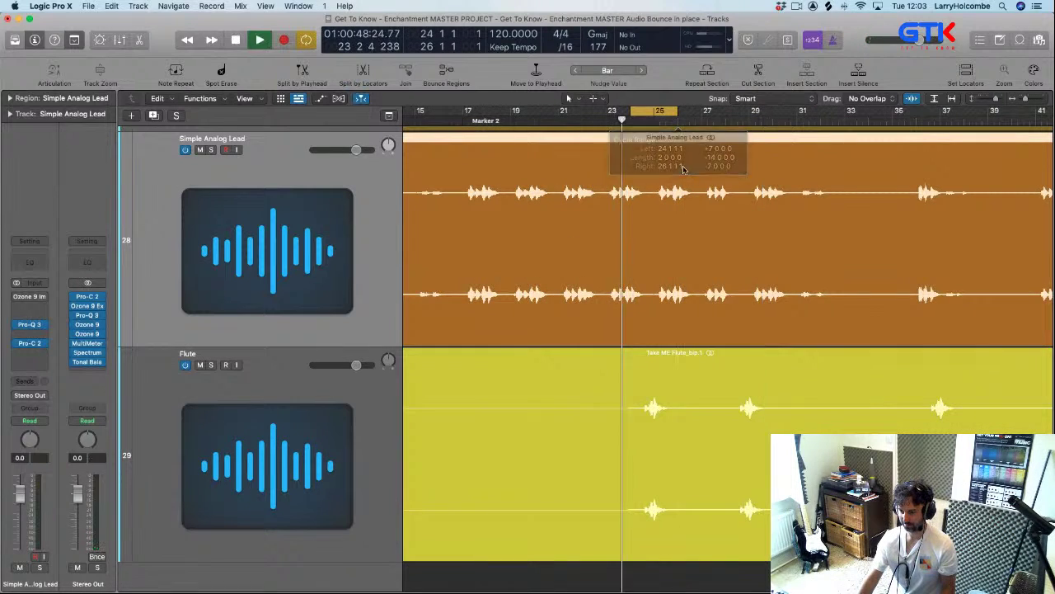
- Copy the Simple Analog Lead's Pro-C 2 onto the Flute channel, open it and reposition its window to show all controls
{"action": "key", "text": "x"}
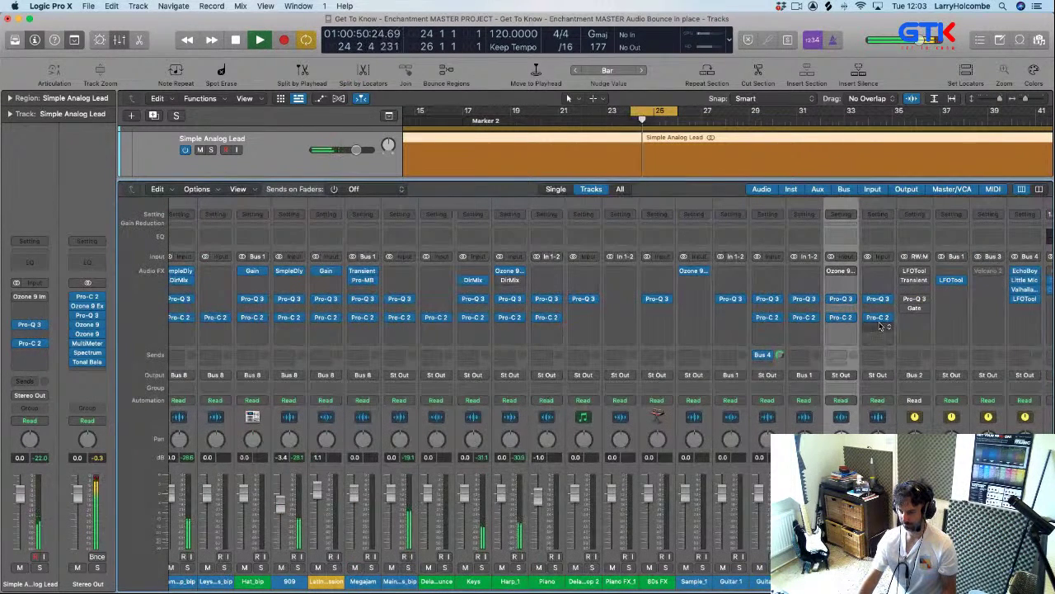
{"action": "left_click", "coordinate": [868, 320]}
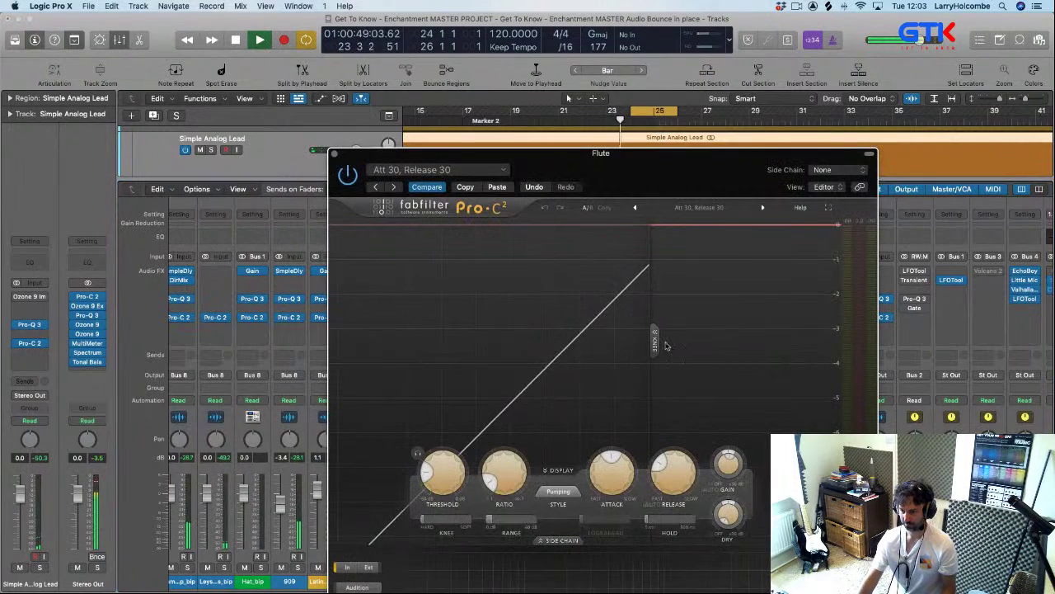
{"action": "left_click_drag", "start_coordinate": [665, 155], "coordinate": [475, 23]}
- Try the Opto and Classic compression styles on the Flute's Pro-C 2 during playback
{"action": "mouse_move", "coordinate": [632, 475]}
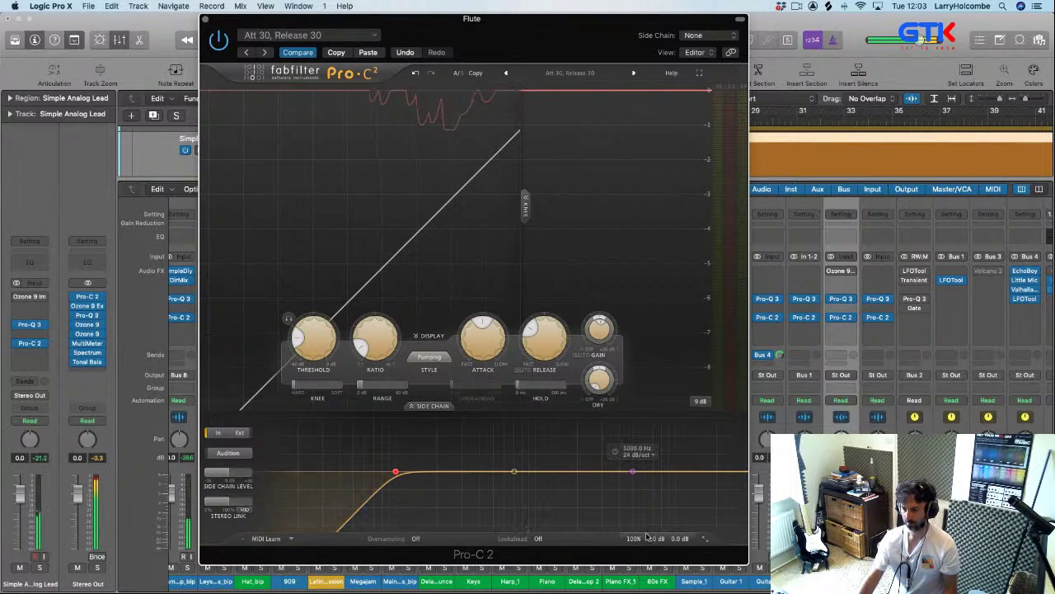
{"action": "left_click", "coordinate": [429, 357]}
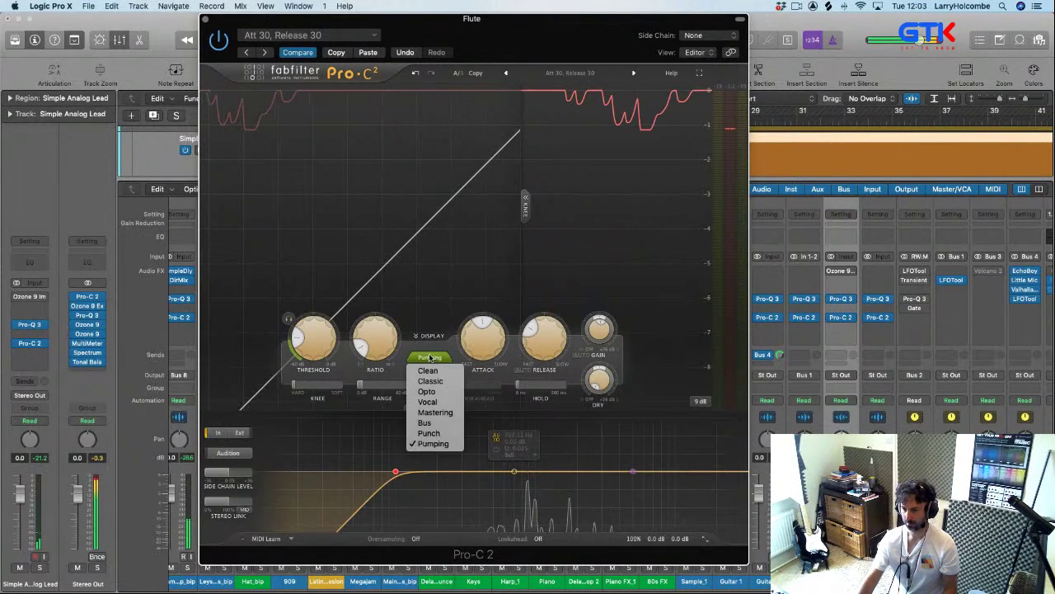
{"action": "left_click", "coordinate": [426, 391]}
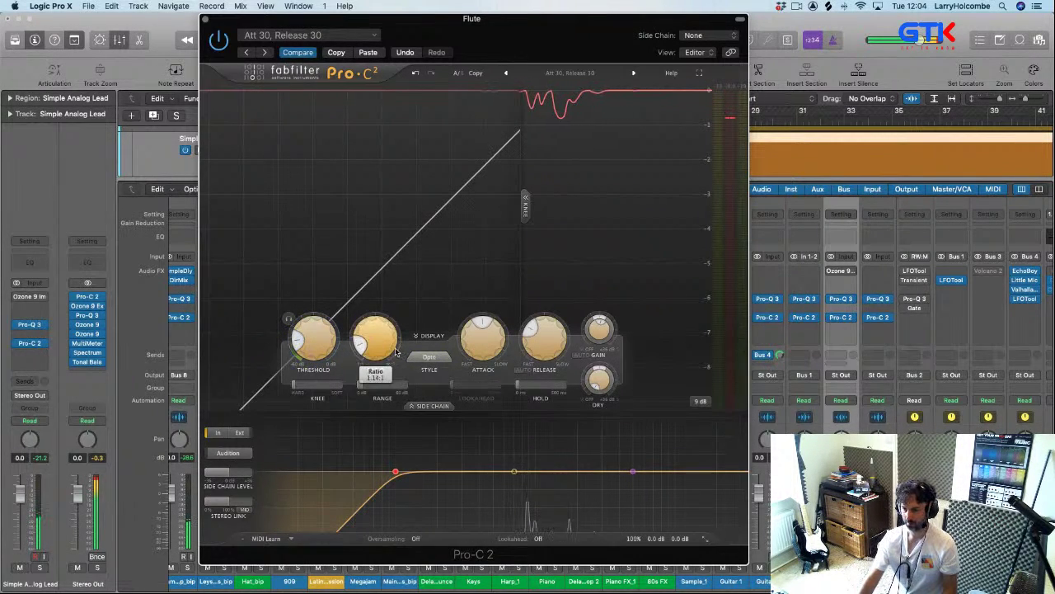
{"action": "left_click", "coordinate": [429, 357]}
{"action": "left_click", "coordinate": [424, 379]}
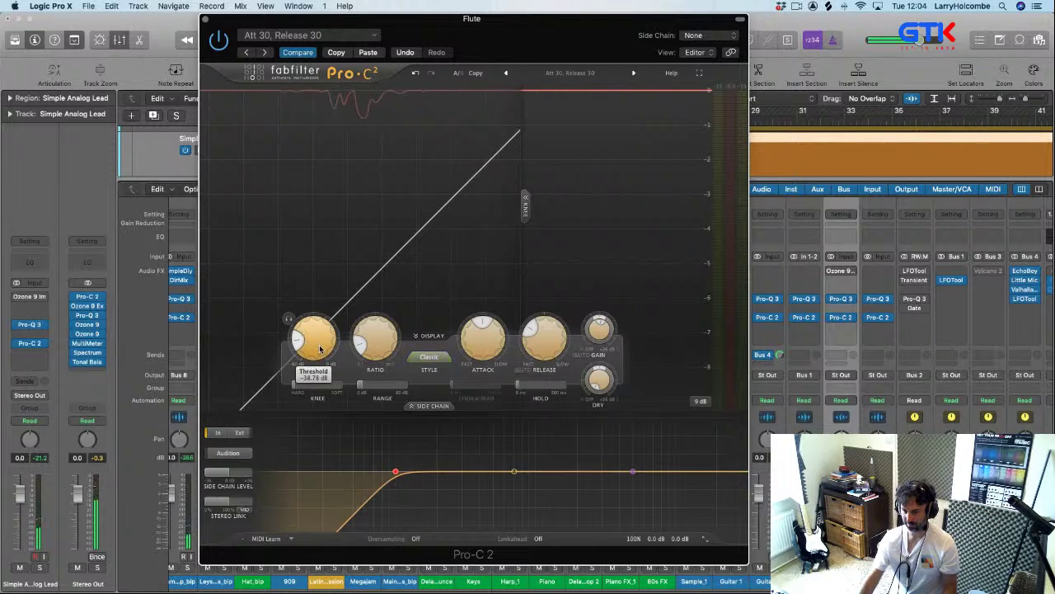
- Try a lower threshold and a ratio of 2.37:1 on the Flute compressor with the Classic style
{"action": "left_click_drag", "start_coordinate": [313, 349], "coordinate": [314, 355]}
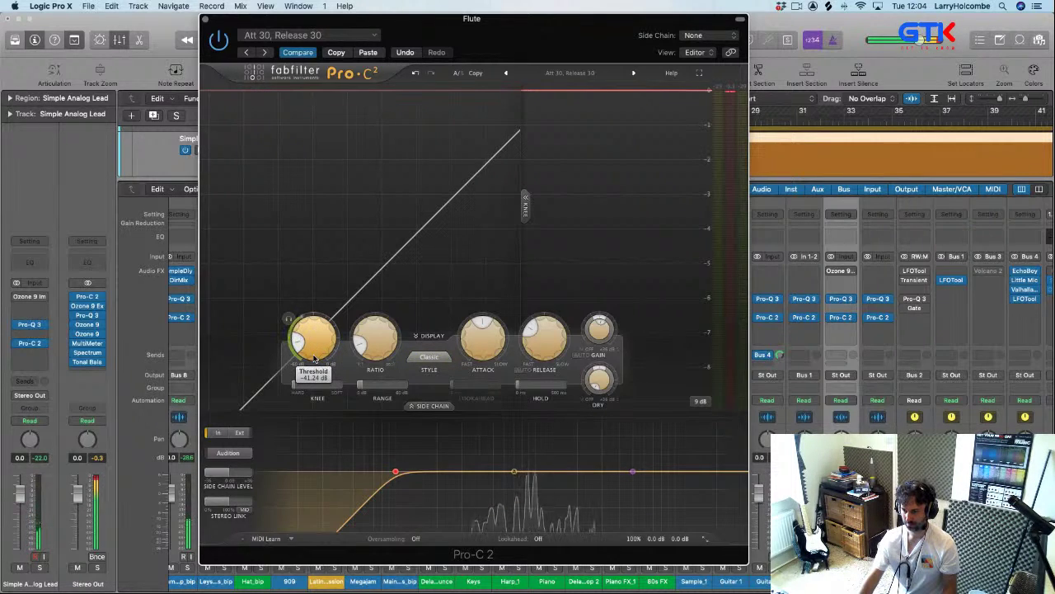
{"action": "left_click_drag", "start_coordinate": [373, 348], "coordinate": [374, 345]}
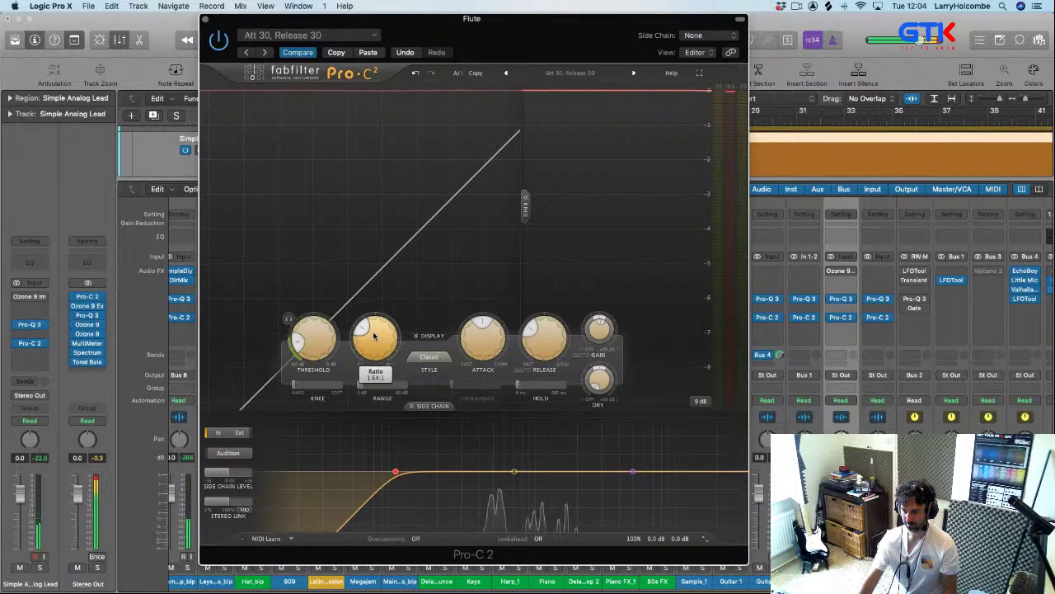
{"action": "left_click_drag", "start_coordinate": [308, 347], "coordinate": [309, 359]}
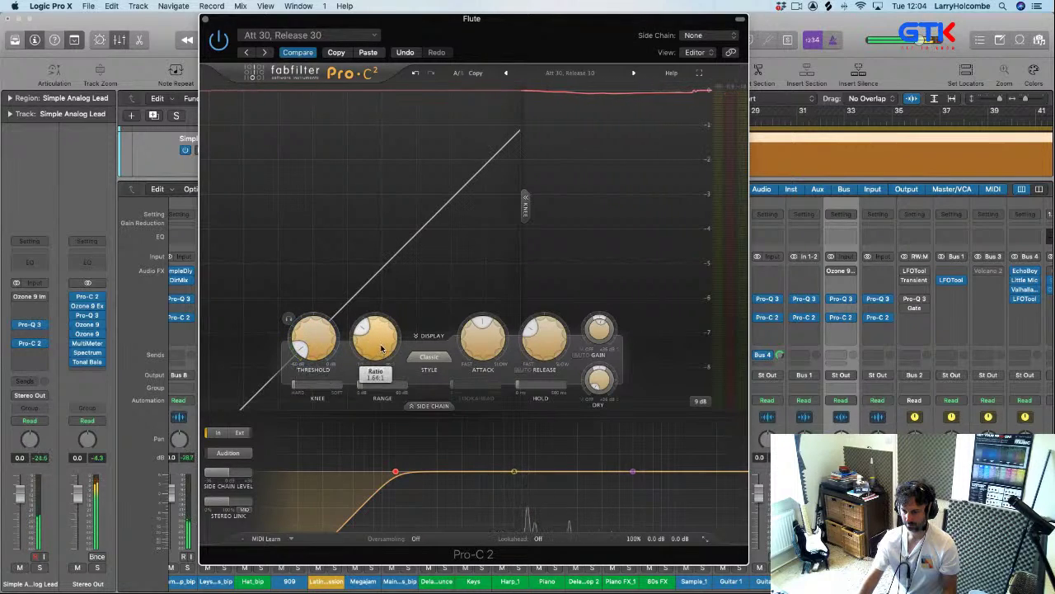
{"action": "left_click_drag", "start_coordinate": [382, 349], "coordinate": [376, 324]}
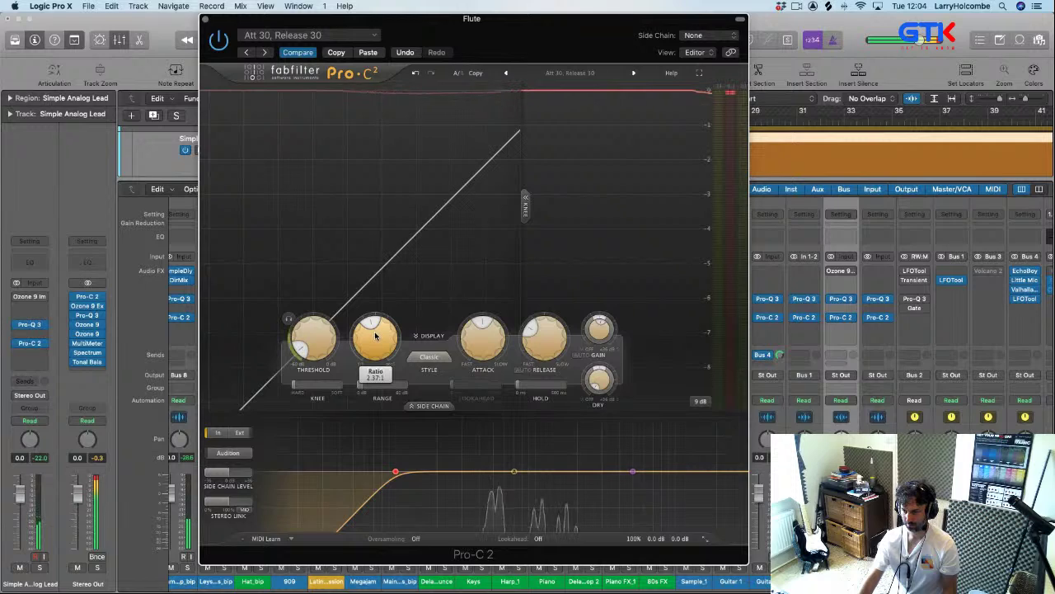
- Switch the Flute compressor to the Clean style, raise its threshold and reduce its ratio to 1.62:1
{"action": "left_click", "coordinate": [429, 358]}
{"action": "left_click", "coordinate": [428, 372]}
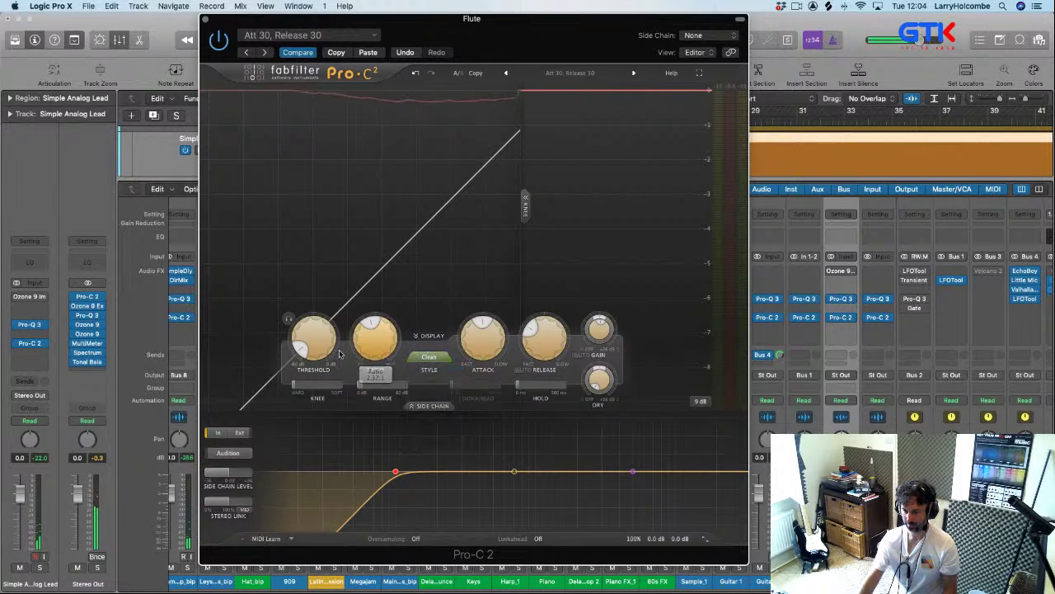
{"action": "left_click_drag", "start_coordinate": [377, 338], "coordinate": [378, 349]}
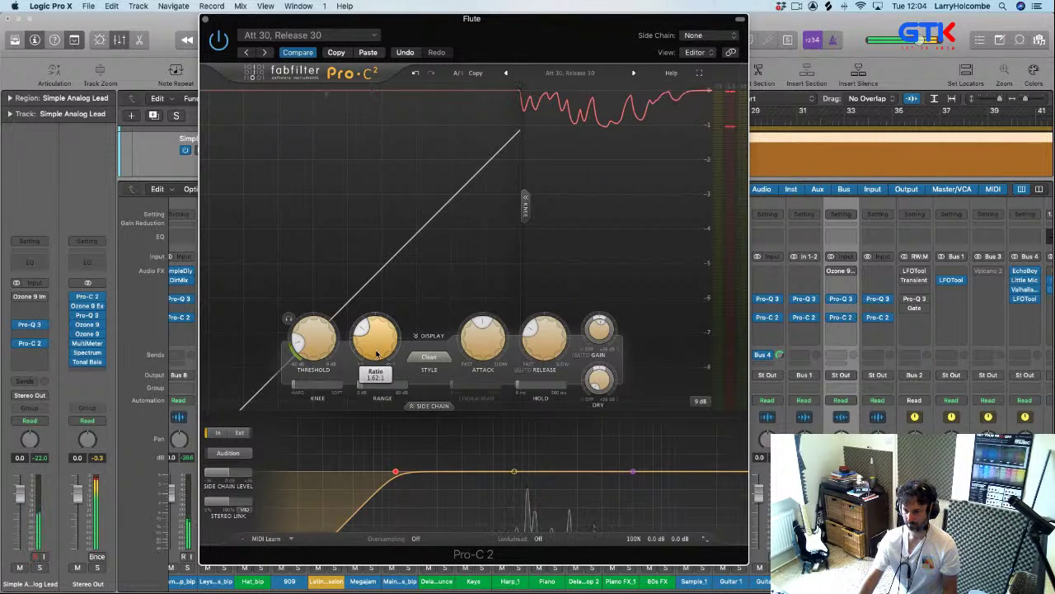
- Bypass the Flute compressor to compare the sound during playback, and close the plug-in window
{"action": "mouse_move", "coordinate": [631, 526]}
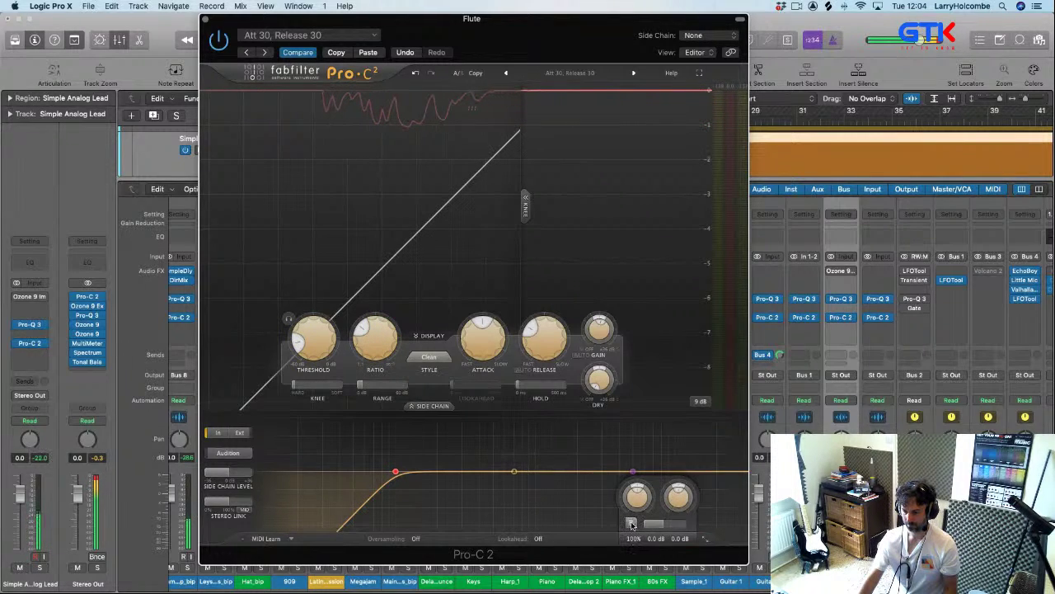
{"action": "left_click", "coordinate": [632, 526]}
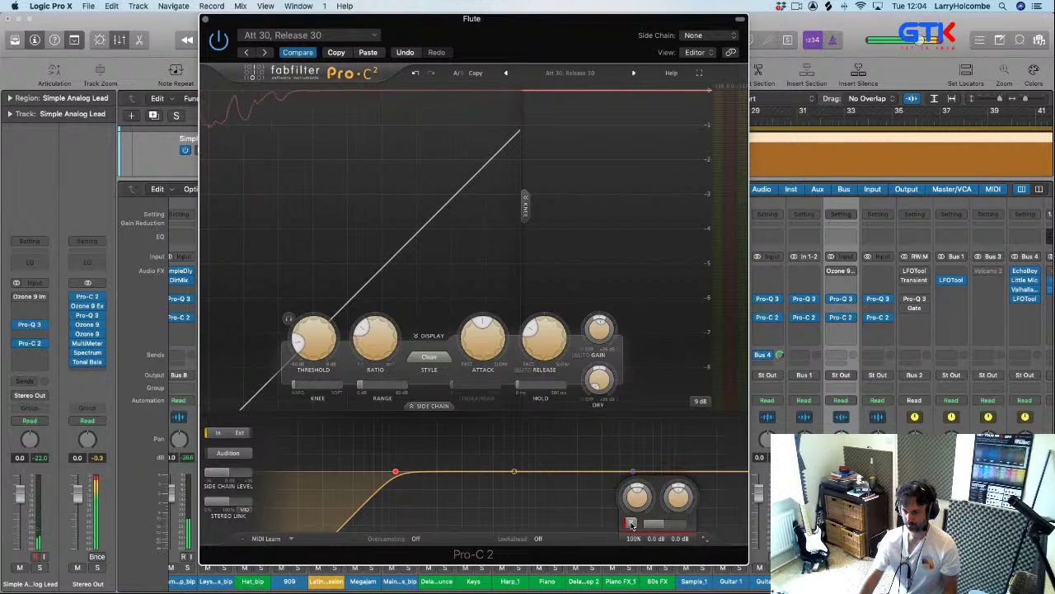
{"action": "left_click", "coordinate": [207, 19]}
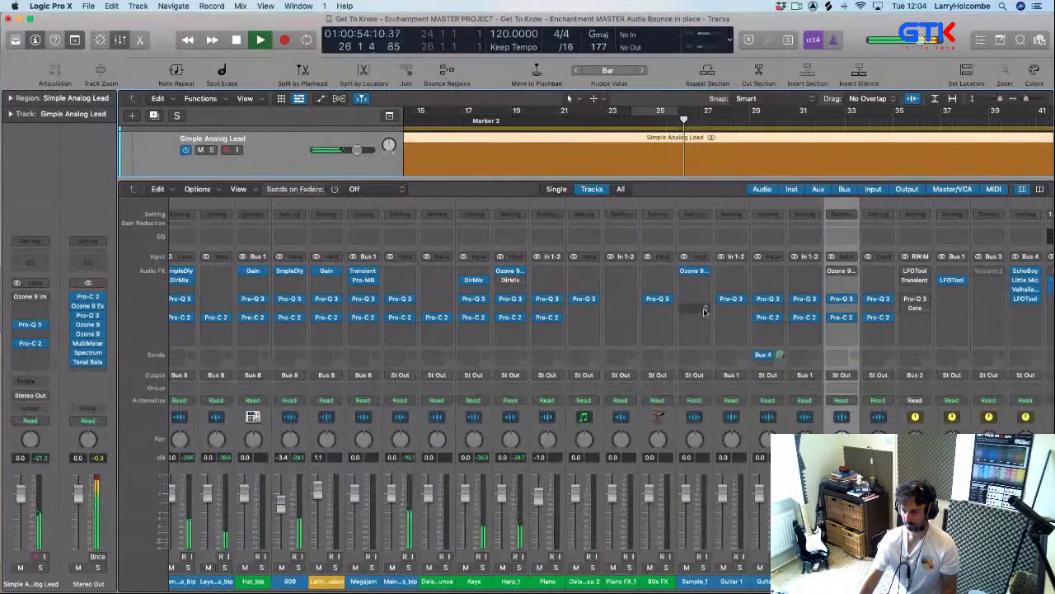
- Play the Guitar 1 part from around bar 51, soloing the track briefly to hear it on its own
{"action": "key", "text": "space"}
{"action": "key", "text": "x"}
{"action": "scroll", "coordinate": [691, 334], "scroll_direction": "down", "scroll_amount": 3}
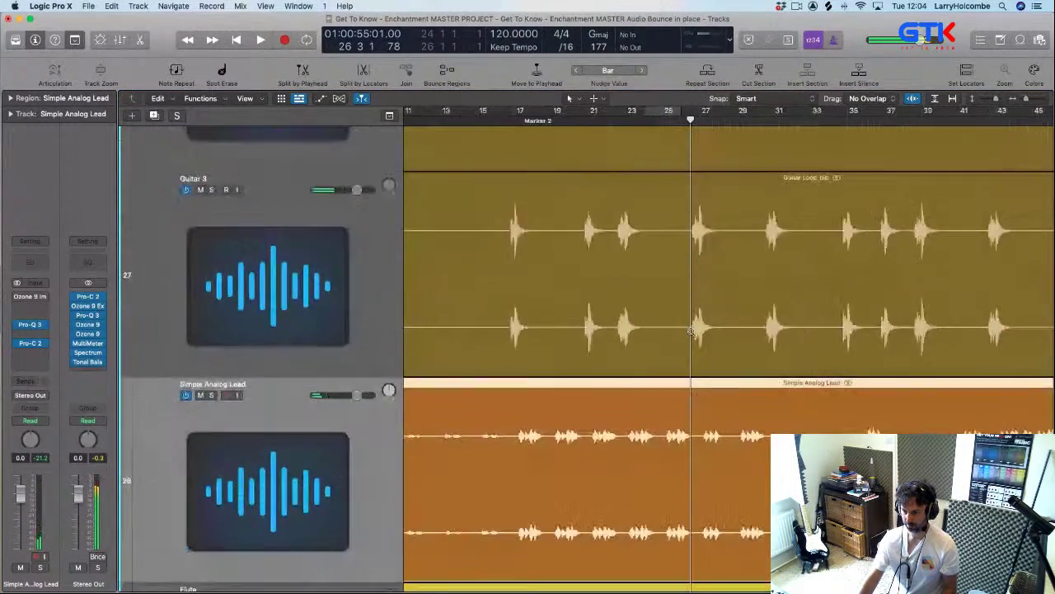
{"action": "scroll", "coordinate": [691, 333], "scroll_direction": "up", "scroll_amount": 6}
{"action": "scroll", "coordinate": [685, 295], "scroll_direction": "up", "scroll_amount": 3}
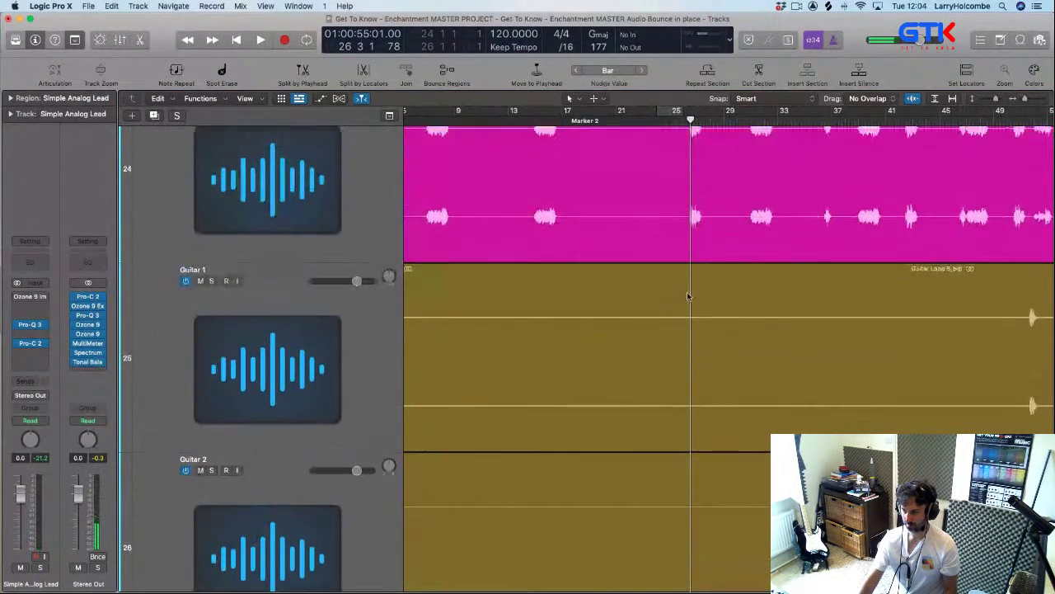
{"action": "scroll", "coordinate": [688, 294], "scroll_direction": "right", "scroll_amount": 3}
{"action": "scroll", "coordinate": [942, 194], "scroll_direction": "up", "scroll_amount": 3}
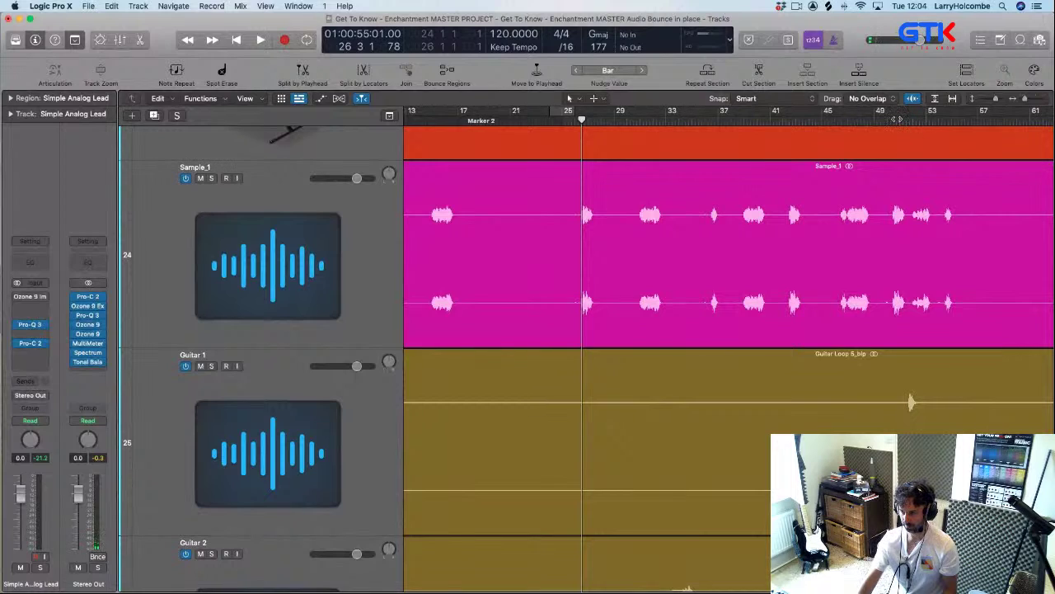
{"action": "left_click", "coordinate": [897, 119]}
{"action": "key", "text": "space"}
{"action": "left_click", "coordinate": [211, 366]}
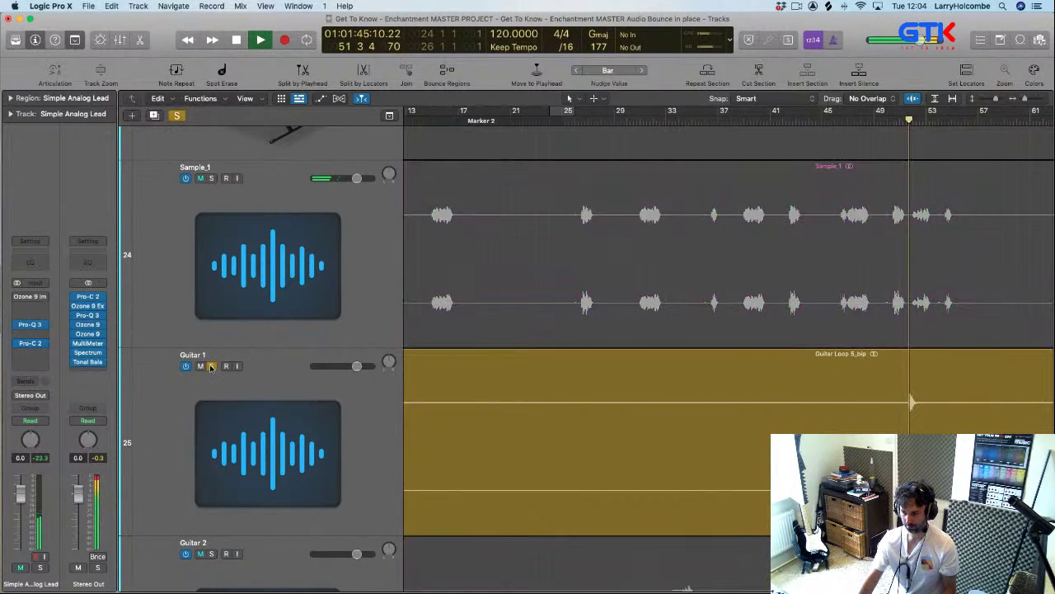
{"action": "left_click", "coordinate": [211, 366]}
- Add a Pro-C 2 compressor below the Pro-Q 3 on the Guitar 1 channel during playback
{"action": "key", "text": "x"}
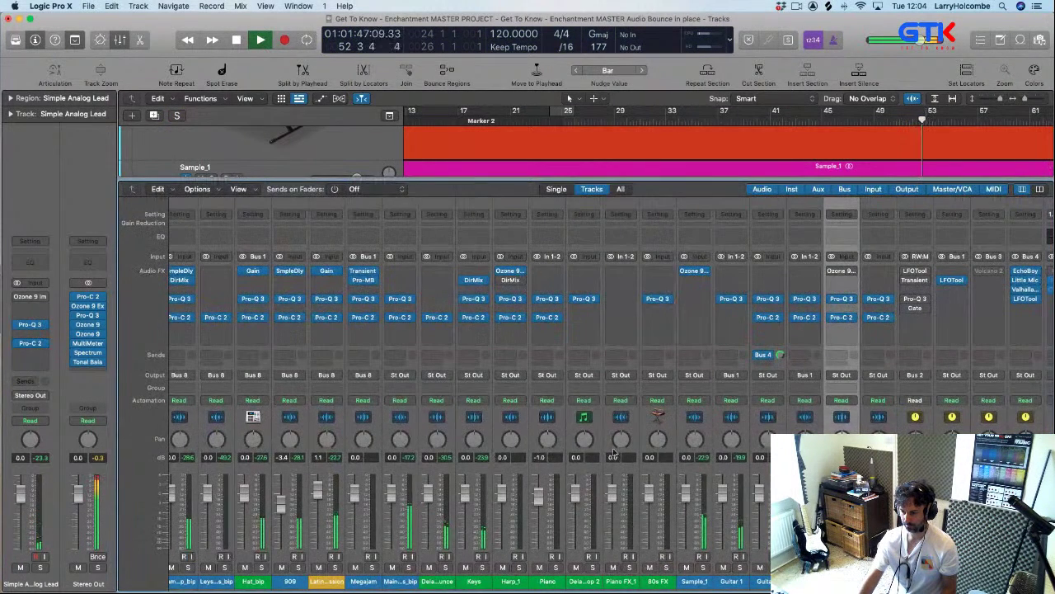
{"action": "scroll", "coordinate": [784, 355], "scroll_direction": "right", "scroll_amount": 1}
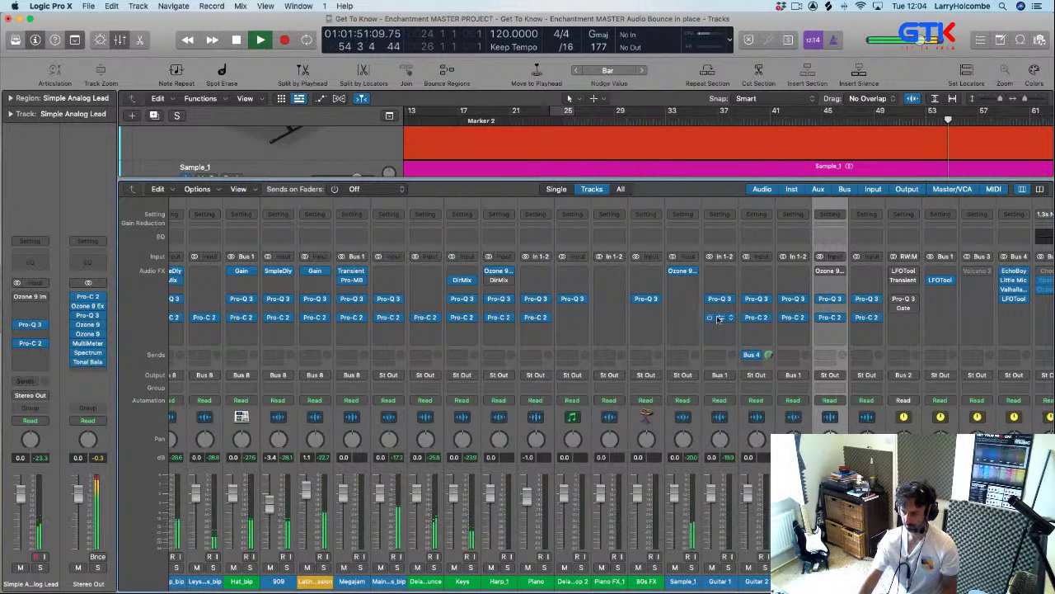
{"action": "key", "text": "x"}
{"action": "left_click", "coordinate": [744, 324], "text": "ctrl+alt"}
{"action": "left_click", "coordinate": [744, 325], "text": "ctrl+alt"}
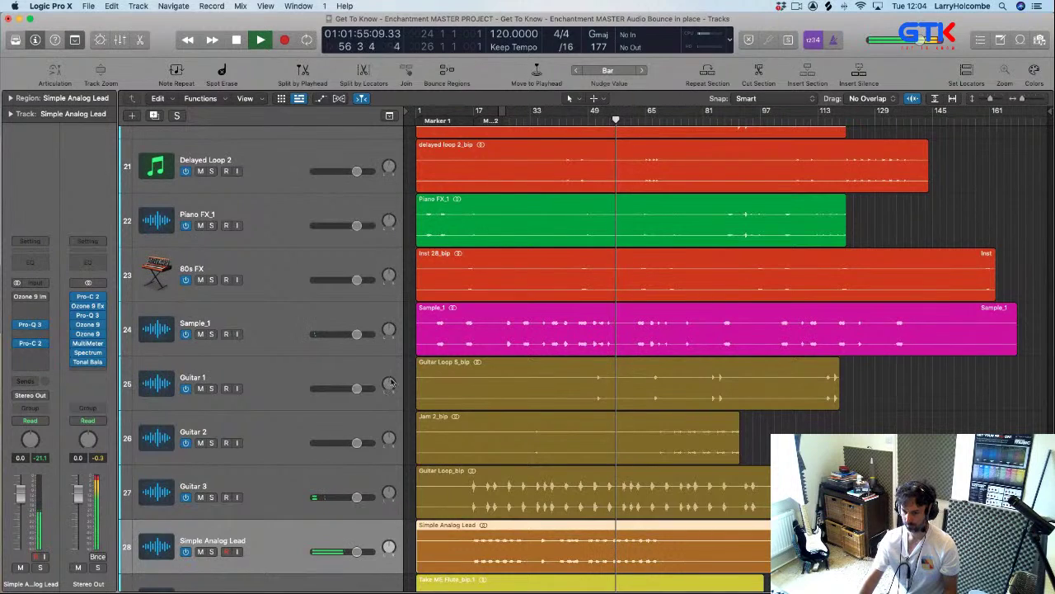
- Stop playback and move the Guitar 3 track above Guitar 2, directly beneath Guitar 1
{"action": "key", "text": "space"}
{"action": "left_click", "coordinate": [324, 373]}
{"action": "left_click", "coordinate": [263, 475], "text": "shift"}
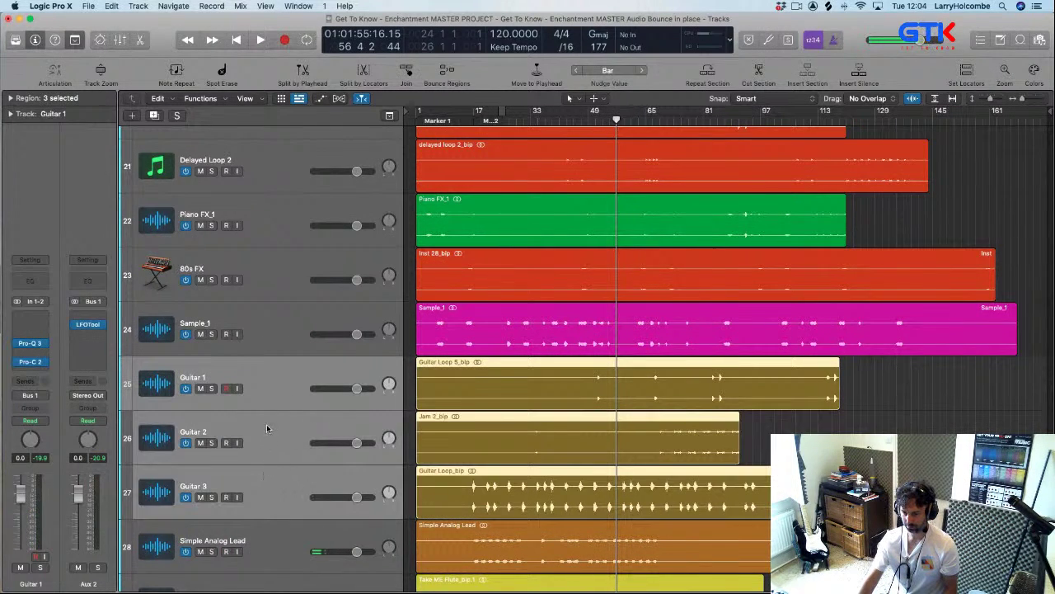
{"action": "left_click", "coordinate": [264, 443], "text": "super"}
{"action": "left_click_drag", "start_coordinate": [303, 497], "coordinate": [301, 446]}
- Bounce the Guitar 1 and Guitar 3 regions in place to a new track named Guitars Main, deleting the sources
{"action": "left_click_drag", "start_coordinate": [976, 381], "coordinate": [660, 427]}
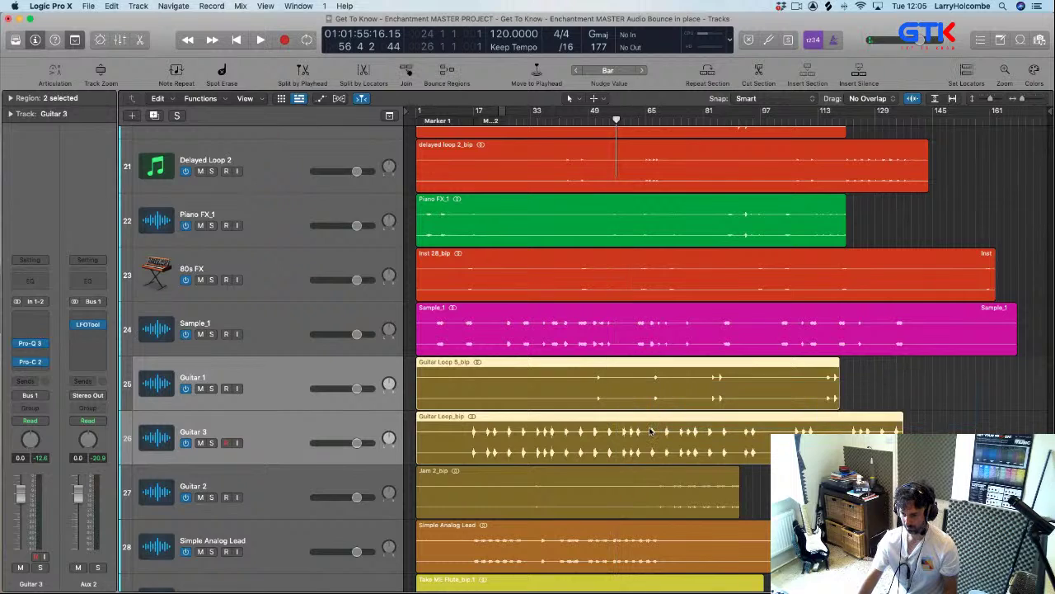
{"action": "key", "text": "x"}
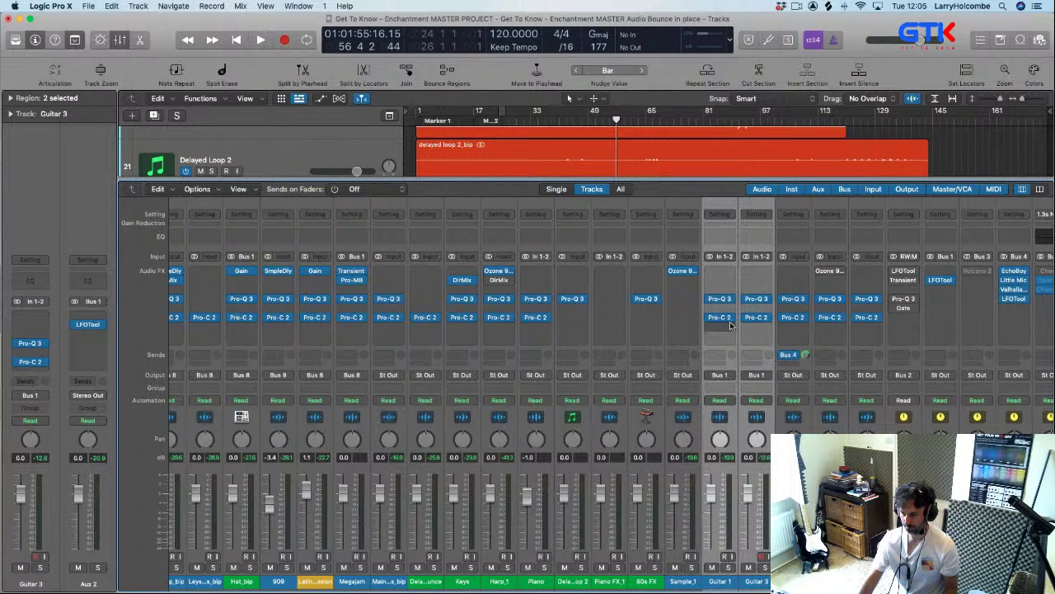
{"action": "key", "text": "x"}
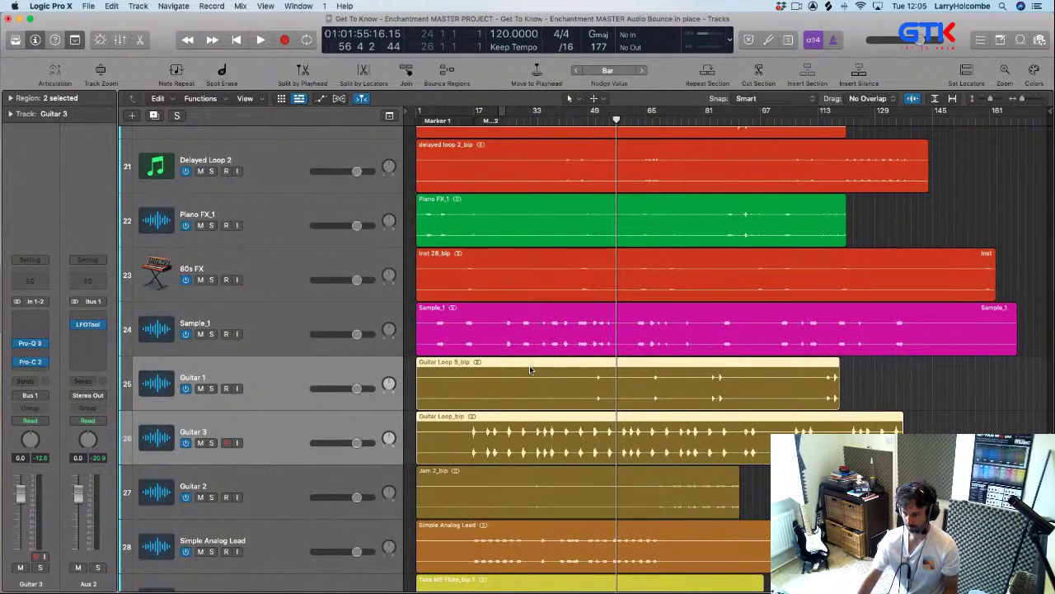
{"action": "key", "text": "ctrl+b"}
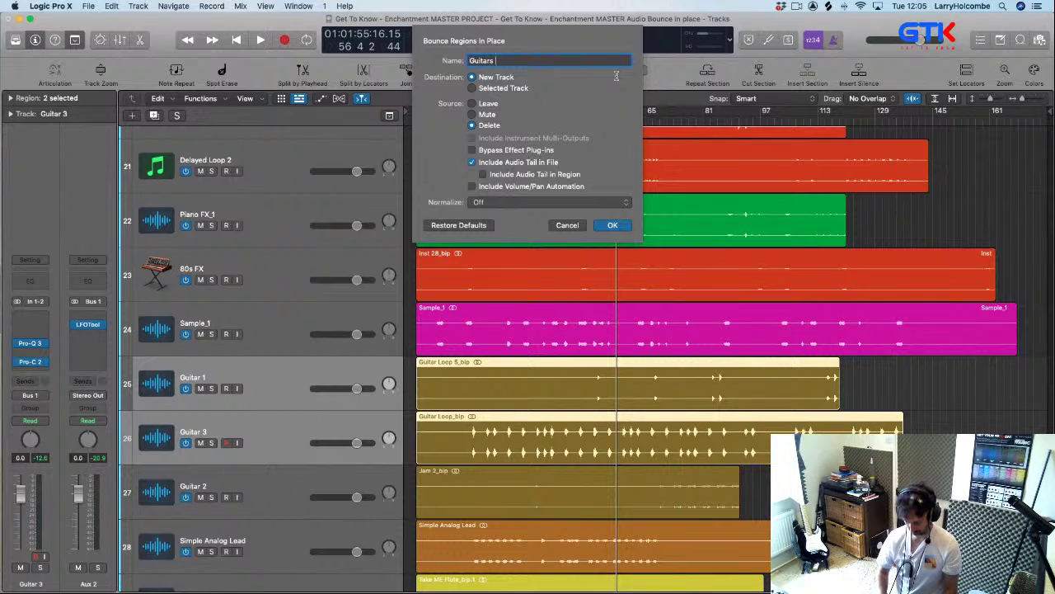
{"action": "key", "text": "Return"}
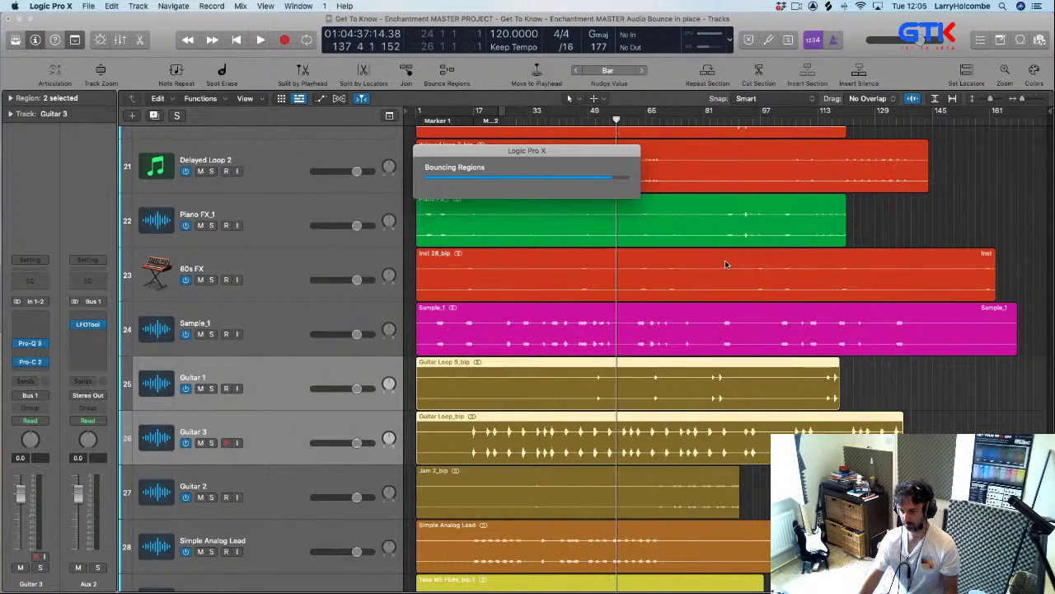
- Delete the emptied Guitar 1 and Guitar 3 tracks
{"action": "left_click", "coordinate": [293, 429]}
{"action": "left_click", "coordinate": [272, 382], "text": "shift"}
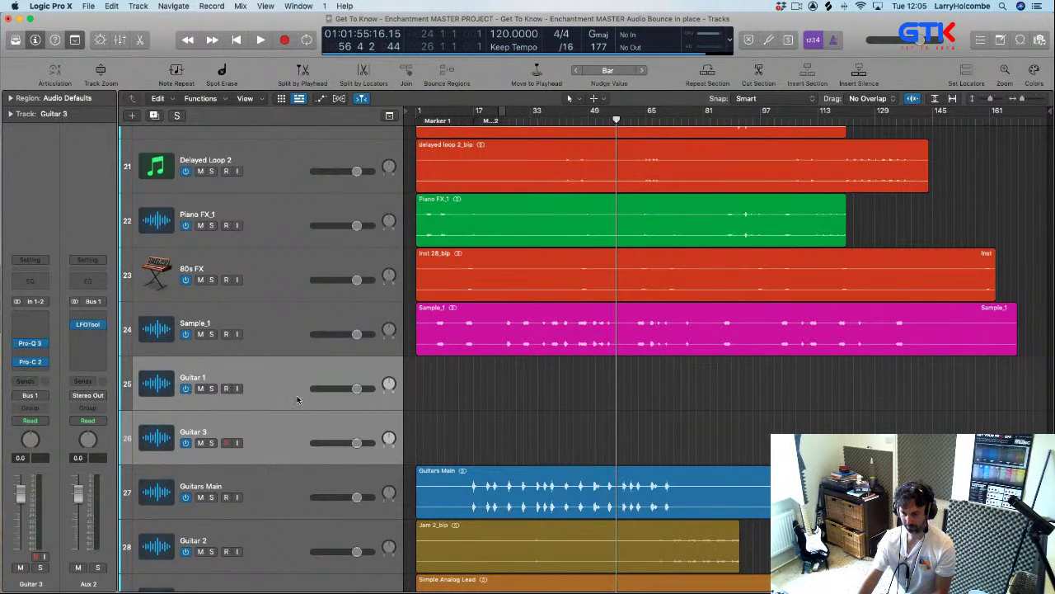
{"action": "key", "text": "super+BackSpace"}
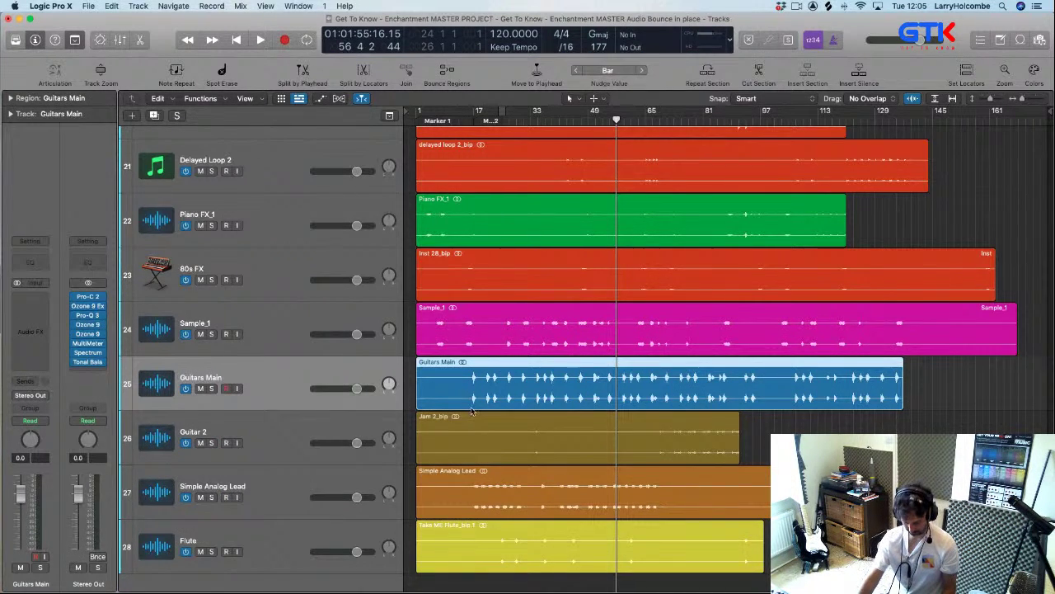
- Color the Guitars Main region lime green
{"action": "key", "text": "alt+c"}
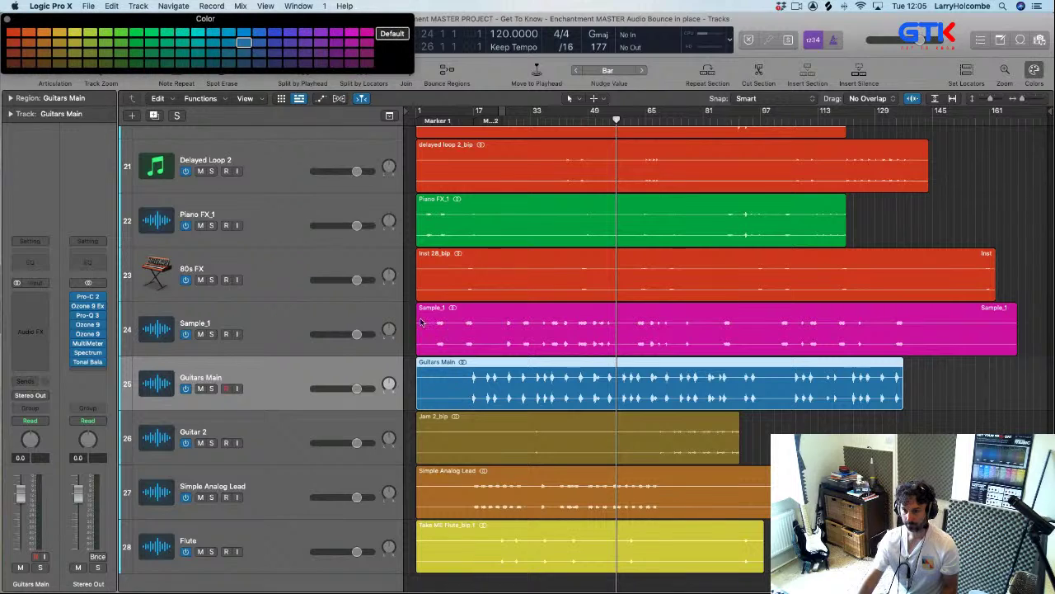
{"action": "left_click", "coordinate": [489, 506]}
{"action": "left_click", "coordinate": [477, 392]}
{"action": "left_click", "coordinate": [91, 33]}
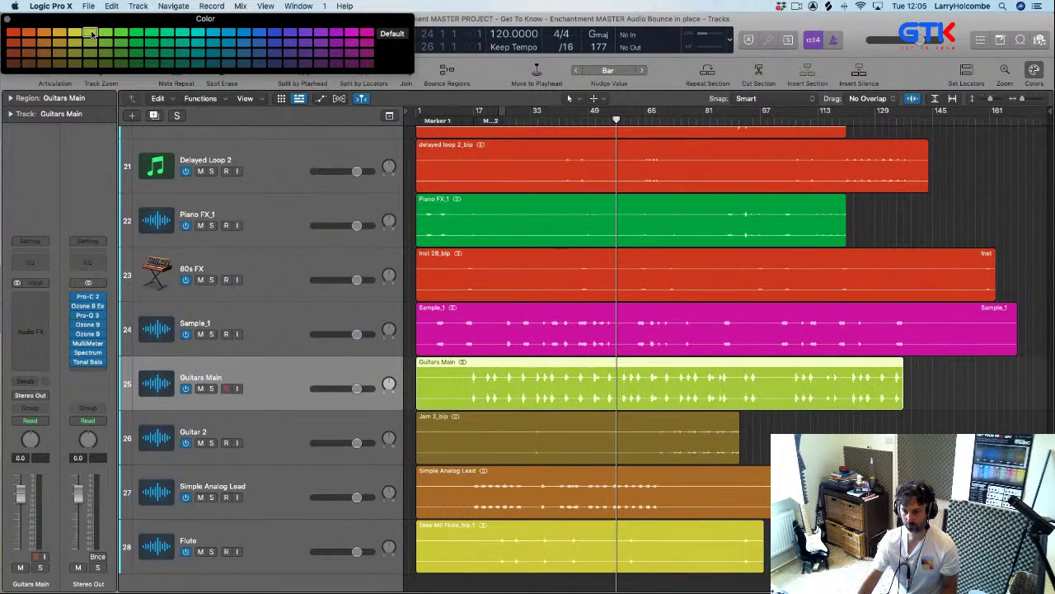
{"action": "left_click", "coordinate": [9, 19]}
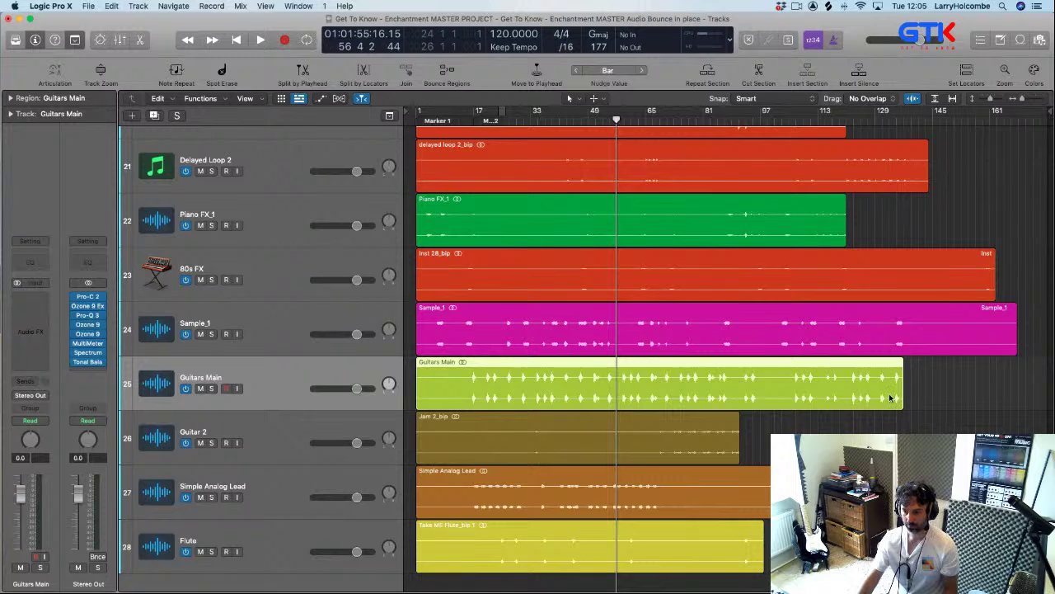
- Play the arrangement from around bar 74 to hear the bounced Guitars Main track in the mix
{"action": "left_click", "coordinate": [924, 391]}
{"action": "left_click", "coordinate": [662, 121]}
{"action": "key", "text": "space"}
{"action": "key", "text": "space"}
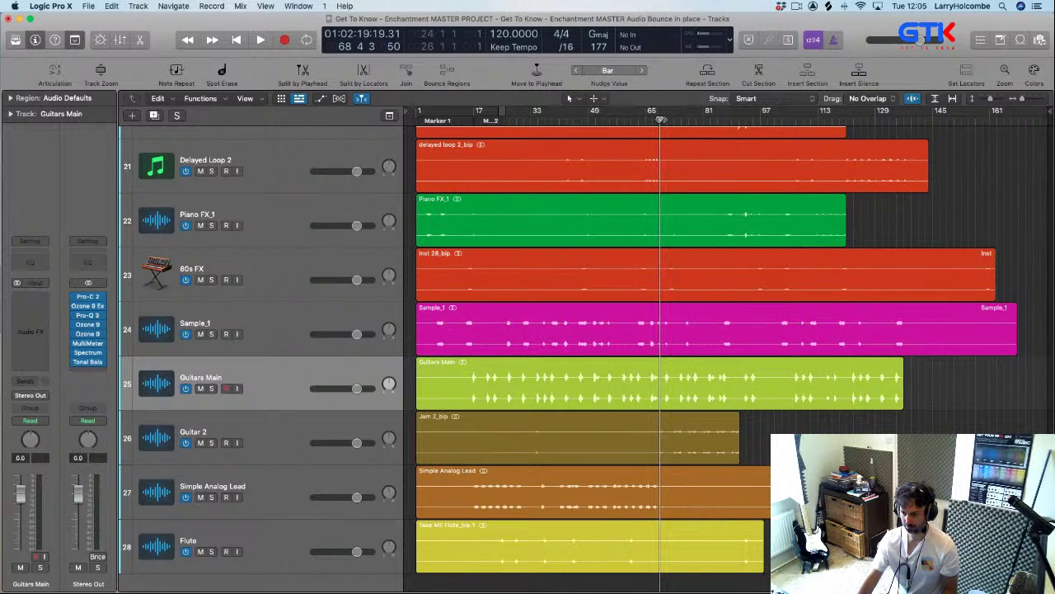
{"action": "left_click", "coordinate": [682, 121]}
{"action": "key", "text": "space"}
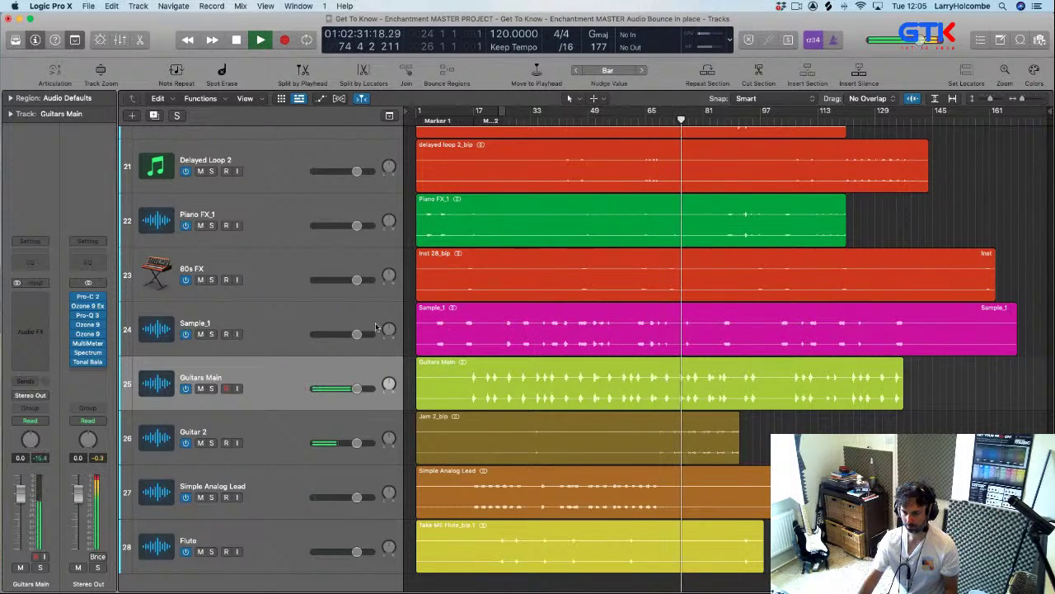
- Select the Guitars Main track and lower its fader to -3.6 dB during playback
{"action": "left_click", "coordinate": [301, 425]}
{"action": "key", "text": "x"}
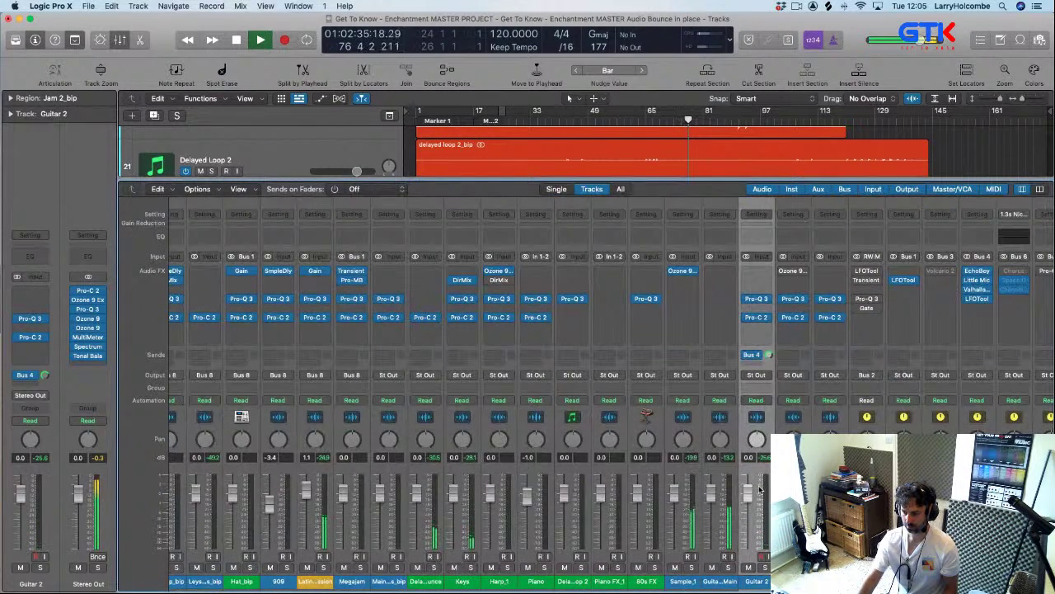
{"action": "key", "text": "x"}
{"action": "left_click", "coordinate": [286, 371]}
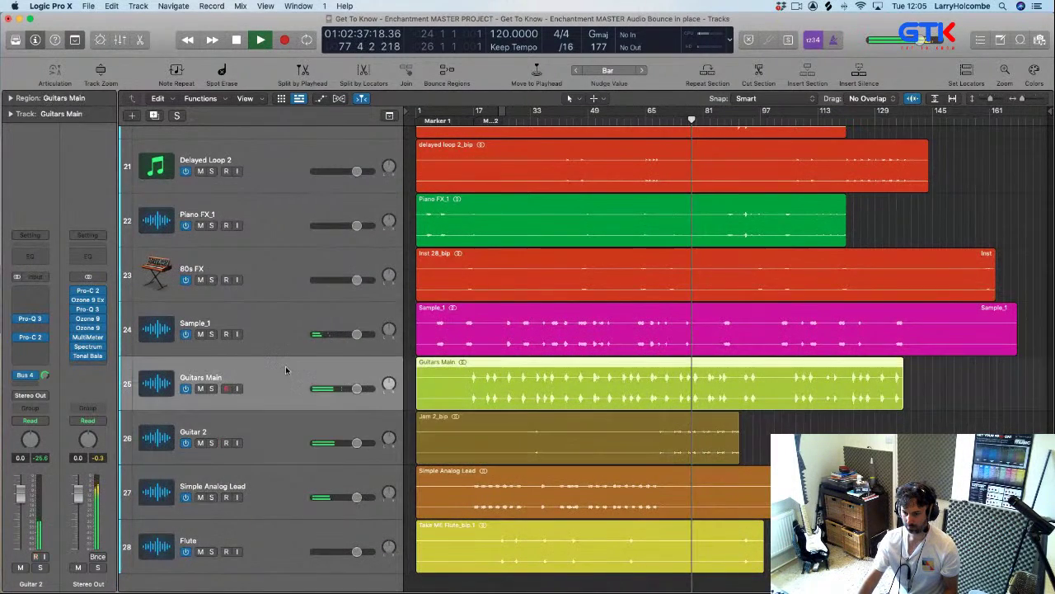
{"action": "key", "text": "x"}
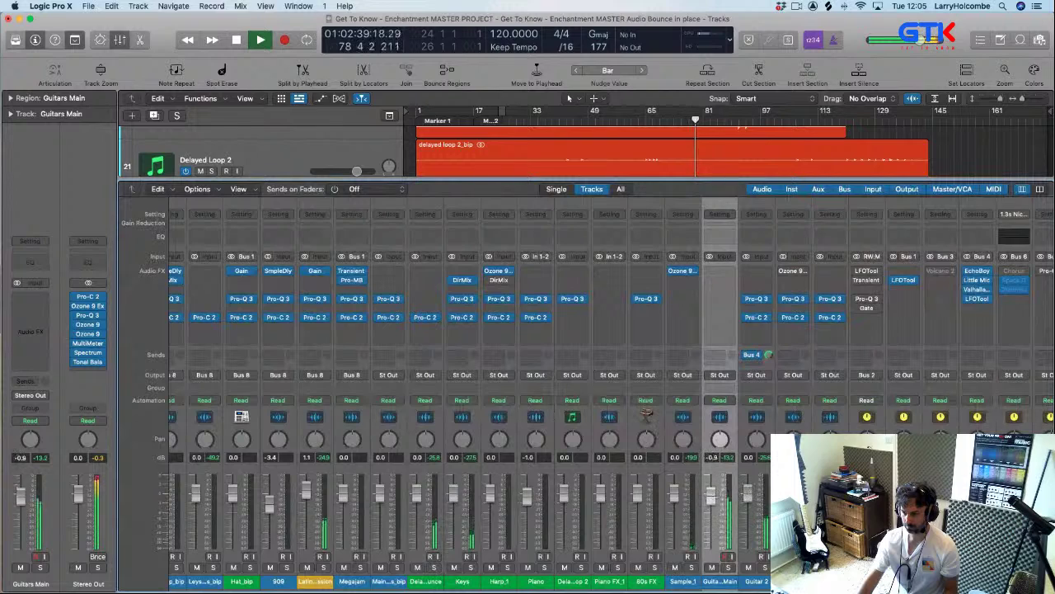
{"action": "left_click_drag", "start_coordinate": [711, 495], "coordinate": [713, 504]}
- Route Guitars Main to Bus 1 and set the faders of Guitars Main to -1.2 dB, Guitar 2 to -0.4 dB and Sample_1 to 1.2 dB
{"action": "left_click", "coordinate": [715, 376]}
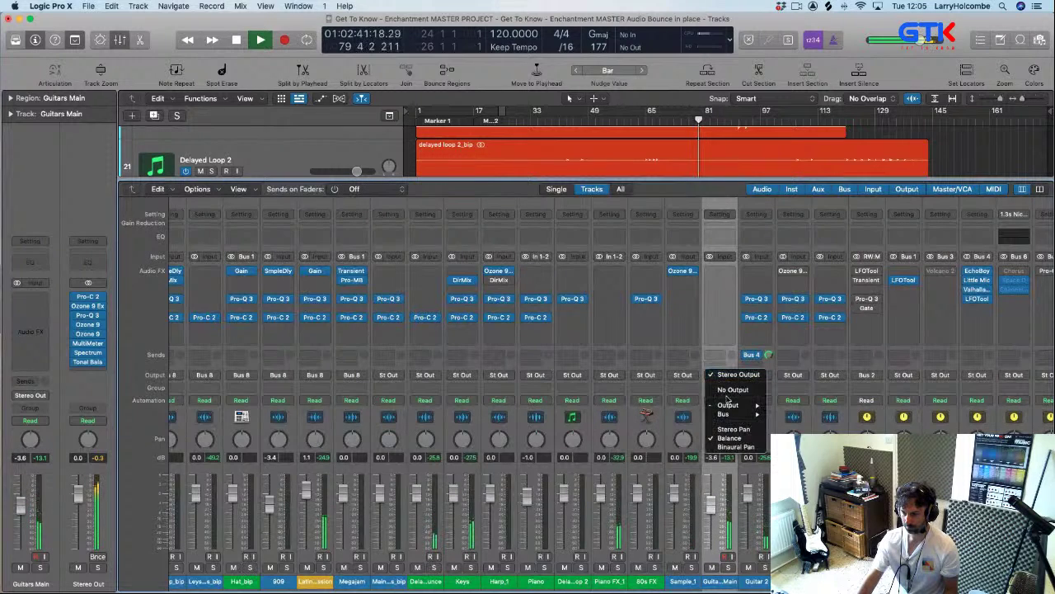
{"action": "mouse_move", "coordinate": [729, 414]}
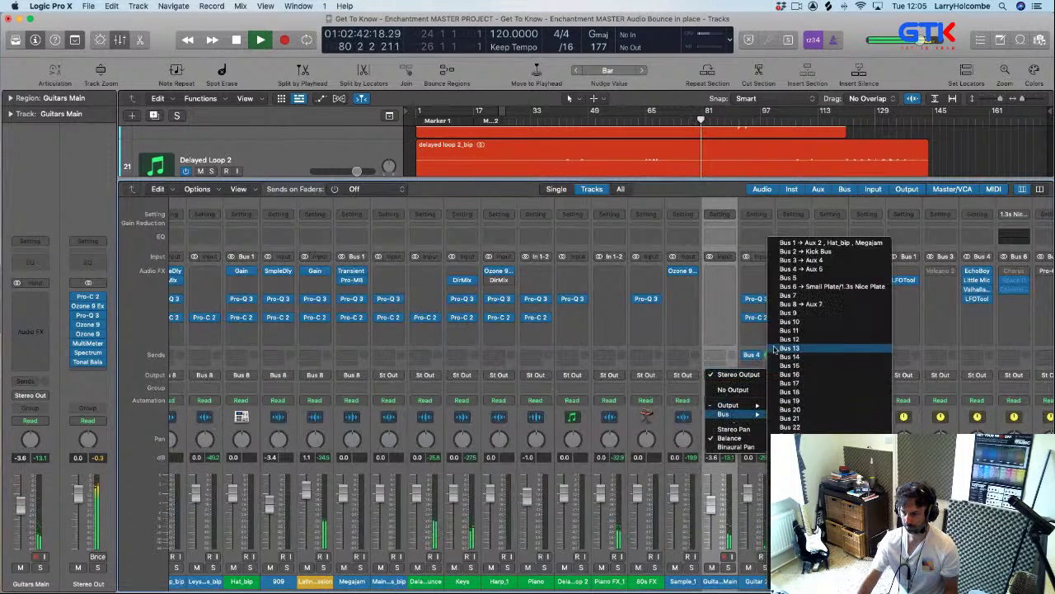
{"action": "left_click", "coordinate": [814, 242]}
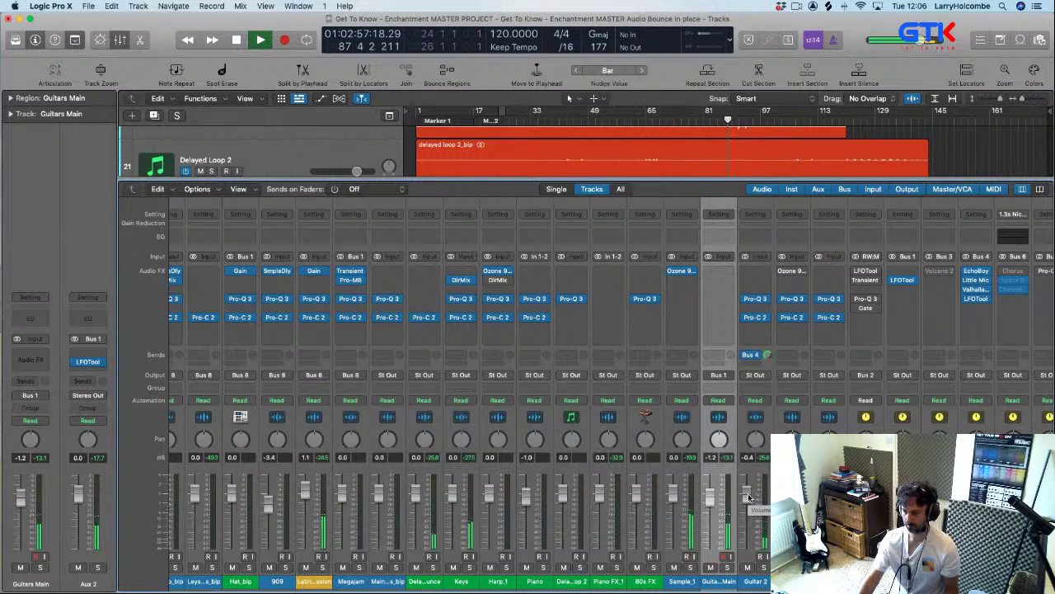
{"action": "left_click_drag", "start_coordinate": [673, 495], "coordinate": [672, 488]}
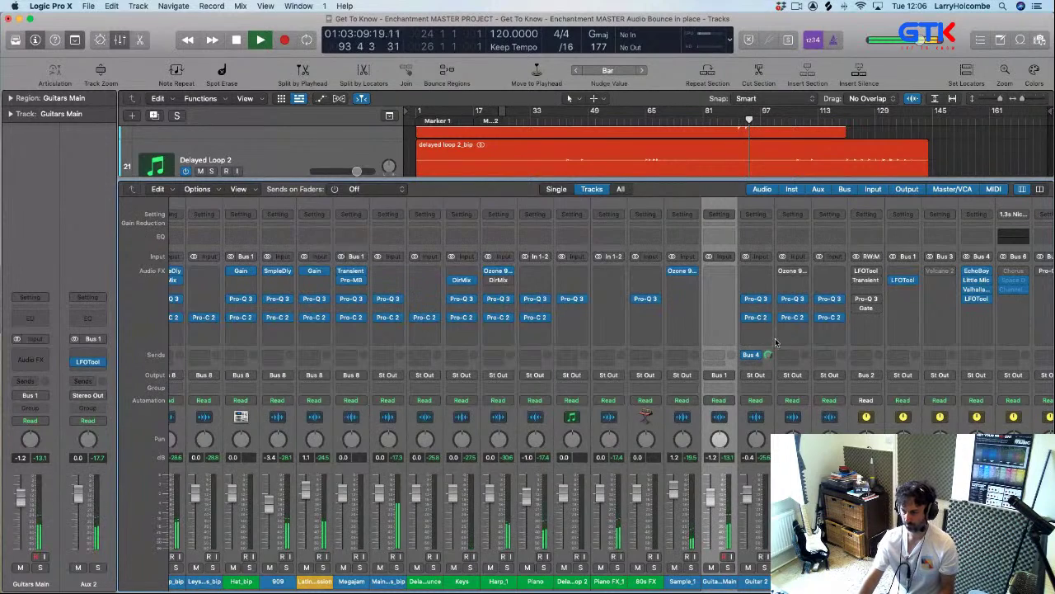
- Stop playback and set a cycle range from bar 25 to bar 33 around the Sample_1 phrases
{"action": "key", "text": "space"}
{"action": "key", "text": "x"}
{"action": "scroll", "coordinate": [545, 246], "scroll_direction": "down", "scroll_amount": 1}
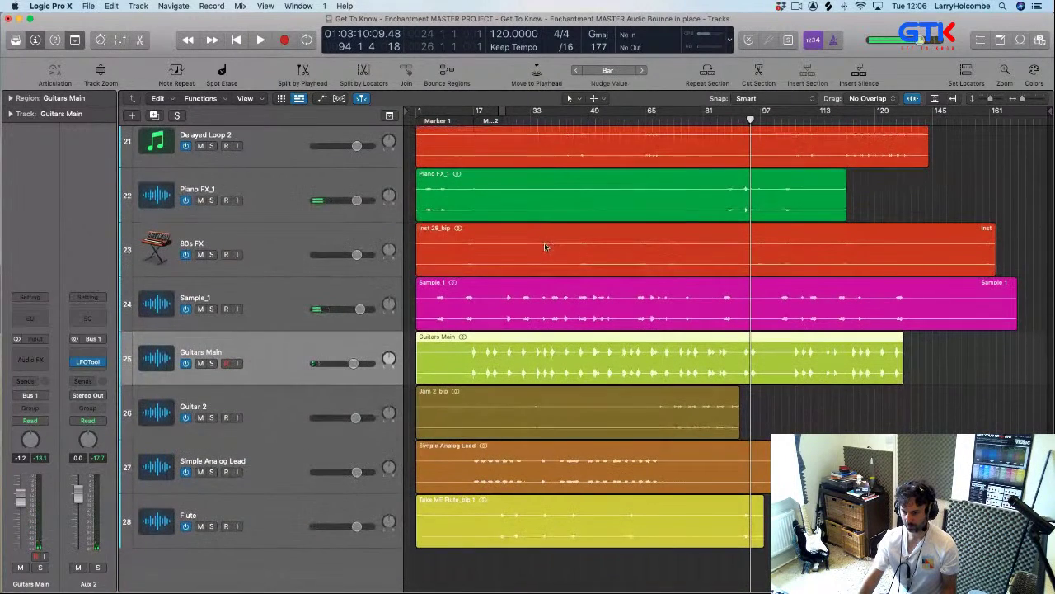
{"action": "scroll", "coordinate": [565, 404], "scroll_direction": "up", "scroll_amount": 5}
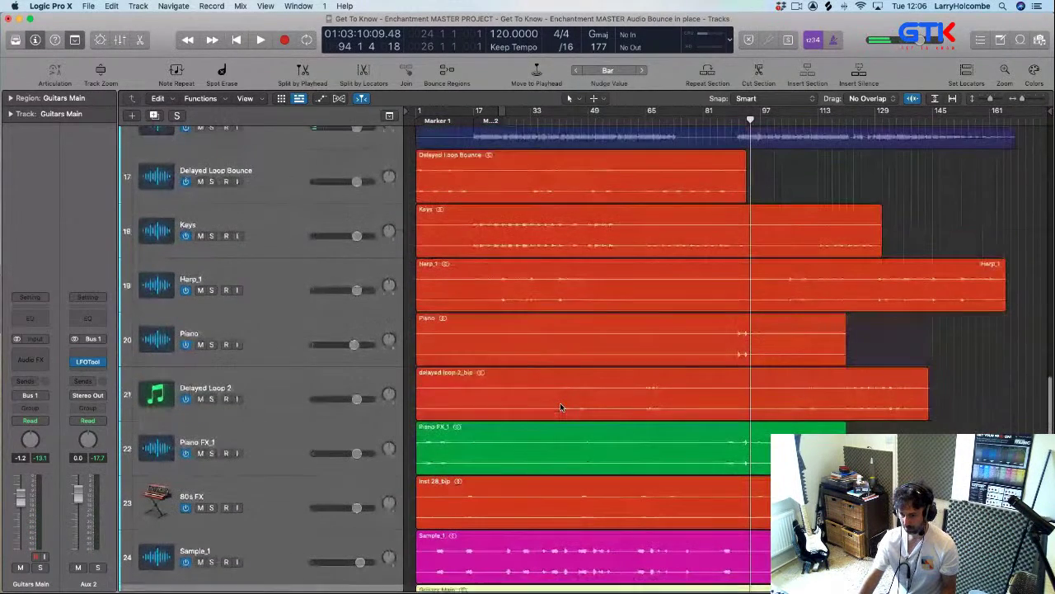
{"action": "scroll", "coordinate": [561, 403], "scroll_direction": "down", "scroll_amount": 5}
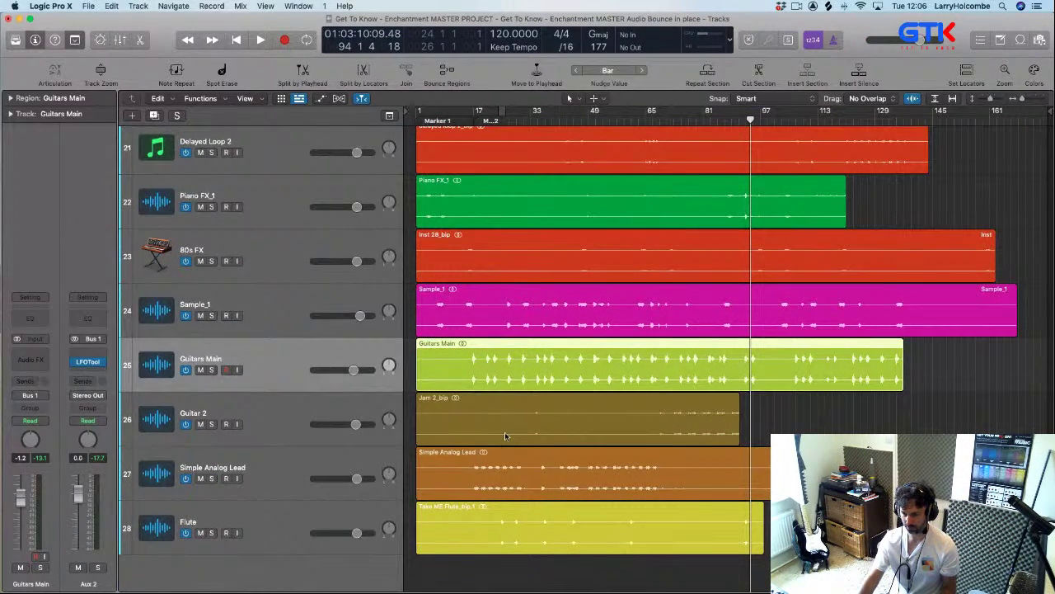
{"action": "left_click_drag", "start_coordinate": [465, 269], "coordinate": [624, 375]}
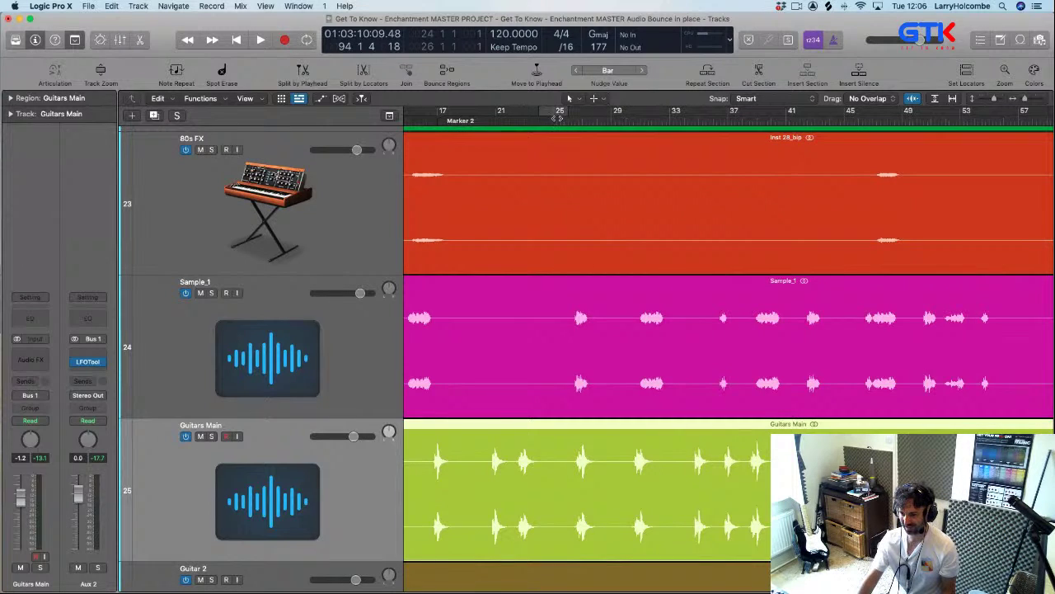
{"action": "left_click_drag", "start_coordinate": [554, 116], "coordinate": [669, 115]}
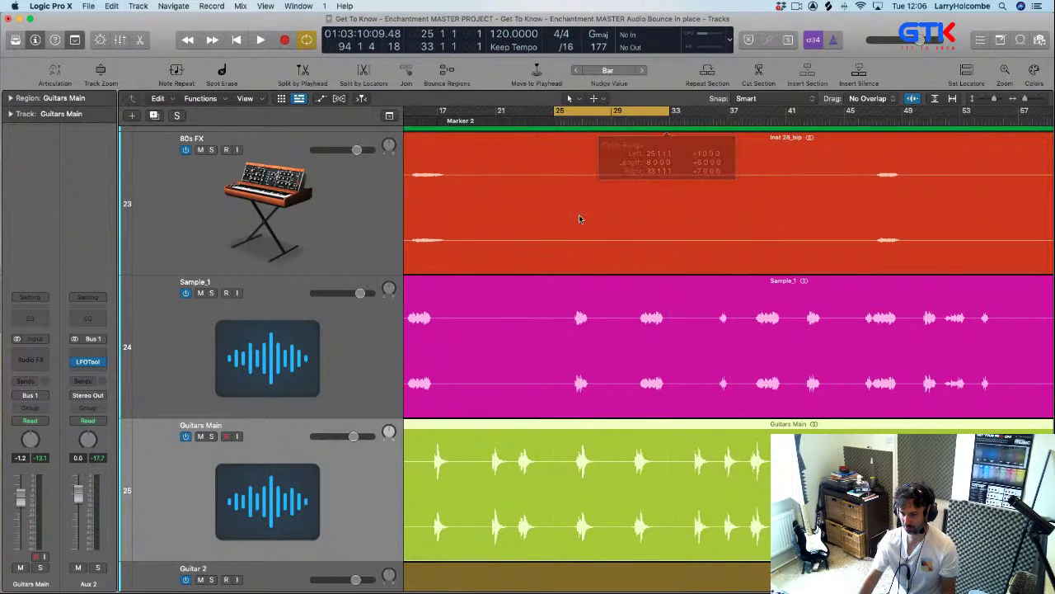
- Add a Pro-C 2 with the Att 30, Release 30 preset to Sample_1, open its plug-in window and play the cycle
{"action": "left_click", "coordinate": [306, 362]}
{"action": "key", "text": "x"}
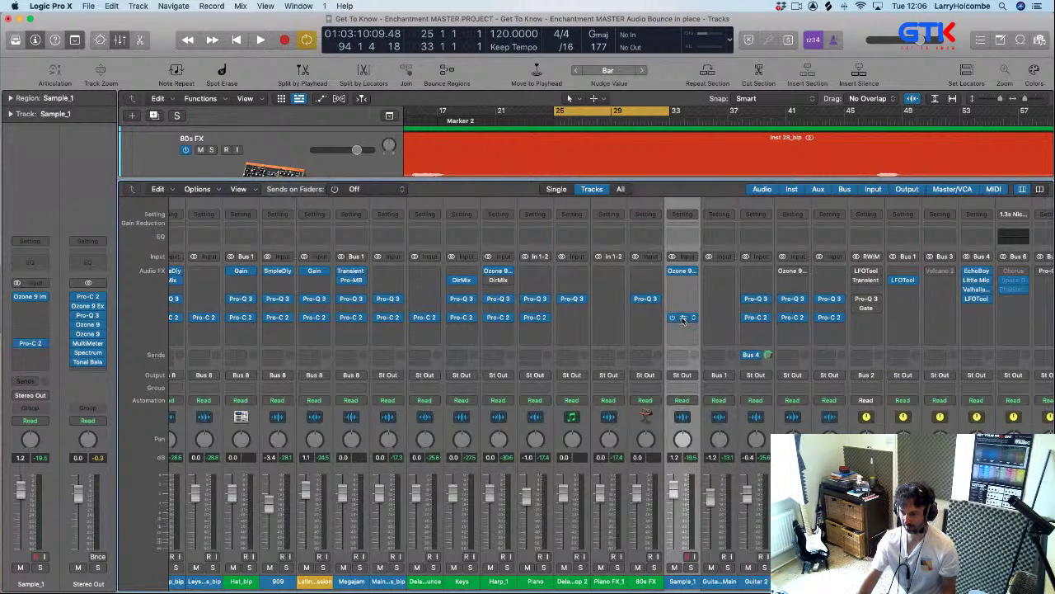
{"action": "left_click", "coordinate": [682, 317]}
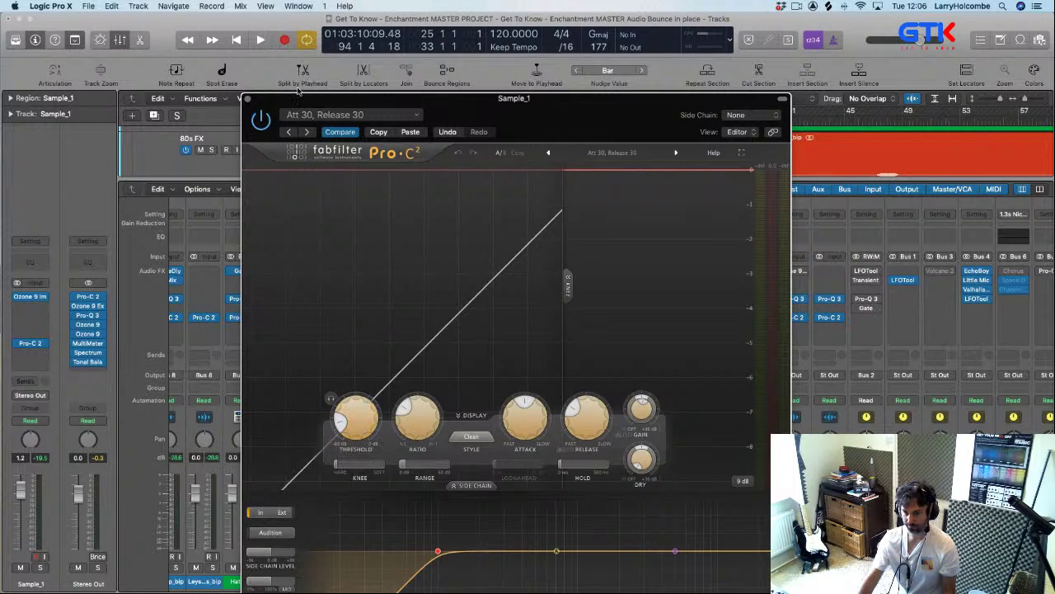
{"action": "left_click_drag", "start_coordinate": [606, 101], "coordinate": [546, 69]}
{"action": "key", "text": "space"}
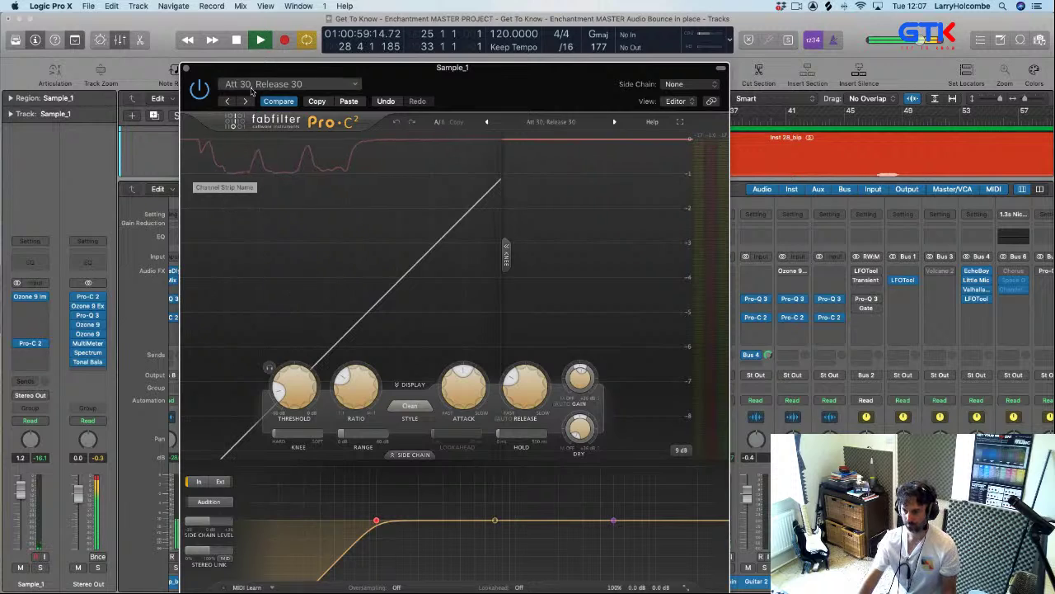
- Set the cycle range to bars 31–36 around the next Sample_1 phrase, keeping its Pro-C 2 window open beside it
{"action": "key", "text": "x"}
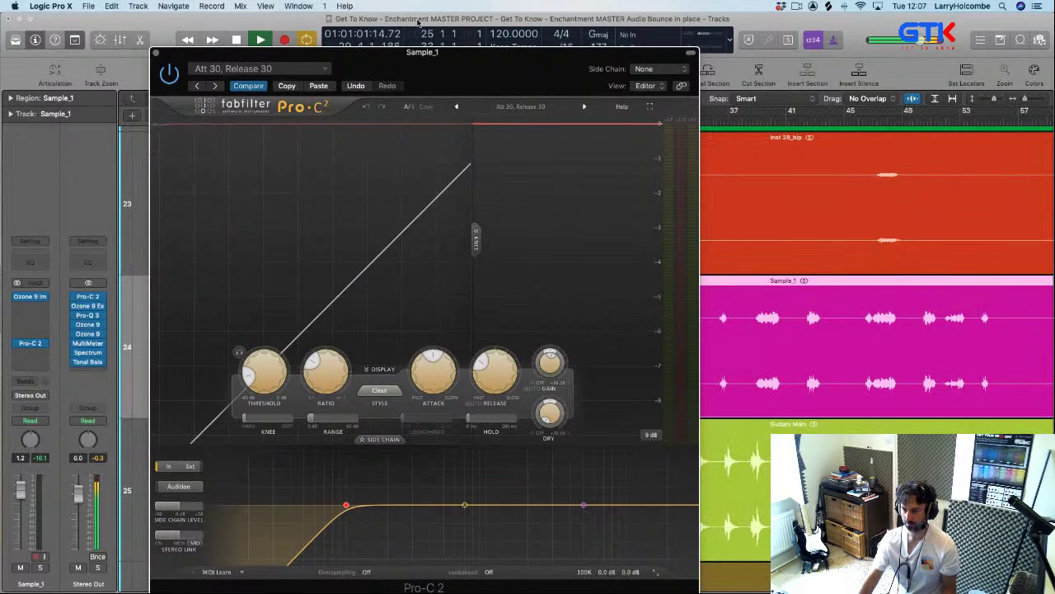
{"action": "left_click_drag", "start_coordinate": [396, 61], "coordinate": [204, 28]}
{"action": "left_click_drag", "start_coordinate": [646, 113], "coordinate": [710, 122]}
{"action": "key", "text": "i"}
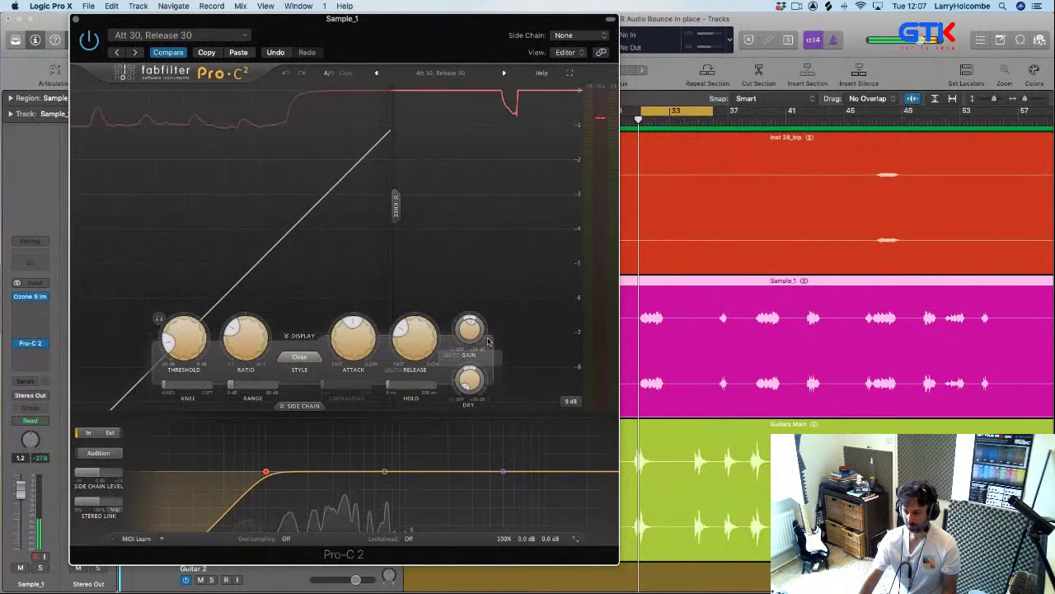
- Compare Sample_1 with Pro-C 2 bypassed and active during playback, and close the plug-in window
{"action": "mouse_move", "coordinate": [503, 537]}
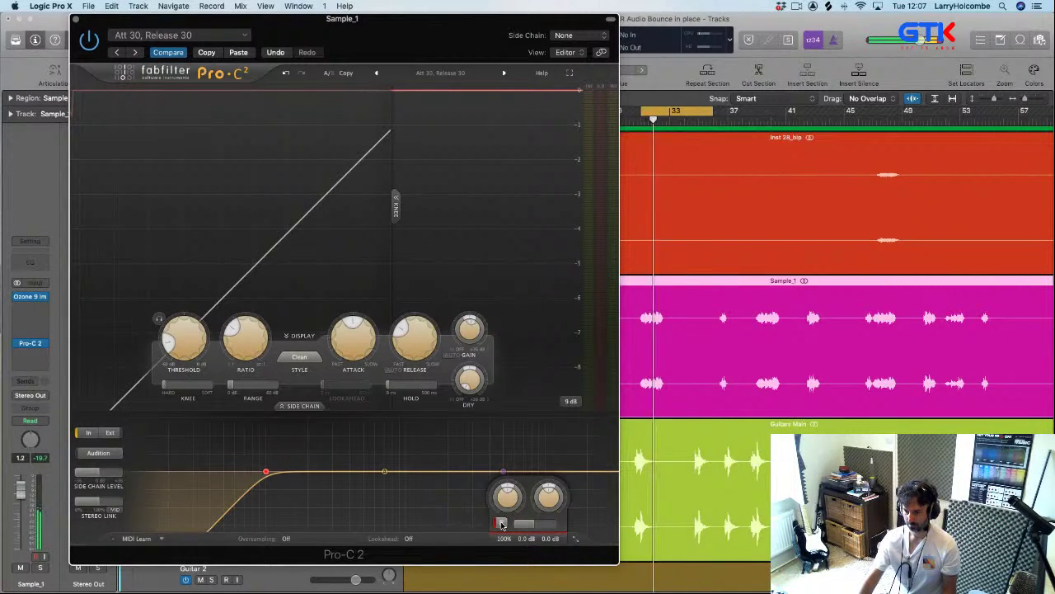
{"action": "left_click", "coordinate": [501, 524]}
{"action": "key", "text": "Return"}
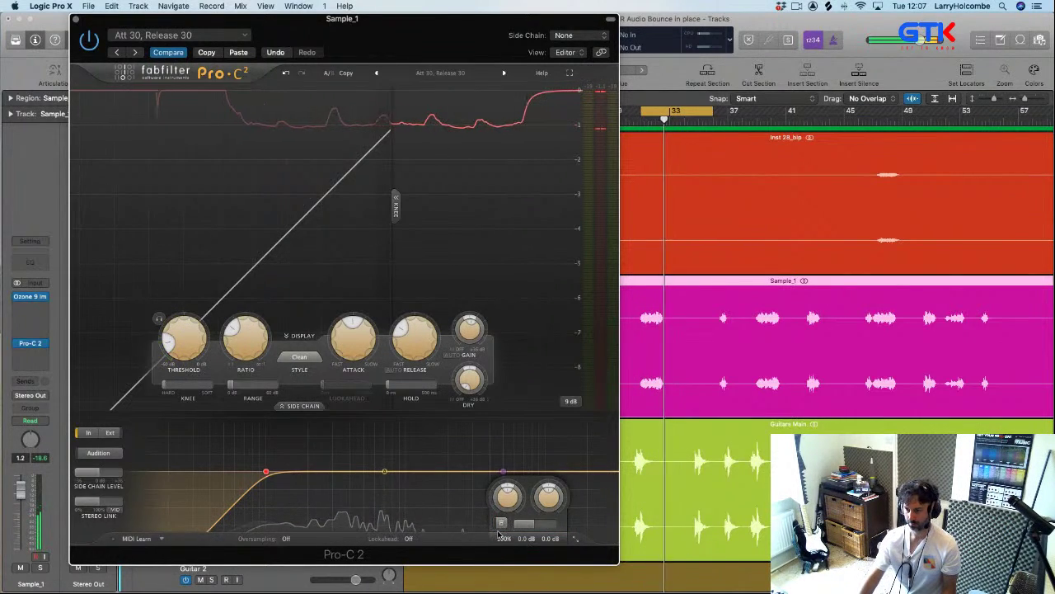
{"action": "left_click", "coordinate": [76, 20]}
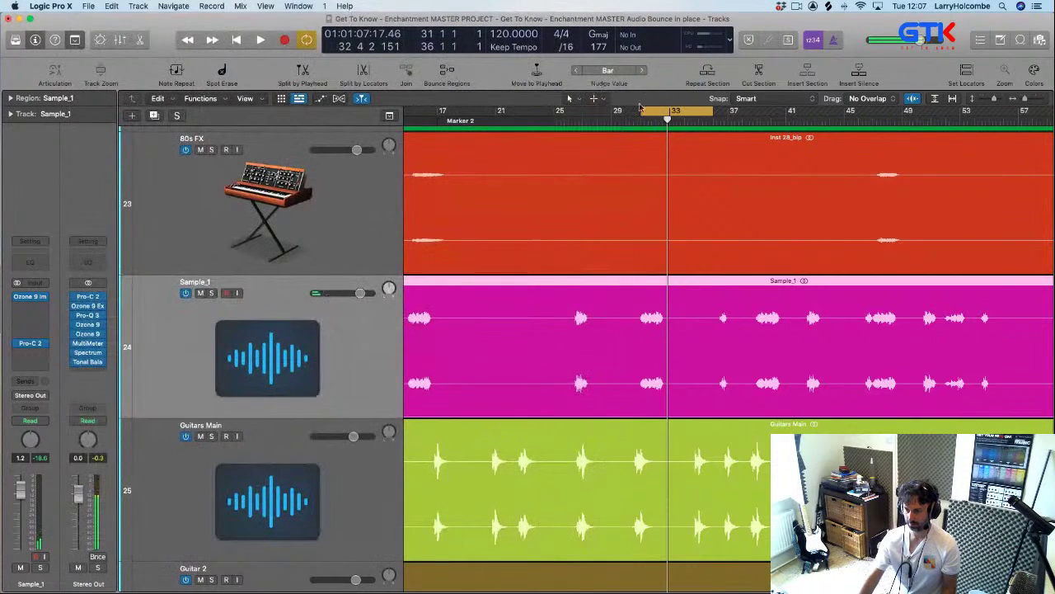
- Copy a Pro-C 2 onto the Piano FX_1 channel, check its compressor settings and close the plug-in window
{"action": "key", "text": "x"}
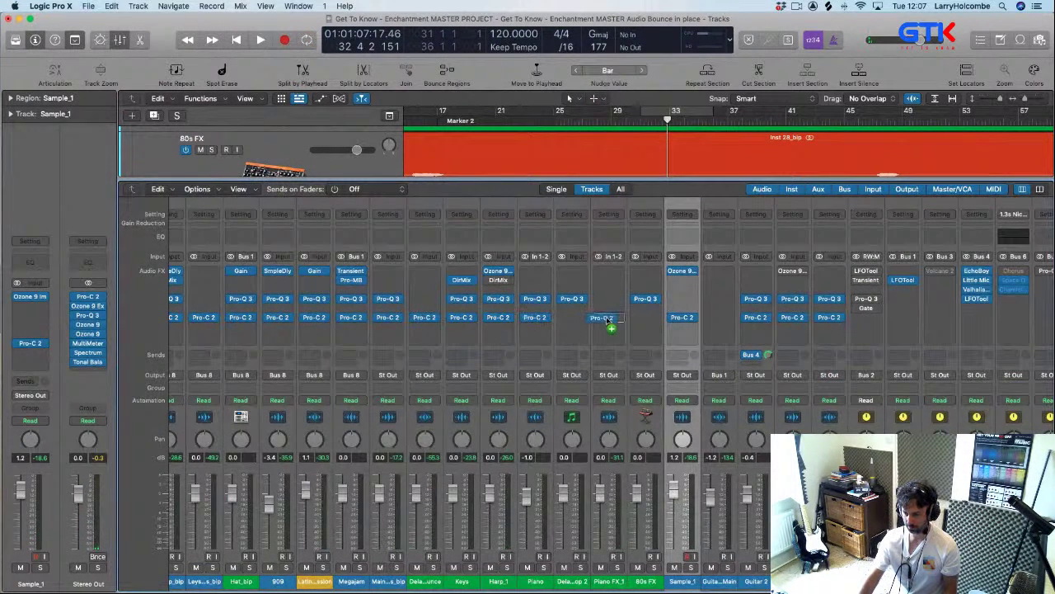
{"action": "left_click", "coordinate": [609, 319]}
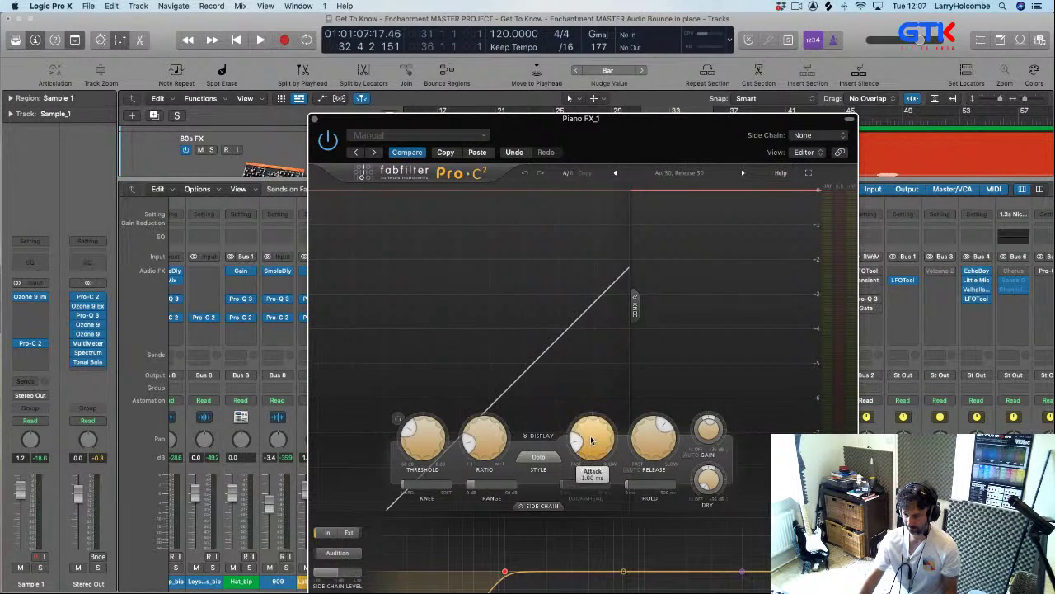
{"action": "left_click", "coordinate": [315, 120]}
{"action": "key", "text": "x"}
- Select the Piano FX_1 track and play a cycle from bar 4 to bar 8 around its first notes
{"action": "scroll", "coordinate": [633, 230], "scroll_direction": "up", "scroll_amount": 4}
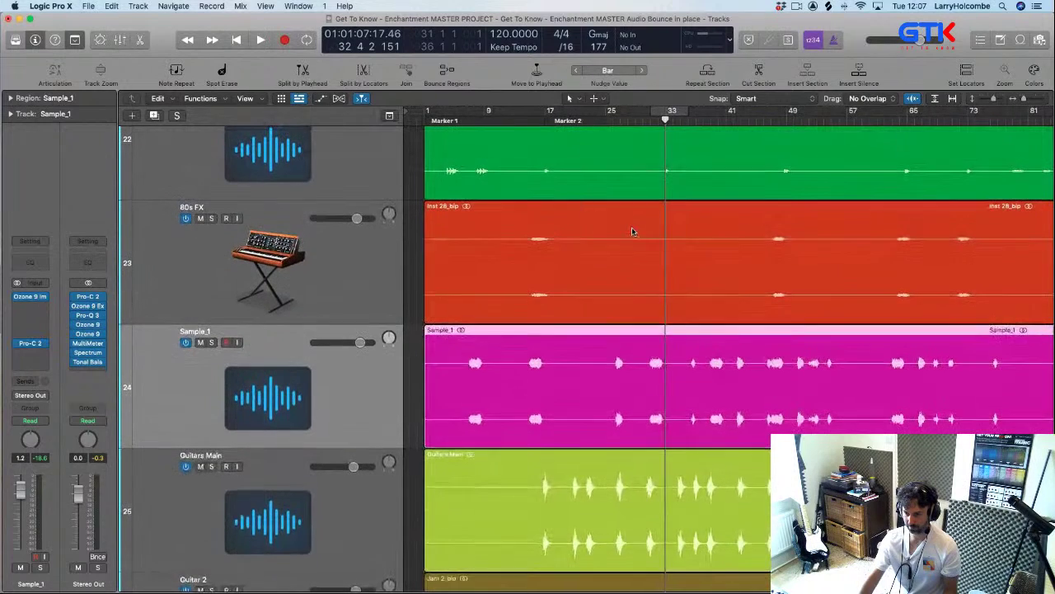
{"action": "scroll", "coordinate": [570, 235], "scroll_direction": "down", "scroll_amount": 2}
{"action": "scroll", "coordinate": [570, 236], "scroll_direction": "up", "scroll_amount": 5}
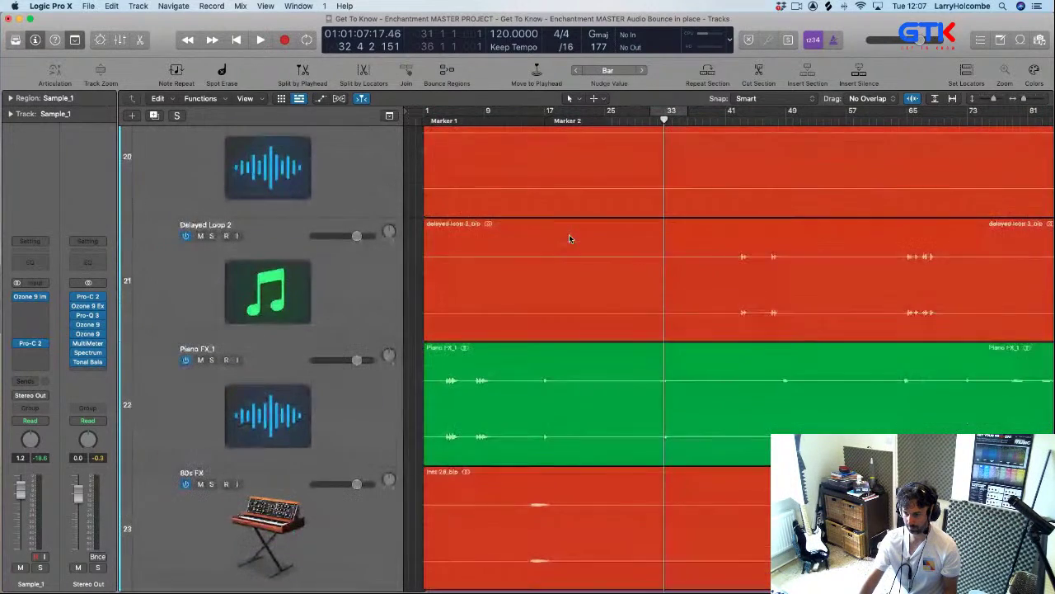
{"action": "scroll", "coordinate": [569, 238], "scroll_direction": "up", "scroll_amount": 3}
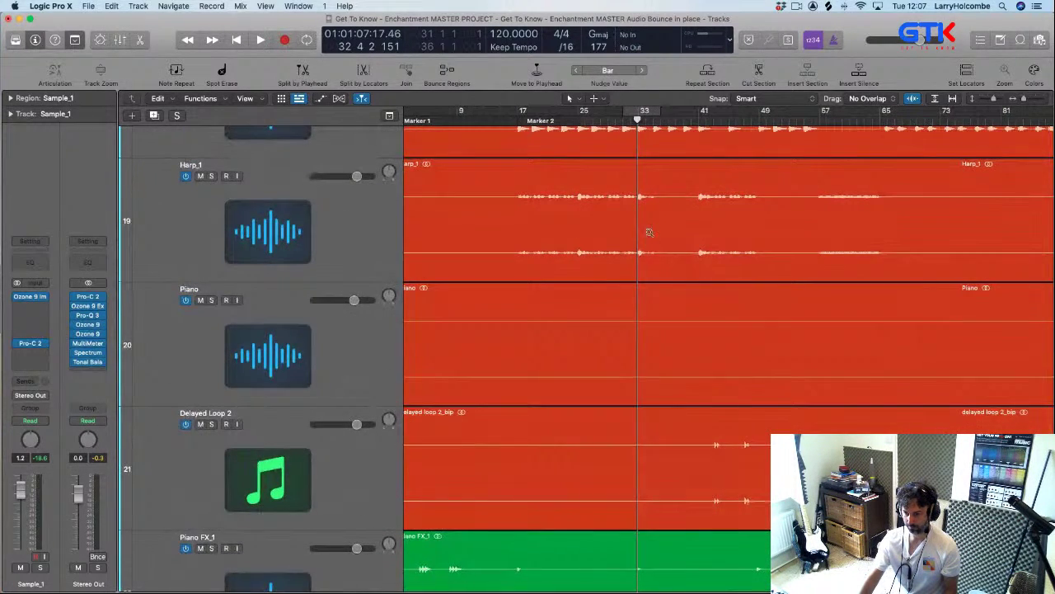
{"action": "scroll", "coordinate": [649, 233], "scroll_direction": "up", "scroll_amount": 2}
{"action": "scroll", "coordinate": [648, 232], "scroll_direction": "down", "scroll_amount": 6}
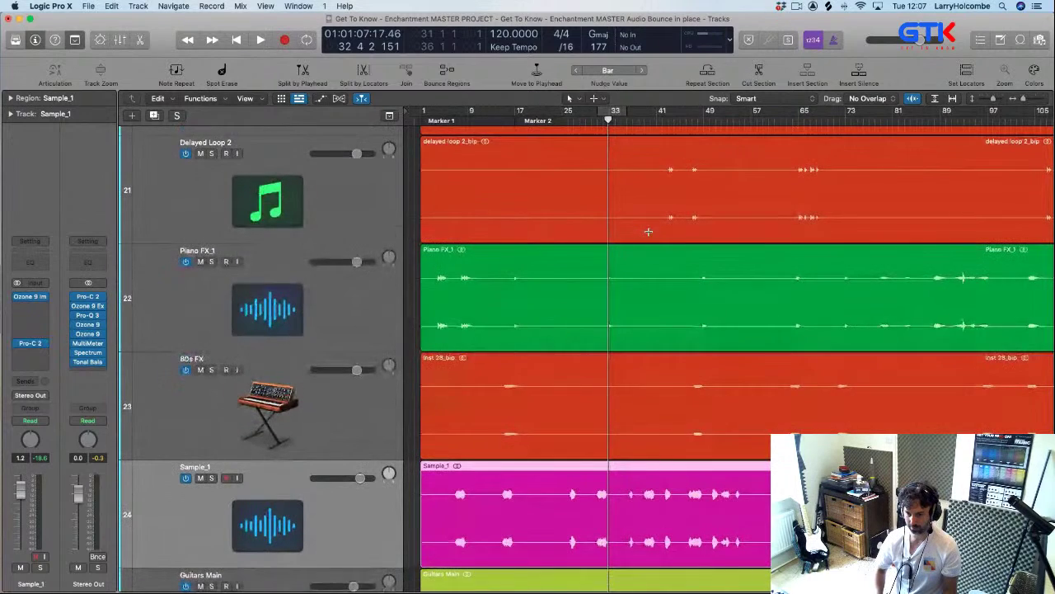
{"action": "scroll", "coordinate": [648, 232], "scroll_direction": "down", "scroll_amount": 2}
{"action": "left_click_drag", "start_coordinate": [505, 431], "coordinate": [503, 429]}
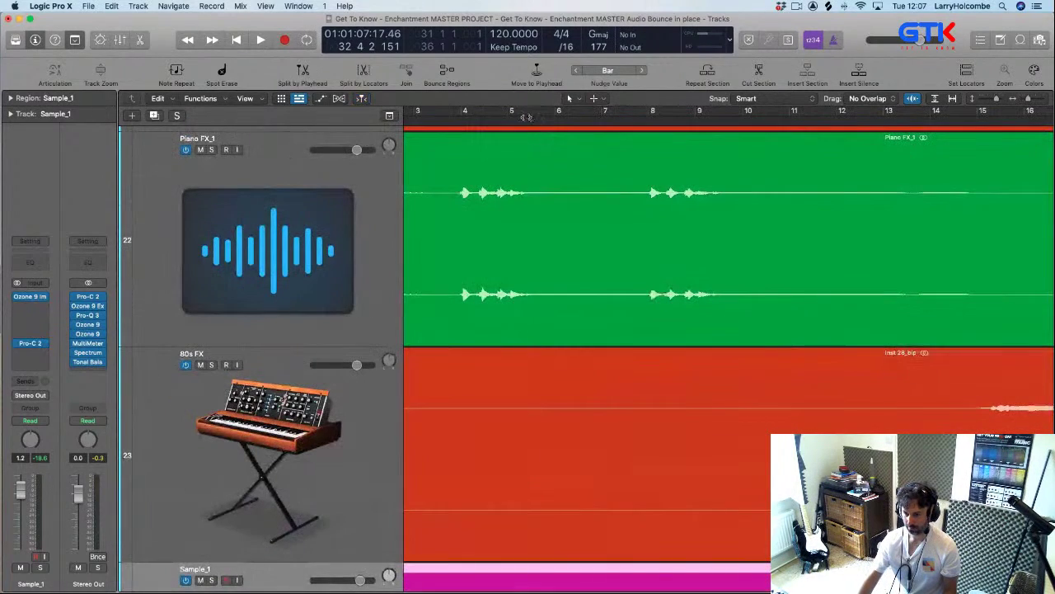
{"action": "key", "text": "c"}
{"action": "key", "text": "space"}
{"action": "left_click", "coordinate": [314, 207]}
- Lower the threshold and ratio of the Pro-C 2 on Piano FX_1 while the cycle plays, and hide the plug-in window
{"action": "key", "text": "x"}
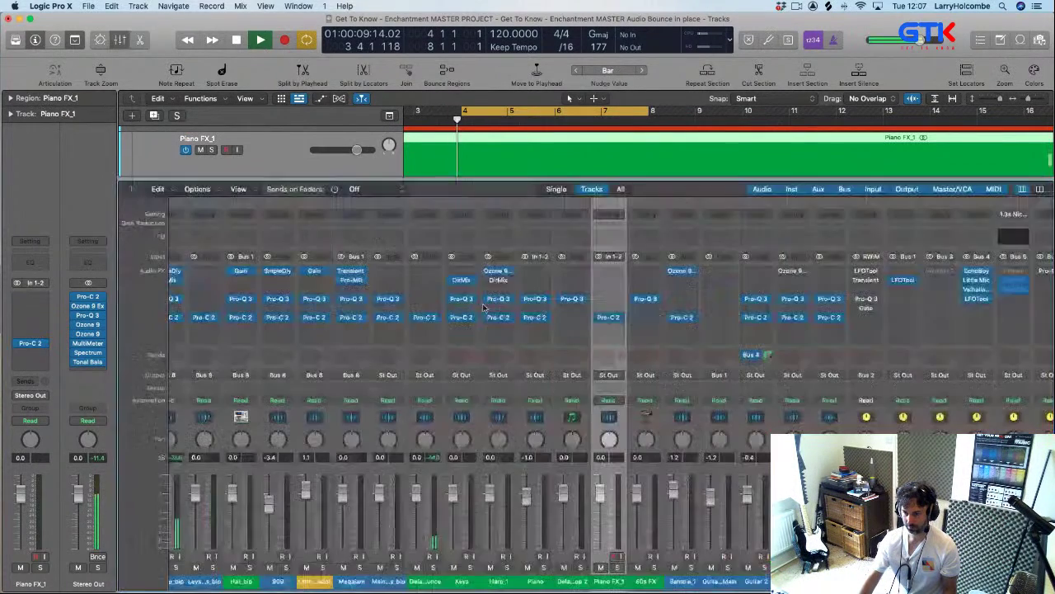
{"action": "left_click", "coordinate": [607, 318]}
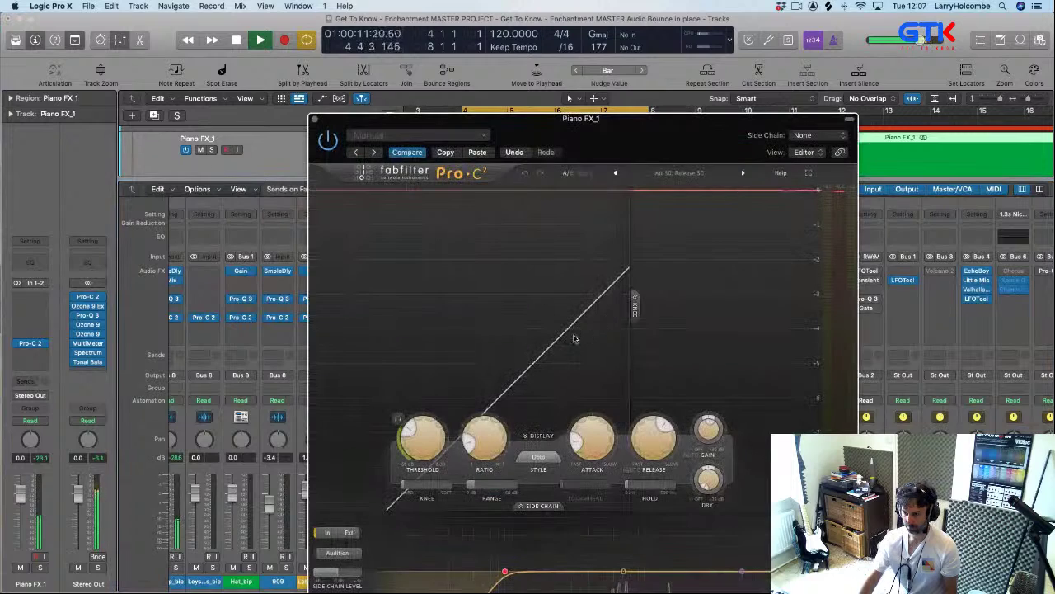
{"action": "left_click_drag", "start_coordinate": [423, 467], "coordinate": [422, 460]}
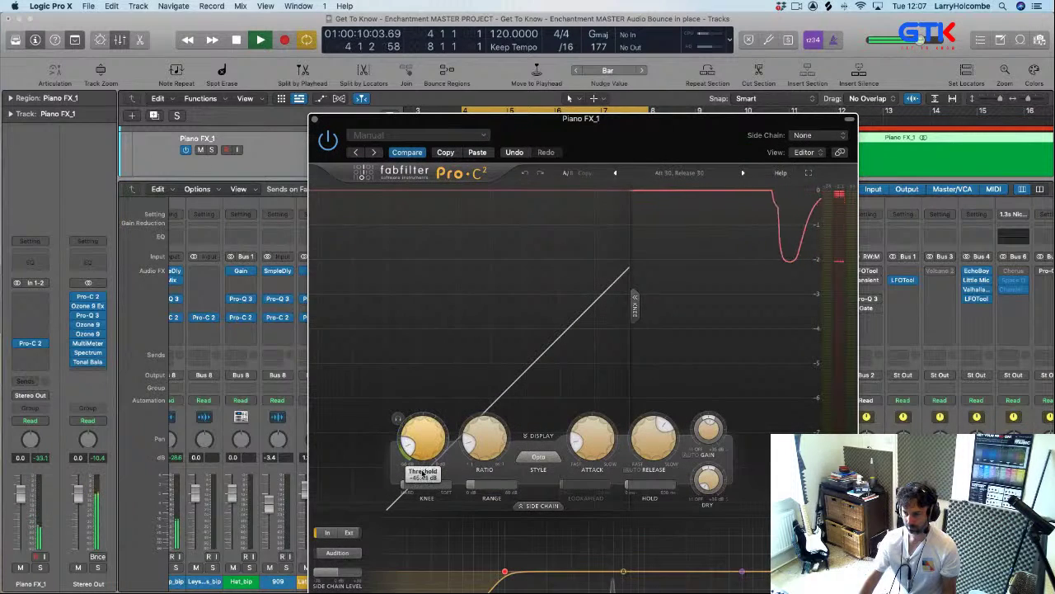
{"action": "left_click_drag", "start_coordinate": [483, 448], "coordinate": [484, 453]}
{"action": "key", "text": "space"}
{"action": "key", "text": "space"}
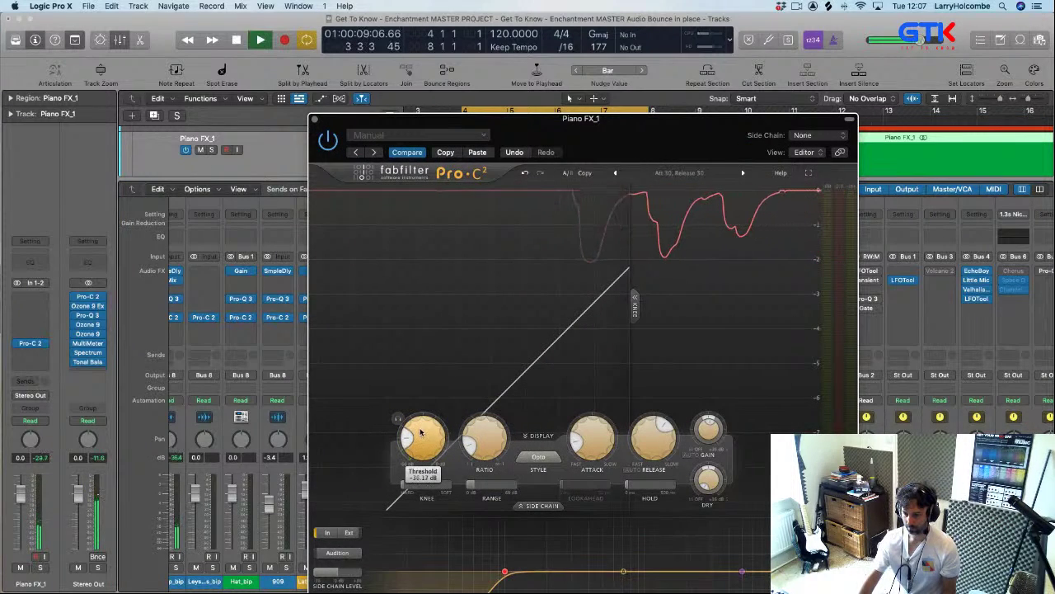
{"action": "left_click_drag", "start_coordinate": [422, 434], "coordinate": [421, 456]}
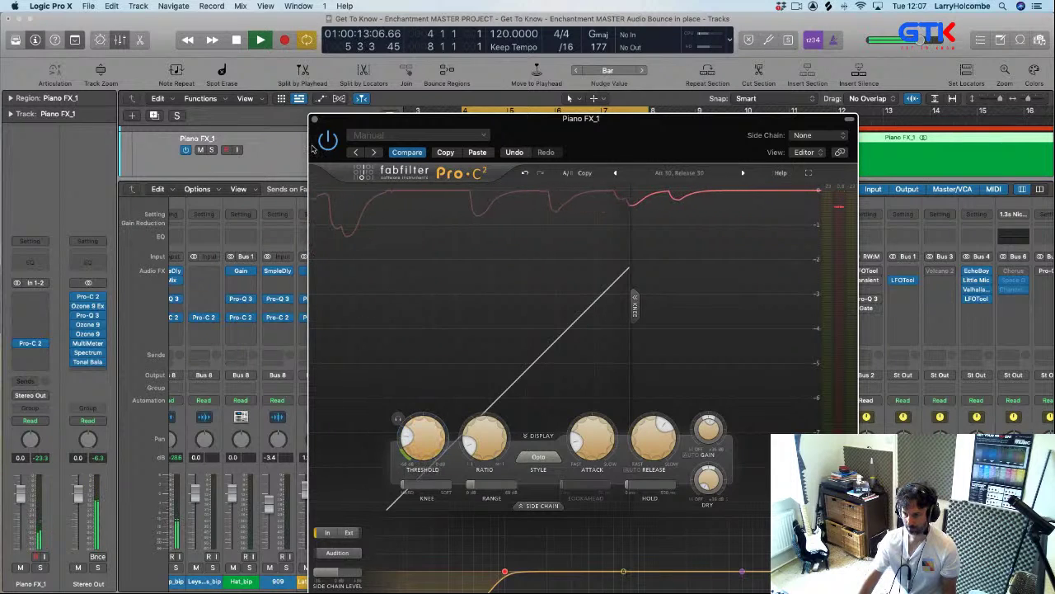
{"action": "key", "text": "x"}
{"action": "key", "text": "v"}
- Select the 80s FX track and turn off the cycle for playback through its first sound
{"action": "key", "text": "z"}
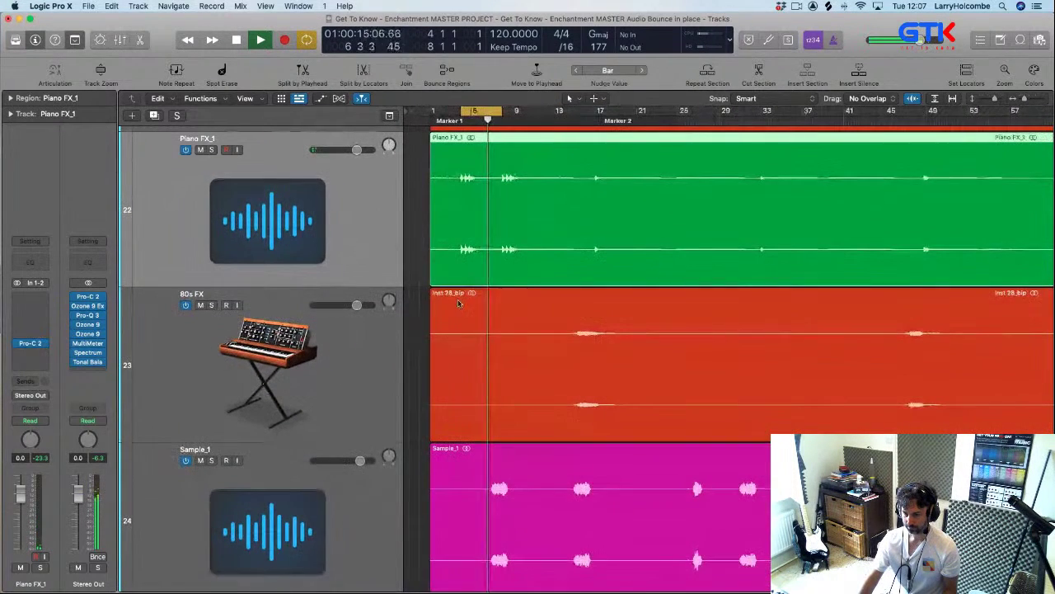
{"action": "key", "text": "Down"}
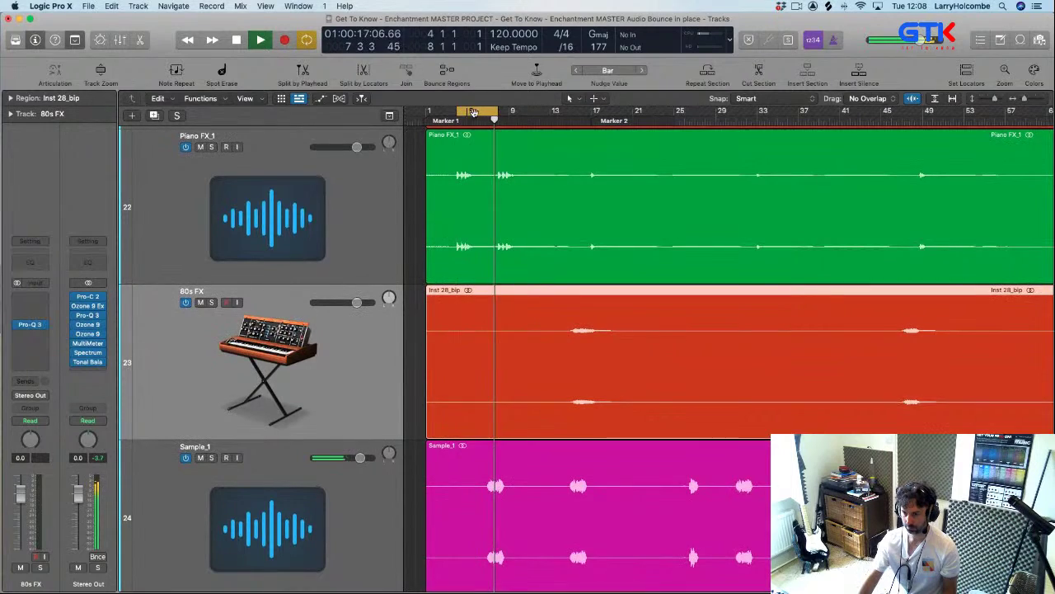
{"action": "left_click", "coordinate": [456, 111]}
- Copy the Pro-C 2 from Piano FX_1 to the 80s FX channel and lower its threshold during playback
{"action": "key", "text": "x"}
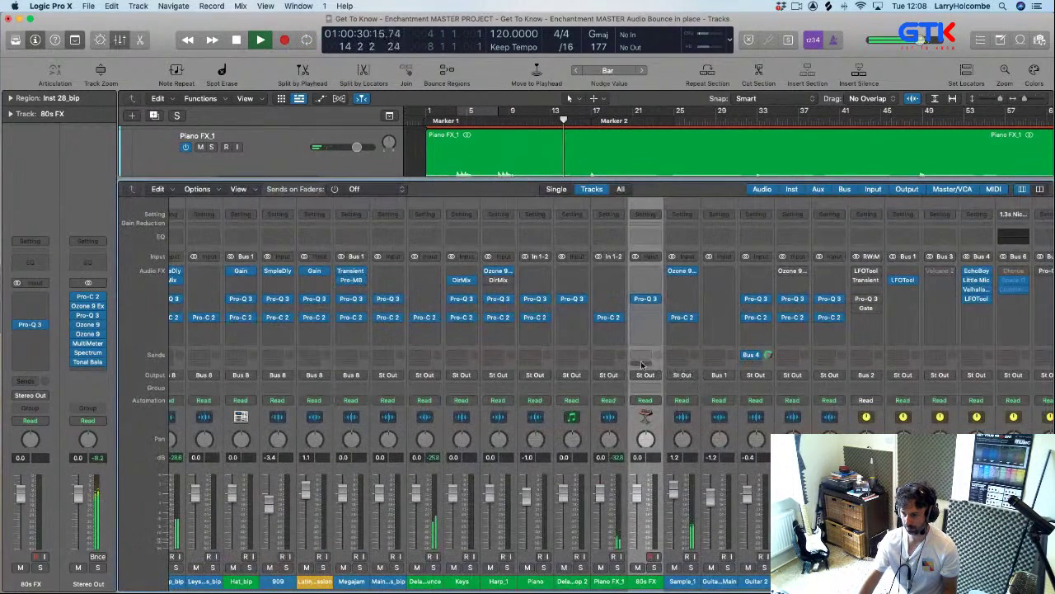
{"action": "left_click_drag", "start_coordinate": [608, 317], "coordinate": [651, 319]}
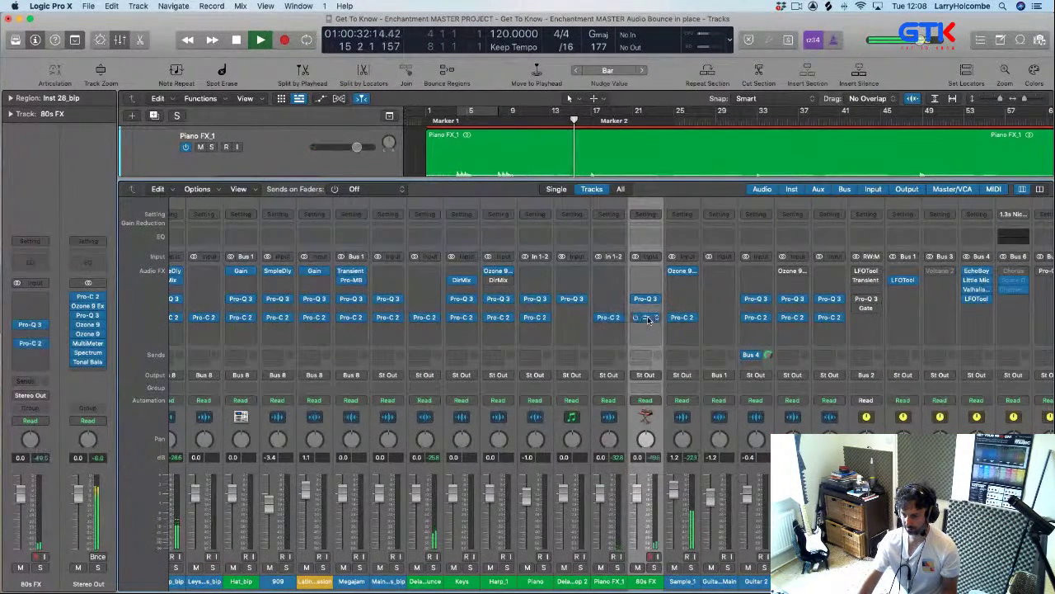
{"action": "left_click", "coordinate": [648, 318]}
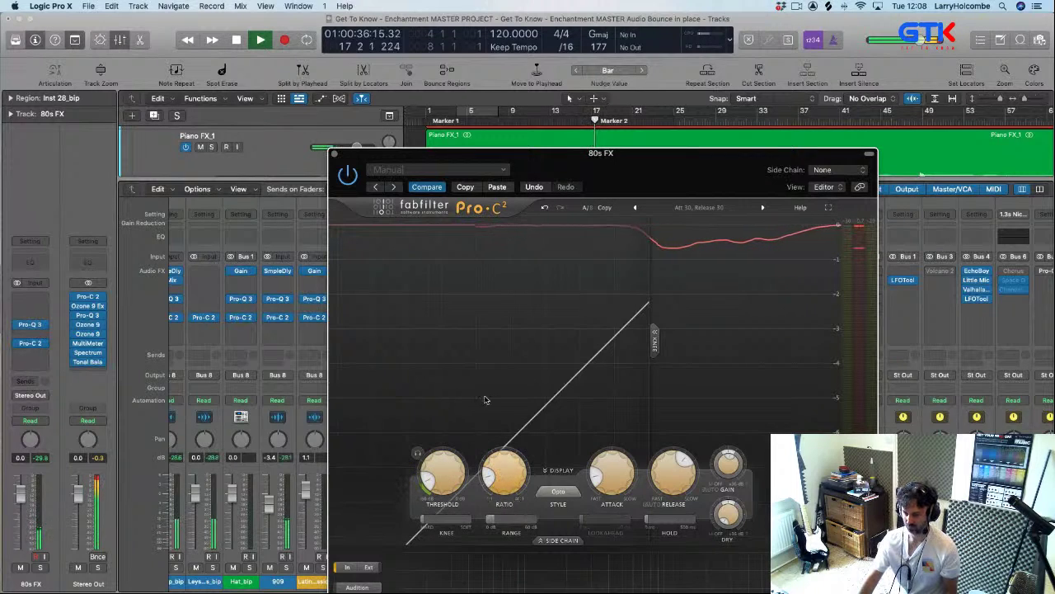
{"action": "left_click", "coordinate": [335, 154]}
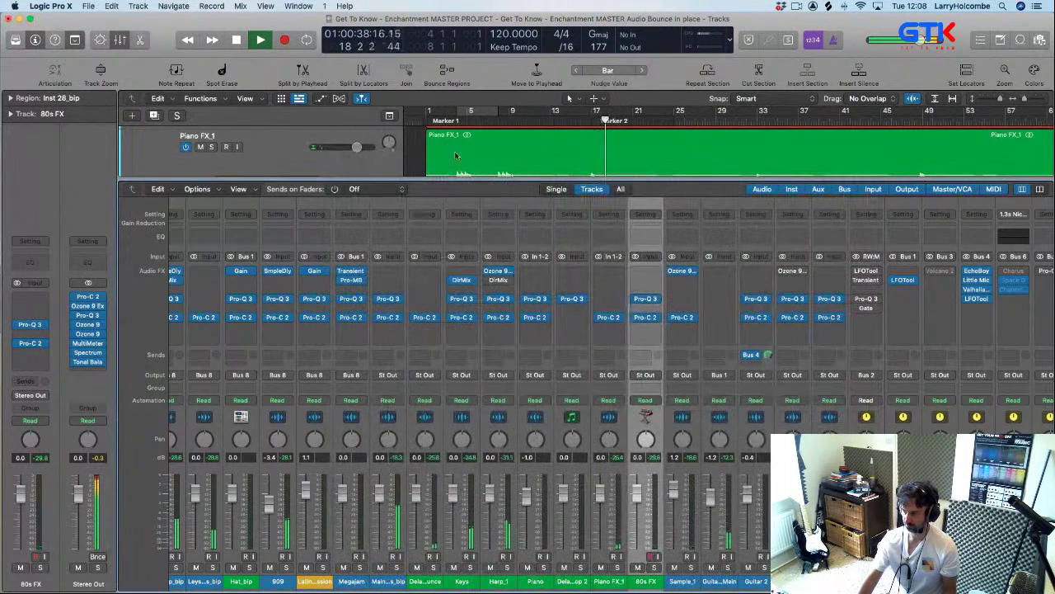
- Replay the first 80s FX sound from around bar 15 and check the gain reduction in its Pro-C 2
{"action": "key", "text": "x"}
{"action": "key", "text": "x"}
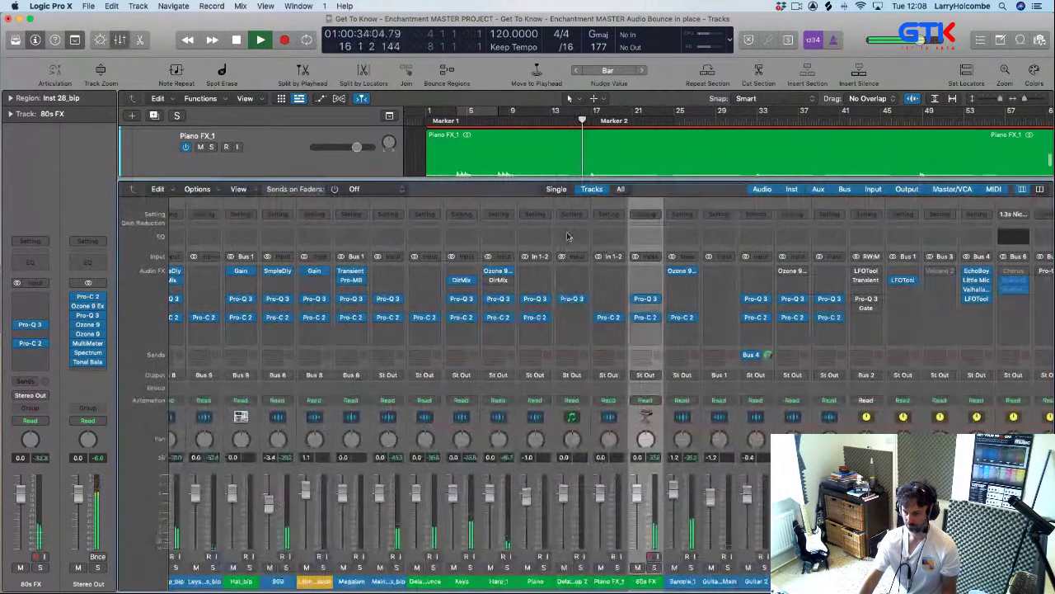
{"action": "key", "text": "x"}
{"action": "key", "text": "x"}
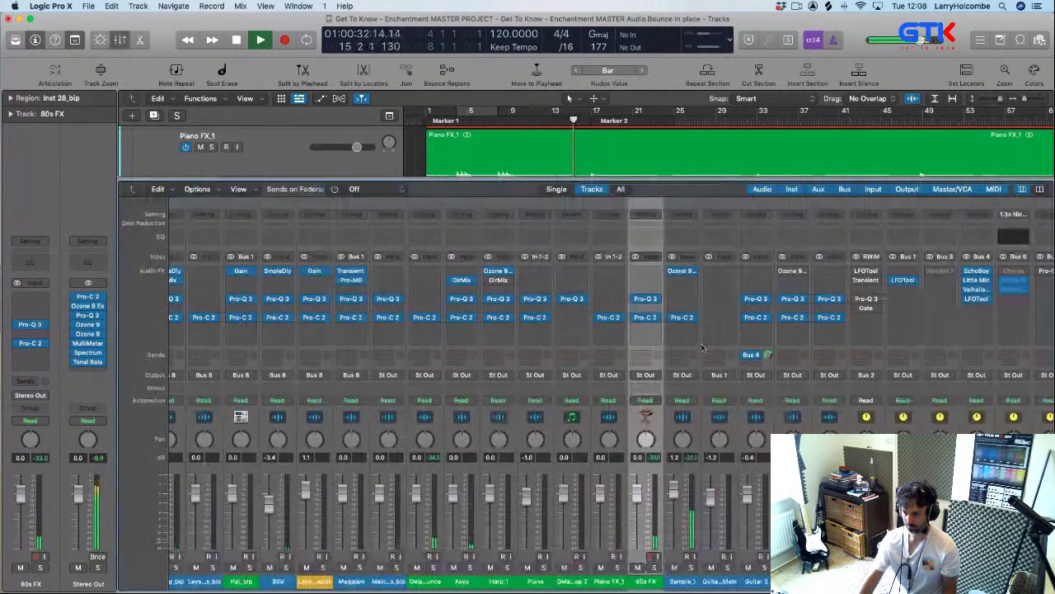
{"action": "left_click", "coordinate": [649, 319]}
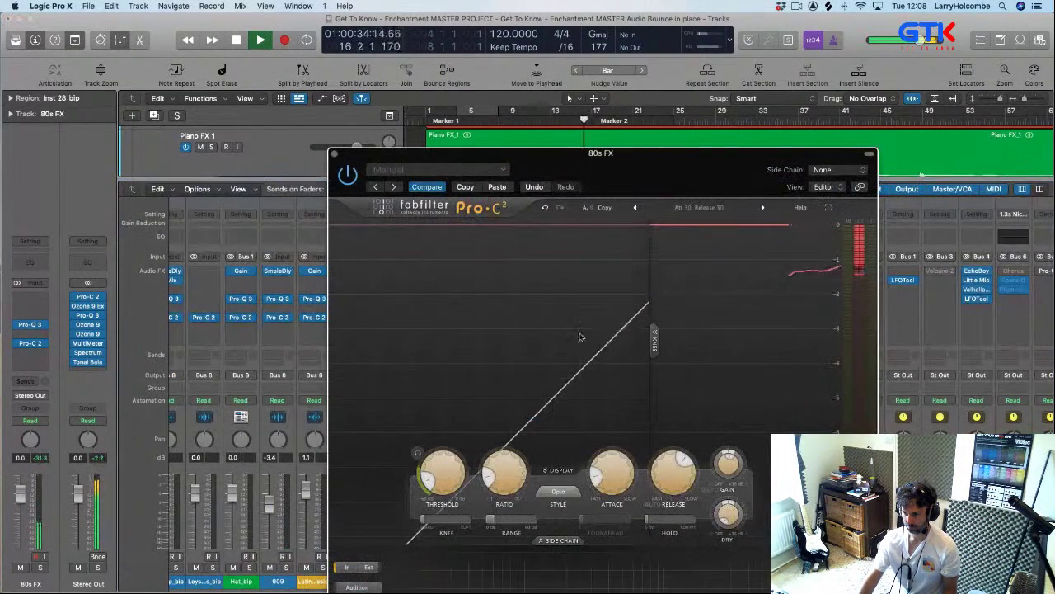
{"action": "left_click", "coordinate": [335, 154]}
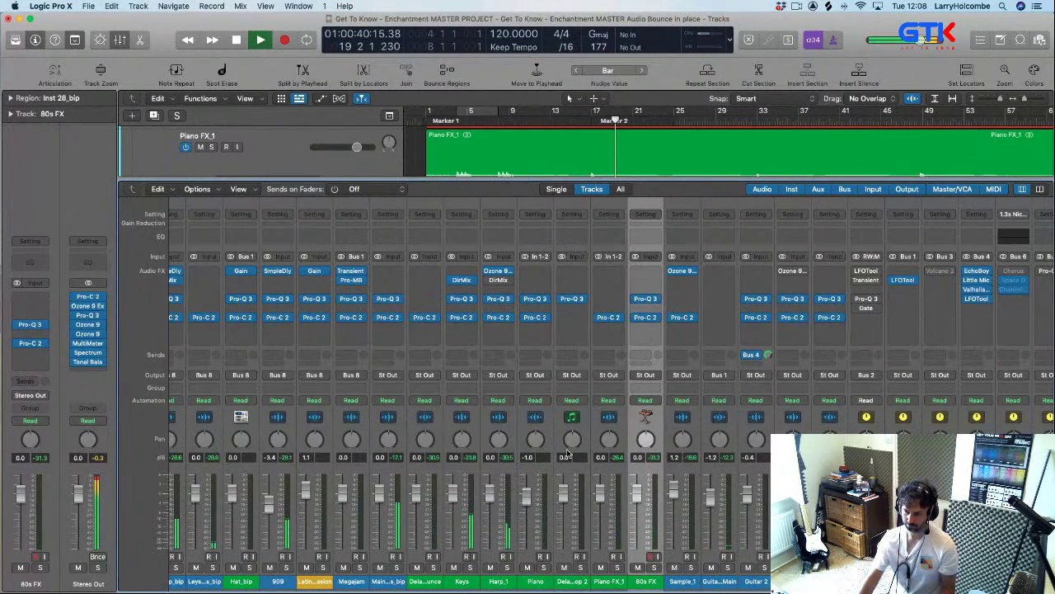
- Reduce the track heights and move the Delayed Loop 2 track directly below Delayed Loop Bounce
{"action": "left_click", "coordinate": [564, 570]}
{"action": "key", "text": "x"}
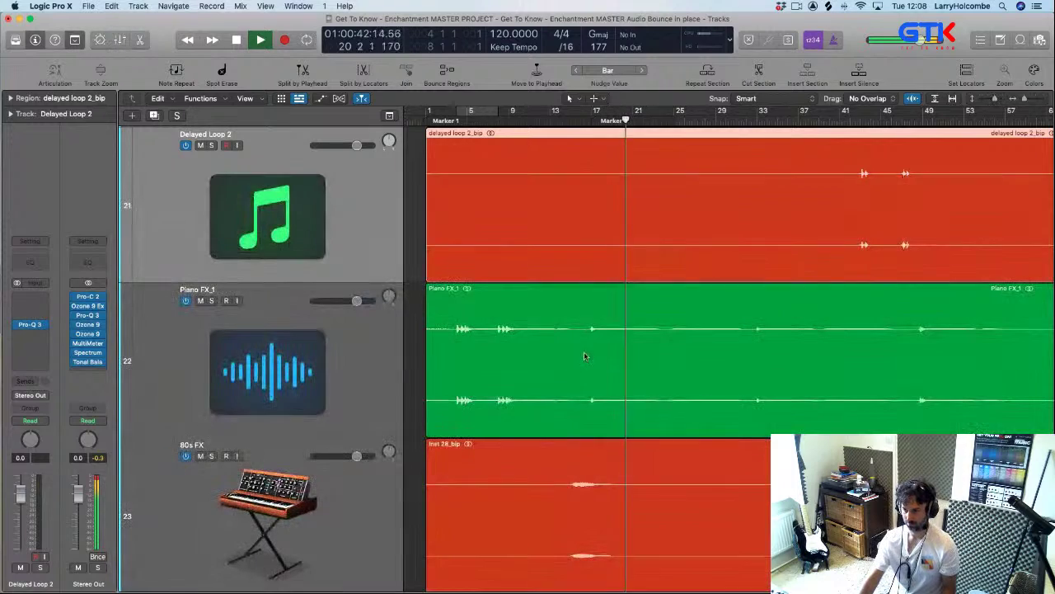
{"action": "scroll", "coordinate": [752, 232], "scroll_direction": "up", "scroll_amount": 5}
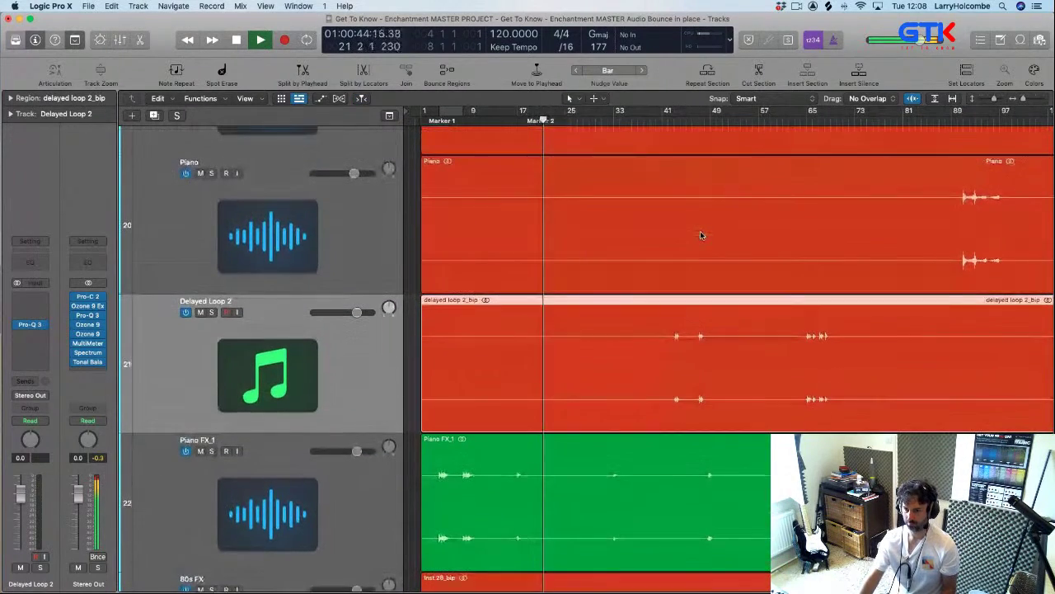
{"action": "scroll", "coordinate": [493, 284], "scroll_direction": "up", "scroll_amount": 3}
{"action": "scroll", "coordinate": [484, 284], "scroll_direction": "down", "scroll_amount": 3}
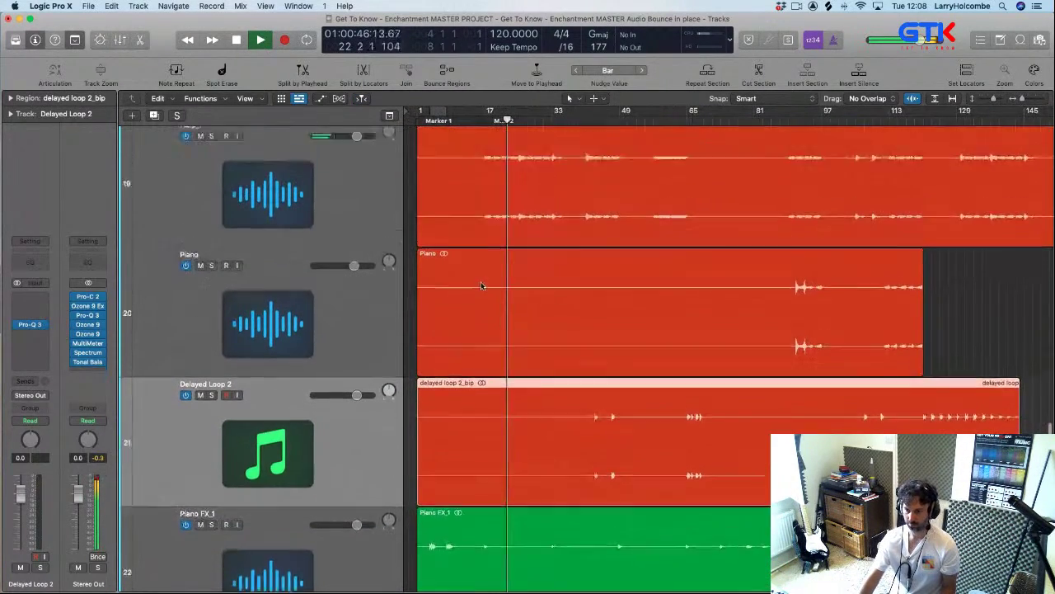
{"action": "key", "text": "super+Up"}
{"action": "key", "text": "super+Up"}
{"action": "key", "text": "super+Up"}
{"action": "key", "text": "super+Up"}
{"action": "key", "text": "super+Up"}
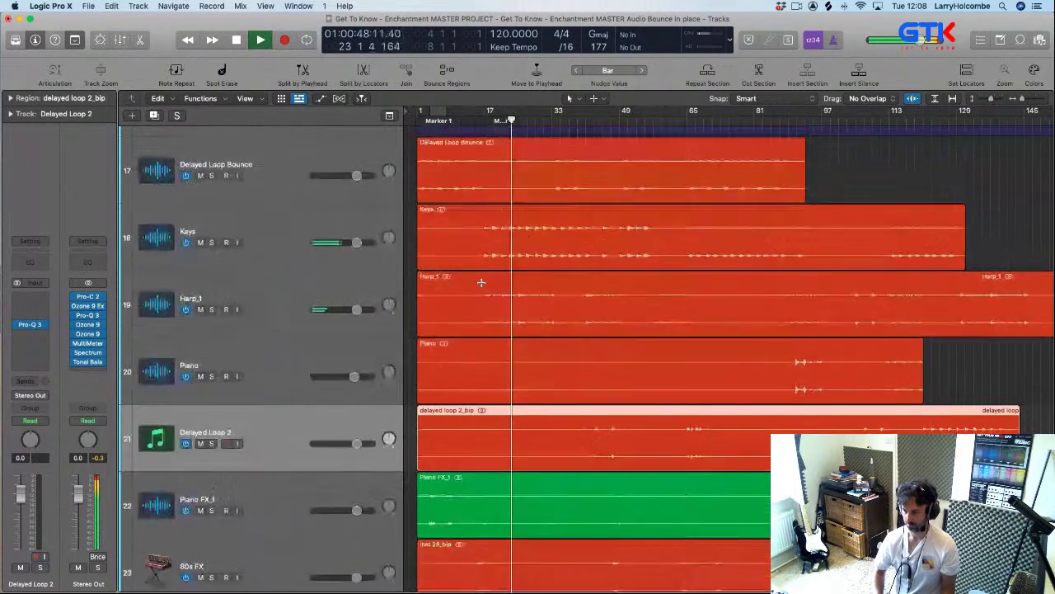
{"action": "key", "text": "Up"}
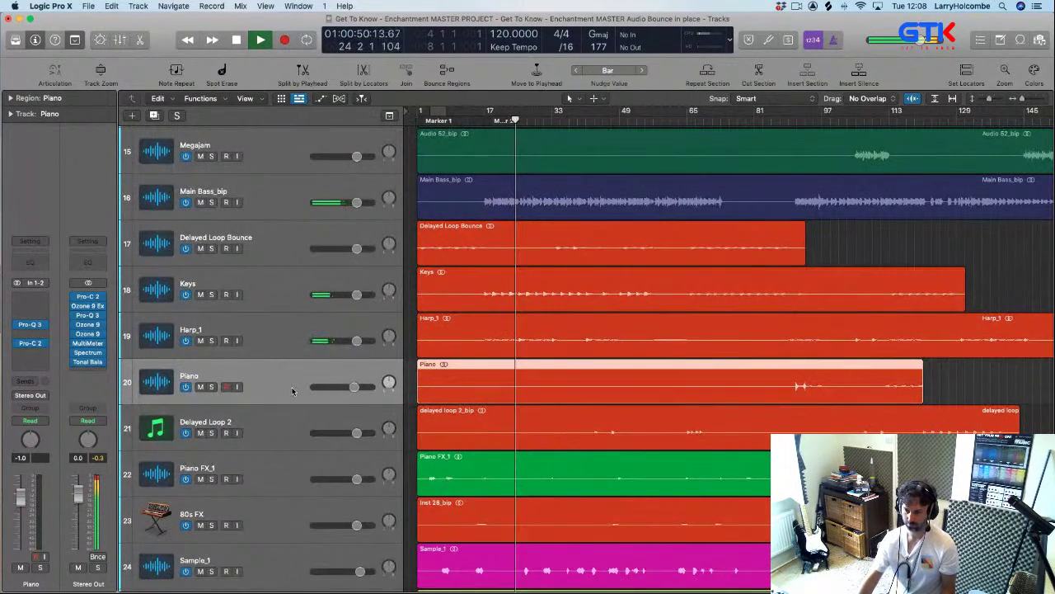
{"action": "left_click_drag", "start_coordinate": [276, 433], "coordinate": [277, 284]}
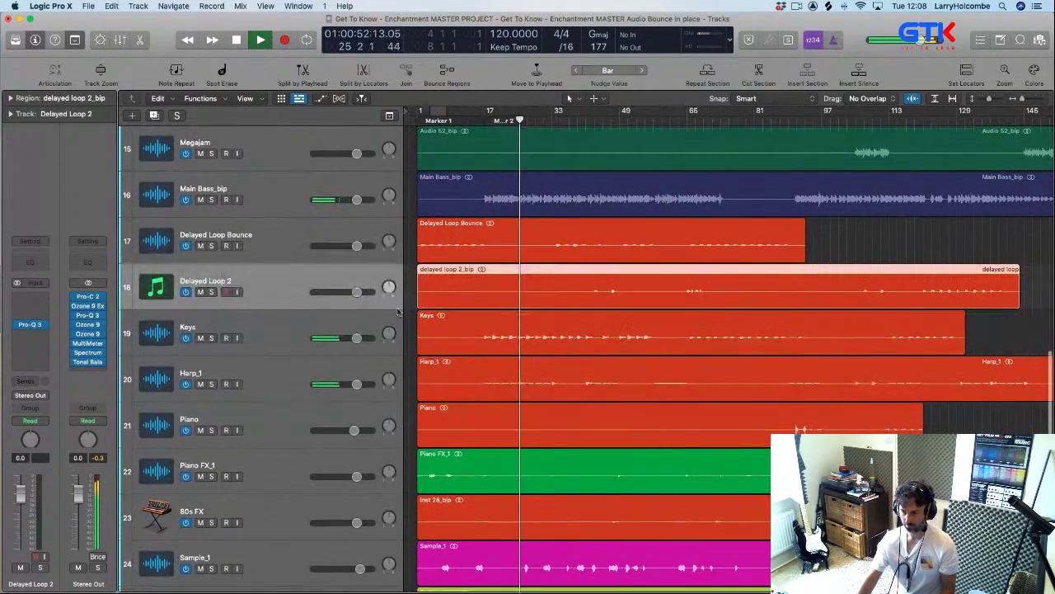
- Stop playback, copy the Pro-C 2 from Delayed Loop Bounce to Delayed Loop 2 and open its plug-in window
{"action": "key", "text": "x"}
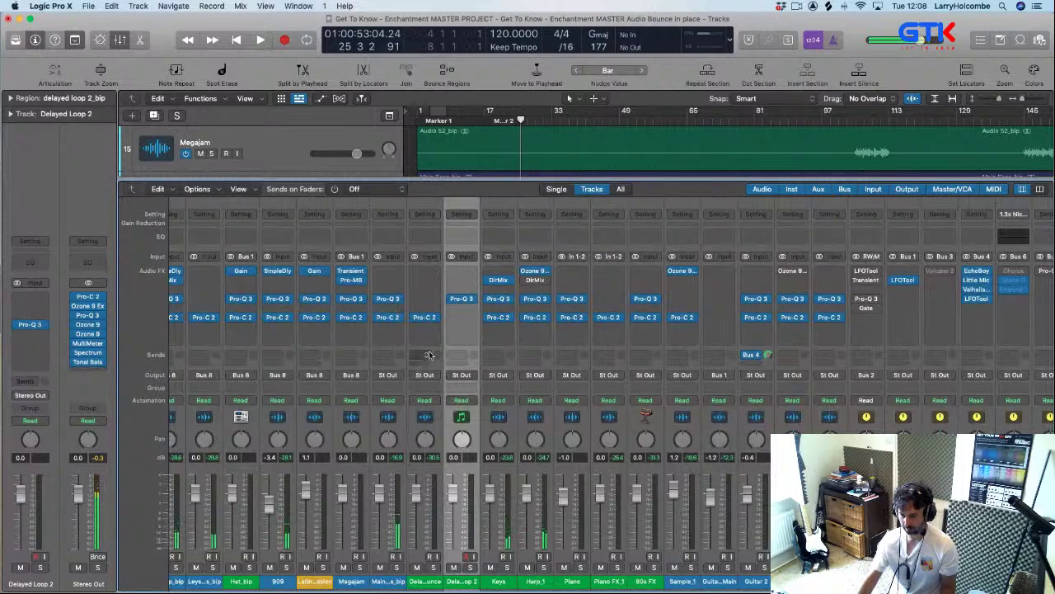
{"action": "left_click_drag", "start_coordinate": [425, 320], "coordinate": [460, 318]}
{"action": "left_click", "coordinate": [460, 318]}
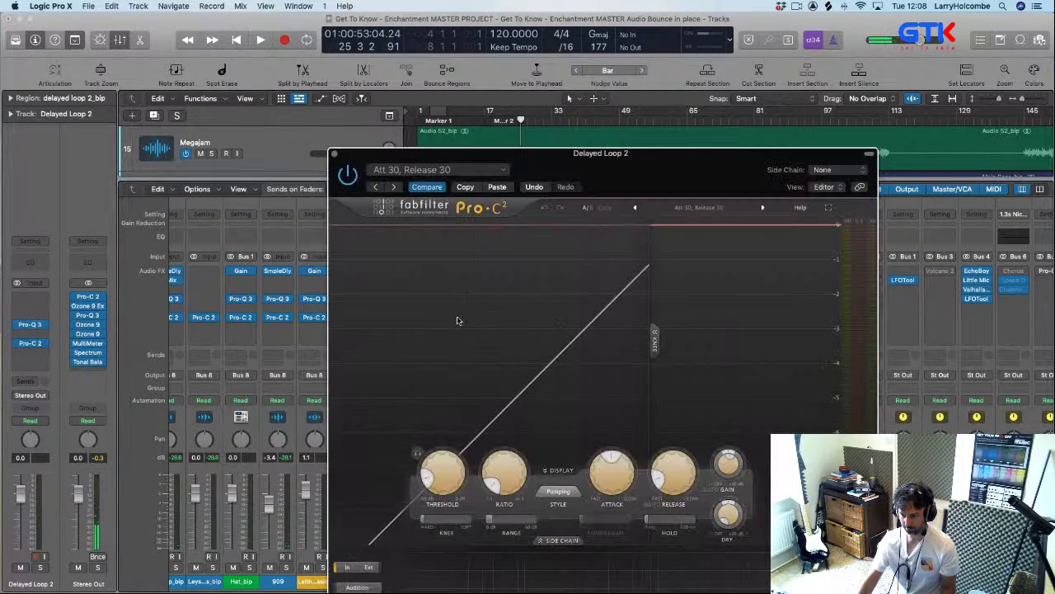
- Close the compressor window, play from bar 63 and briefly solo the Delayed Loop 2 channel in the mixer
{"action": "left_click", "coordinate": [334, 155]}
{"action": "key", "text": "x"}
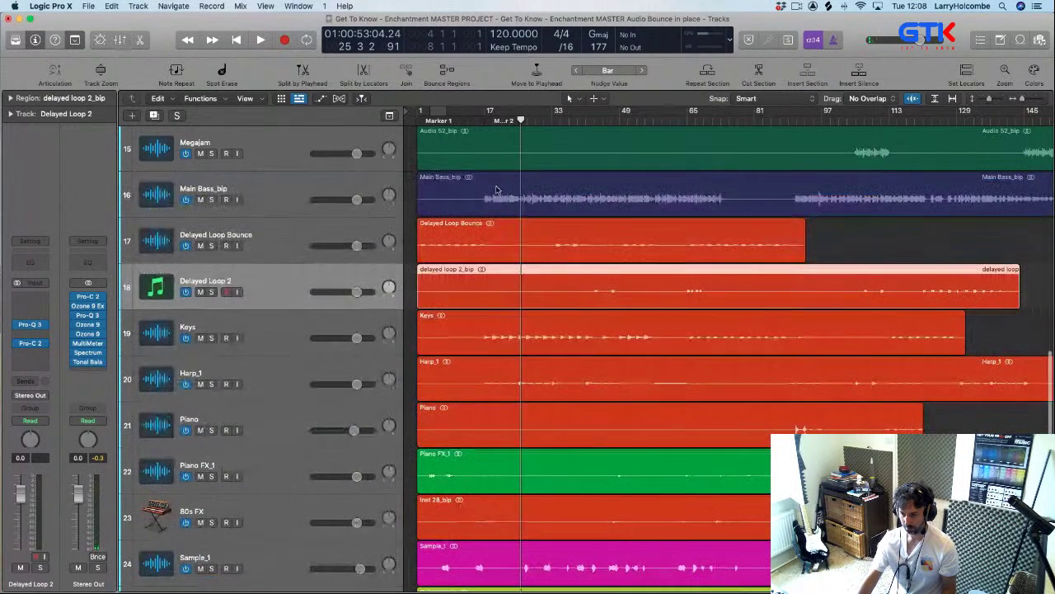
{"action": "left_click", "coordinate": [682, 119]}
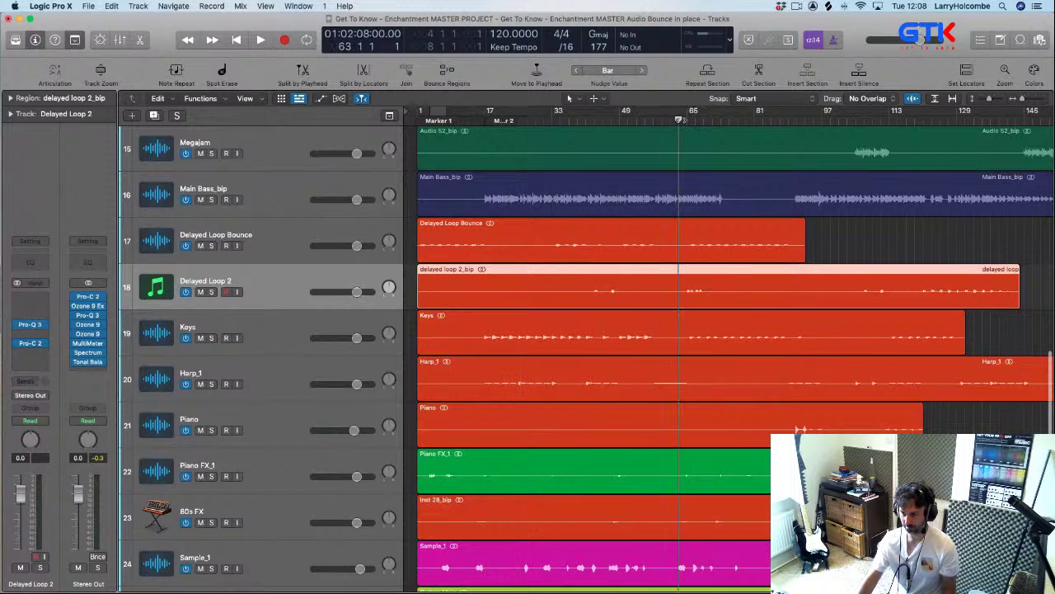
{"action": "key", "text": "space"}
{"action": "key", "text": "x"}
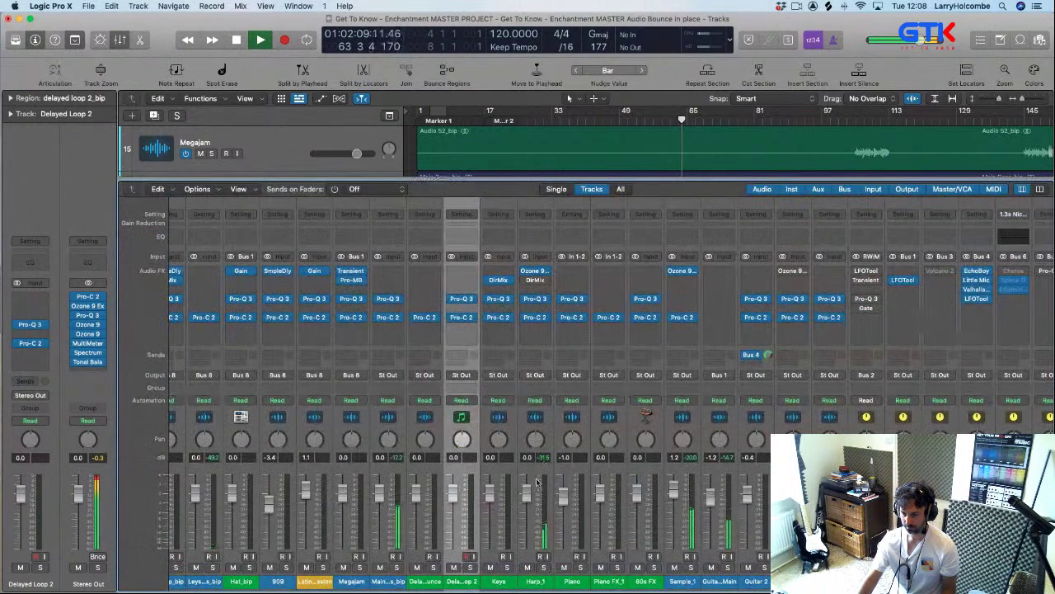
{"action": "left_click", "coordinate": [470, 567]}
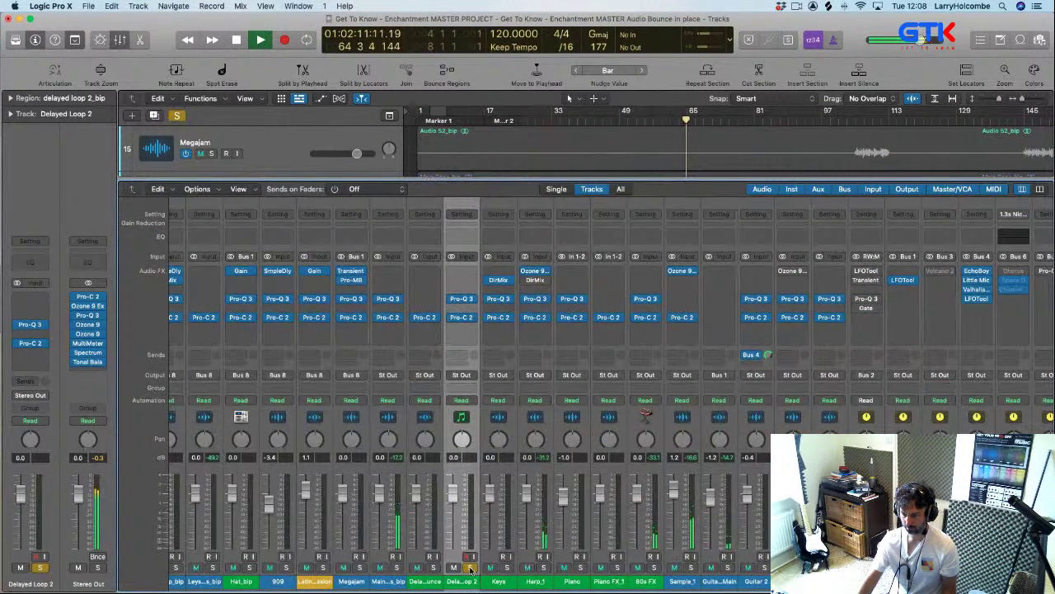
{"action": "left_click", "coordinate": [470, 567]}
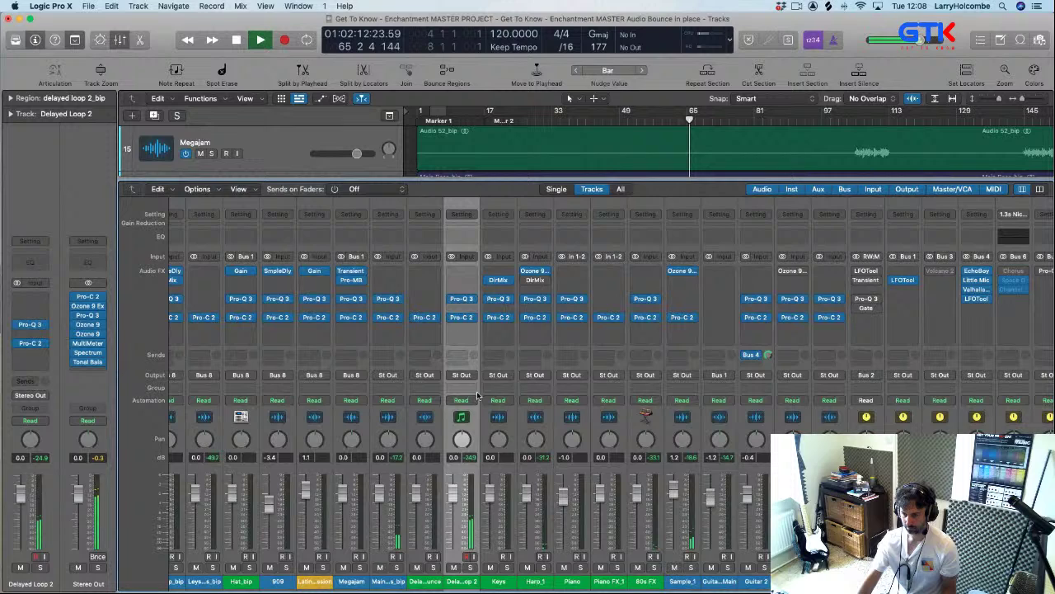
- Raise the ratio of the Pro-C 2 on Delayed Loop 2 to 1.13:1 during playback and close its window
{"action": "left_click", "coordinate": [462, 317]}
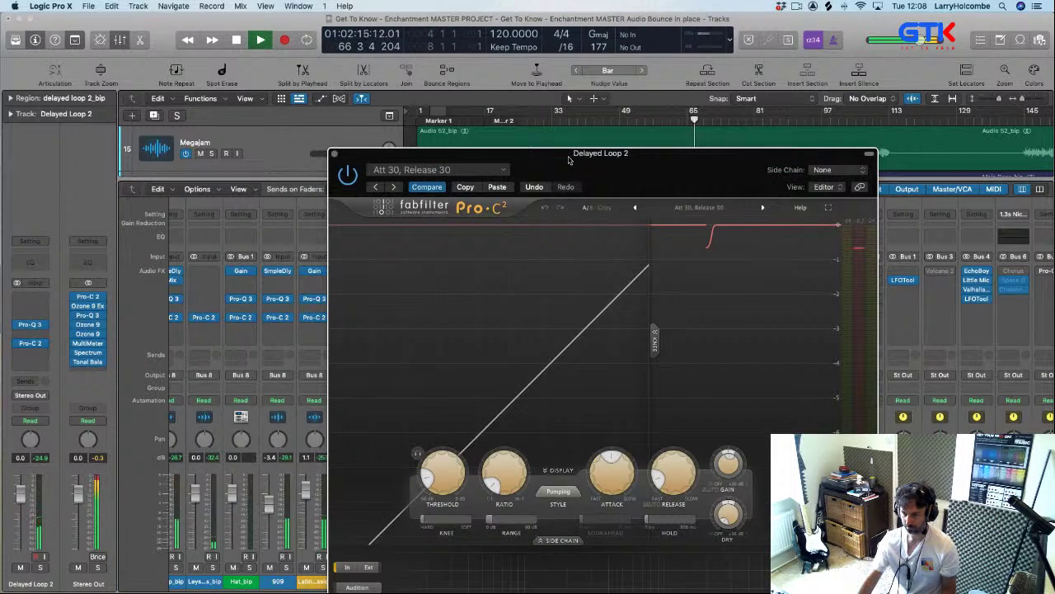
{"action": "left_click_drag", "start_coordinate": [569, 160], "coordinate": [526, 115]}
{"action": "mouse_move", "coordinate": [462, 426]}
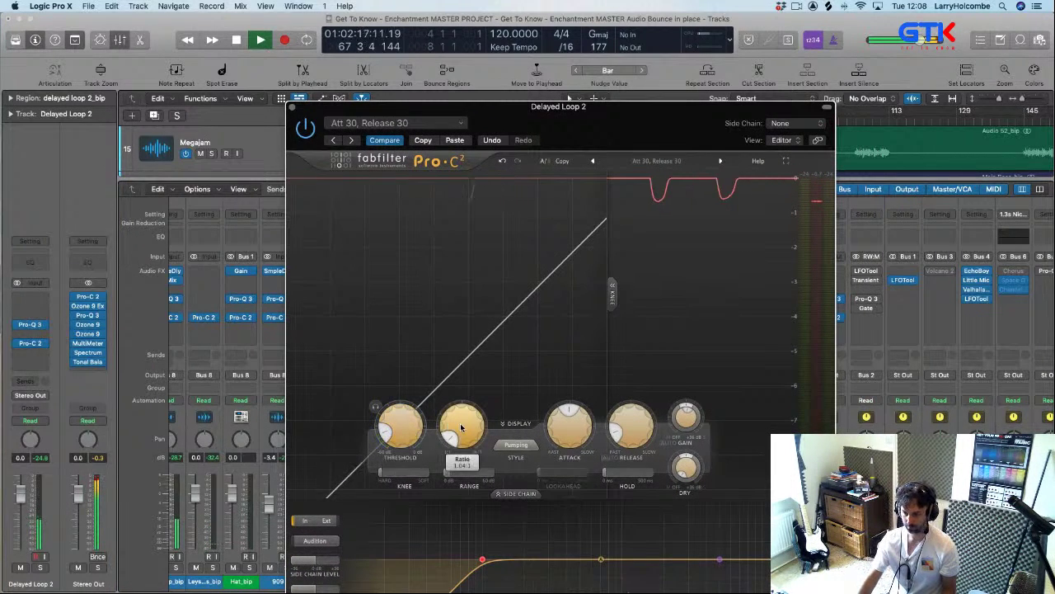
{"action": "scroll", "coordinate": [462, 426], "scroll_direction": "up", "scroll_amount": 2}
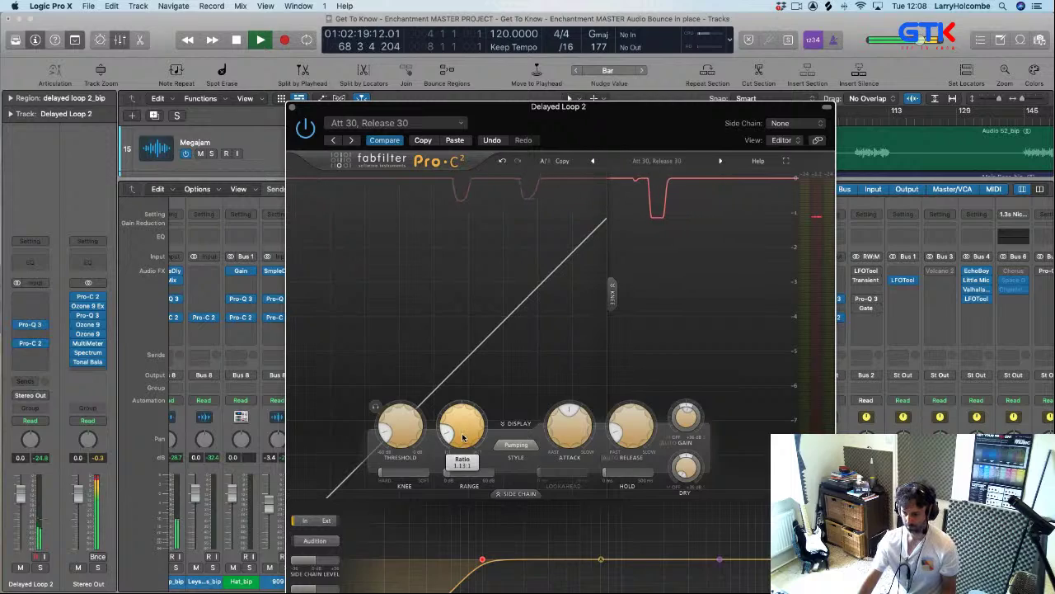
{"action": "left_click", "coordinate": [292, 108]}
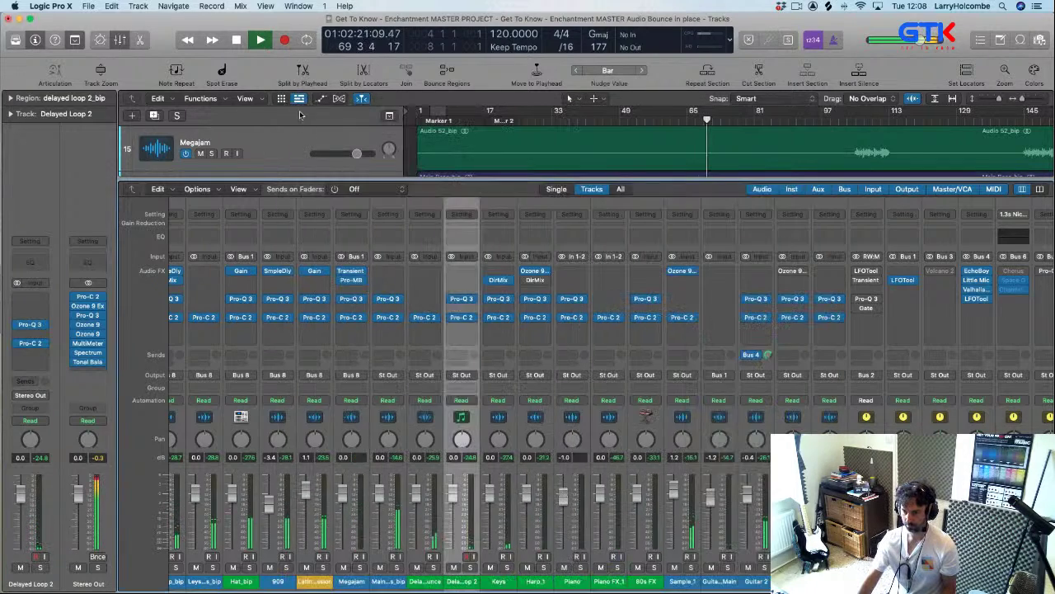
- Fit the whole arrangement in view and set a cycle range from bar 17 to bar 49
{"action": "key", "text": "x"}
{"action": "key", "text": "z"}
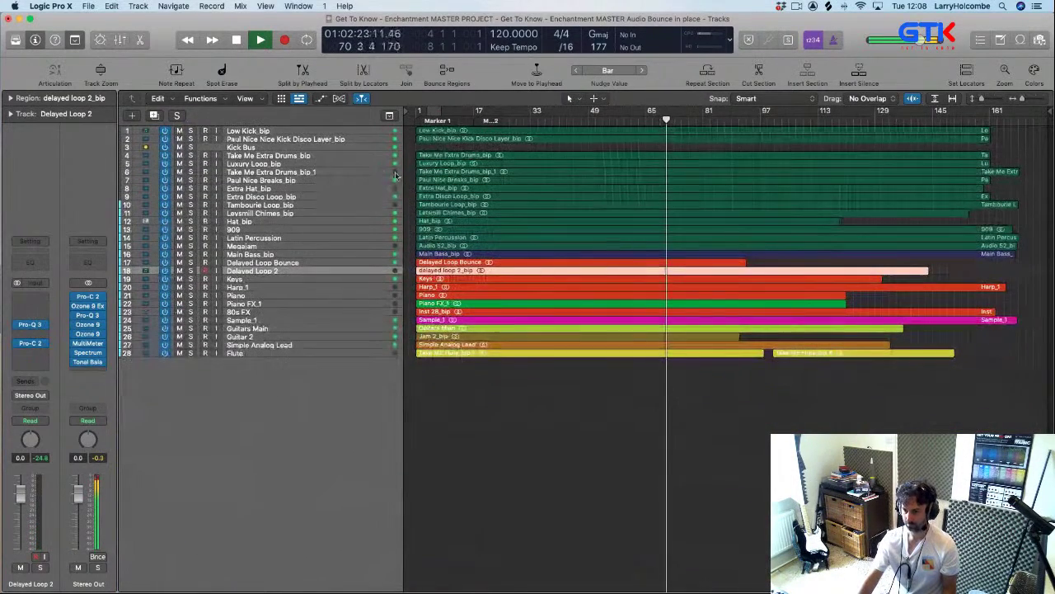
{"action": "key", "text": "x"}
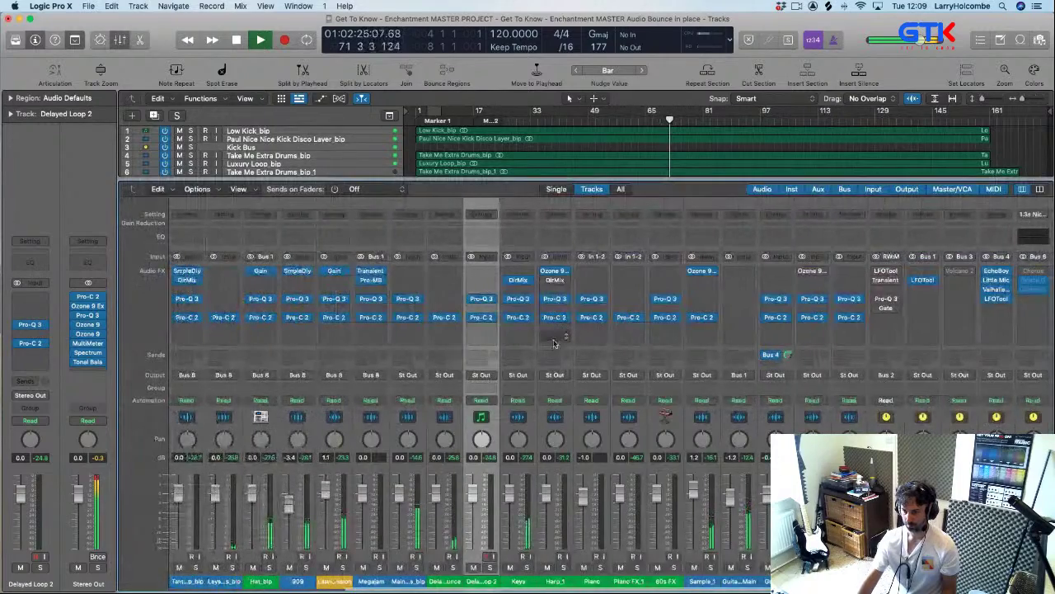
{"action": "key", "text": "x"}
{"action": "left_click_drag", "start_coordinate": [478, 110], "coordinate": [591, 132]}
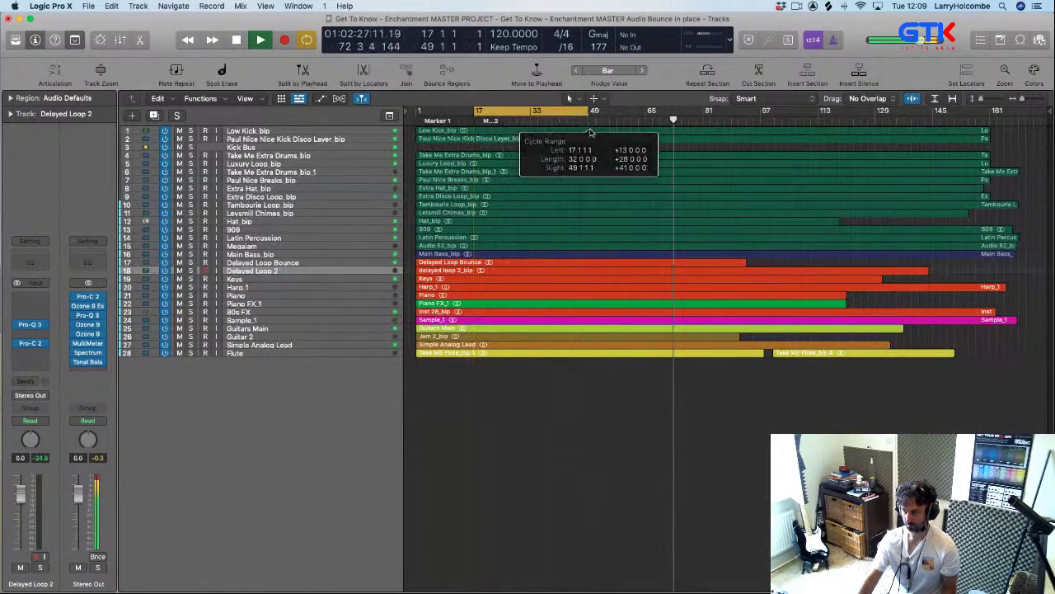
- Stop playback, select all the channels starting from Low Kick_bip and bypass their Pro-C 2 compressors together
{"action": "key", "text": "x"}
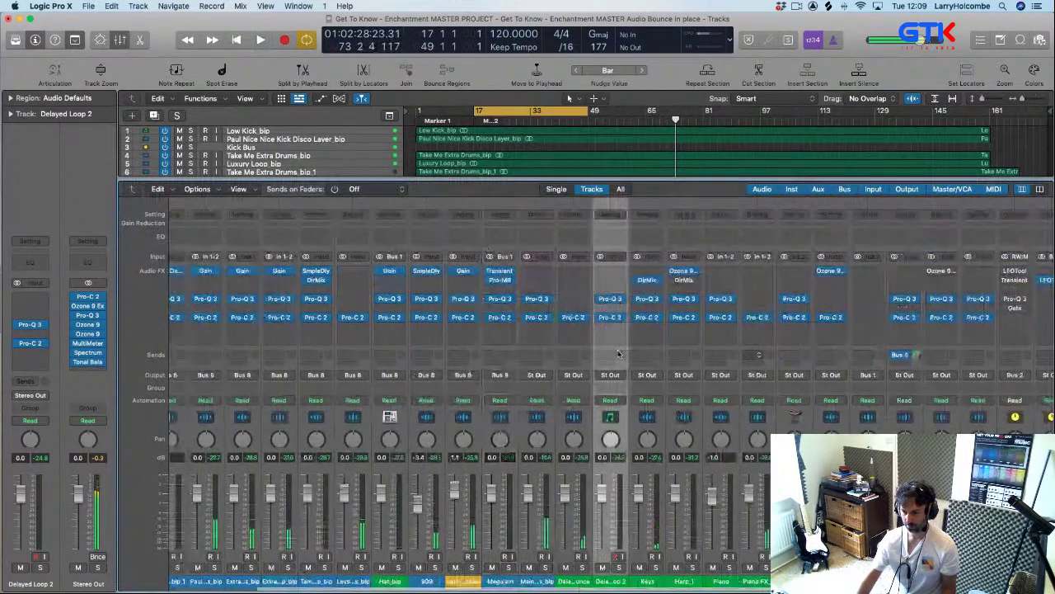
{"action": "scroll", "coordinate": [619, 353], "scroll_direction": "left", "scroll_amount": 5}
{"action": "left_click", "coordinate": [188, 579]}
{"action": "scroll", "coordinate": [441, 441], "scroll_direction": "right", "scroll_amount": 2}
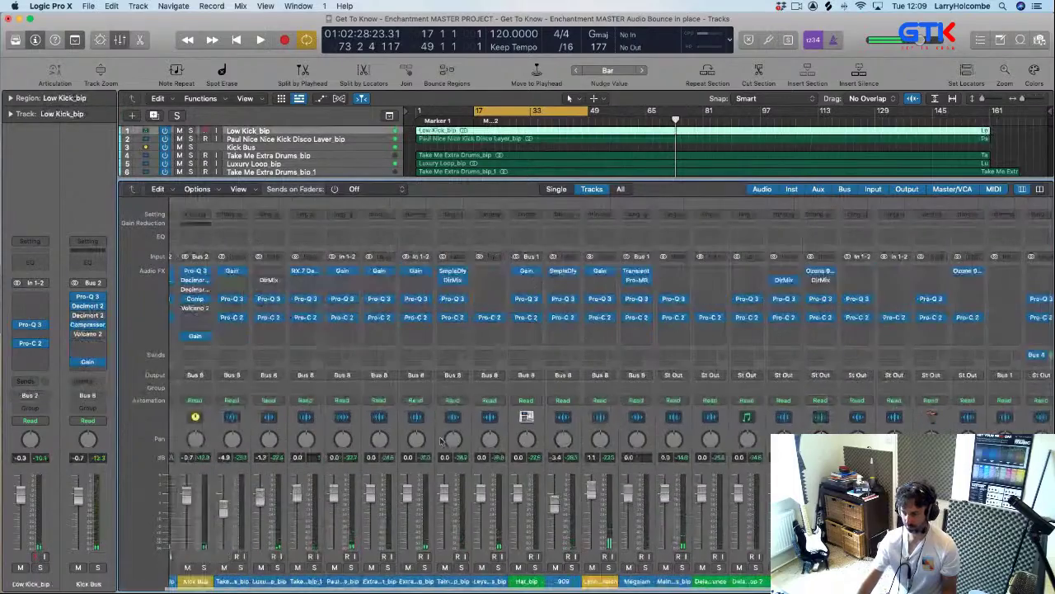
{"action": "scroll", "coordinate": [441, 441], "scroll_direction": "right", "scroll_amount": 6}
{"action": "key", "text": "super+a"}
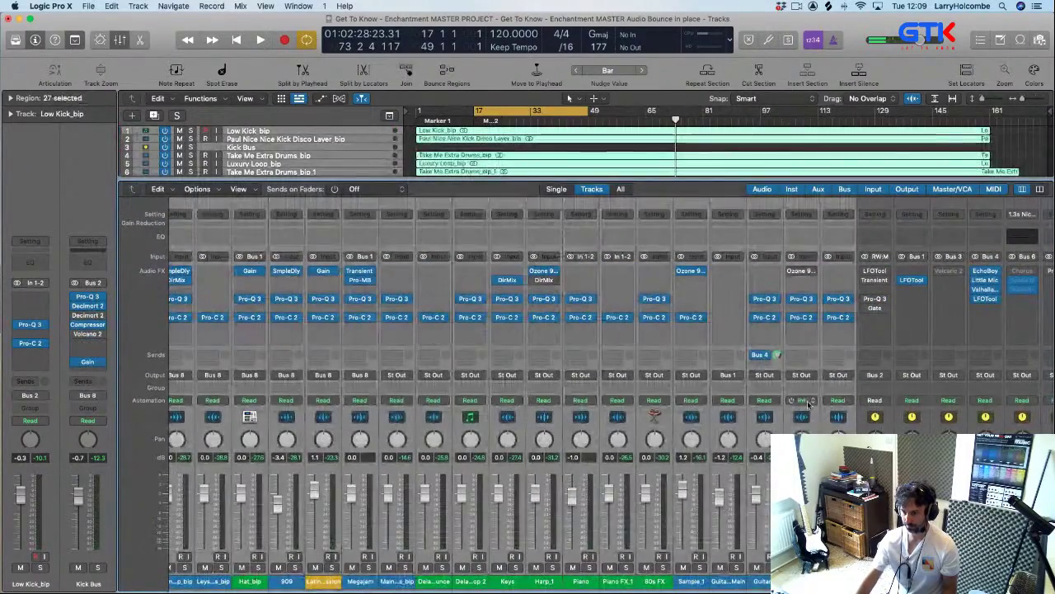
{"action": "scroll", "coordinate": [809, 403], "scroll_direction": "left", "scroll_amount": 8}
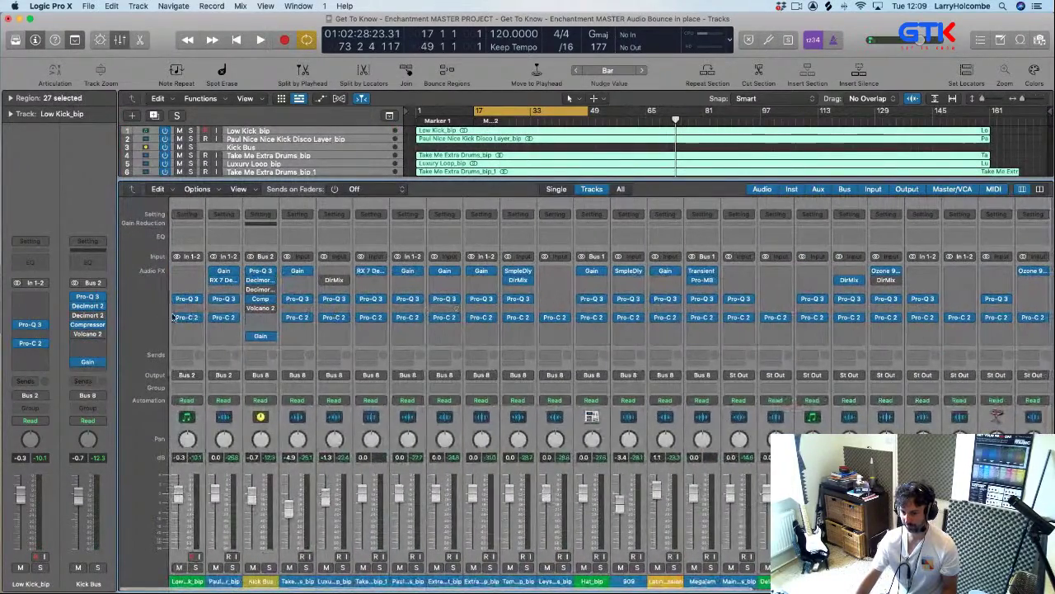
{"action": "scroll", "coordinate": [247, 320], "scroll_direction": "right", "scroll_amount": 6}
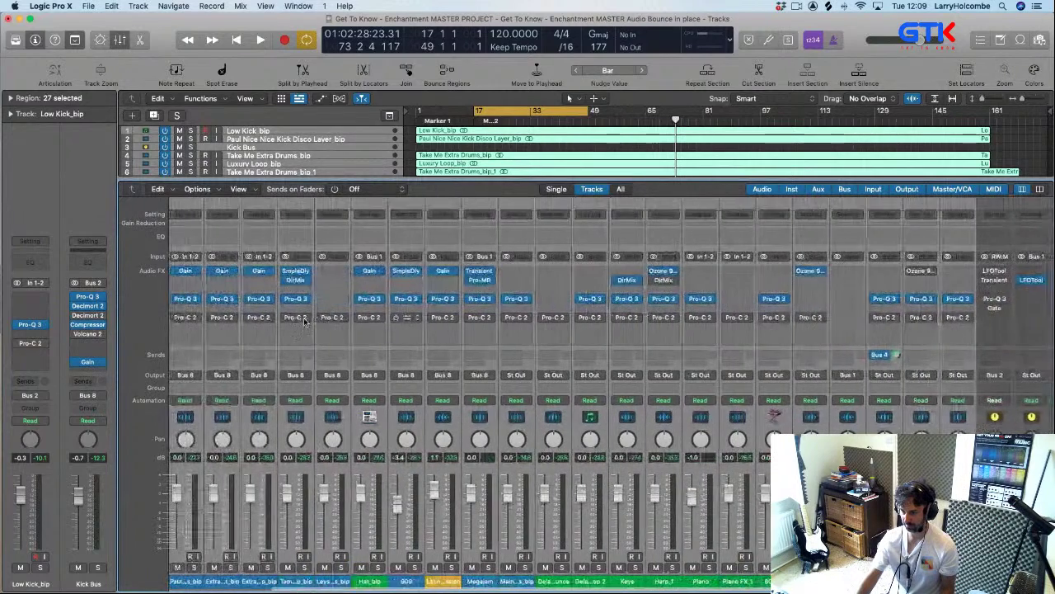
- Listen to the cycled section with the Pro-C 2 compressors bypassed, and switch them back on across all selected channels
{"action": "key", "text": "space"}
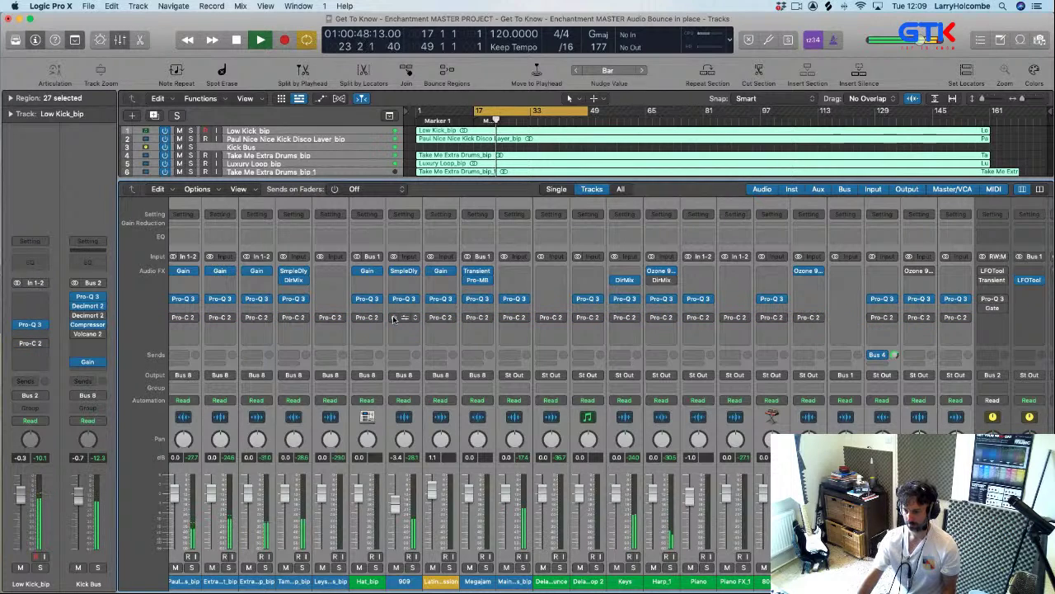
{"action": "key", "text": "space"}
{"action": "key", "text": "space"}
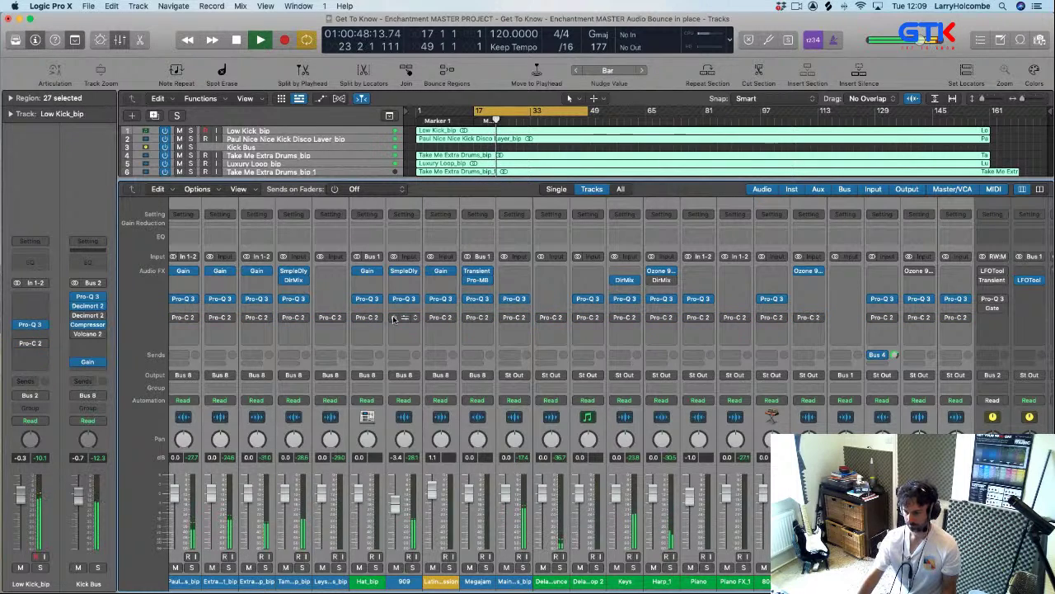
{"action": "key", "text": "space"}
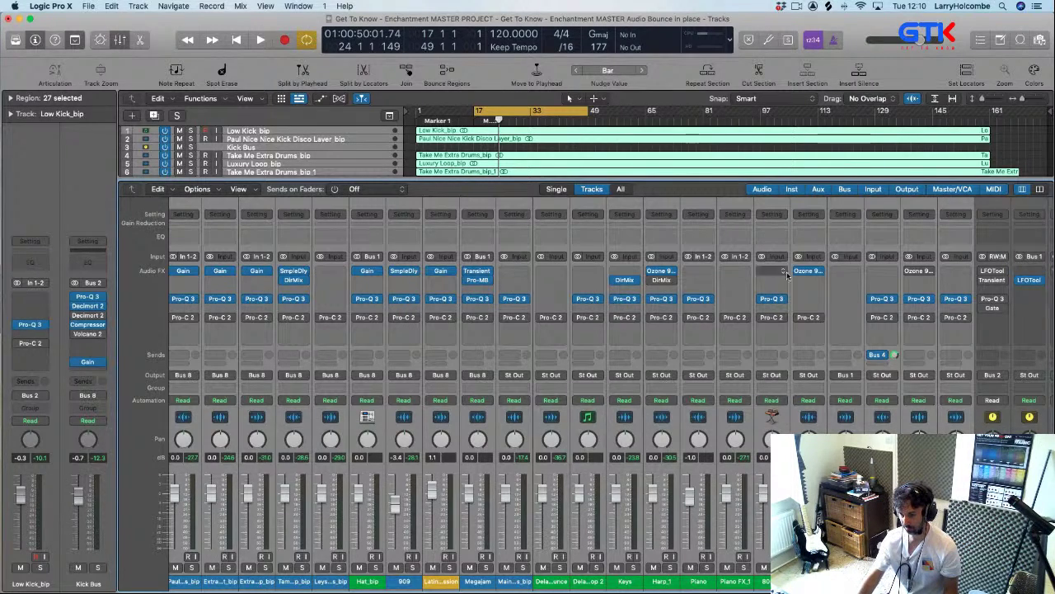
{"action": "scroll", "coordinate": [746, 296], "scroll_direction": "left", "scroll_amount": 10}
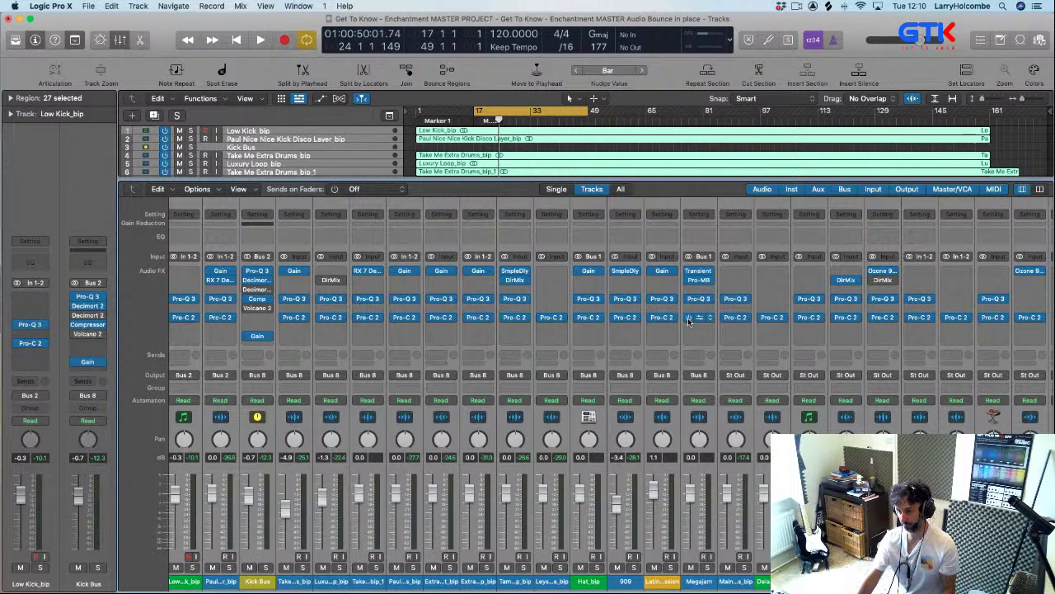
{"action": "scroll", "coordinate": [495, 314], "scroll_direction": "left", "scroll_amount": 3}
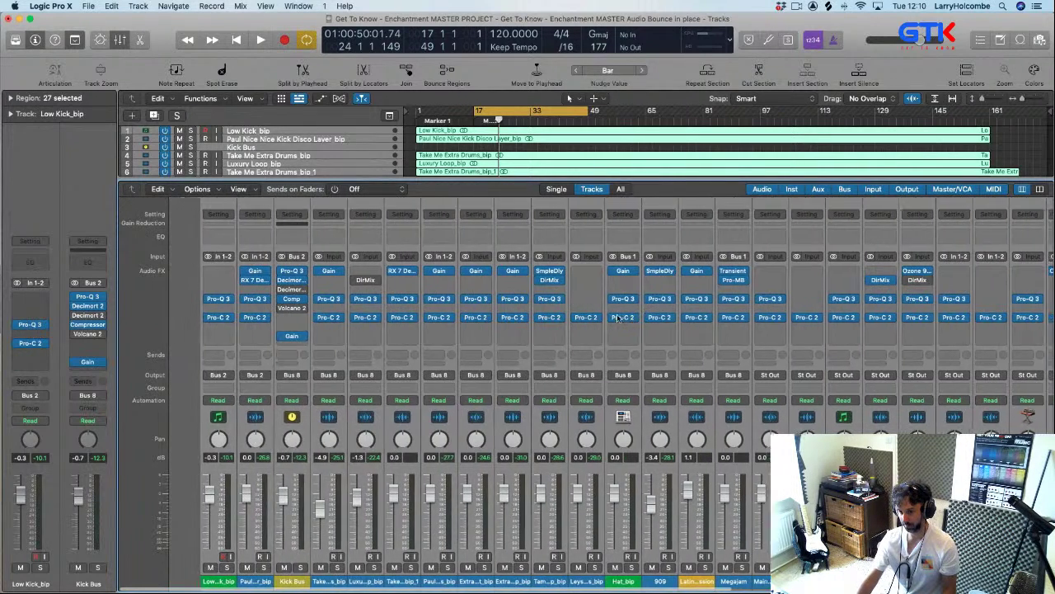
- Bypass the Gain, Pro-Q 3 and Pro-C 2 plug-ins across the selected channels and replay the cycled section with the EQs re-enabled
{"action": "left_click", "coordinate": [177, 299]}
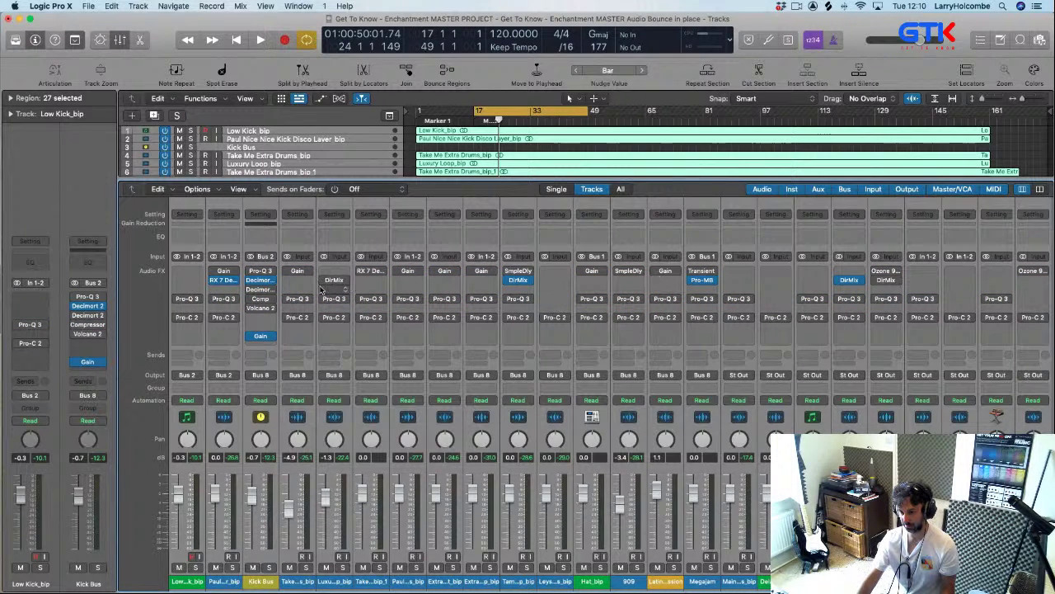
{"action": "key", "text": "space"}
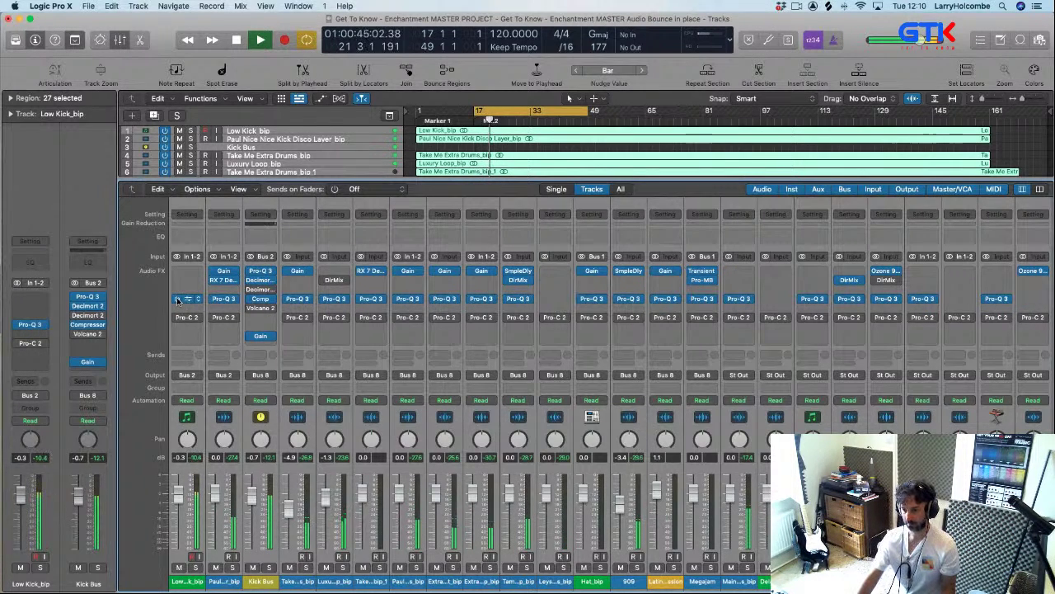
{"action": "key", "text": "space"}
{"action": "key", "text": "space"}
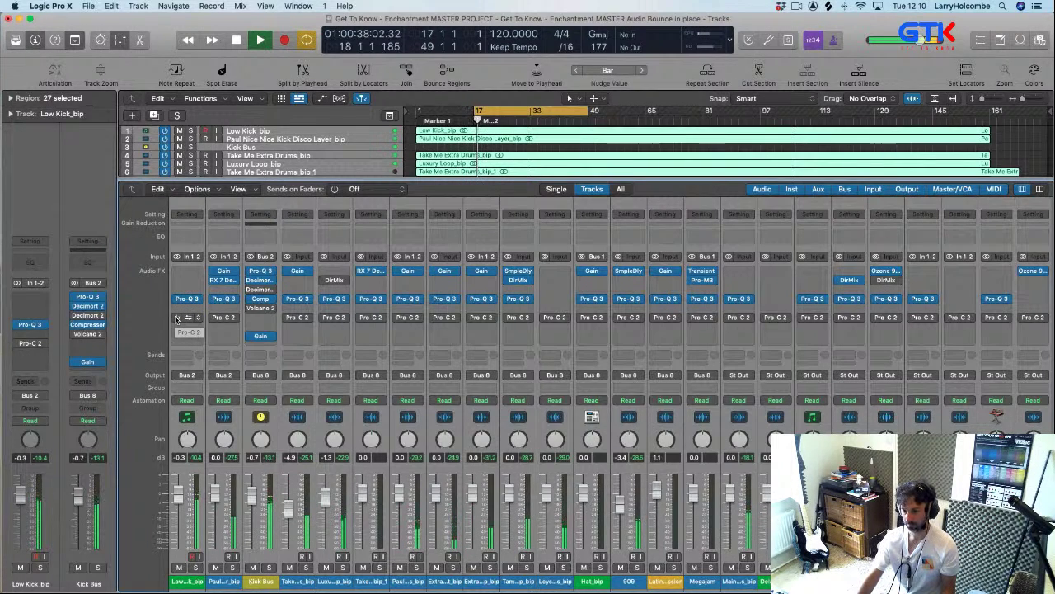
{"action": "left_click", "coordinate": [175, 318]}
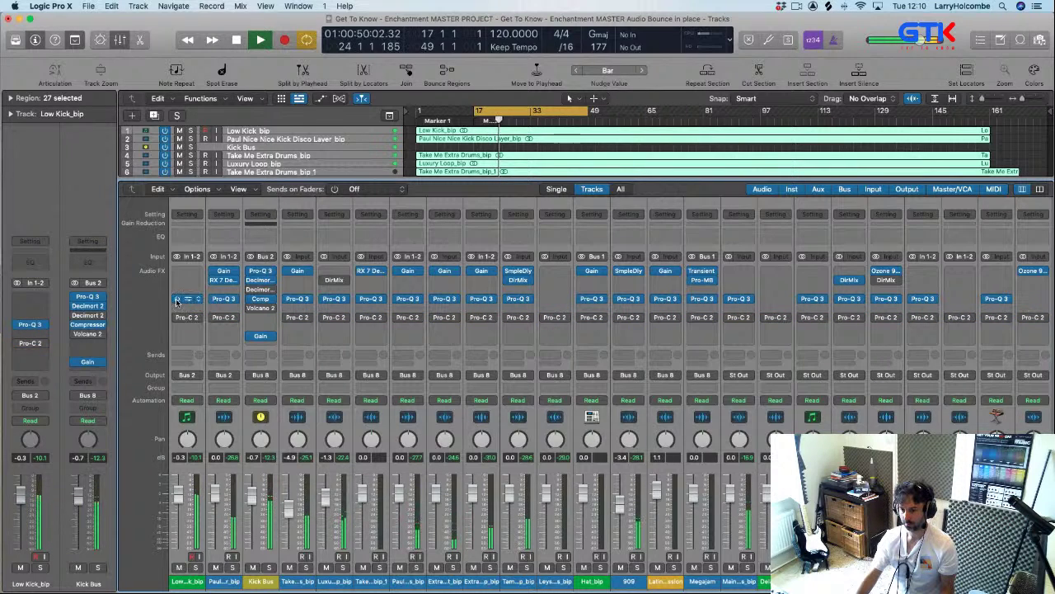
- Replay the cycled section with the Pro-Q 3, Gain and Pro-C 2 plug-ins bypassed, and re-enable them all for comparison
{"action": "left_click", "coordinate": [177, 299]}
{"action": "key", "text": "space"}
{"action": "key", "text": "space"}
{"action": "left_click", "coordinate": [214, 275]}
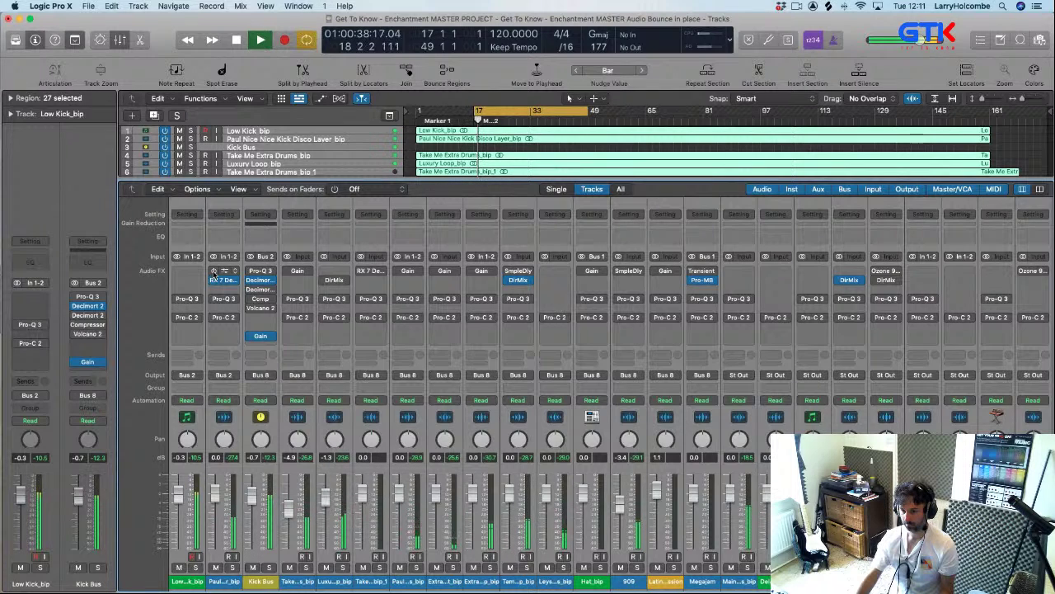
{"action": "left_click", "coordinate": [213, 274]}
{"action": "key", "text": "space"}
{"action": "key", "text": "space"}
{"action": "left_click", "coordinate": [184, 303]}
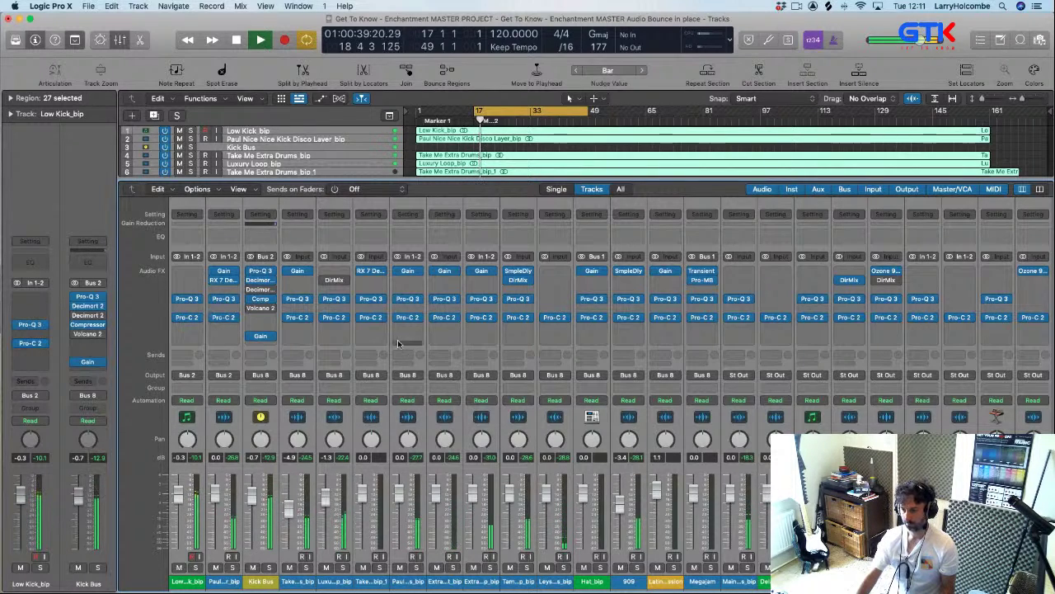
- Stop playback with the mixer shown and select only the Extra Disco Loop_bip channel
{"action": "key", "text": "x"}
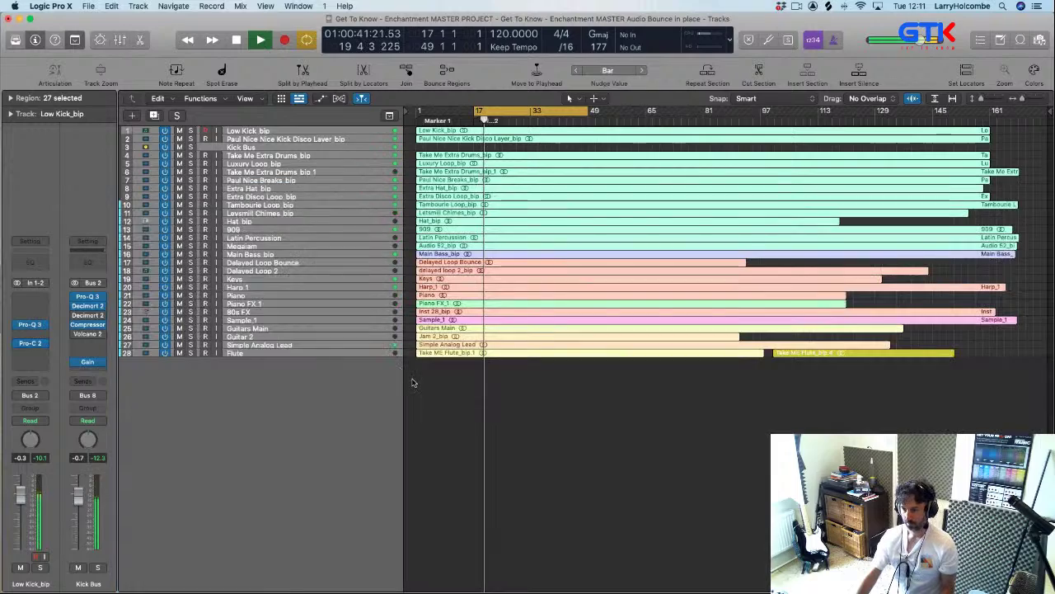
{"action": "key", "text": "x"}
{"action": "key", "text": "space"}
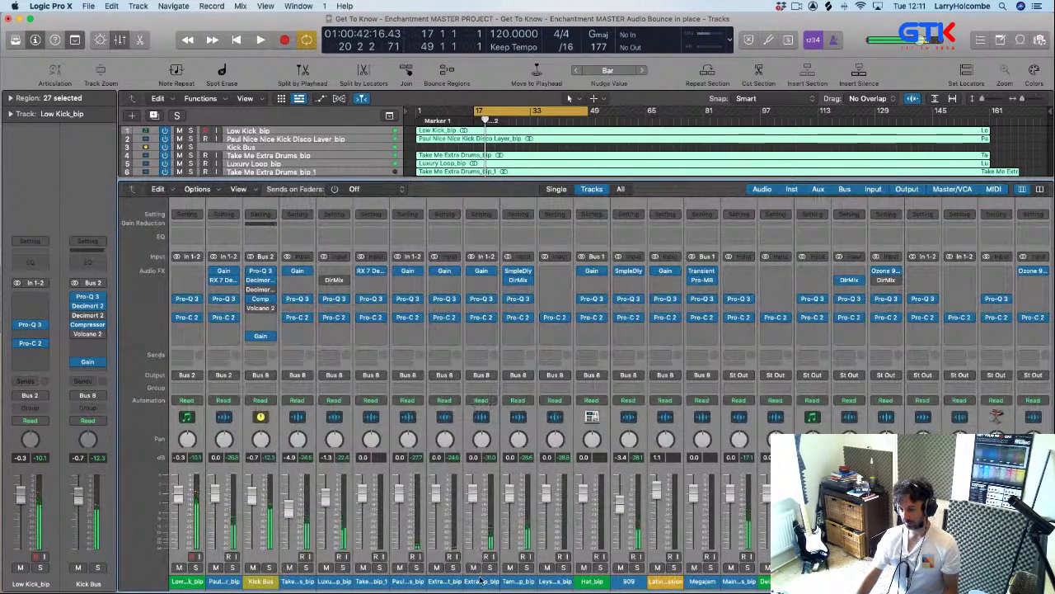
{"action": "left_click", "coordinate": [484, 556]}
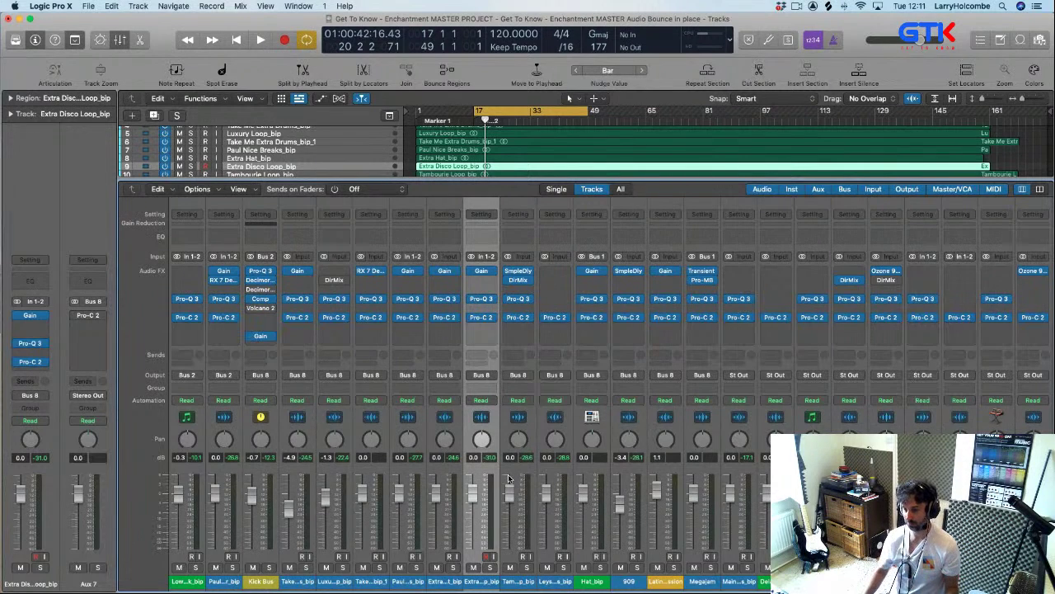
{"action": "scroll", "coordinate": [429, 437], "scroll_direction": "right", "scroll_amount": 10}
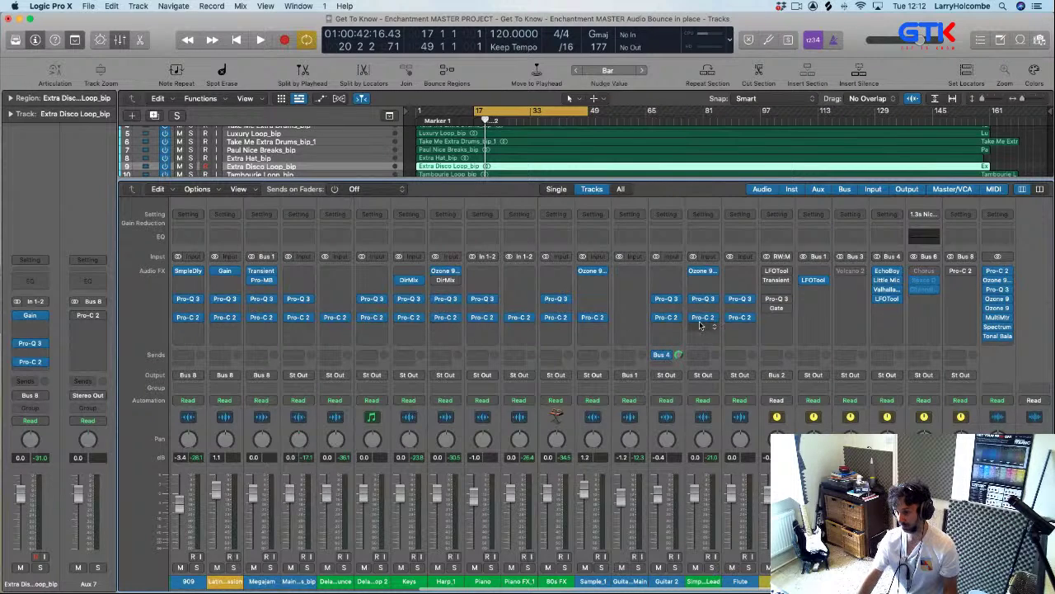
{"action": "scroll", "coordinate": [700, 325], "scroll_direction": "left", "scroll_amount": 10}
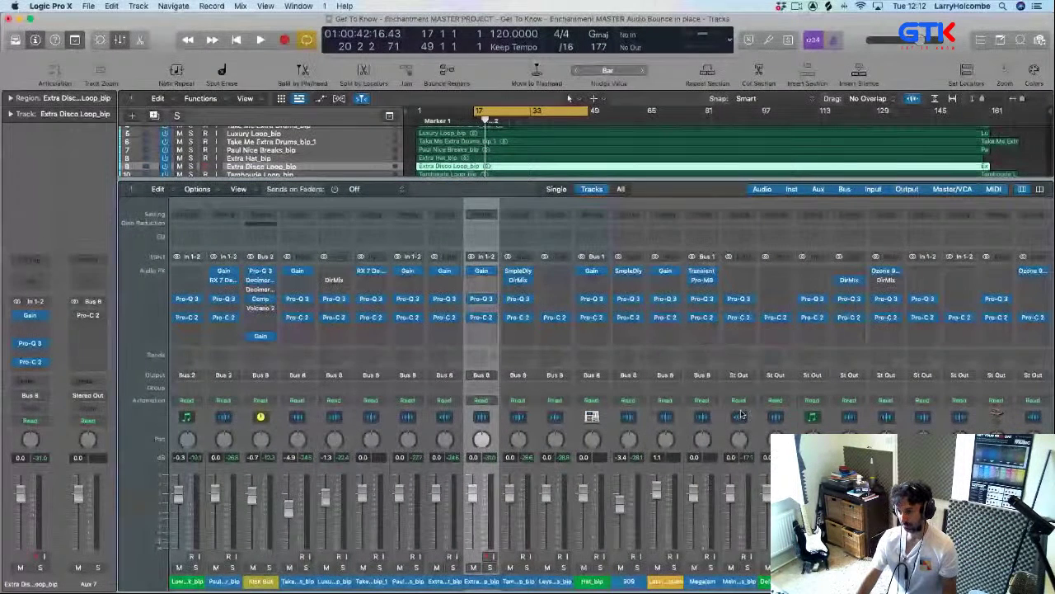
{"action": "scroll", "coordinate": [700, 325], "scroll_direction": "right", "scroll_amount": 4}
{"action": "scroll", "coordinate": [741, 415], "scroll_direction": "right", "scroll_amount": 3}
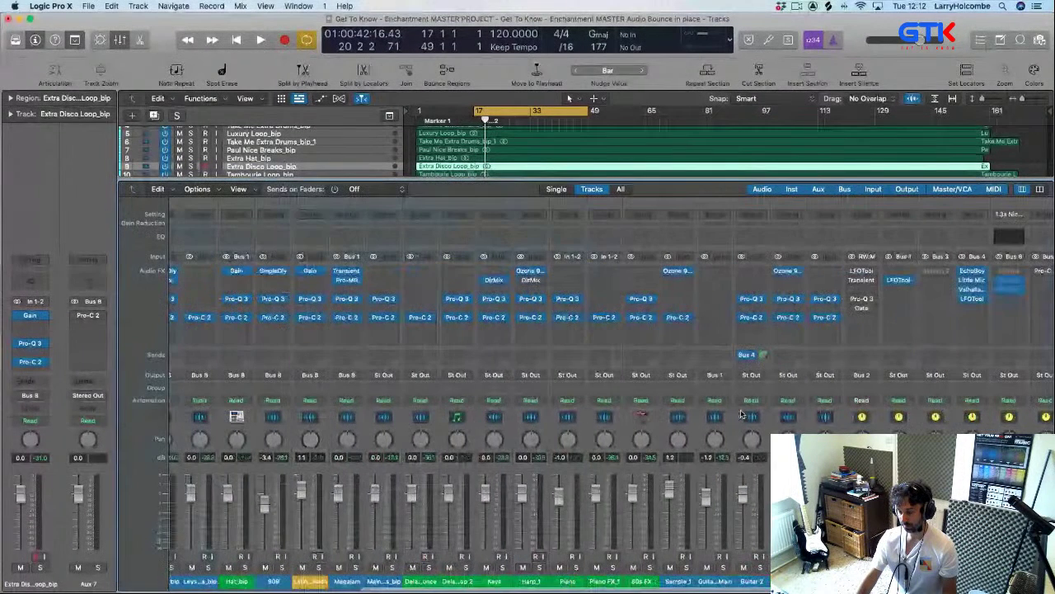